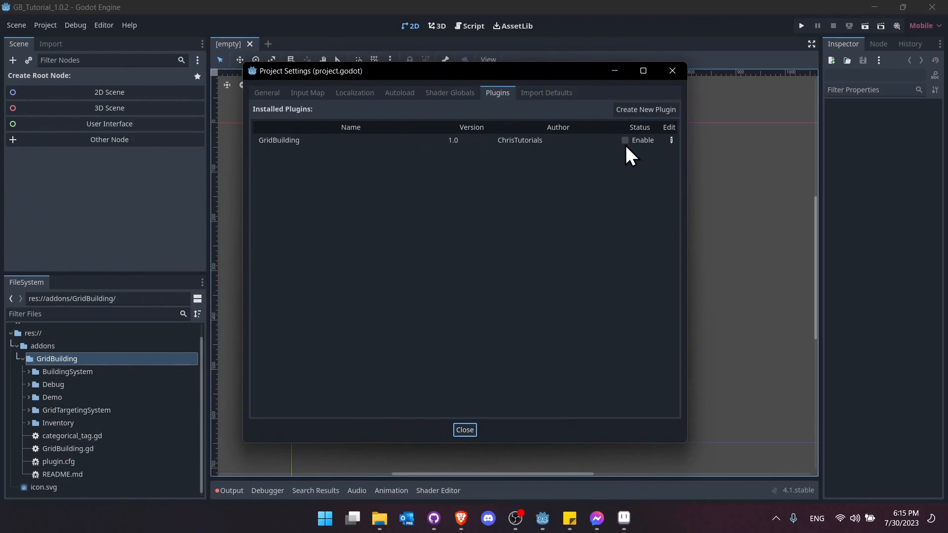
- Tick Enable for the GridBuilding plugin, then open building_system_demo.tscn from Demo/TopDown
{"action": "left_click", "coordinate": [625, 140]}
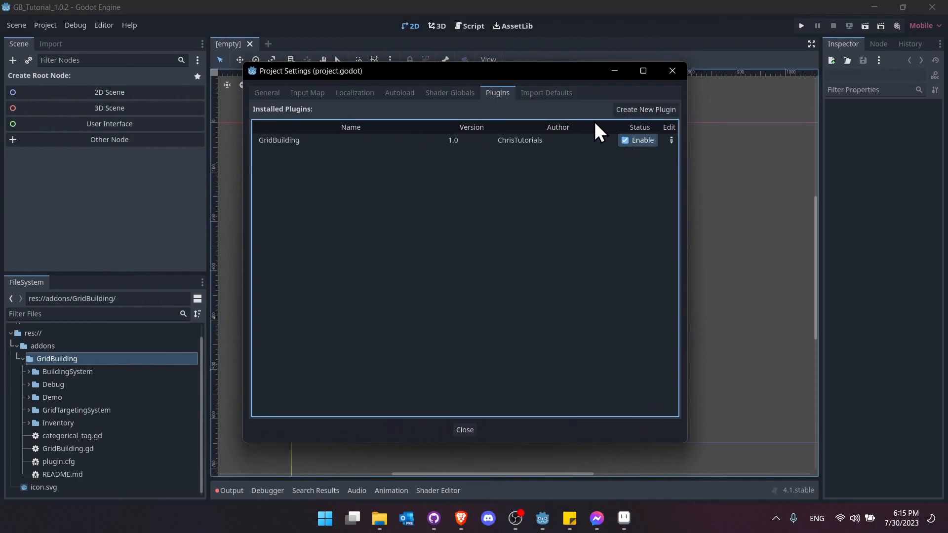
{"action": "left_click", "coordinate": [465, 429]}
{"action": "left_click", "coordinate": [125, 143]}
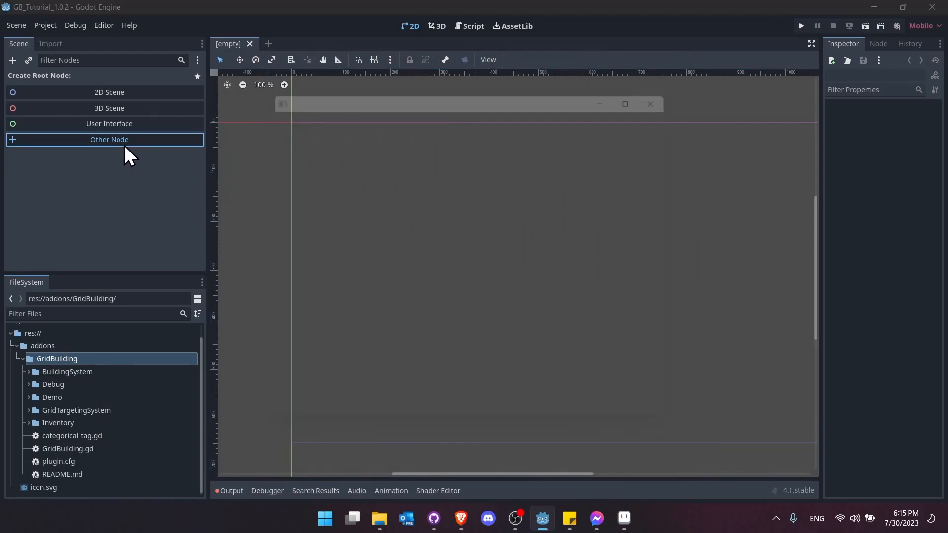
{"action": "type", "text": "build"}
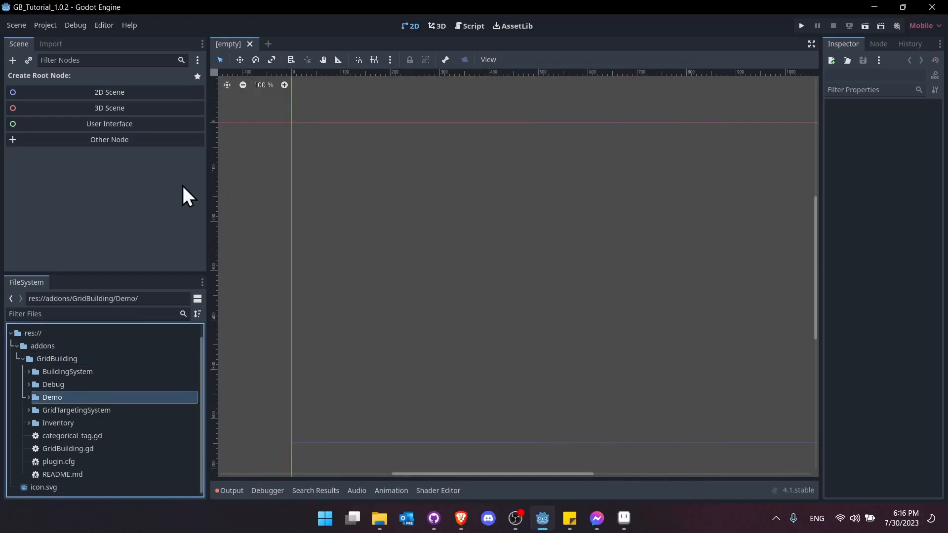
{"action": "double_click", "coordinate": [113, 397]}
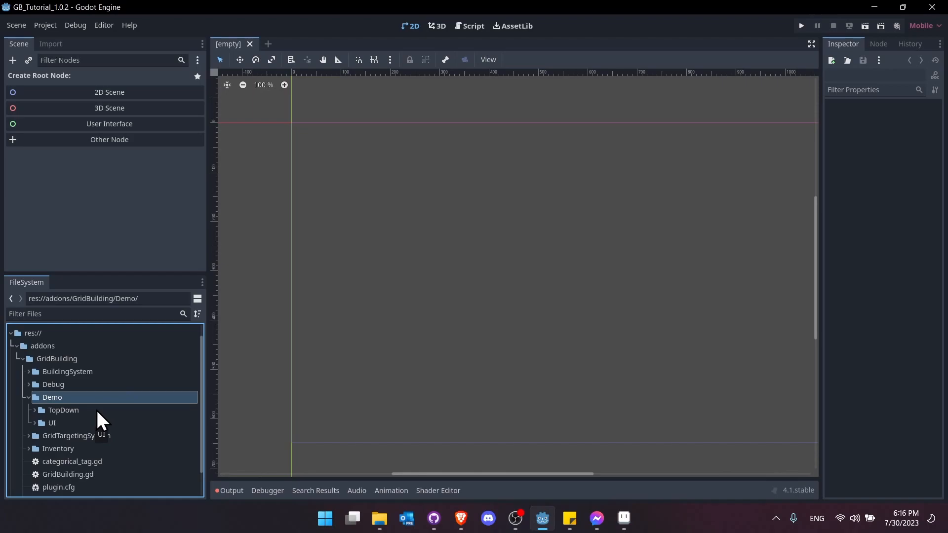
{"action": "double_click", "coordinate": [97, 410]}
{"action": "scroll", "coordinate": [98, 411], "scroll_direction": "down", "scroll_amount": 5}
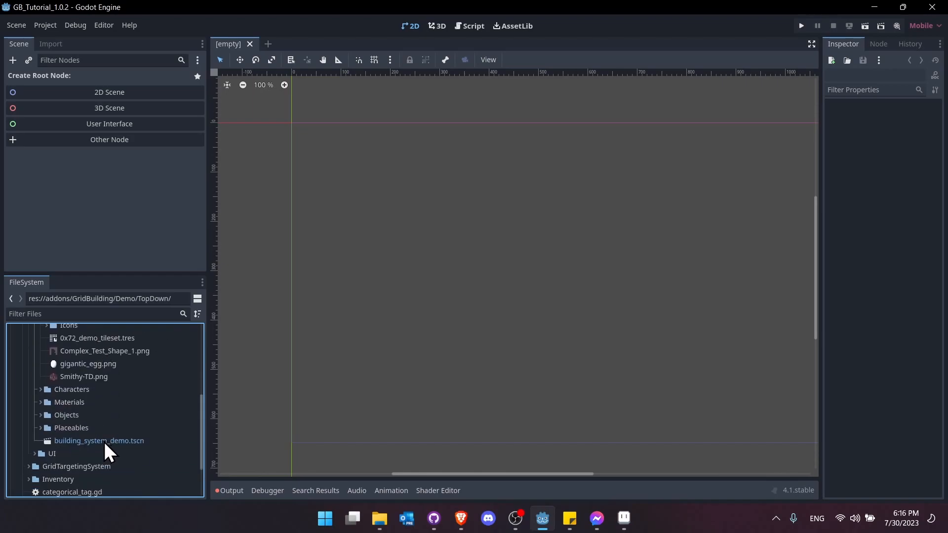
{"action": "double_click", "coordinate": [104, 441]}
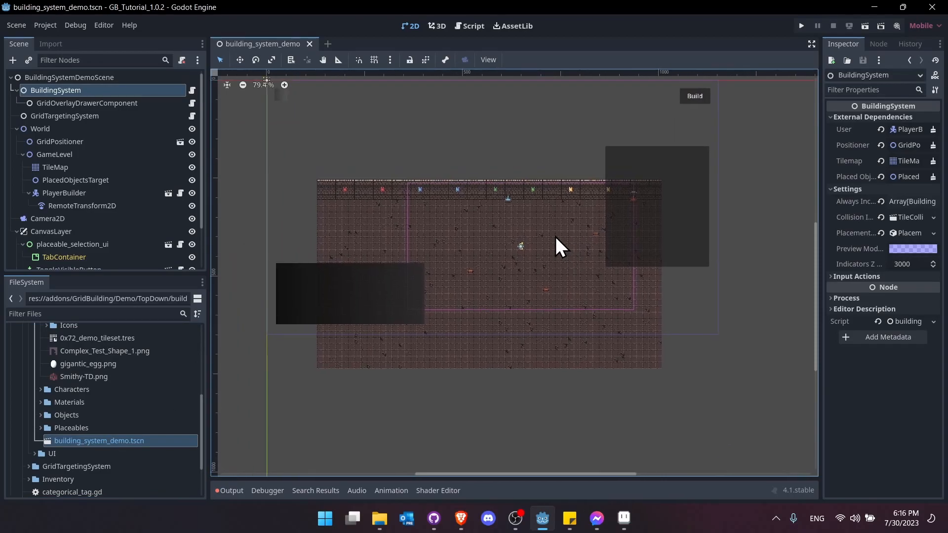
- Zoom and pan around the demo level map, then run the demo with F5
{"action": "scroll", "coordinate": [556, 236], "scroll_direction": "up", "scroll_amount": 5}
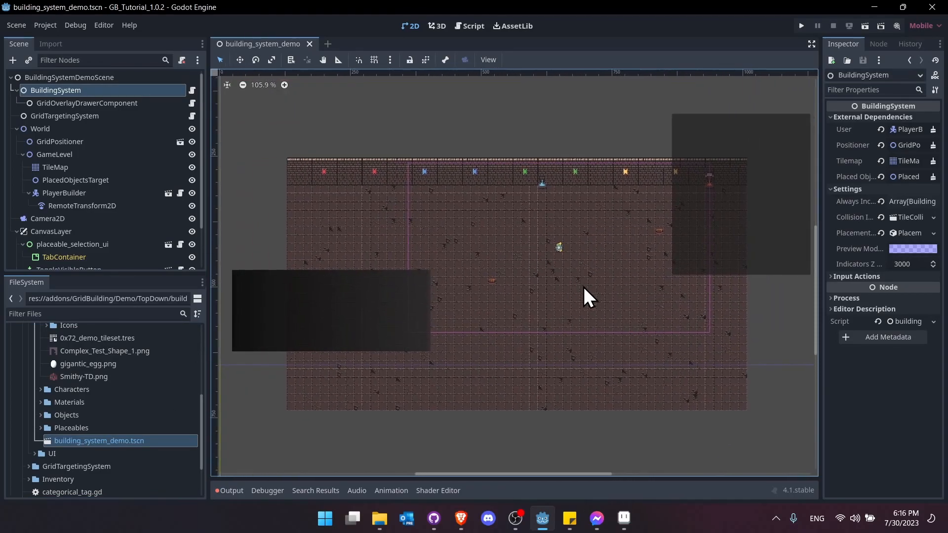
{"action": "scroll", "coordinate": [511, 308], "scroll_direction": "up", "scroll_amount": 1}
{"action": "scroll", "coordinate": [60, 343], "scroll_direction": "up", "scroll_amount": 1}
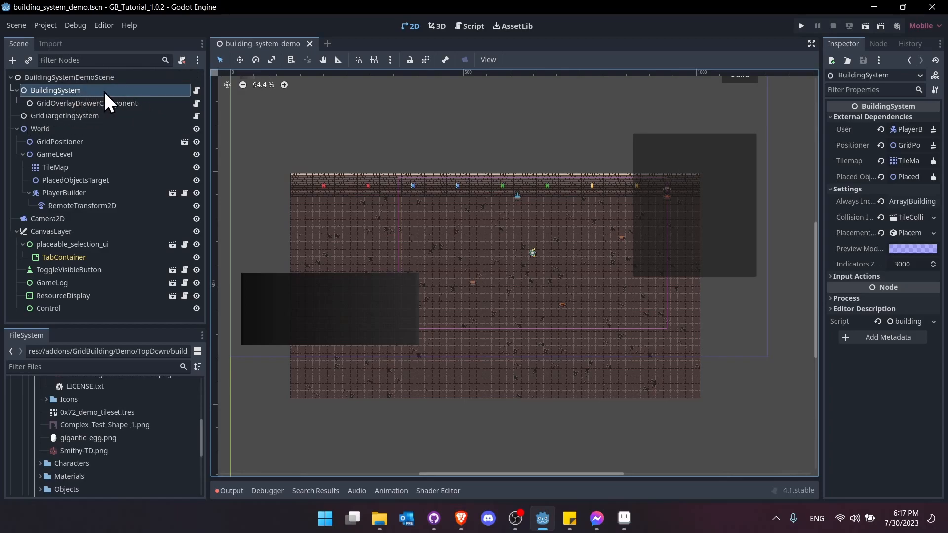
{"action": "scroll", "coordinate": [282, 165], "scroll_direction": "up", "scroll_amount": 1}
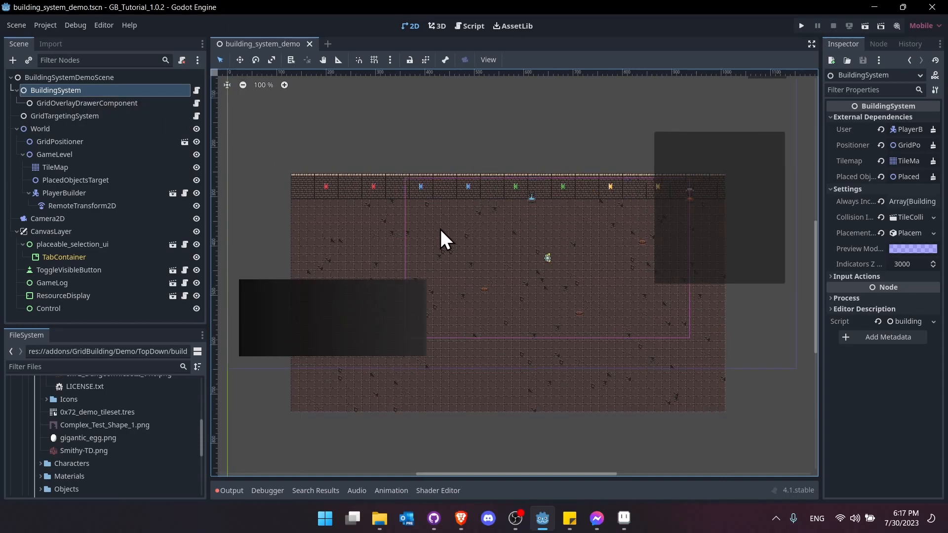
{"action": "middle_click_drag", "start_coordinate": [553, 262], "coordinate": [538, 247]}
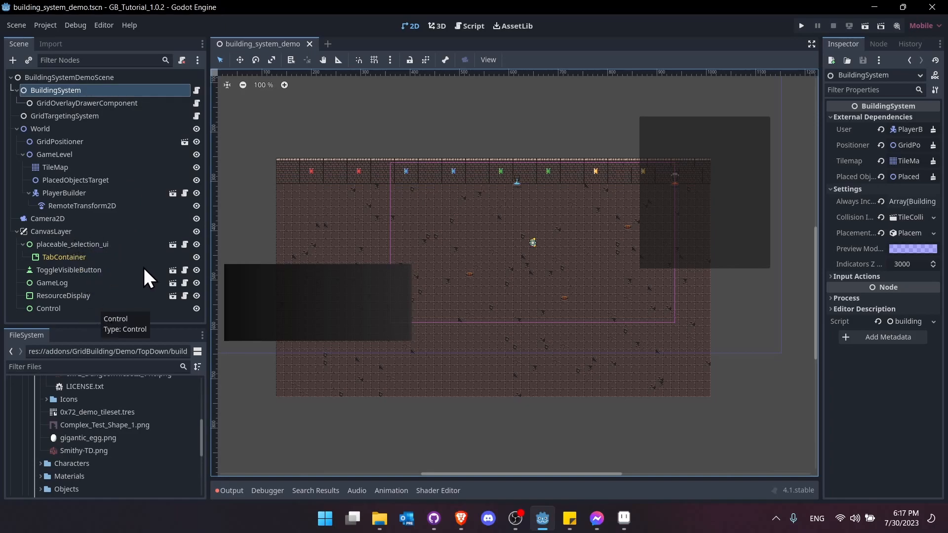
{"action": "mouse_move", "coordinate": [487, 315]}
{"action": "middle_mouse_down"}
{"action": "mouse_move", "coordinate": [476, 307]}
{"action": "mouse_move", "coordinate": [490, 302]}
{"action": "middle_mouse_up"}
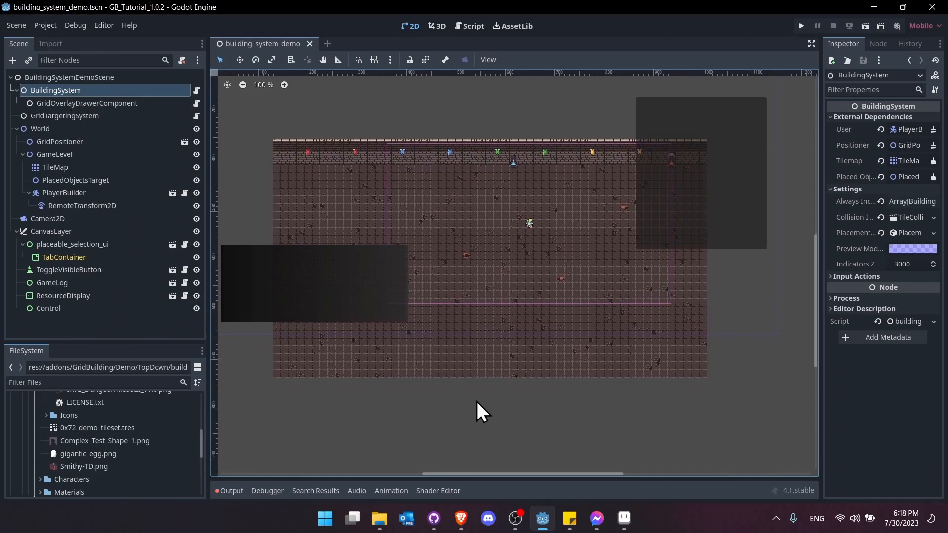
{"action": "key", "text": "F5"}
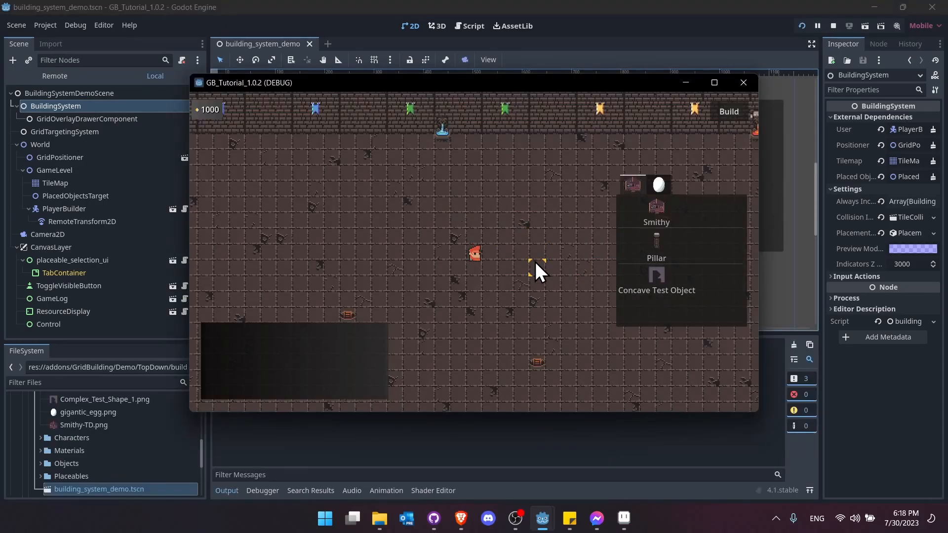
- Walk the character with WASD, browse the Gigantic Egg tab, and pick the Smithy to build
{"action": "key", "text": "s"}
{"action": "key", "text": "d"}
{"action": "key", "text": "w"}
{"action": "left_click", "coordinate": [660, 187]}
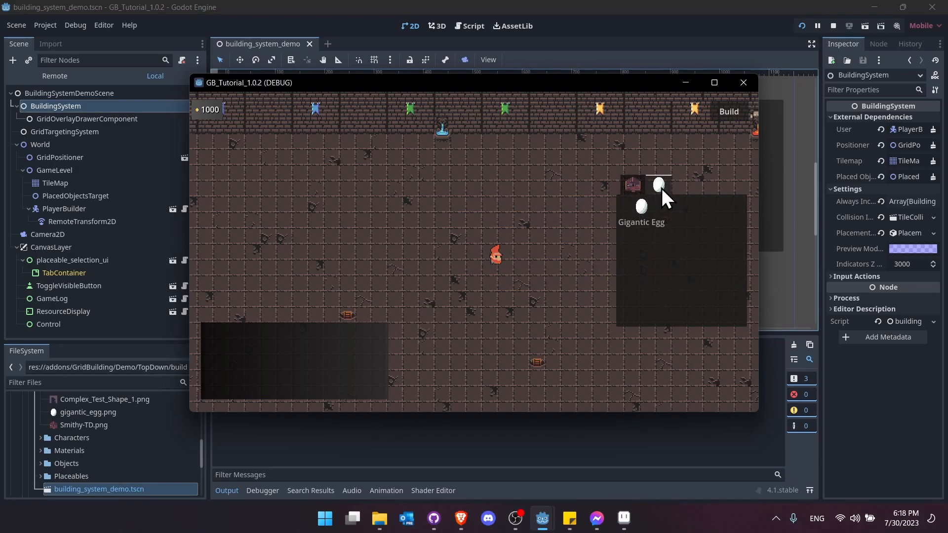
{"action": "left_click", "coordinate": [637, 188]}
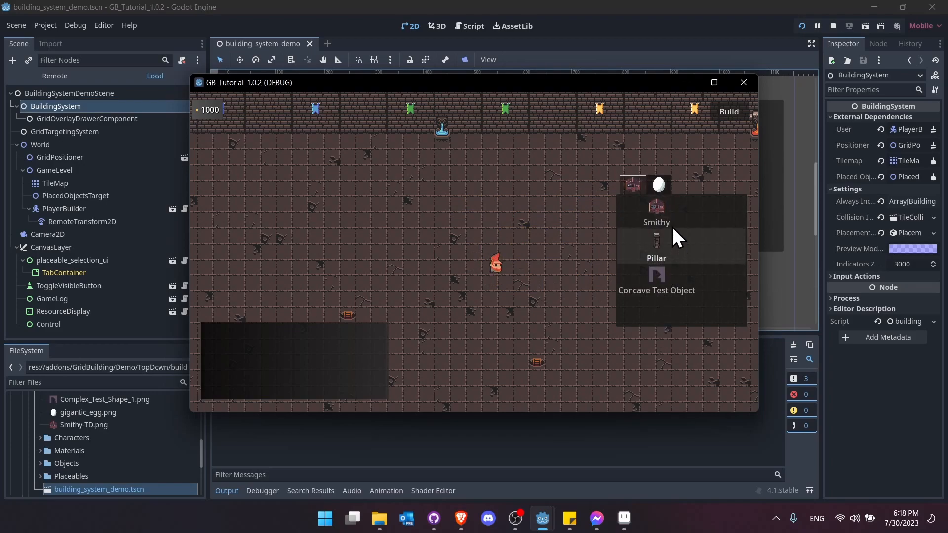
{"action": "key", "text": "d"}
{"action": "key", "text": "s"}
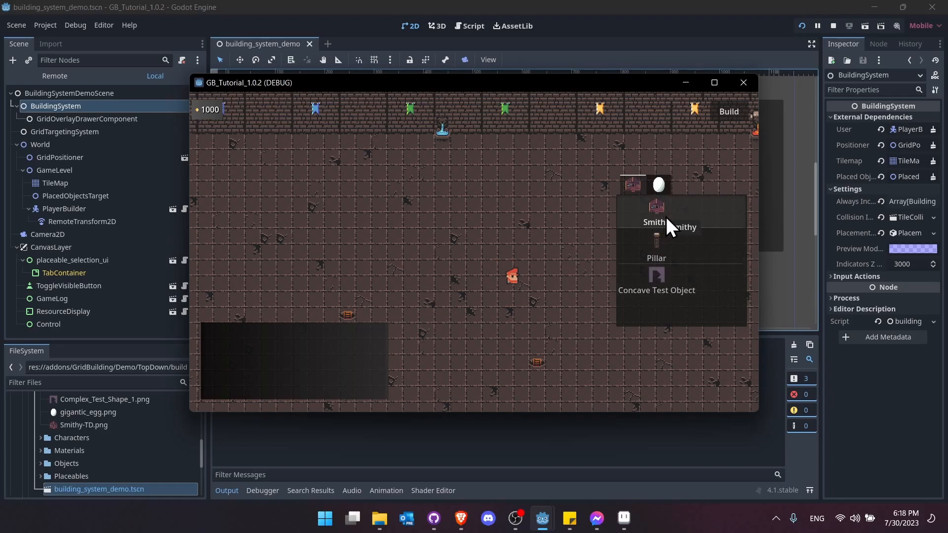
{"action": "left_click", "coordinate": [677, 215]}
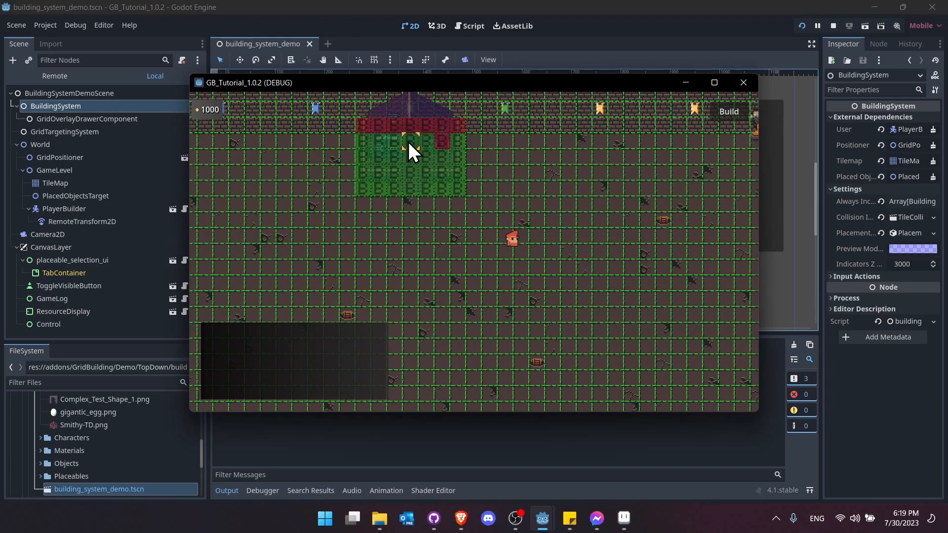
- Walk to the top wall, attempt a Smithy overlapping it, then return to the editor's BuildingSystem node
{"action": "key", "text": "w"}
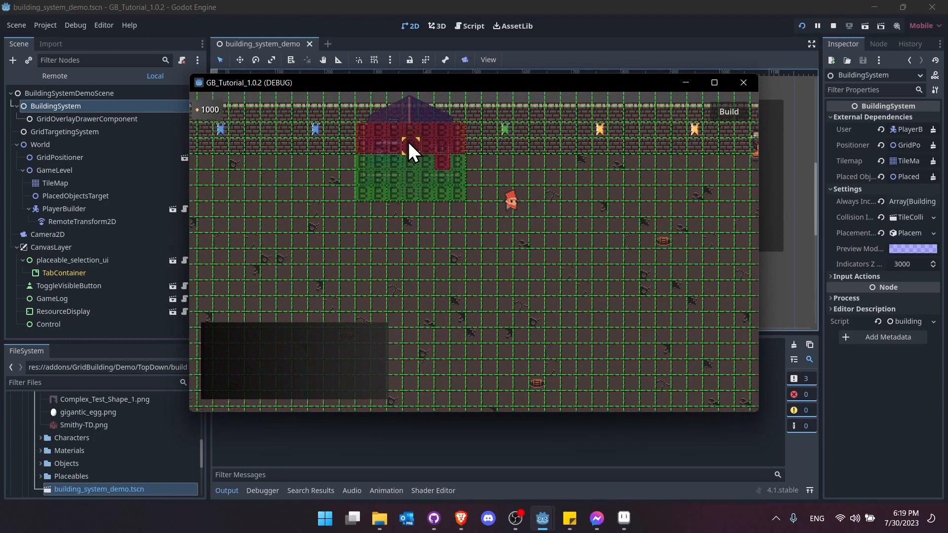
{"action": "key", "text": "d"}
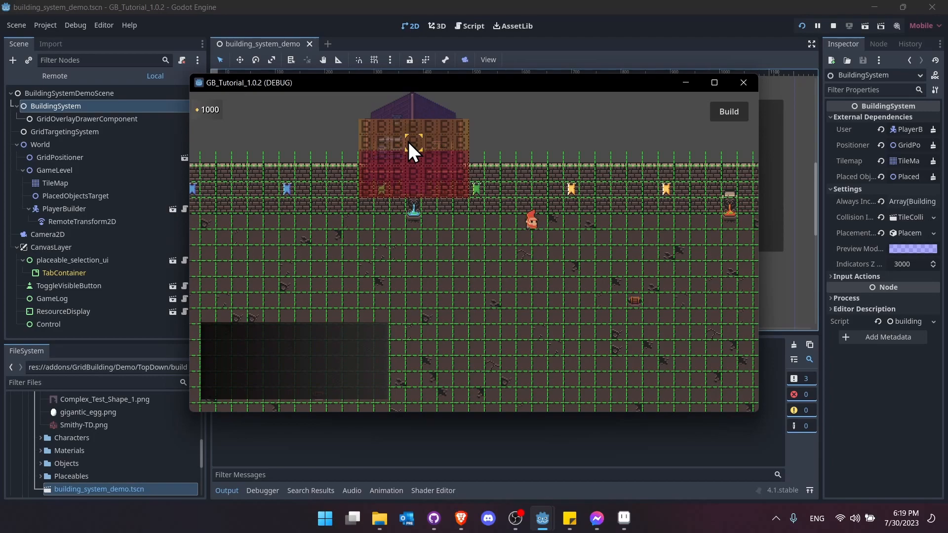
{"action": "key", "text": "d"}
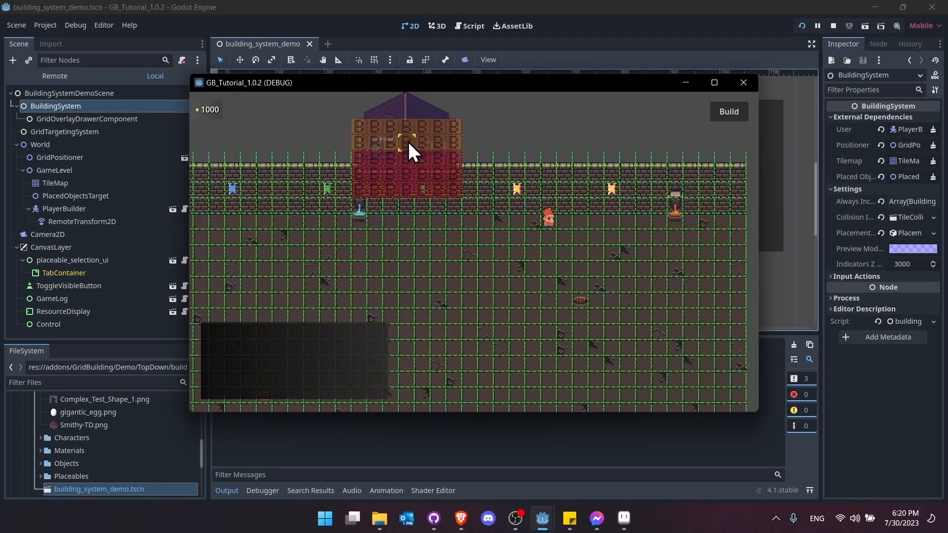
{"action": "left_click", "coordinate": [408, 142]}
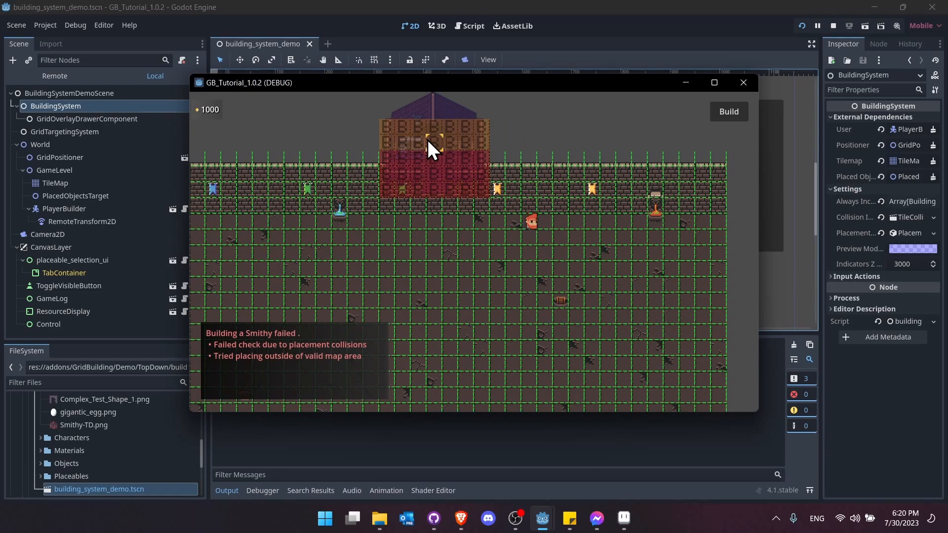
{"action": "left_click", "coordinate": [373, 3]}
{"action": "left_click", "coordinate": [53, 106]}
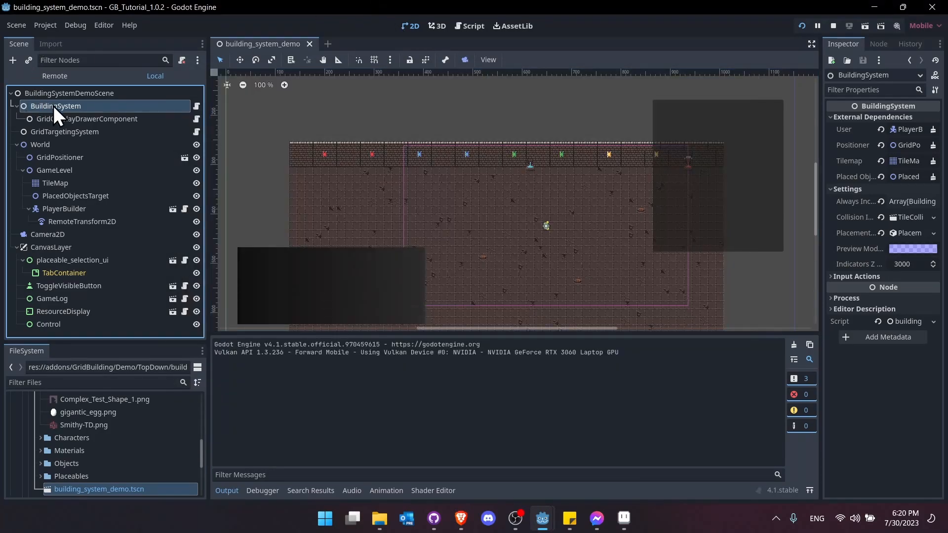
- Widen the Inspector, expand NoCollisionsRule and WithinTilemapBoundsRule, then open element 0's resource choices
{"action": "left_click_drag", "start_coordinate": [821, 186], "coordinate": [601, 206]}
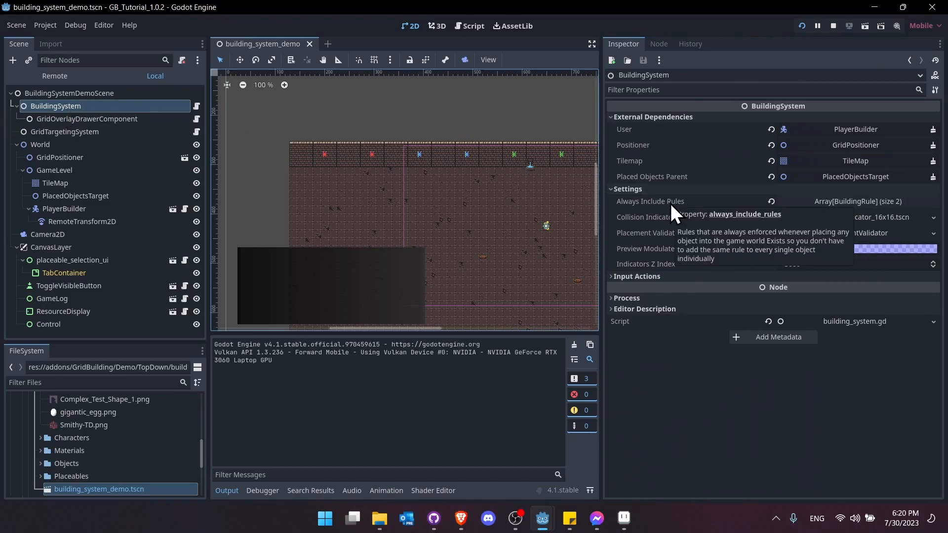
{"action": "left_click", "coordinate": [835, 201]}
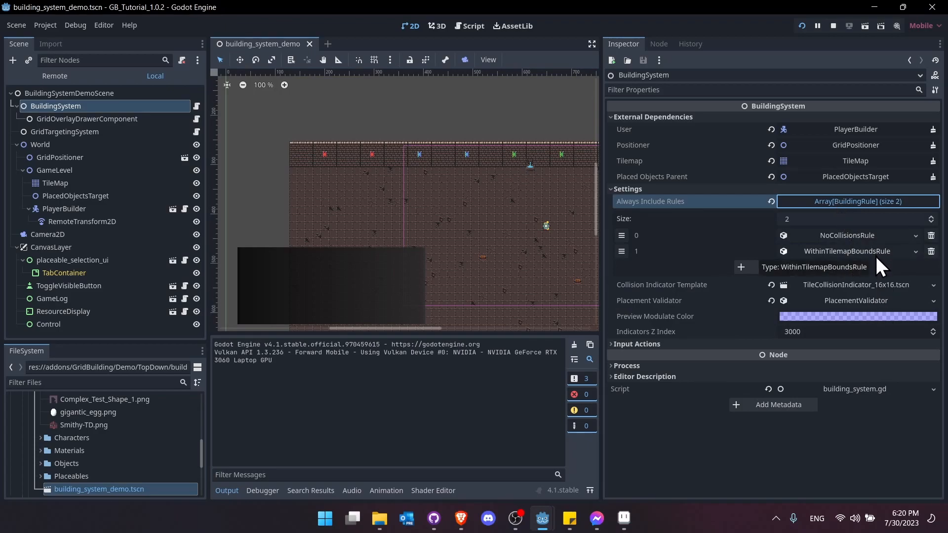
{"action": "left_click", "coordinate": [885, 236]}
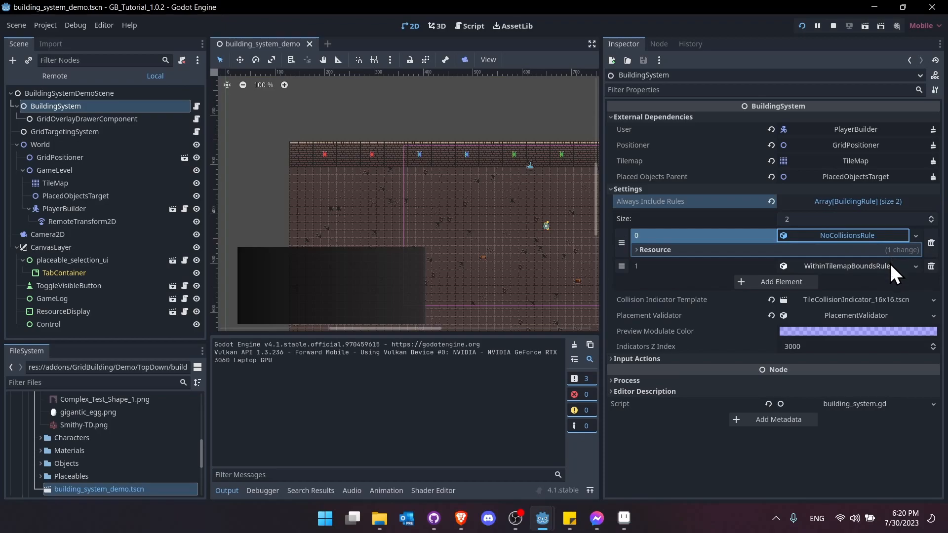
{"action": "left_click", "coordinate": [890, 266]}
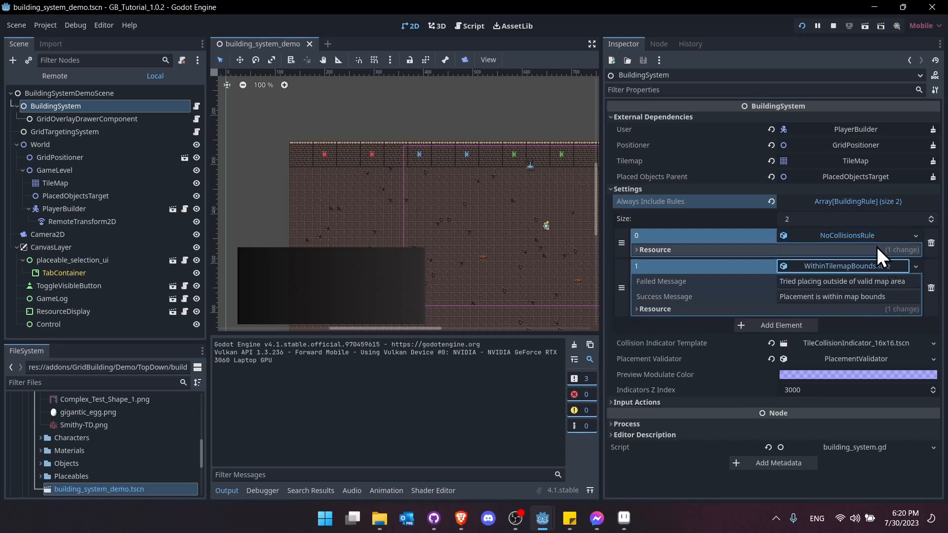
{"action": "left_click", "coordinate": [881, 266]}
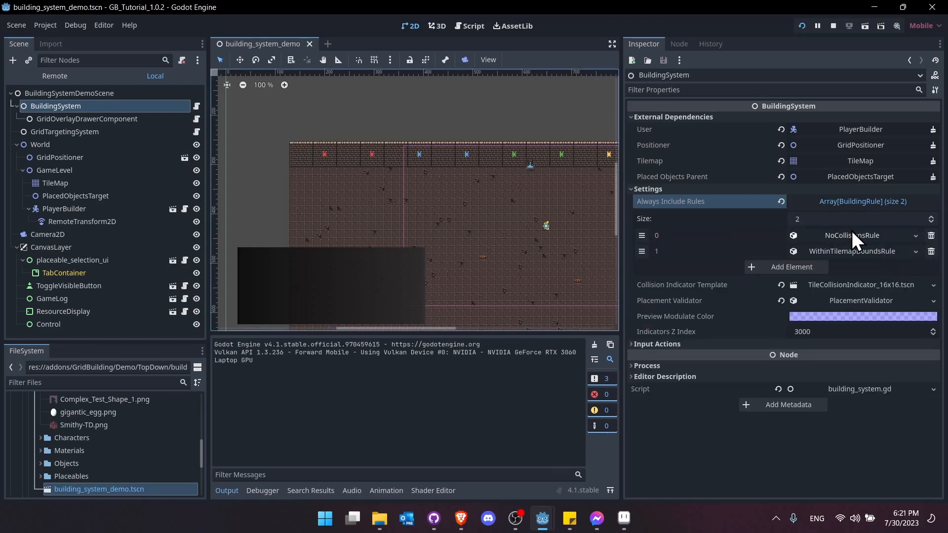
{"action": "left_click", "coordinate": [916, 236]}
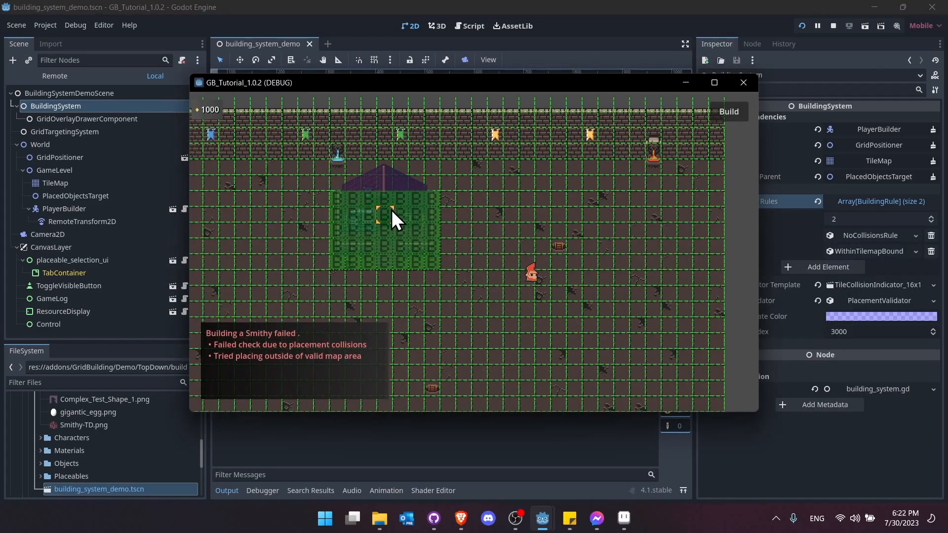
- Place a Smithy on the open floor and walk the gnome around
{"action": "left_click", "coordinate": [392, 211]}
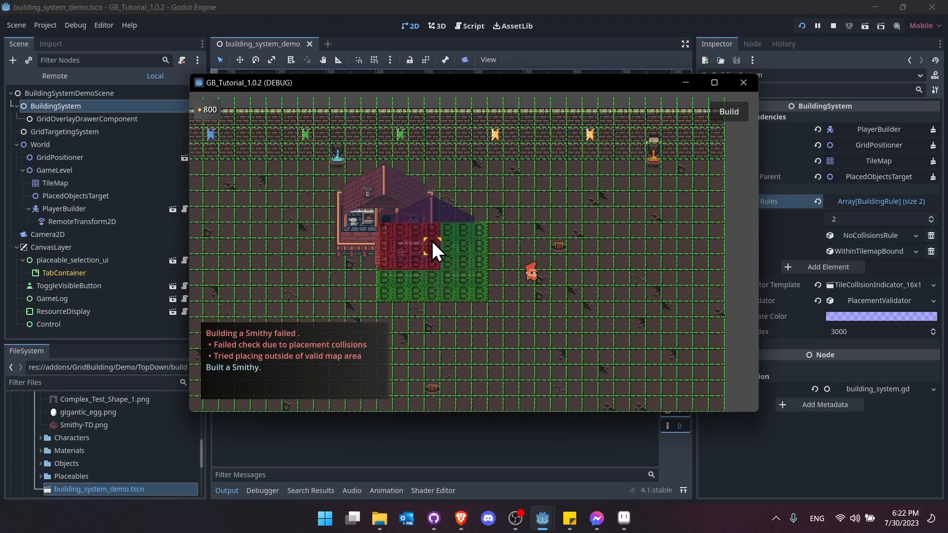
{"action": "key", "text": "d"}
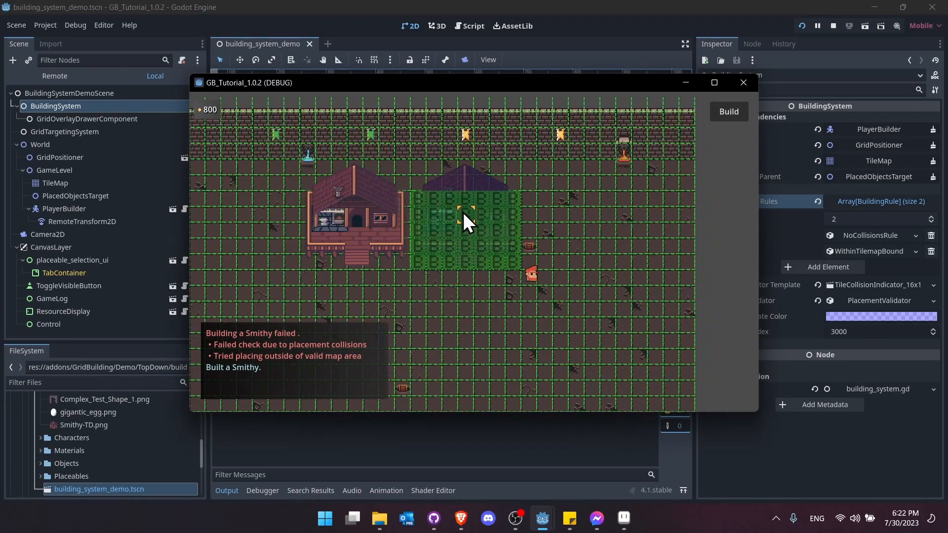
{"action": "key", "text": "a"}
{"action": "key", "text": "a"}
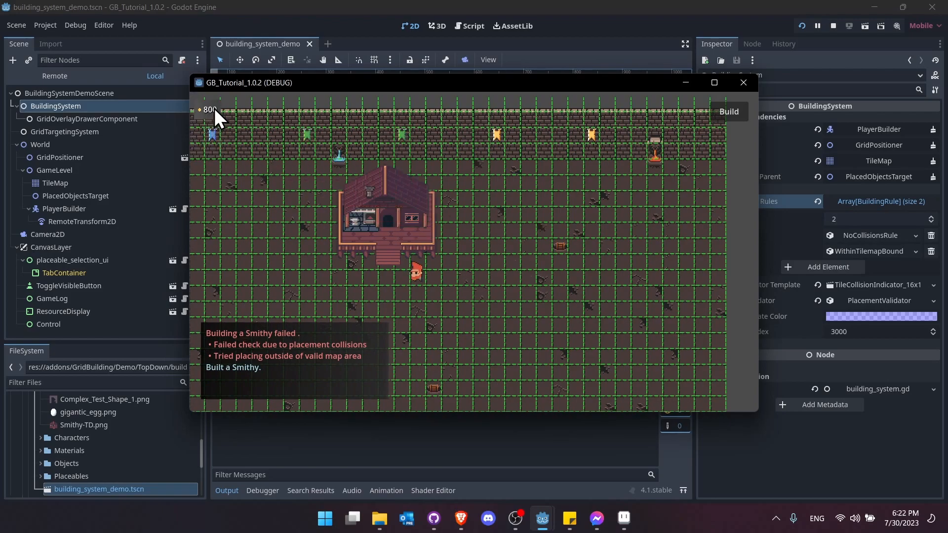
{"action": "key", "text": "s"}
{"action": "key", "text": "d"}
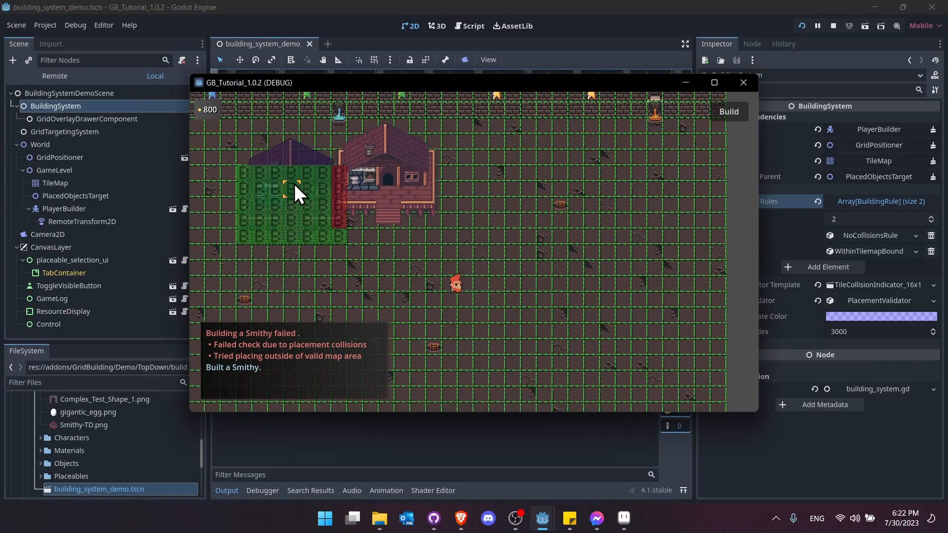
- Build a Gigantic Egg on the right side of the map
{"action": "left_click", "coordinate": [727, 112]}
{"action": "left_click", "coordinate": [656, 189]}
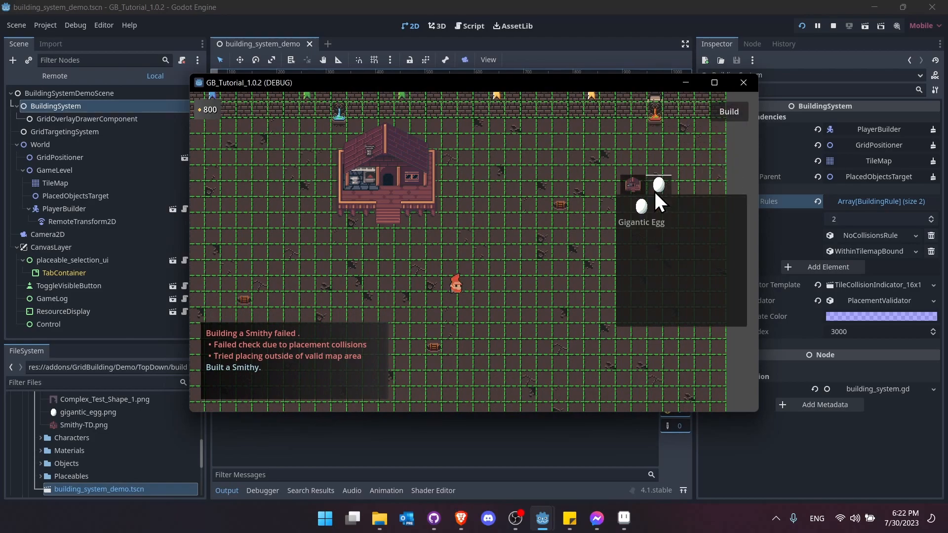
{"action": "left_click", "coordinate": [659, 218]}
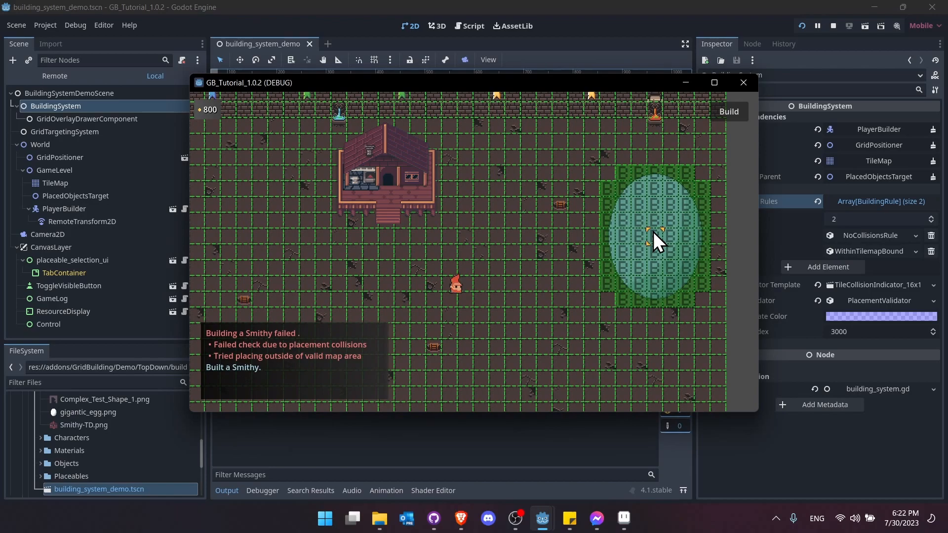
{"action": "left_click", "coordinate": [653, 232]}
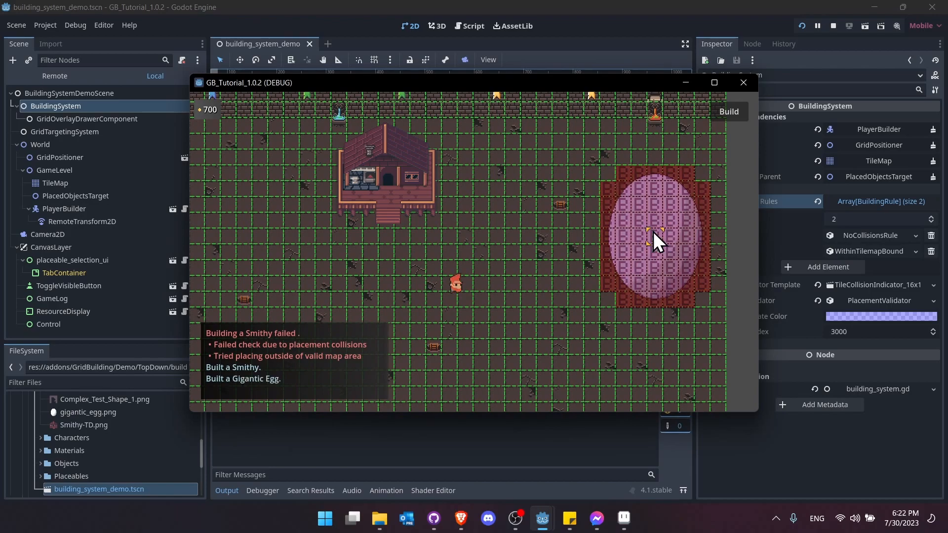
- Place two Concave Test Objects left of the egg, one above the other
{"action": "left_click", "coordinate": [742, 113]}
{"action": "left_click", "coordinate": [627, 183]}
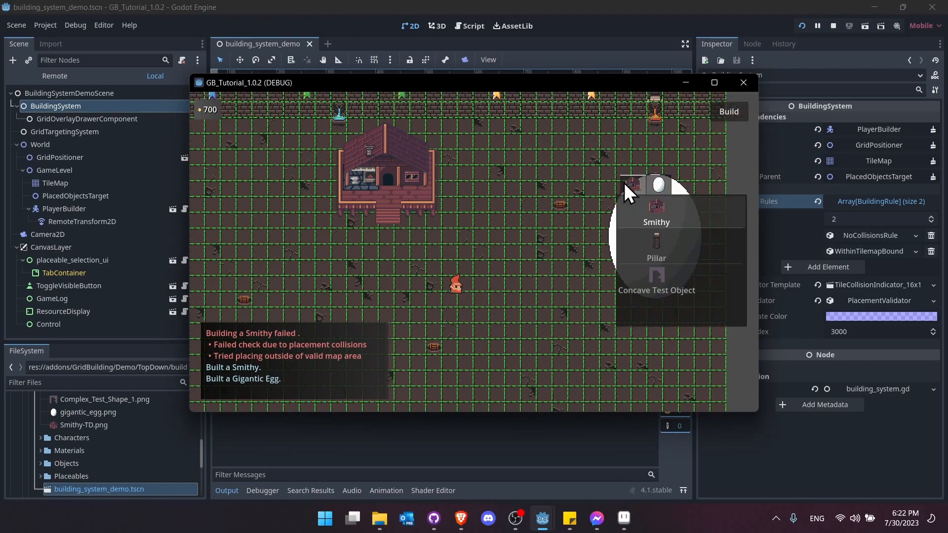
{"action": "left_click", "coordinate": [674, 290]}
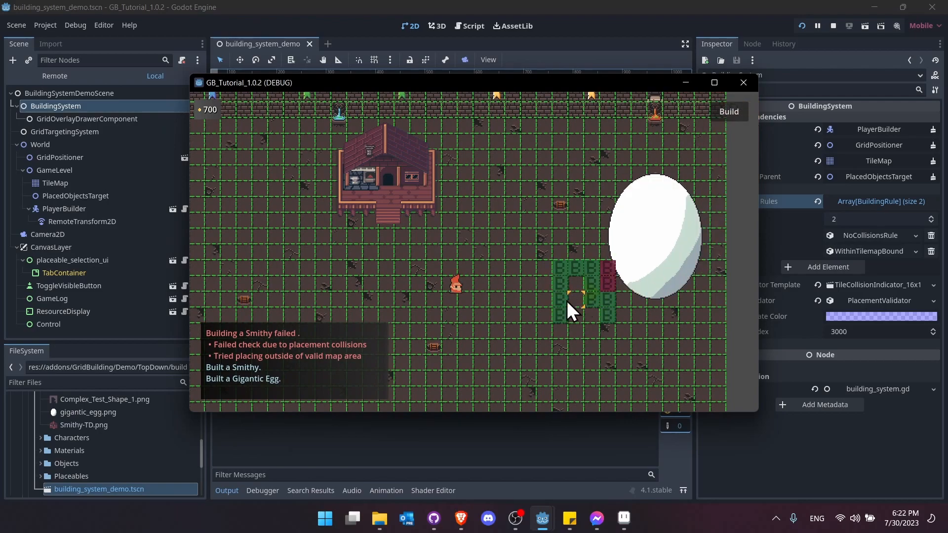
{"action": "left_click", "coordinate": [536, 285]}
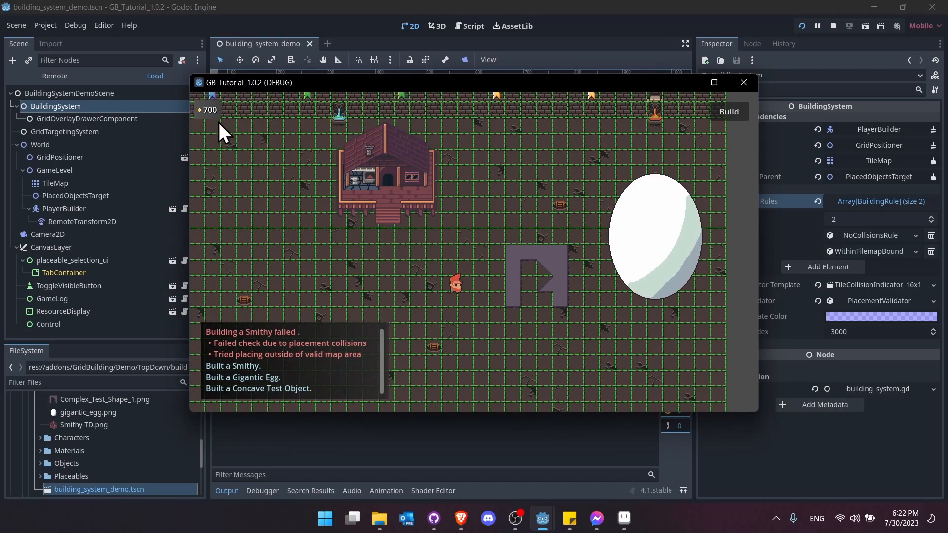
{"action": "left_click", "coordinate": [514, 218]}
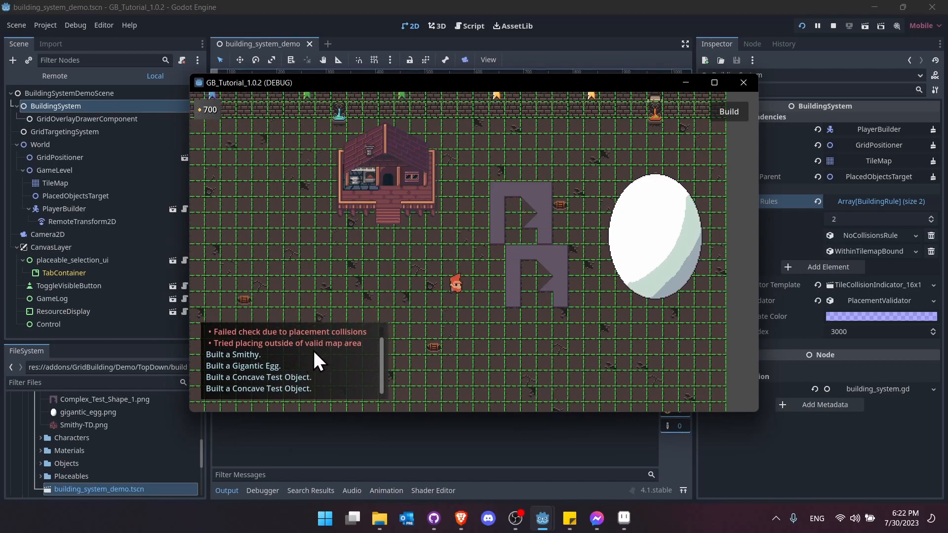
{"action": "key", "text": "d"}
{"action": "key", "text": "s"}
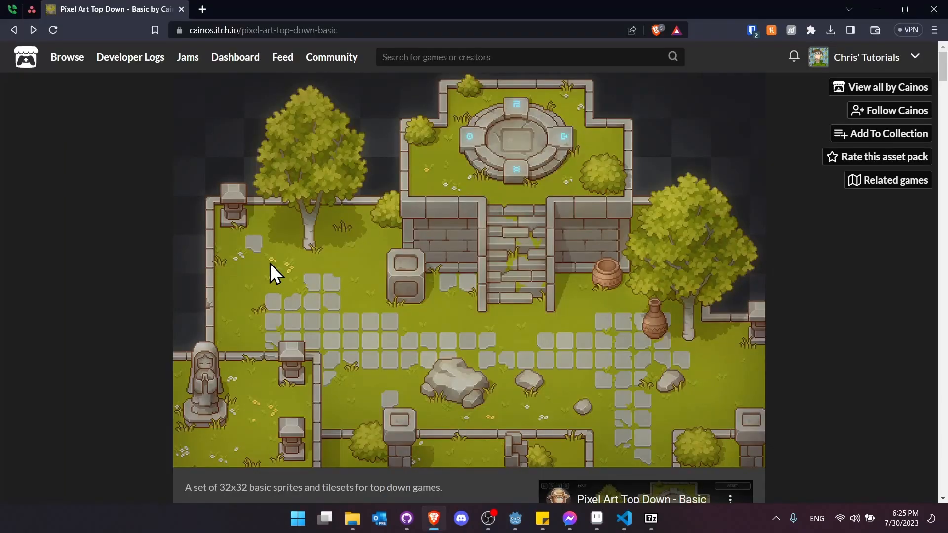
{"action": "left_click_drag", "start_coordinate": [339, 29], "coordinate": [260, 29]}
{"action": "left_click", "coordinate": [118, 212]}
{"action": "scroll", "coordinate": [178, 143], "scroll_direction": "down", "scroll_amount": 5}
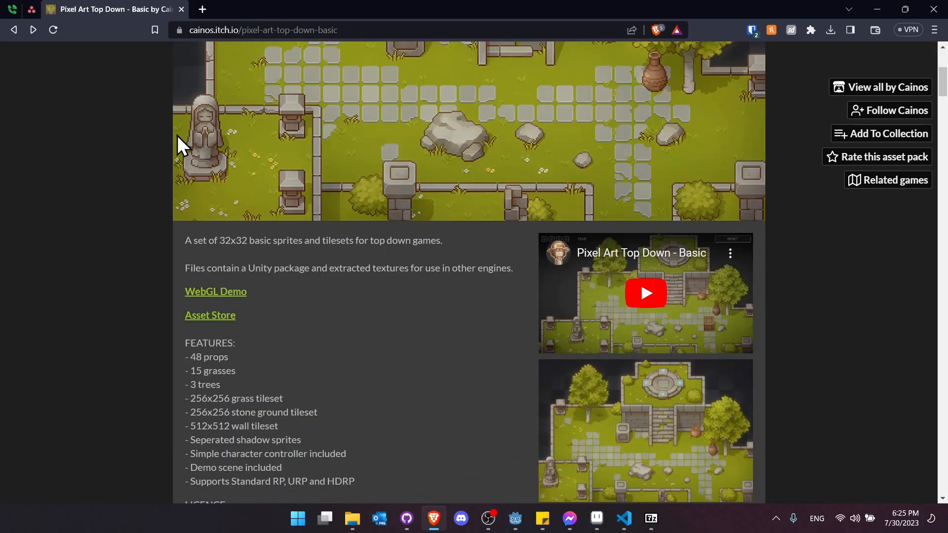
{"action": "scroll", "coordinate": [186, 175], "scroll_direction": "down", "scroll_amount": 1}
{"action": "left_click_drag", "start_coordinate": [197, 173], "coordinate": [432, 184]}
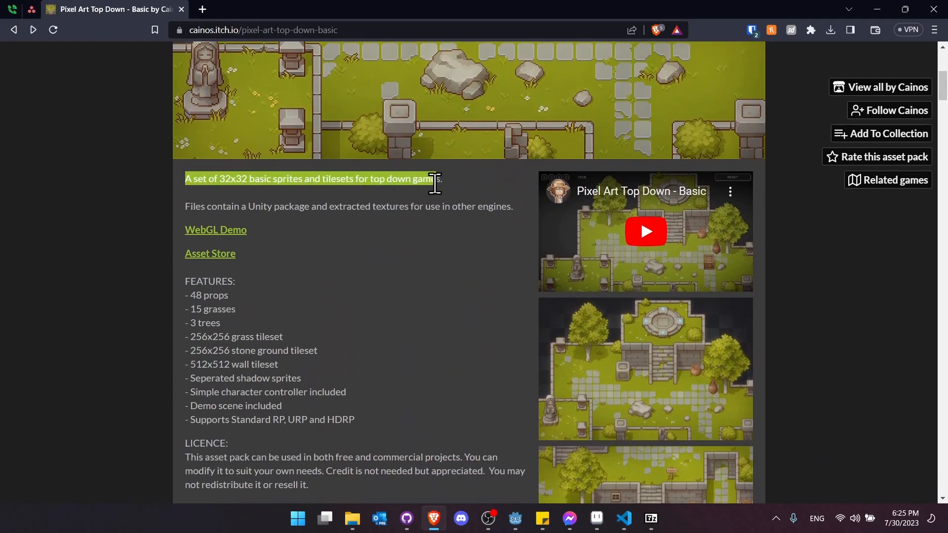
{"action": "left_click", "coordinate": [450, 180]}
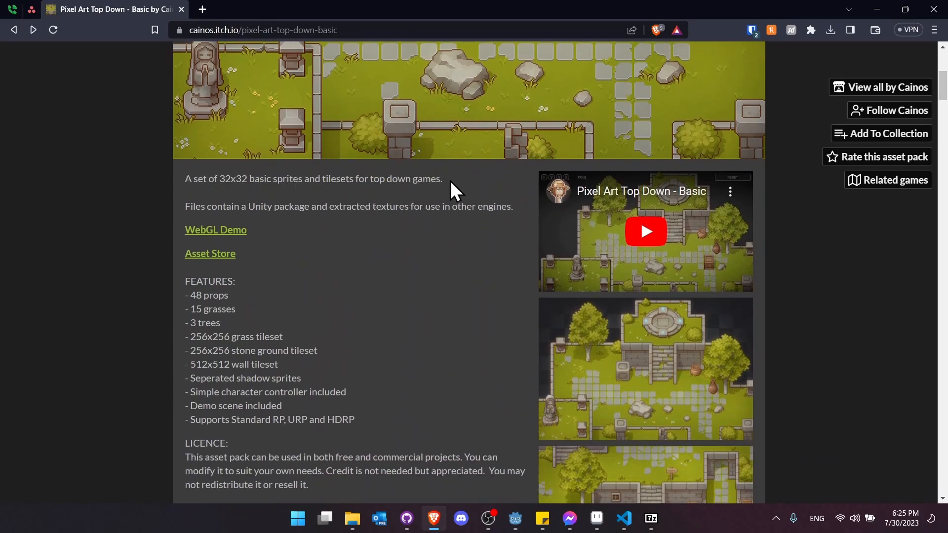
{"action": "scroll", "coordinate": [453, 187], "scroll_direction": "up", "scroll_amount": 6}
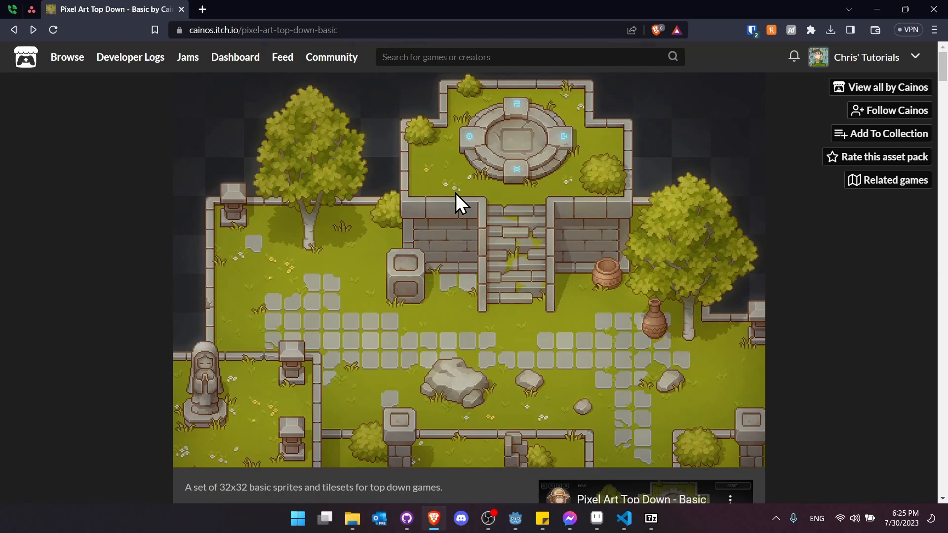
{"action": "scroll", "coordinate": [455, 193], "scroll_direction": "down", "scroll_amount": 1}
{"action": "left_click_drag", "start_coordinate": [185, 425], "coordinate": [463, 431]}
{"action": "left_click", "coordinate": [470, 424]}
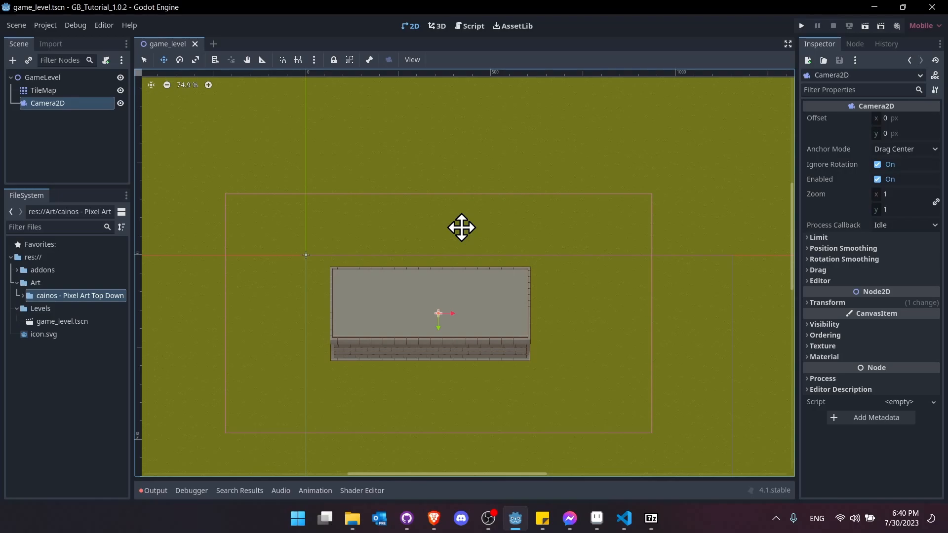
- Enable Visible Collision Shapes in Debug, run game_level, then stop the game
{"action": "scroll", "coordinate": [461, 227], "scroll_direction": "up", "scroll_amount": 2}
{"action": "left_click", "coordinate": [75, 25]}
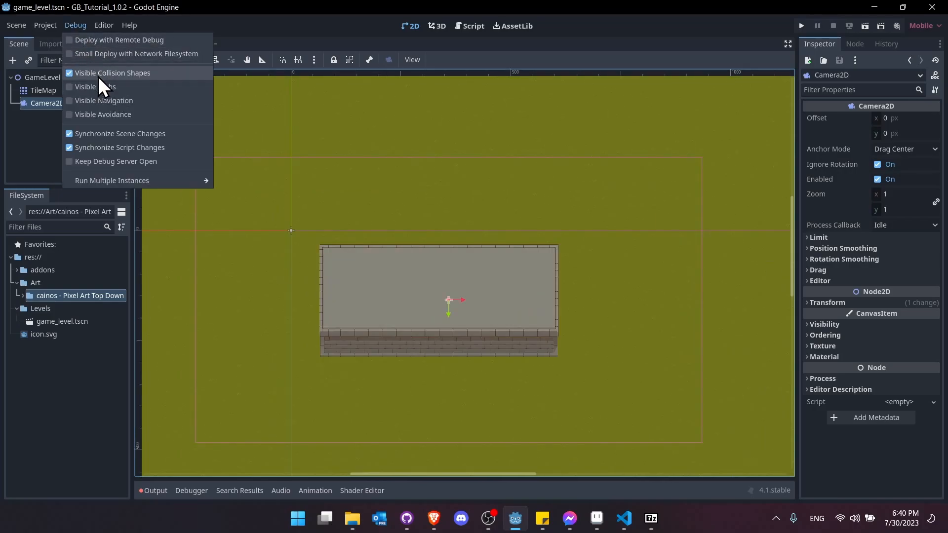
{"action": "left_click", "coordinate": [86, 21]}
{"action": "left_click", "coordinate": [865, 26]}
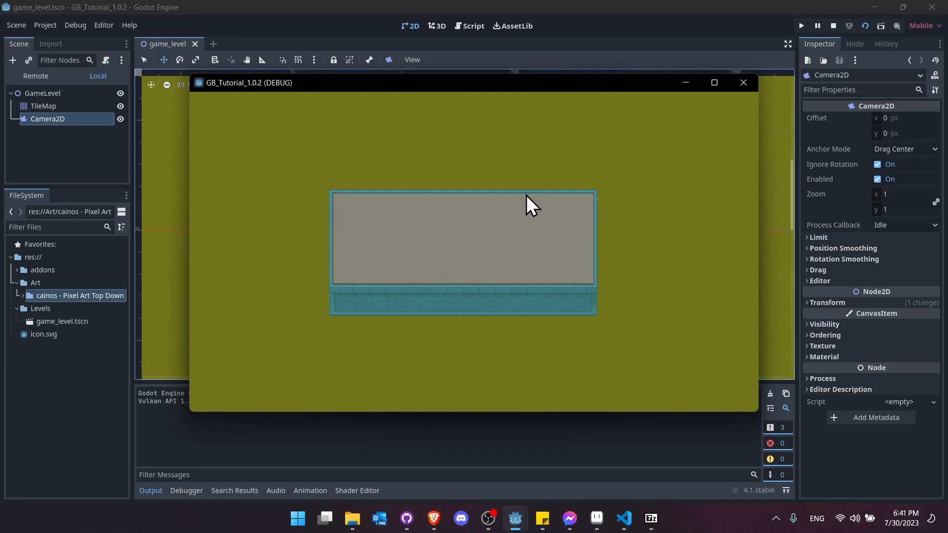
{"action": "left_click", "coordinate": [833, 26]}
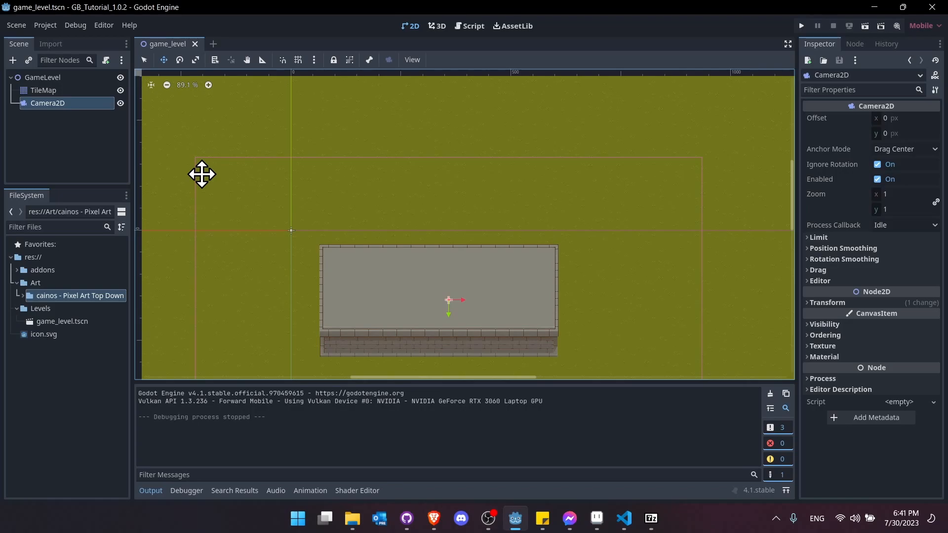
- Create a new scene with a plain Node root renamed Gameplay
{"action": "left_click", "coordinate": [215, 46]}
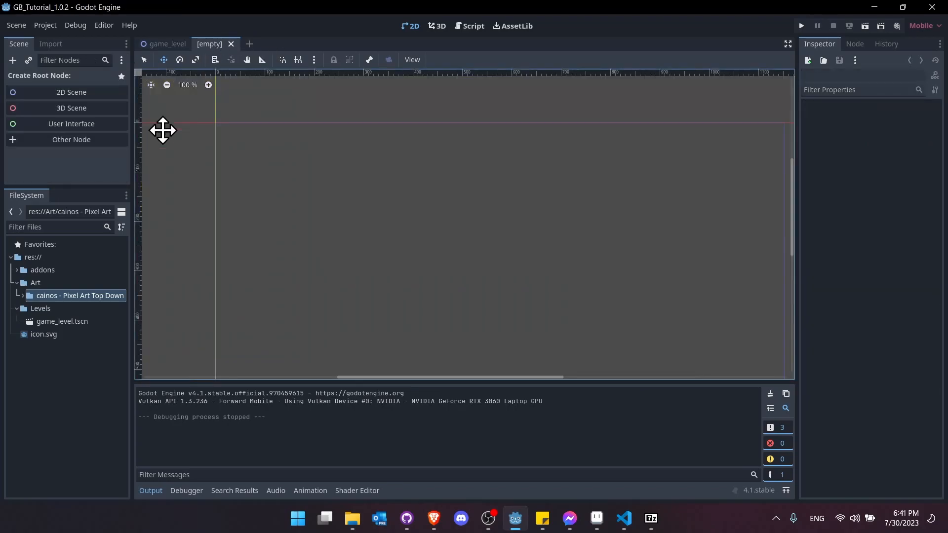
{"action": "left_click", "coordinate": [98, 141]}
{"action": "key", "text": "BackSpace"}
{"action": "double_click", "coordinate": [425, 151]}
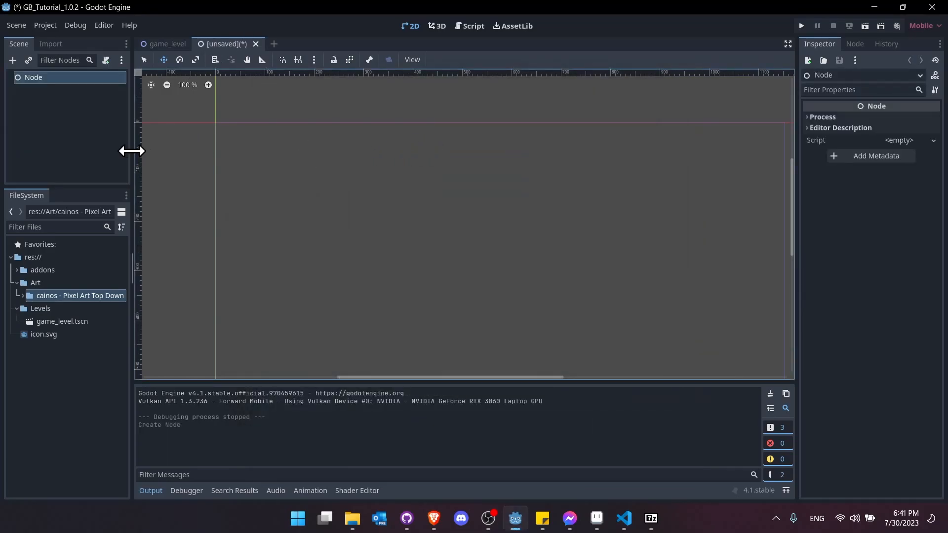
{"action": "double_click", "coordinate": [96, 77]}
{"action": "type", "text": "Game"}
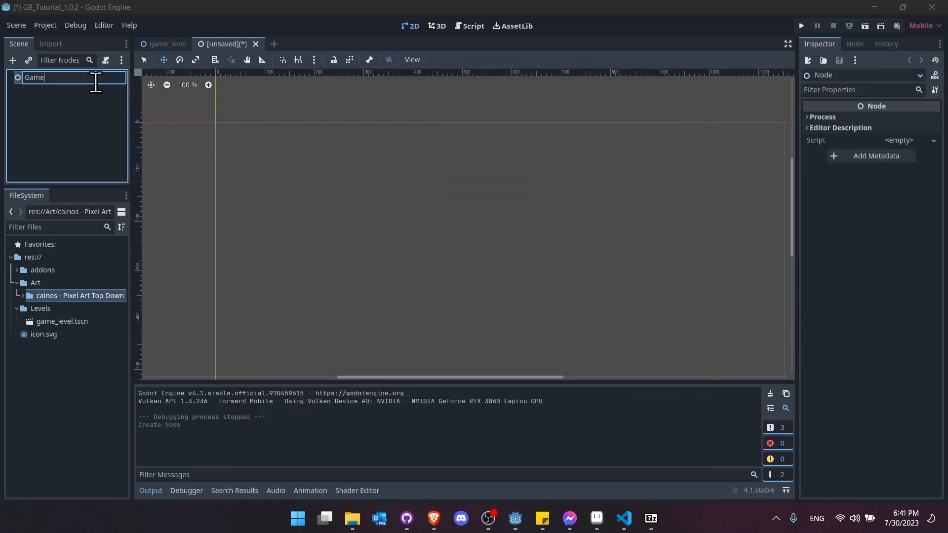
{"action": "type", "text": "play"}
{"action": "key", "text": "Return"}
- Save the scene as gameplay.tscn in res://
{"action": "key", "text": "ctrl+s"}
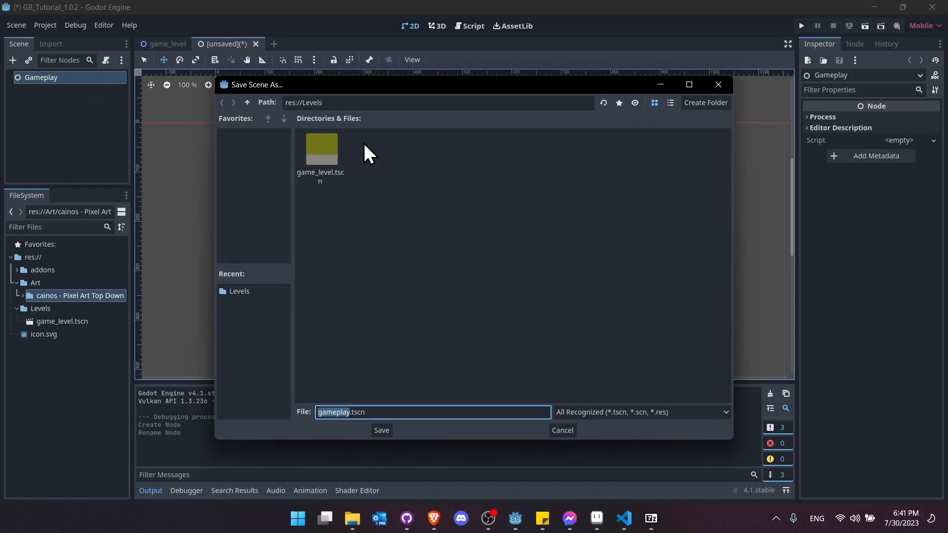
{"action": "left_click", "coordinate": [247, 102]}
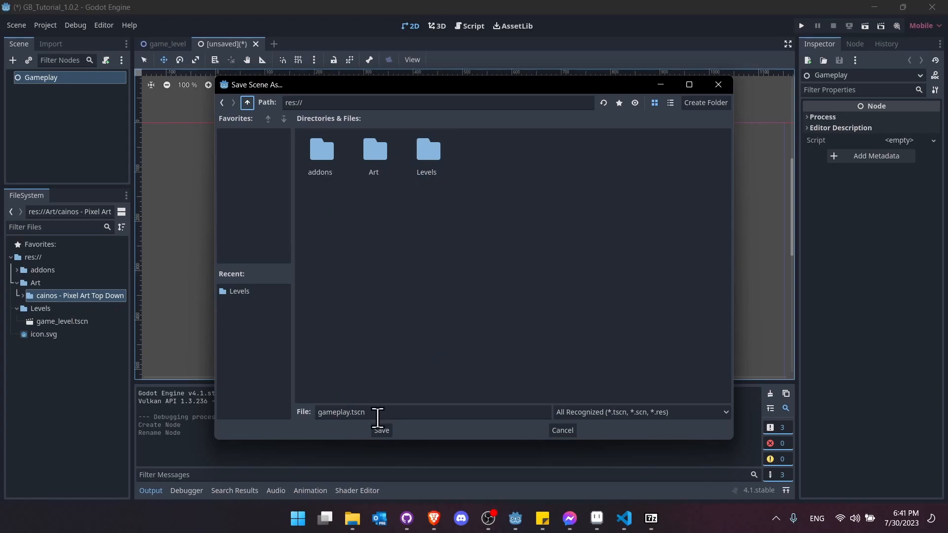
{"action": "left_click", "coordinate": [390, 428]}
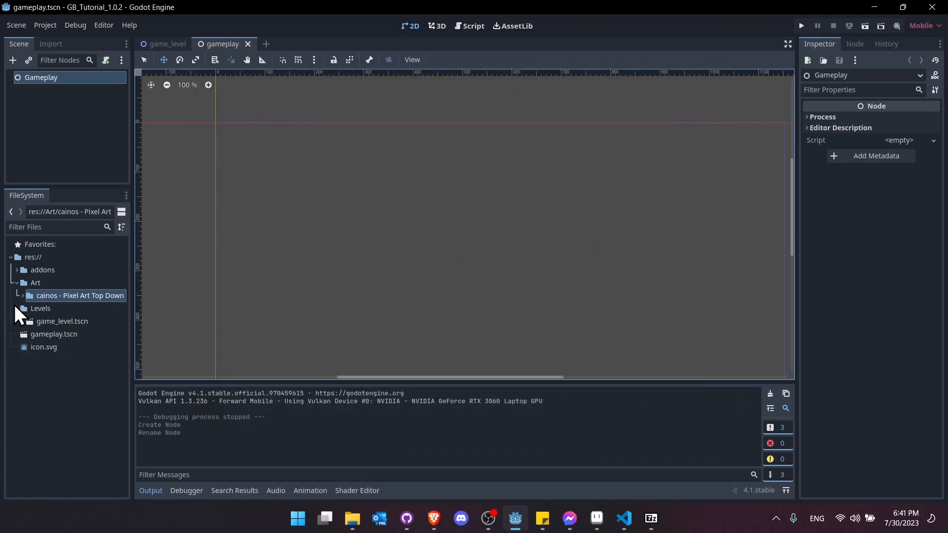
- Widen the Scene and FileSystem docks and expand Levels to show game_level.tscn
{"action": "left_click", "coordinate": [18, 307]}
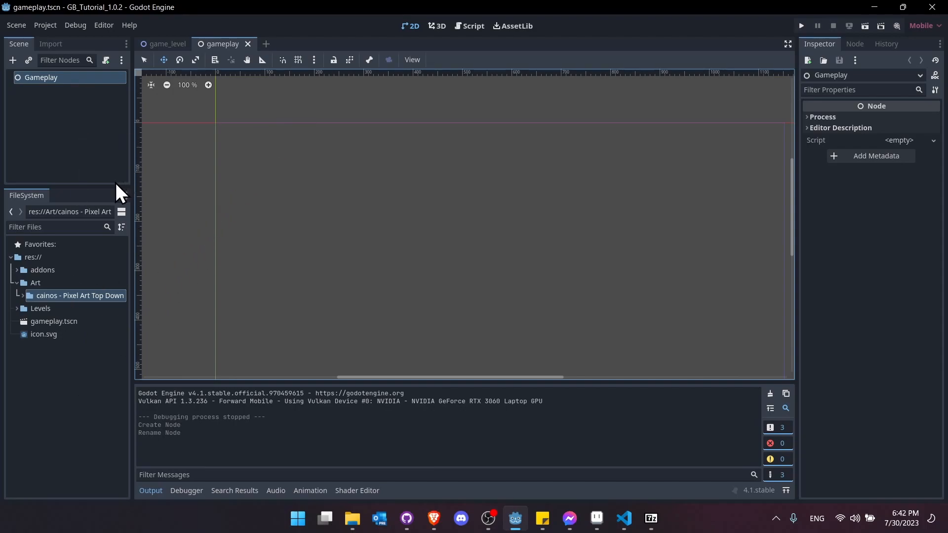
{"action": "left_click_drag", "start_coordinate": [113, 187], "coordinate": [230, 211]}
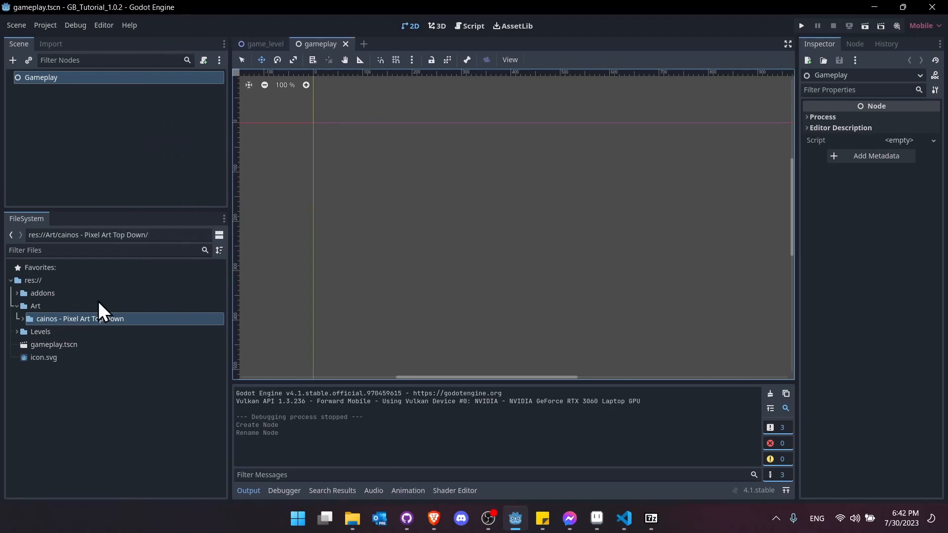
{"action": "double_click", "coordinate": [43, 332]}
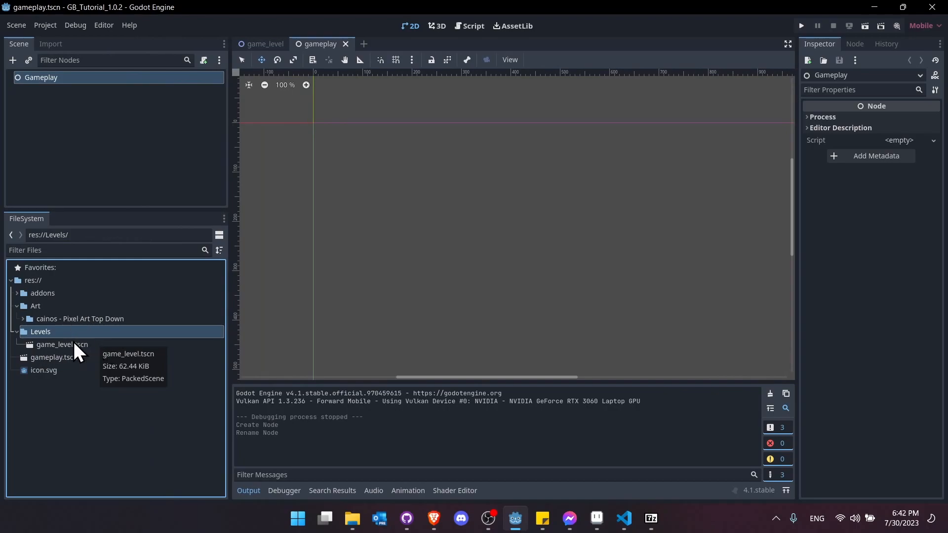
- Instance game_level.tscn as a child of the Gameplay root
{"action": "left_click_drag", "start_coordinate": [69, 345], "coordinate": [86, 79]}
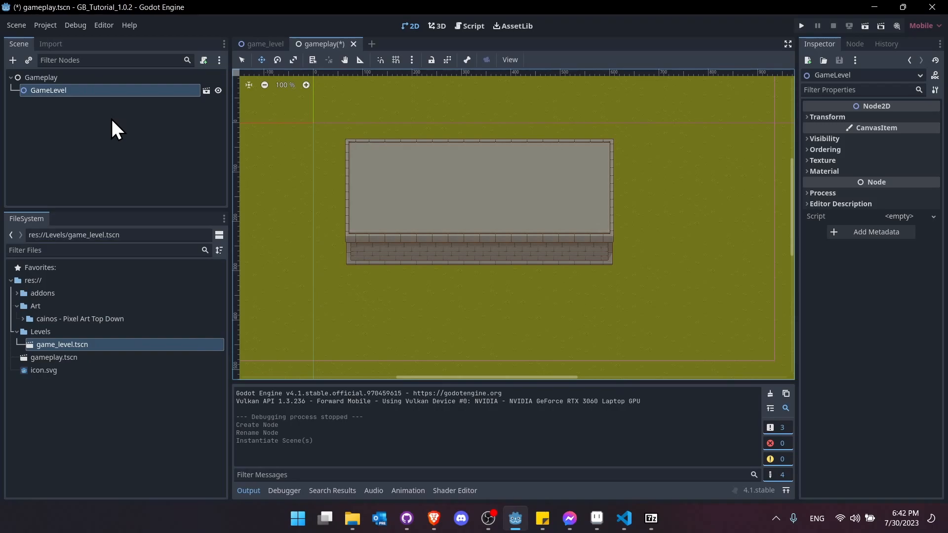
{"action": "middle_click_drag", "start_coordinate": [305, 106], "coordinate": [315, 122]}
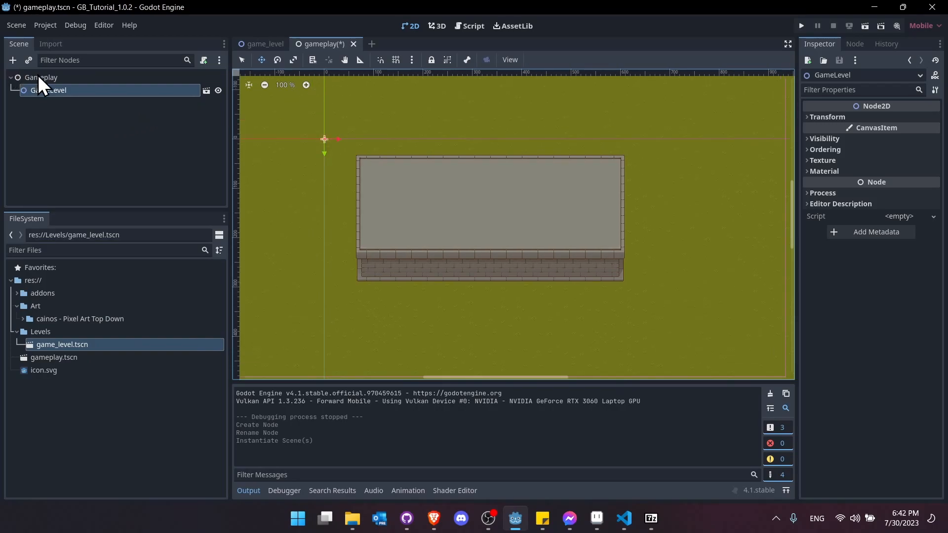
{"action": "left_click", "coordinate": [46, 78]}
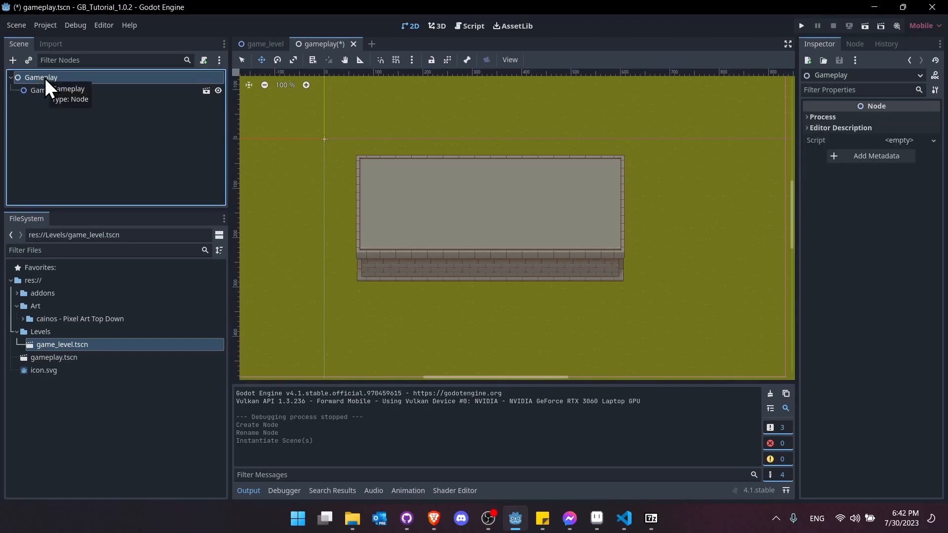
- Add a GridTargetingSystem child node under Gameplay
{"action": "right_click", "coordinate": [72, 76]}
{"action": "left_click", "coordinate": [85, 80]}
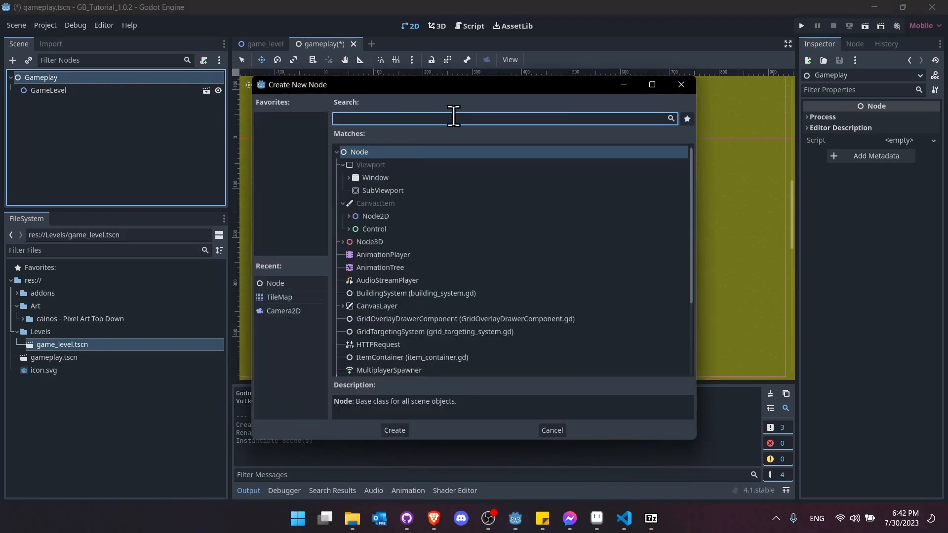
{"action": "type", "text": "system"}
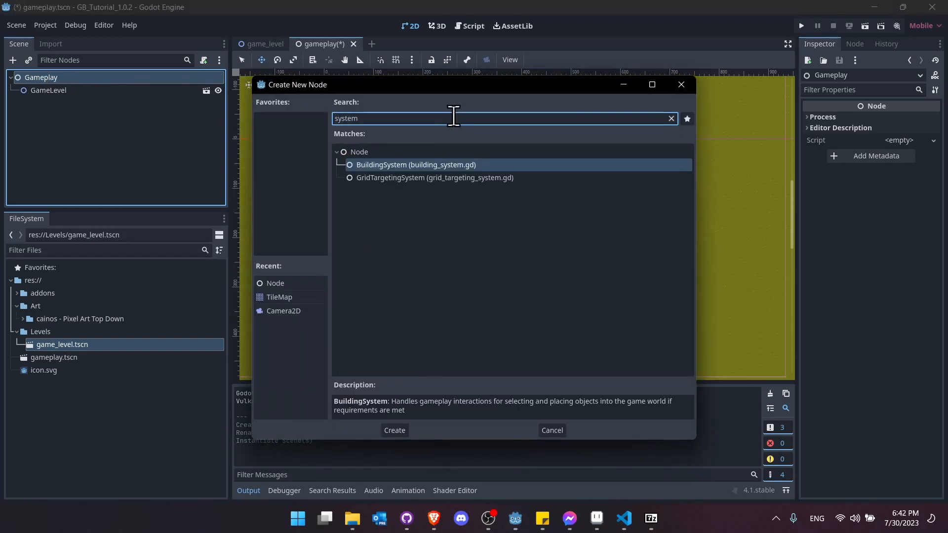
{"action": "left_click", "coordinate": [437, 178]}
{"action": "double_click", "coordinate": [438, 181]}
- Add a BuildingSystem child node under Gameplay
{"action": "right_click", "coordinate": [85, 76]}
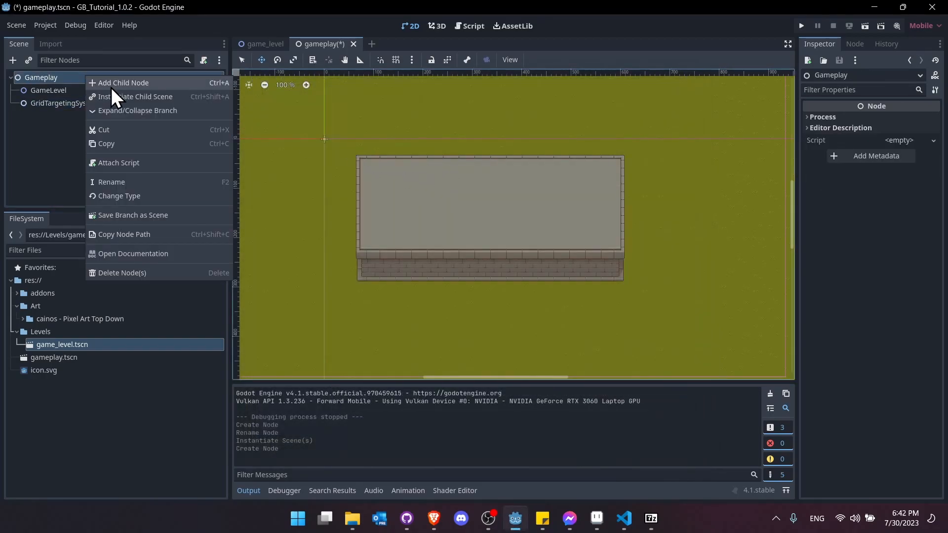
{"action": "left_click", "coordinate": [110, 88]}
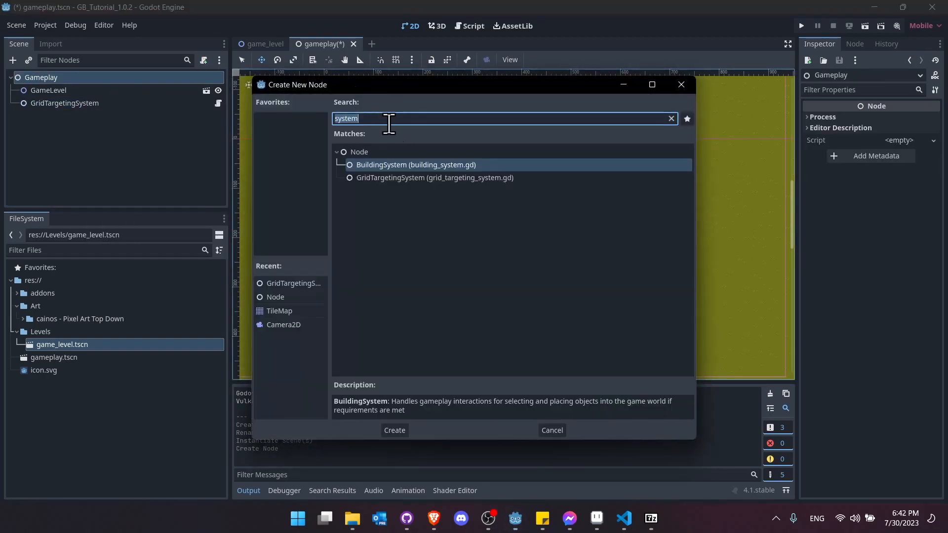
{"action": "double_click", "coordinate": [410, 166]}
{"action": "key", "text": "Up"}
{"action": "key", "text": "Up"}
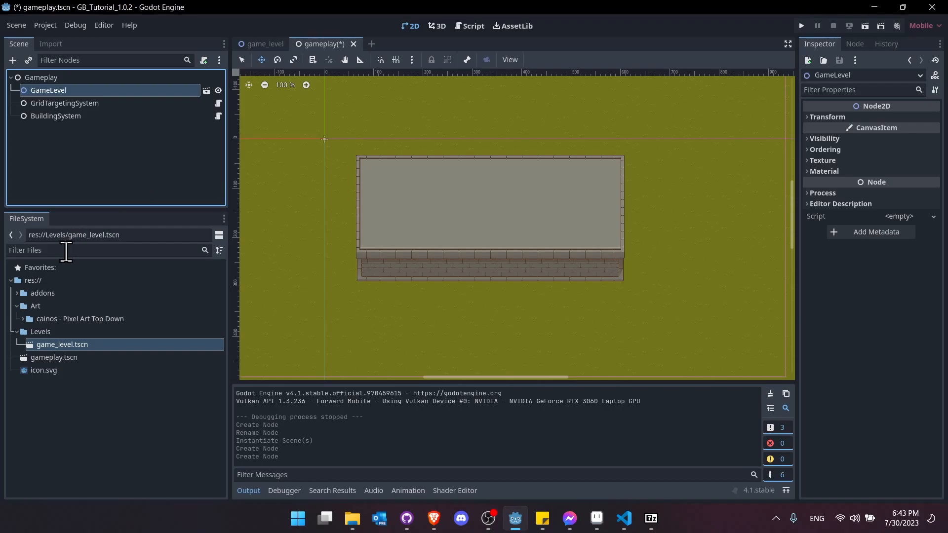
- Filter files for 'position' and instance grid_positioner.tscn into Gameplay
{"action": "left_click", "coordinate": [126, 251]}
{"action": "type", "text": "position"}
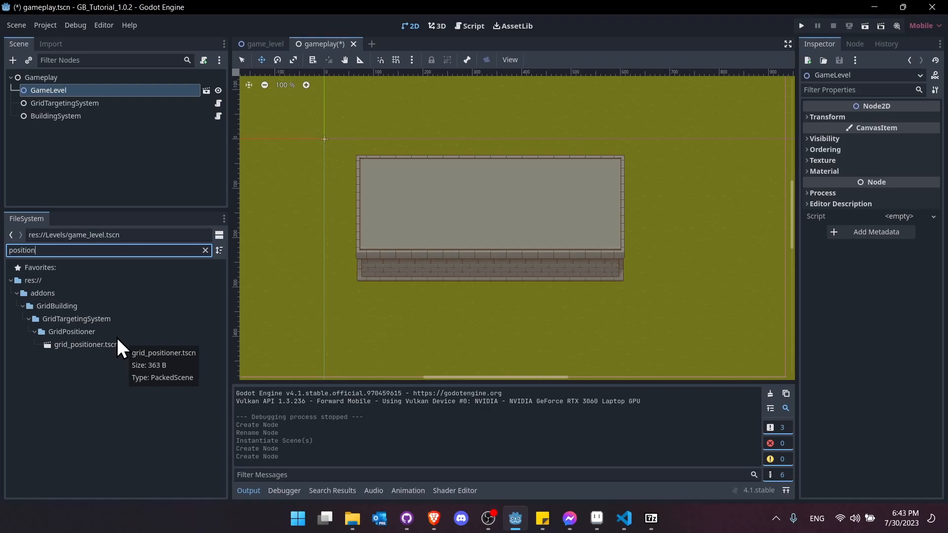
{"action": "left_click_drag", "start_coordinate": [127, 345], "coordinate": [72, 79]}
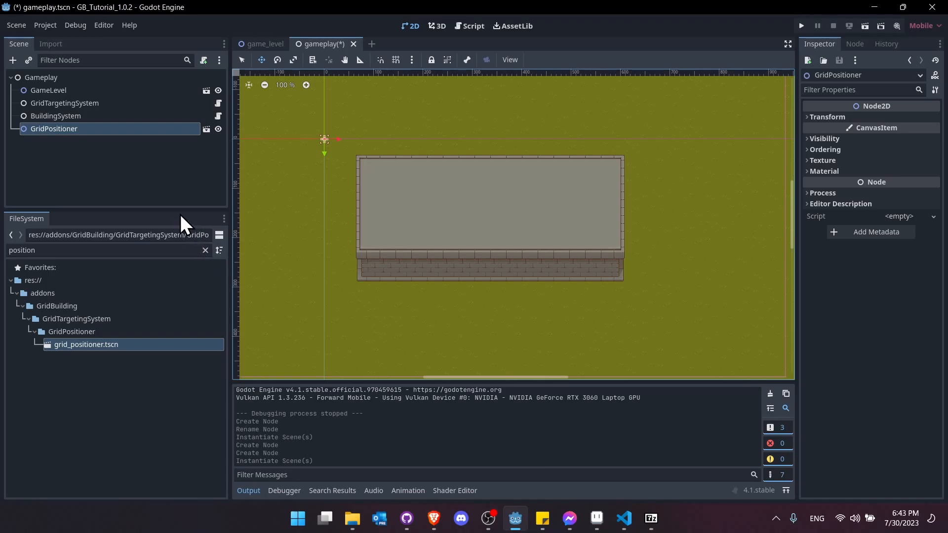
- Add a Node2D child to Gameplay and rename it World
{"action": "right_click", "coordinate": [66, 79]}
{"action": "left_click", "coordinate": [73, 87]}
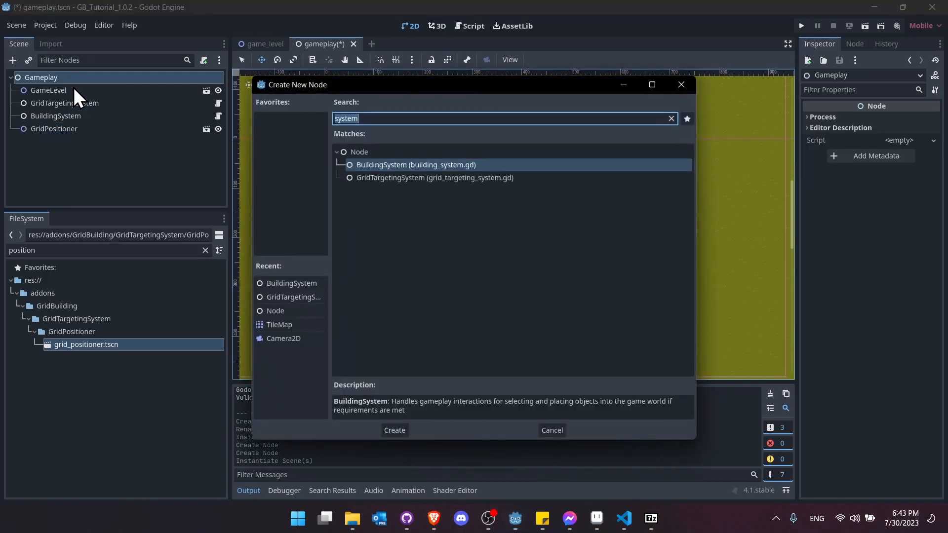
{"action": "type", "text": "node2d"}
{"action": "key", "text": "Return"}
{"action": "key", "text": "F2"}
{"action": "type", "text": "World"}
{"action": "key", "text": "Return"}
- Reparent GameLevel and GridPositioner under the World node
{"action": "left_click_drag", "start_coordinate": [72, 92], "coordinate": [72, 131]}
{"action": "left_click", "coordinate": [71, 117]}
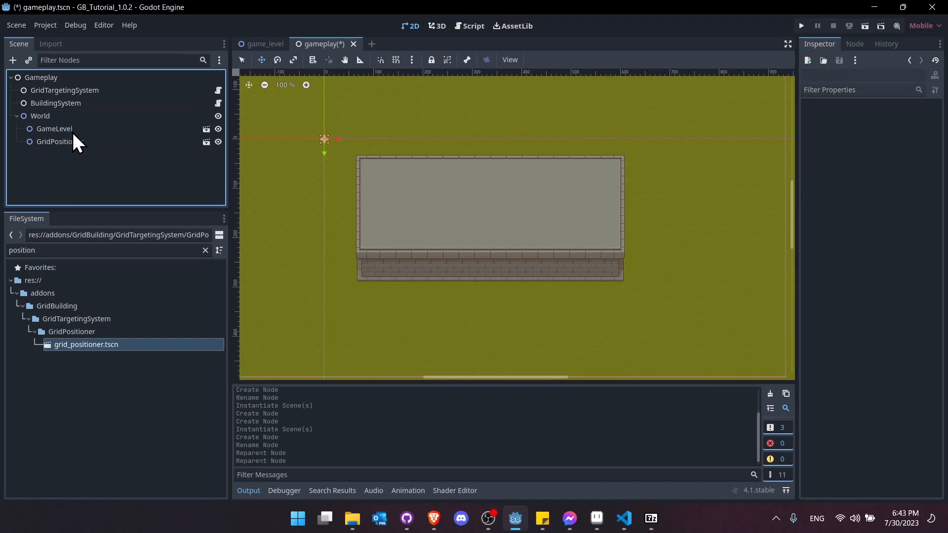
{"action": "left_click", "coordinate": [138, 142]}
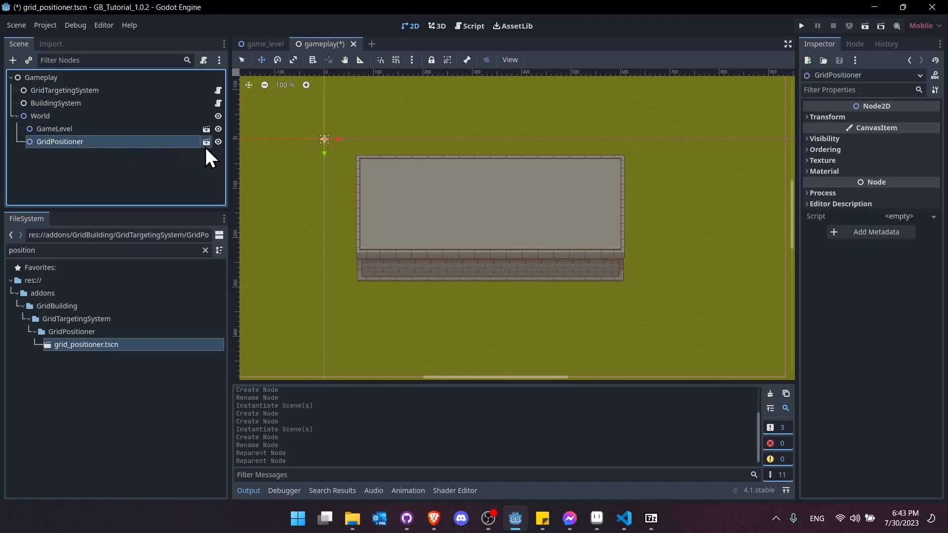
- Open the GridPositioner scene in its own tab and select its root node
{"action": "left_click", "coordinate": [206, 142]}
{"action": "scroll", "coordinate": [310, 114], "scroll_direction": "up", "scroll_amount": 5}
{"action": "scroll", "coordinate": [312, 113], "scroll_direction": "up", "scroll_amount": 7}
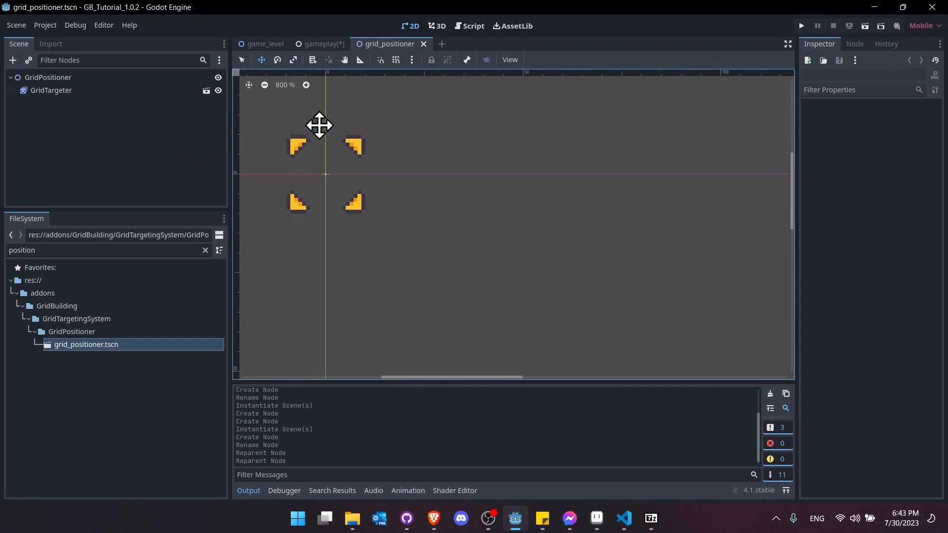
{"action": "left_click", "coordinate": [108, 78]}
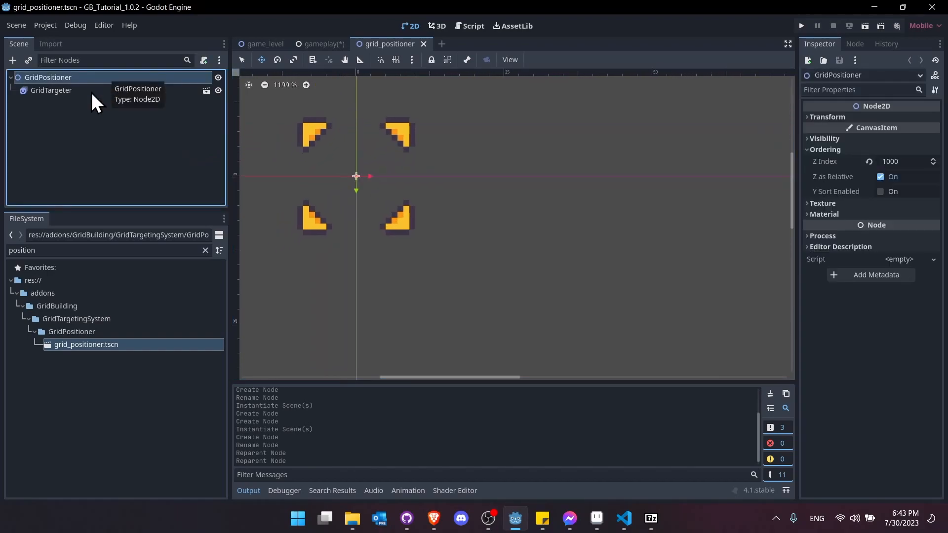
- Review GridTargeter's looping animation frames, then go back to the gameplay scene and save it
{"action": "left_click", "coordinate": [92, 92]}
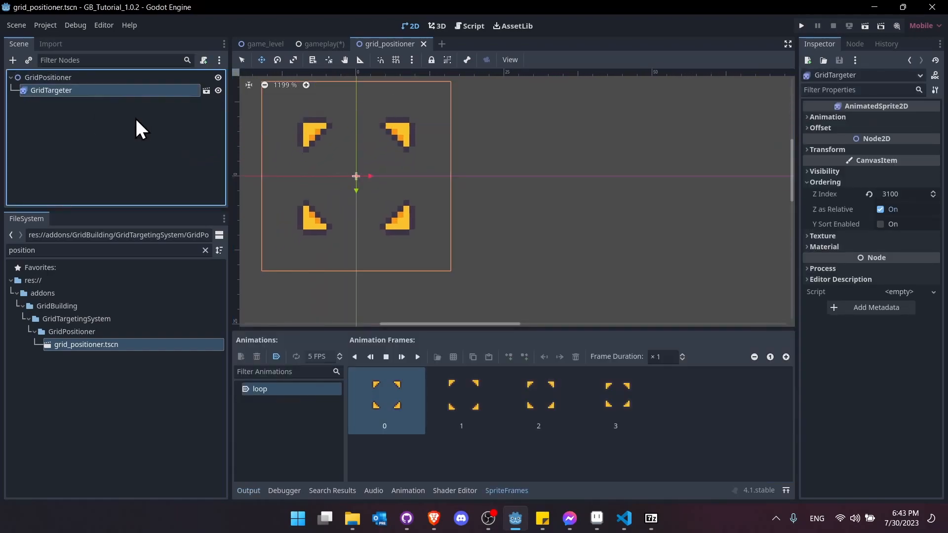
{"action": "middle_click_drag", "start_coordinate": [375, 168], "coordinate": [403, 190]}
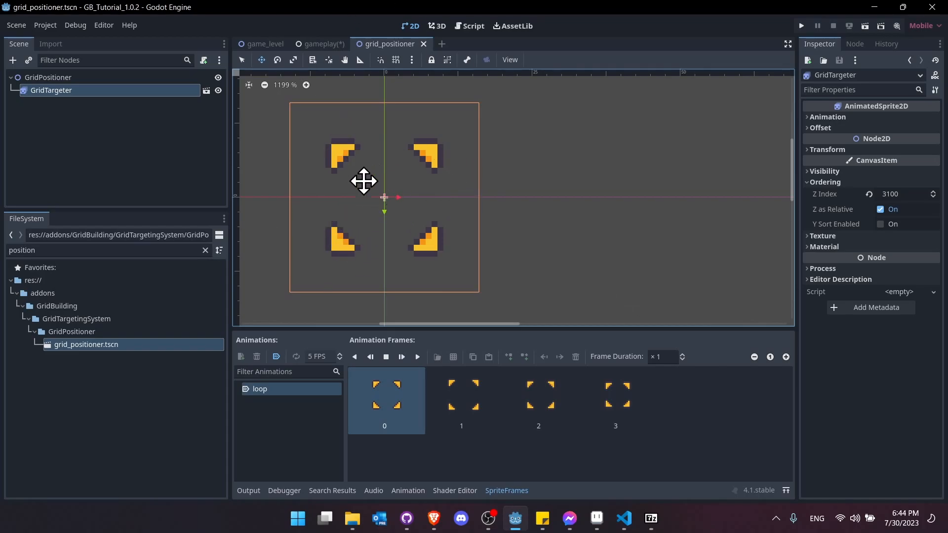
{"action": "left_click", "coordinate": [325, 46]}
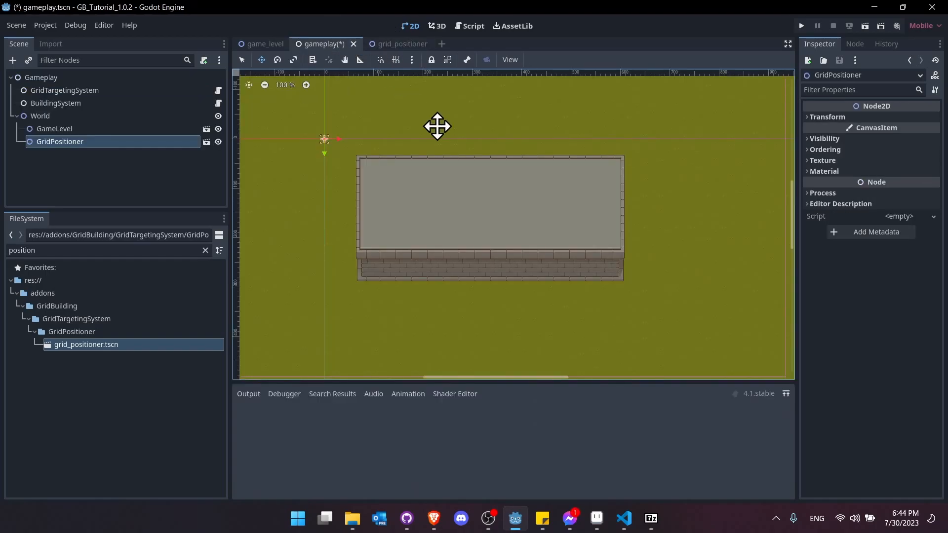
{"action": "key", "text": "ctrl+s"}
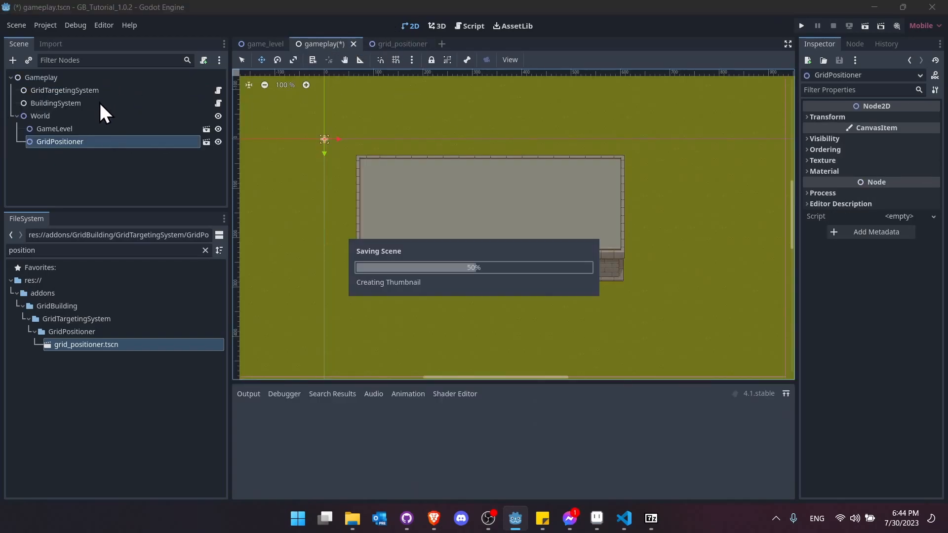
- Set GridTargetingSystem's Positioner dependency to GridPositioner
{"action": "left_click", "coordinate": [99, 92]}
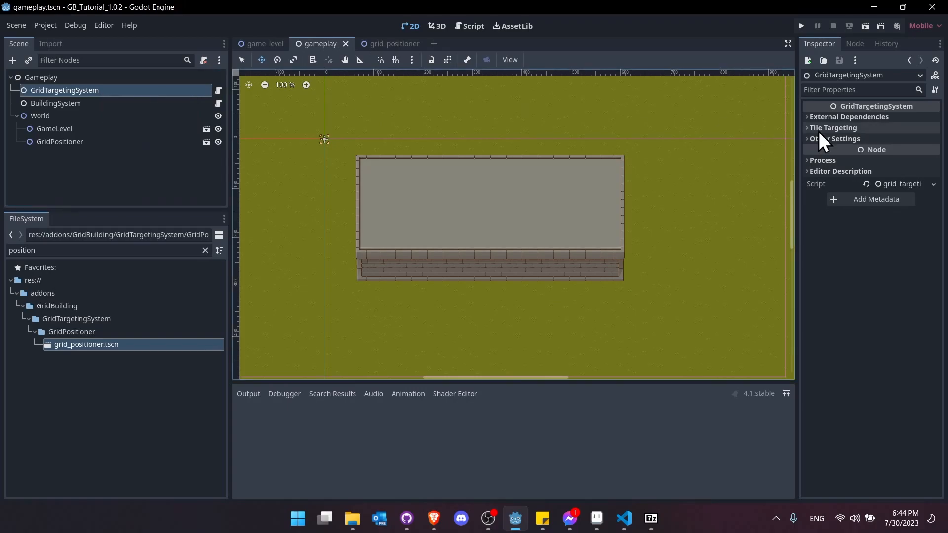
{"action": "left_click", "coordinate": [826, 117]}
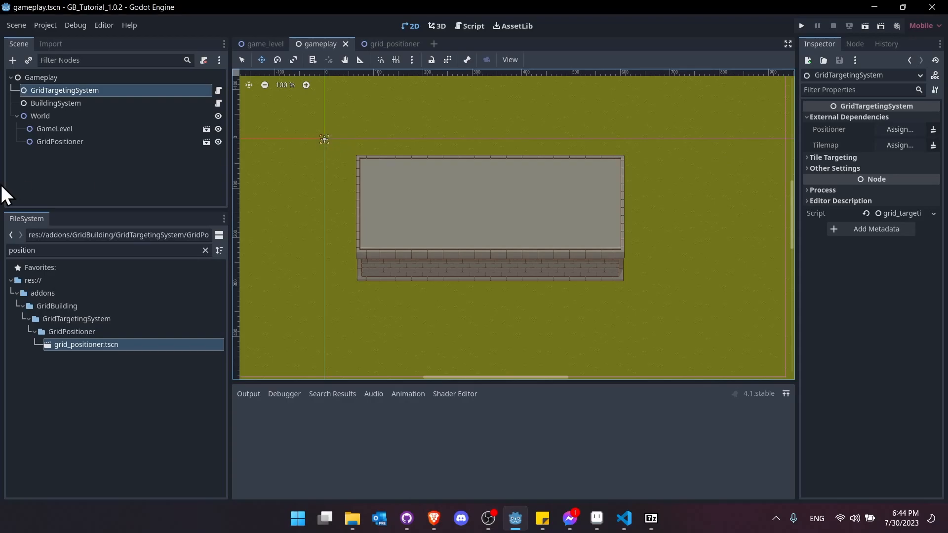
{"action": "left_click", "coordinate": [896, 130]}
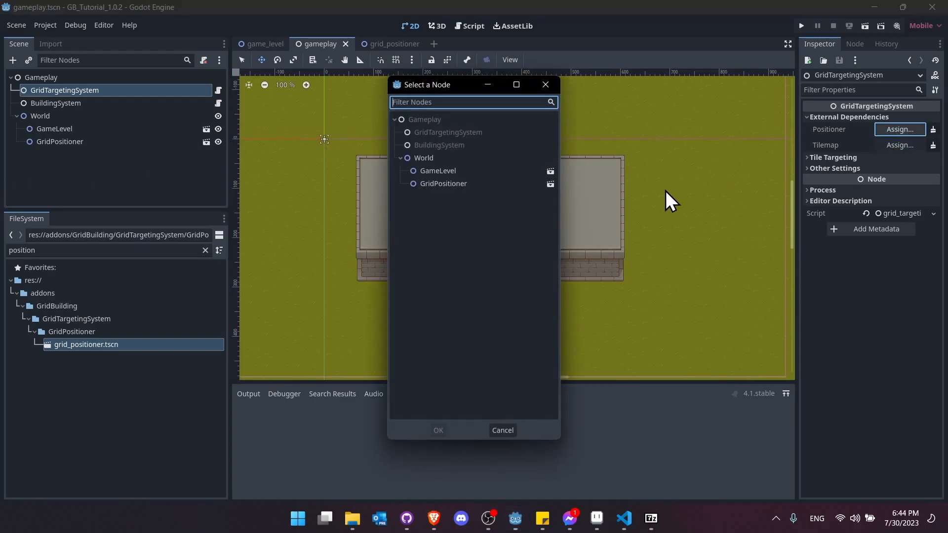
{"action": "double_click", "coordinate": [464, 185]}
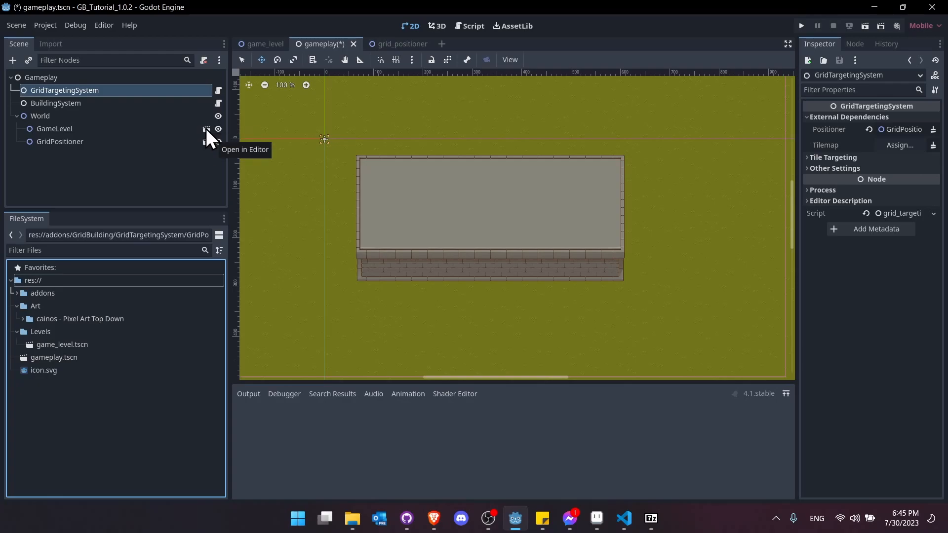
- Make GameLevel's children editable and set GridTargetingSystem's Tilemap to the level's TileMap
{"action": "right_click", "coordinate": [72, 131]}
{"action": "left_click", "coordinate": [120, 396]}
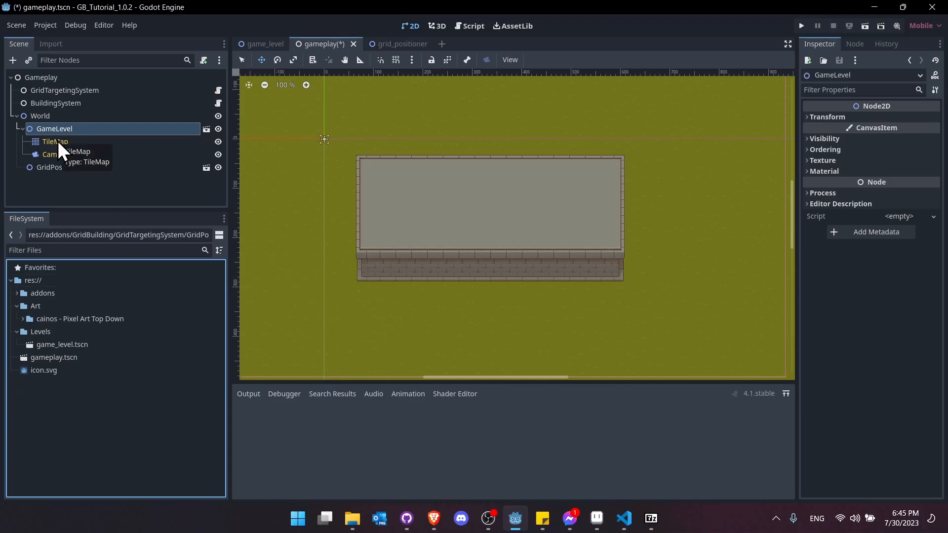
{"action": "left_click", "coordinate": [108, 91]}
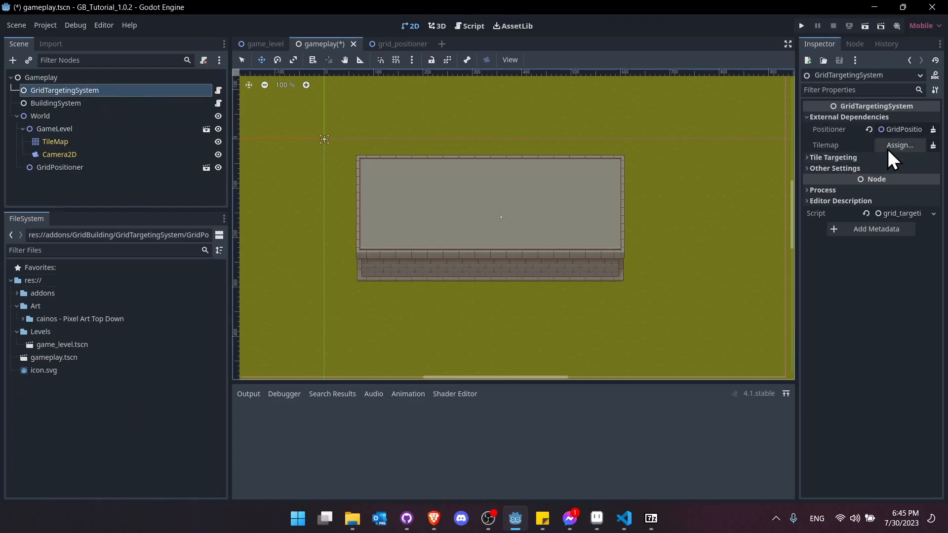
{"action": "left_click", "coordinate": [893, 145]}
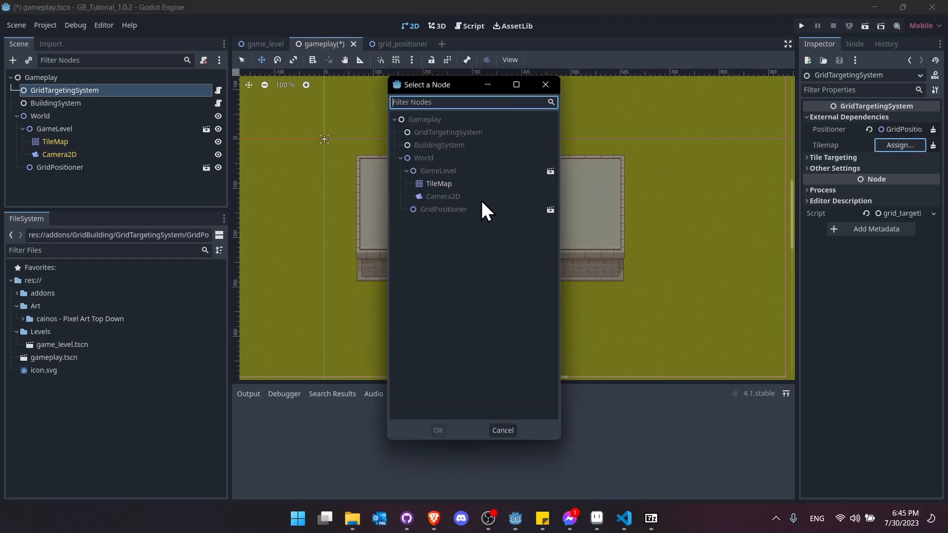
{"action": "double_click", "coordinate": [451, 185]}
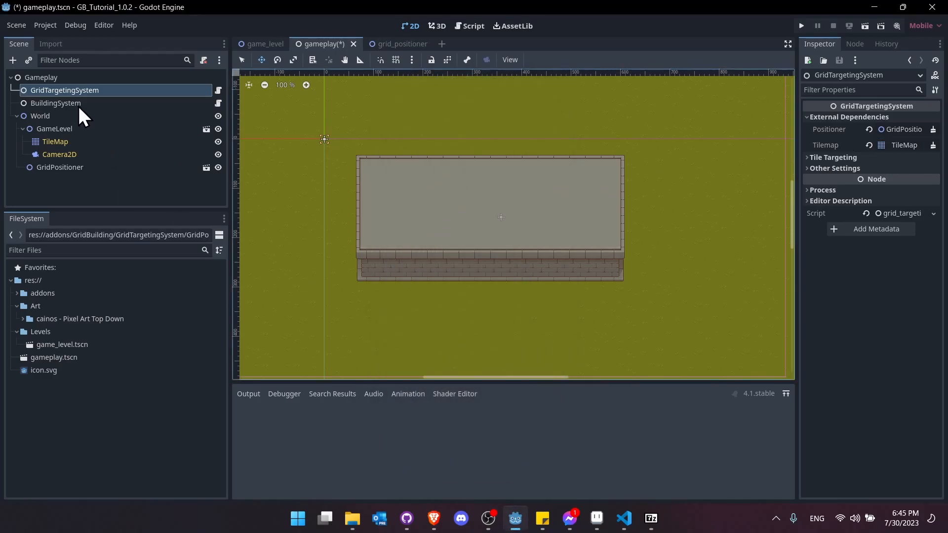
- Set BuildingSystem's Tilemap dependency to the level's TileMap
{"action": "left_click", "coordinate": [78, 104]}
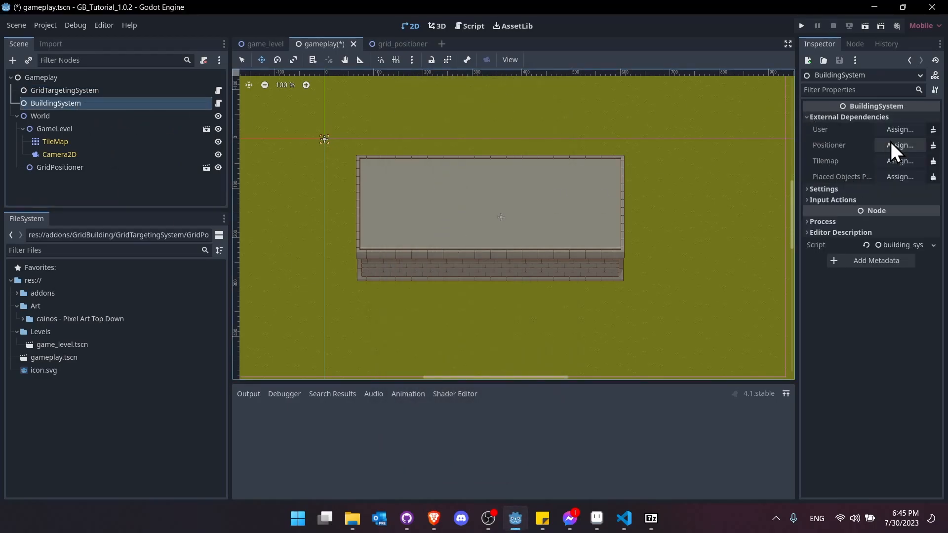
{"action": "left_click", "coordinate": [900, 162]}
{"action": "double_click", "coordinate": [451, 186]}
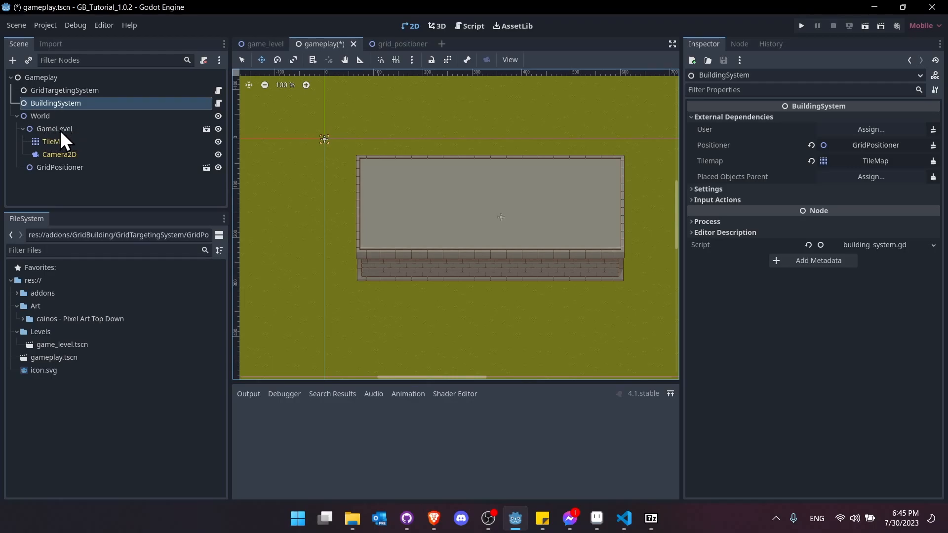
- Assign GameLevel as BuildingSystem's Placed Objects Parent
{"action": "left_click", "coordinate": [869, 181]}
{"action": "double_click", "coordinate": [434, 173]}
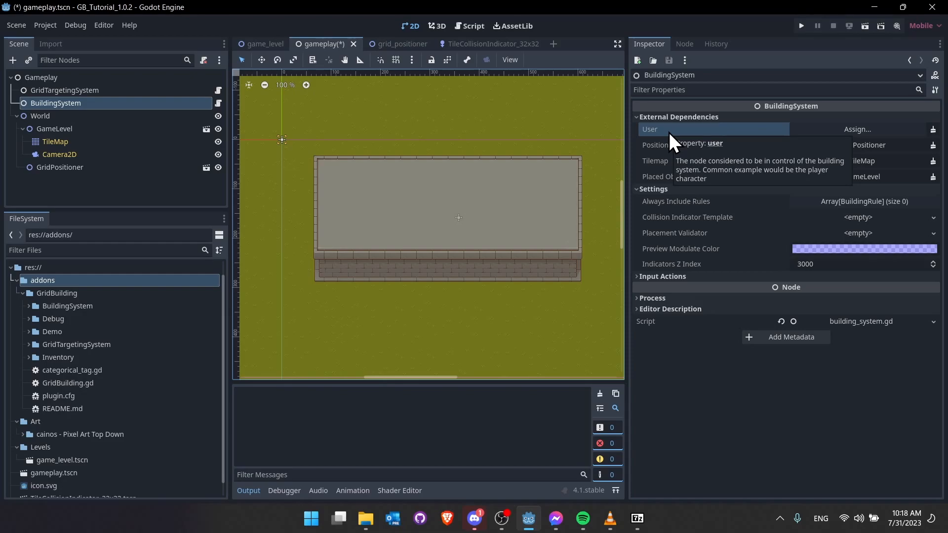
{"action": "middle_click_drag", "start_coordinate": [340, 180], "coordinate": [321, 181]}
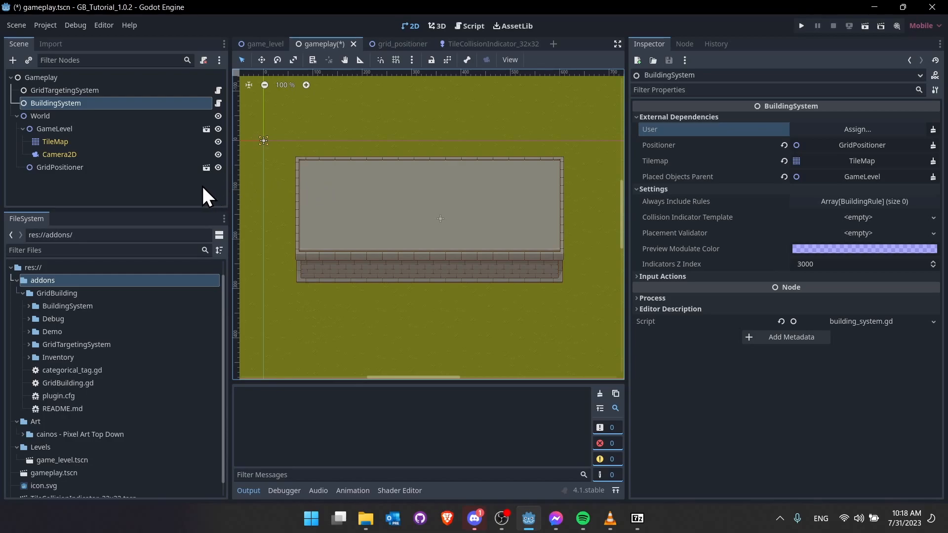
- Add a plain Node child under Gameplay and name it PlayerUser
{"action": "left_click", "coordinate": [150, 182]}
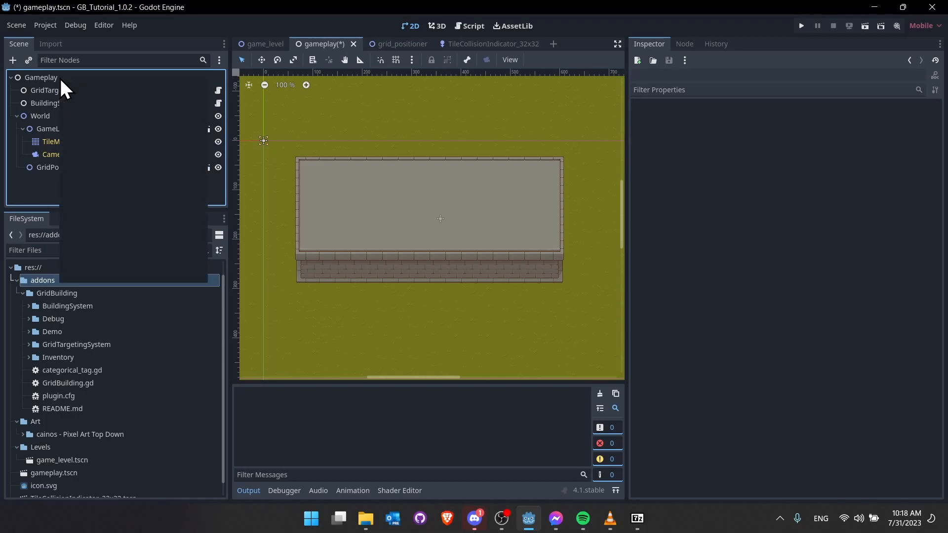
{"action": "right_click", "coordinate": [60, 78]}
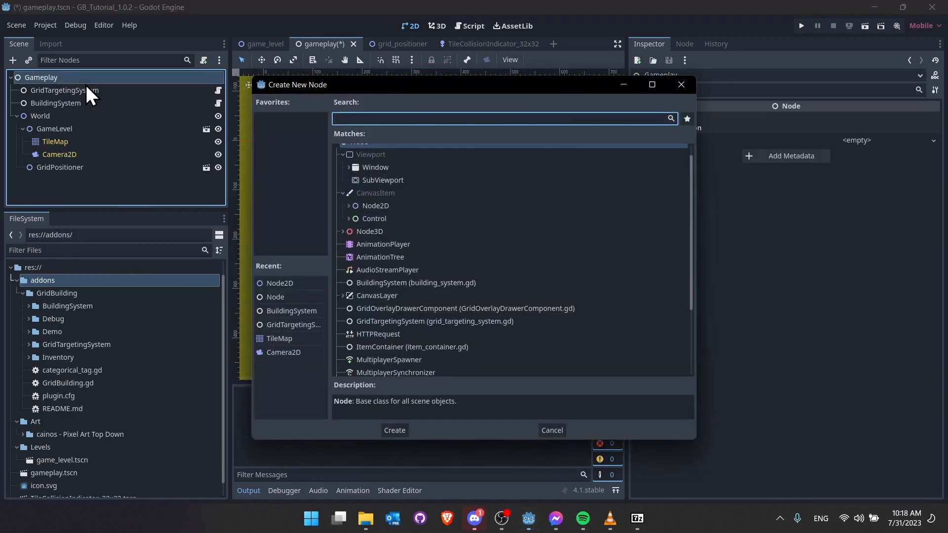
{"action": "type", "text": "node"}
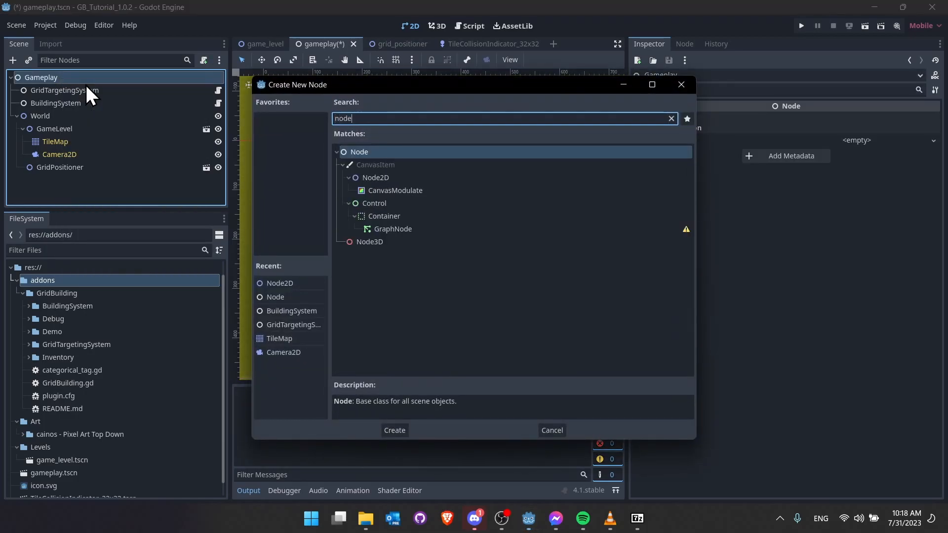
{"action": "key", "text": "Return"}
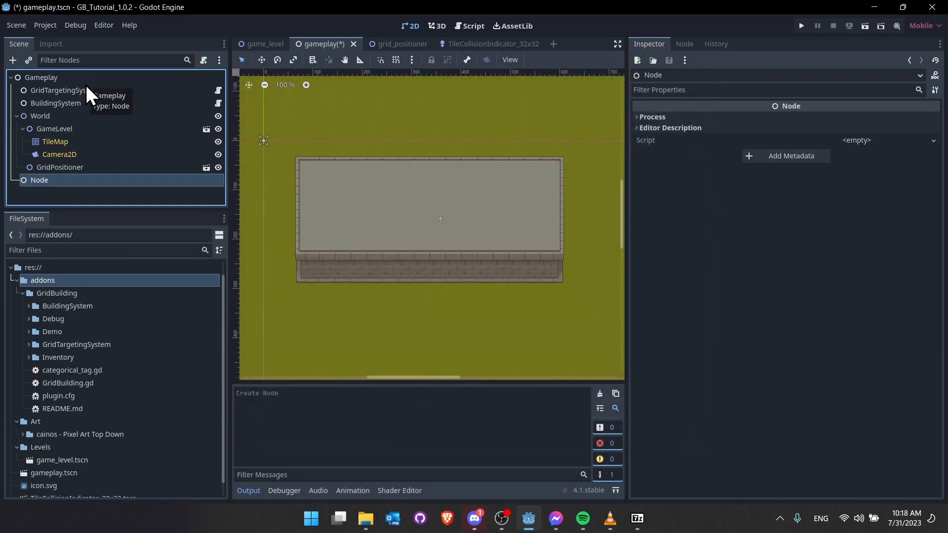
{"action": "key", "text": "F2"}
{"action": "type", "text": "PlayerUser"}
{"action": "key", "text": "Return"}
- Assign PlayerUser as BuildingSystem's User dependency and save gameplay.tscn
{"action": "left_click", "coordinate": [117, 114]}
{"action": "left_click", "coordinate": [127, 103]}
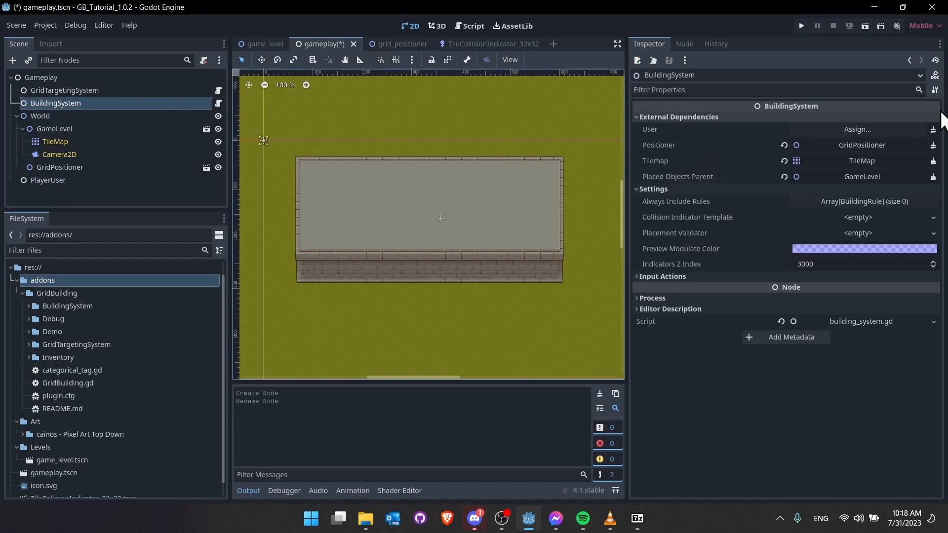
{"action": "left_click", "coordinate": [884, 129]}
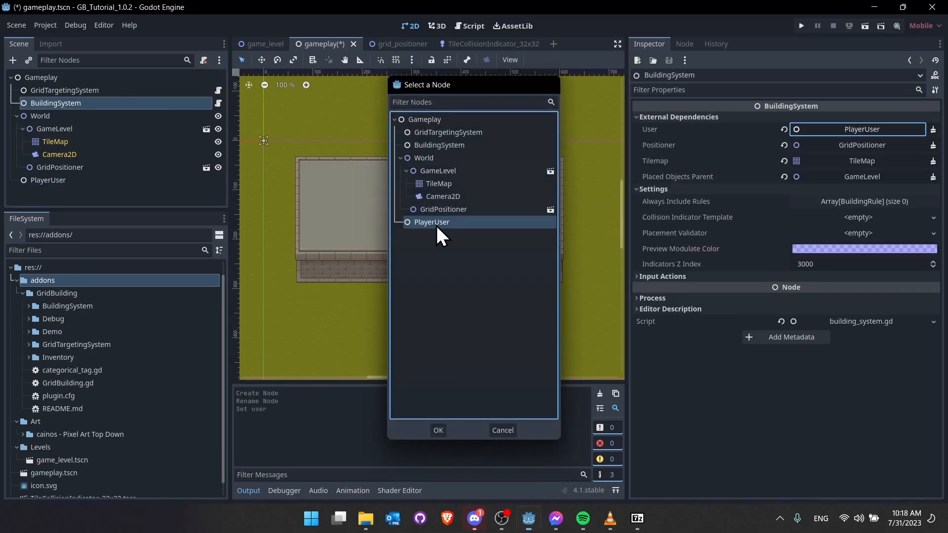
{"action": "double_click", "coordinate": [434, 224]}
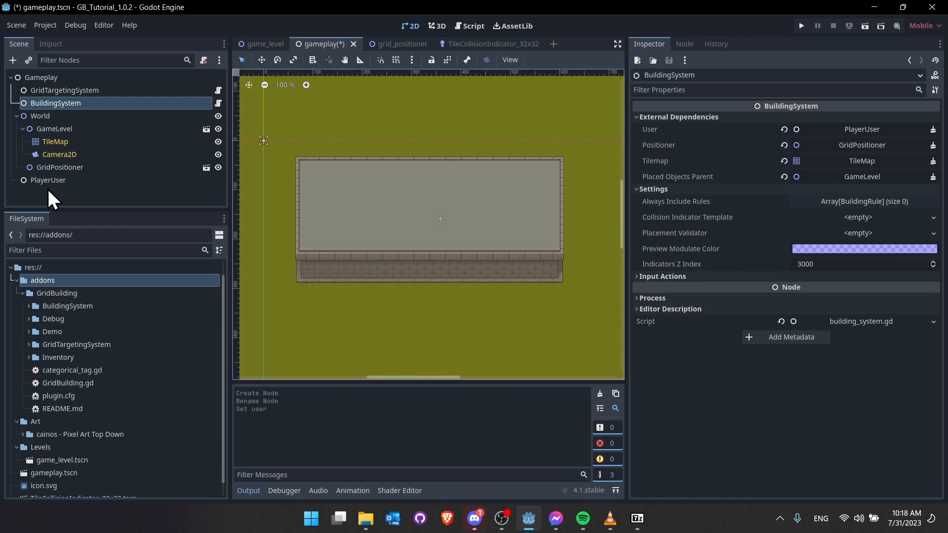
{"action": "key", "text": "ctrl+s"}
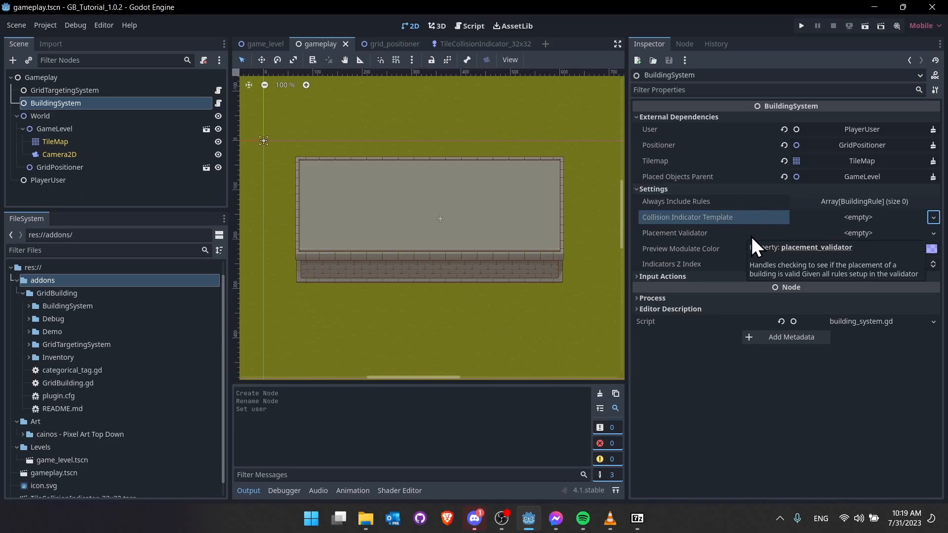
- Give BuildingSystem's Placement Validator a new PlacementValidator resource, then collapse it
{"action": "left_click", "coordinate": [933, 233]}
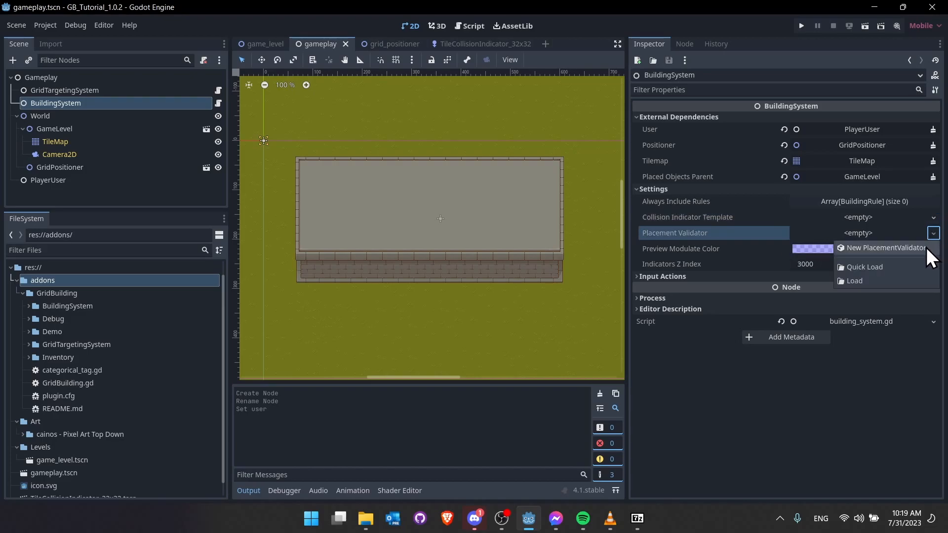
{"action": "left_click", "coordinate": [926, 247]}
{"action": "left_click", "coordinate": [872, 235]}
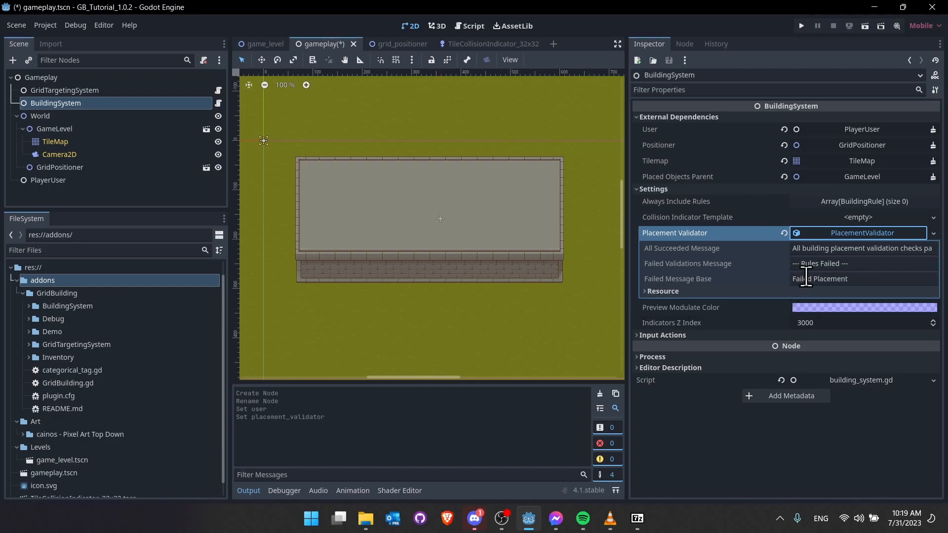
{"action": "left_click", "coordinate": [835, 236]}
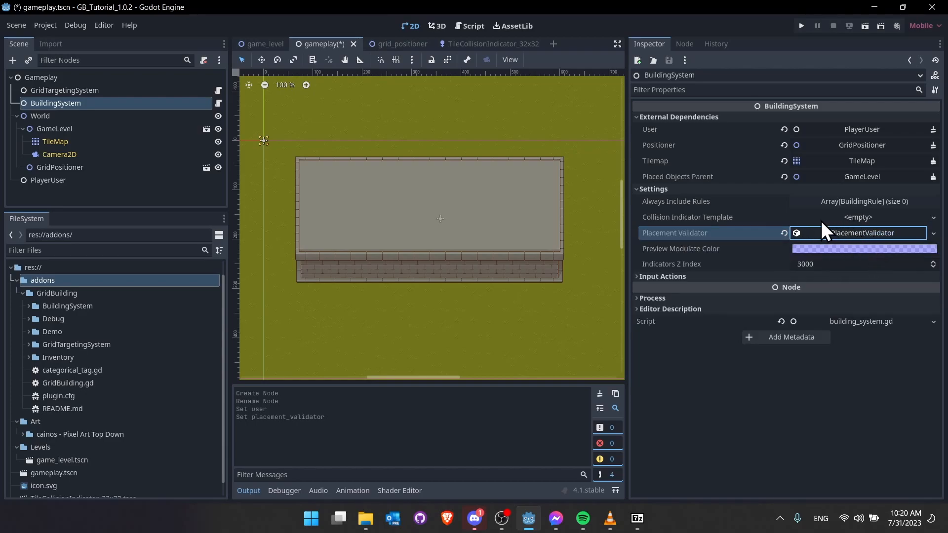
- Filter the FileSystem by 'indicator' and widen the 2D view past the Inspector splitter
{"action": "left_click", "coordinate": [80, 250]}
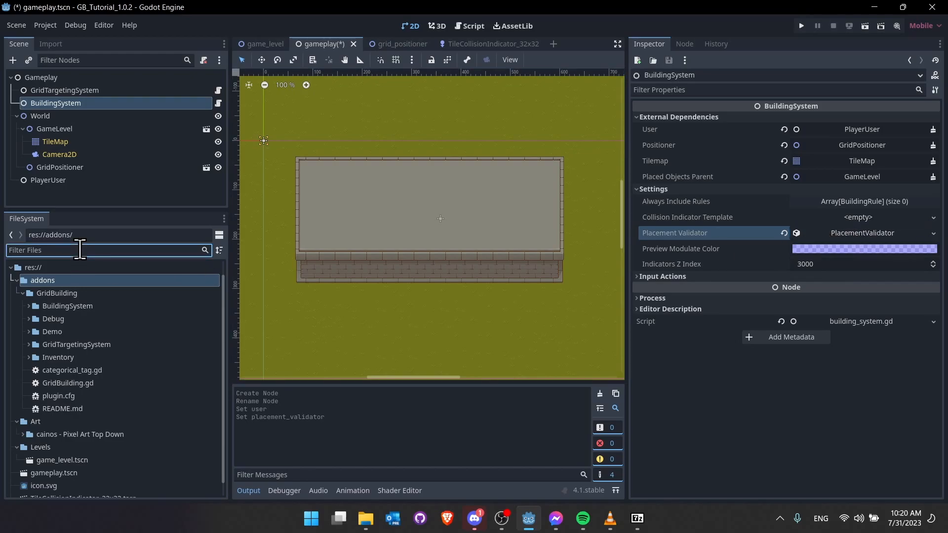
{"action": "type", "text": "indicator"}
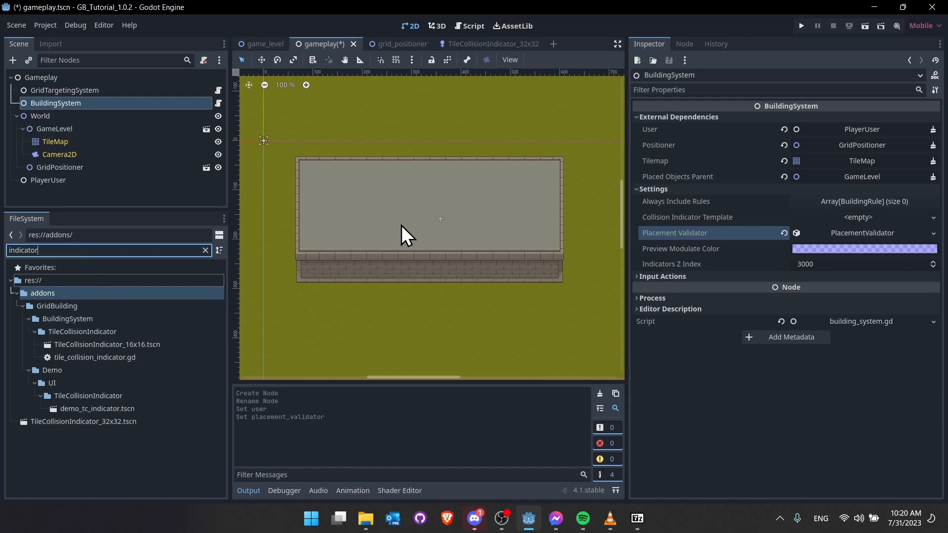
{"action": "left_click_drag", "start_coordinate": [624, 177], "coordinate": [669, 177]}
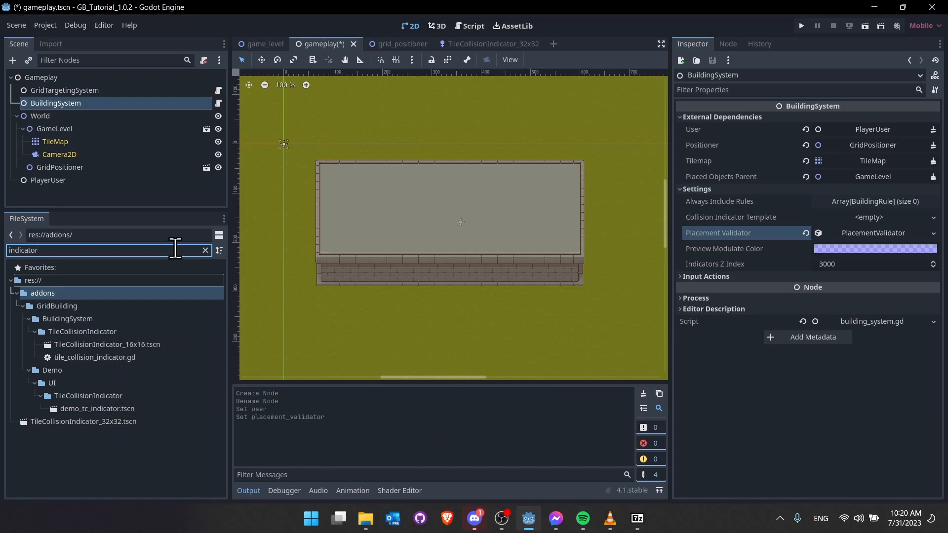
- Create a scene inheriting TileCollisionIndicator_16x16.tscn and enable collision mask layer 10 on its root
{"action": "right_click", "coordinate": [167, 344]}
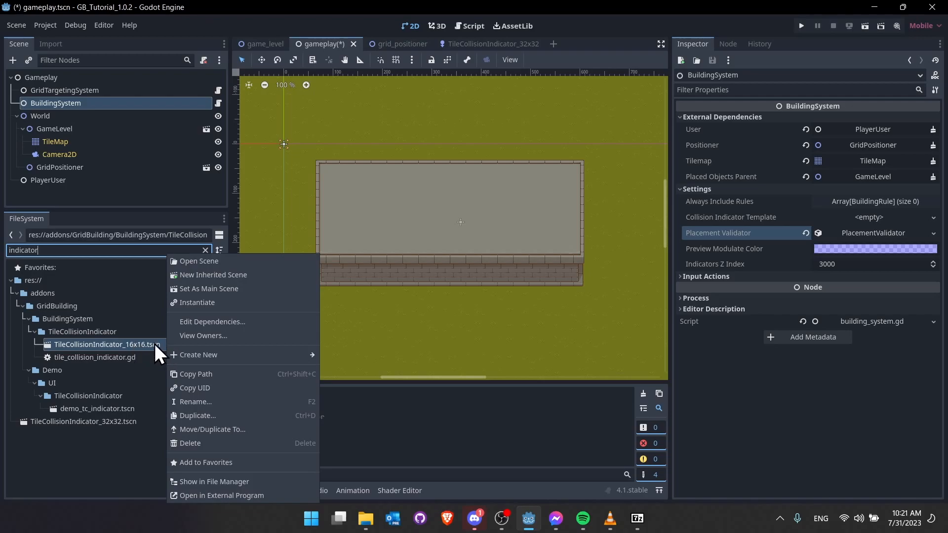
{"action": "left_click", "coordinate": [233, 279]}
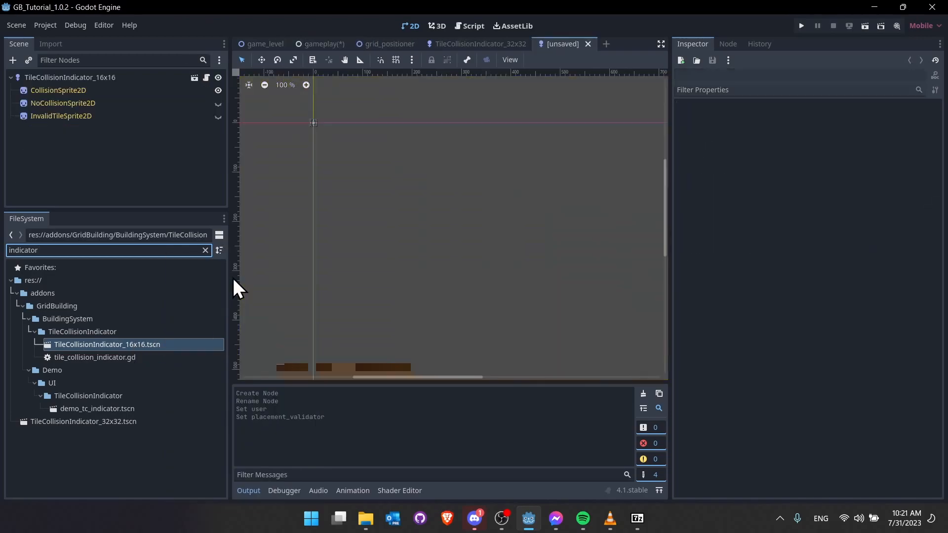
{"action": "left_click", "coordinate": [106, 78]}
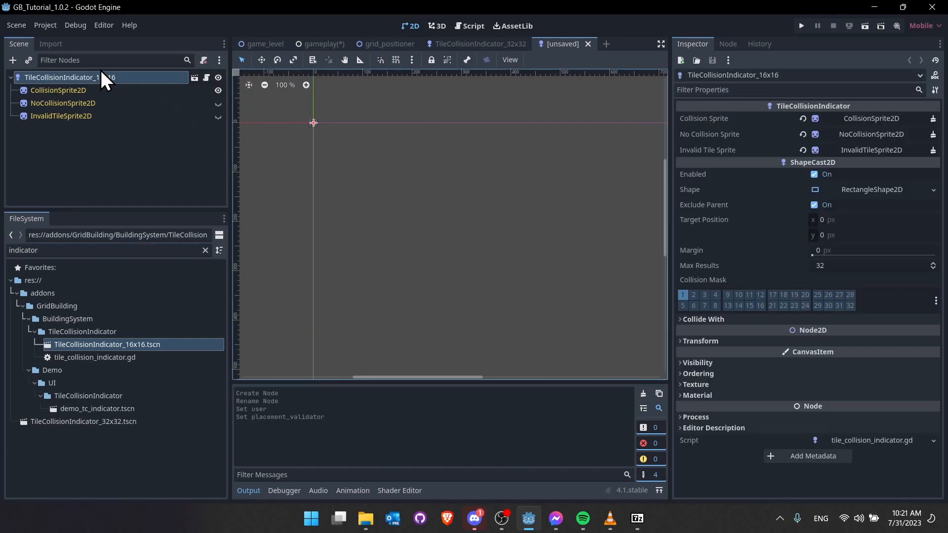
{"action": "left_click", "coordinate": [739, 295]}
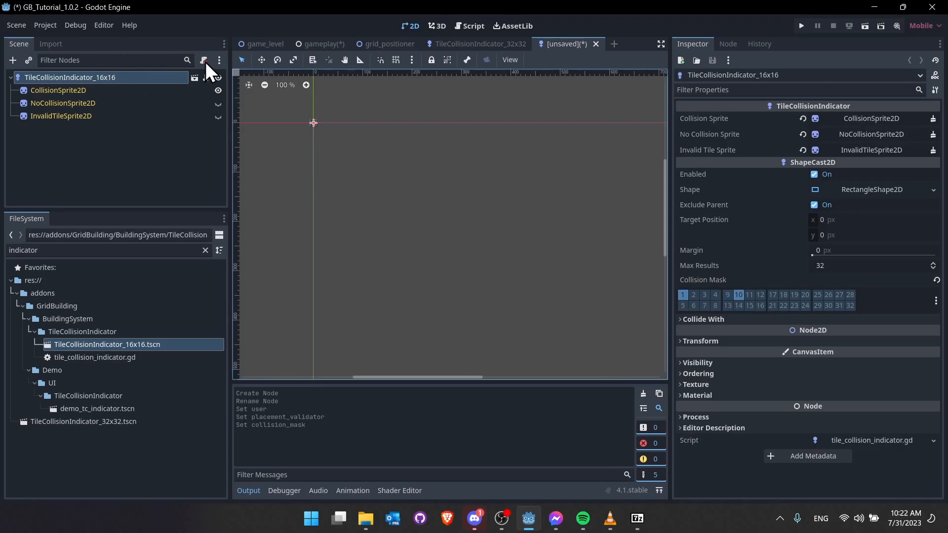
- Save the inherited scene as tile_collision_indicator_32x32_tutorial.tscn in a new res://UI folder
{"action": "key", "text": "ctrl+s"}
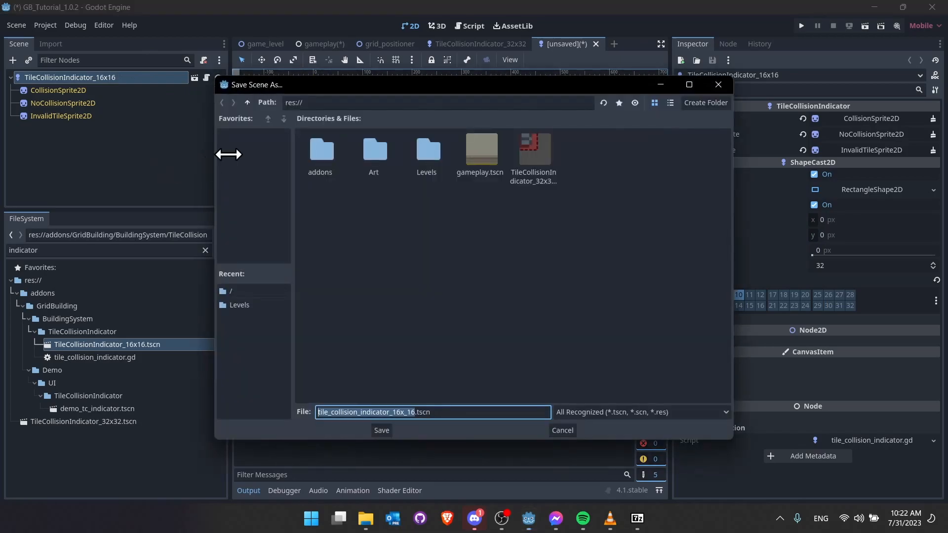
{"action": "left_click", "coordinate": [429, 206]}
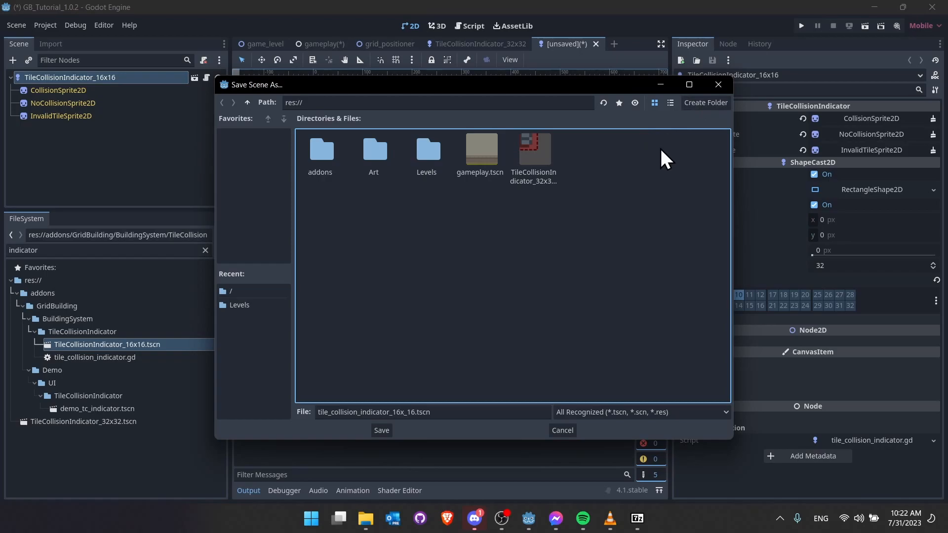
{"action": "left_click", "coordinate": [710, 102]}
{"action": "type", "text": "UI"}
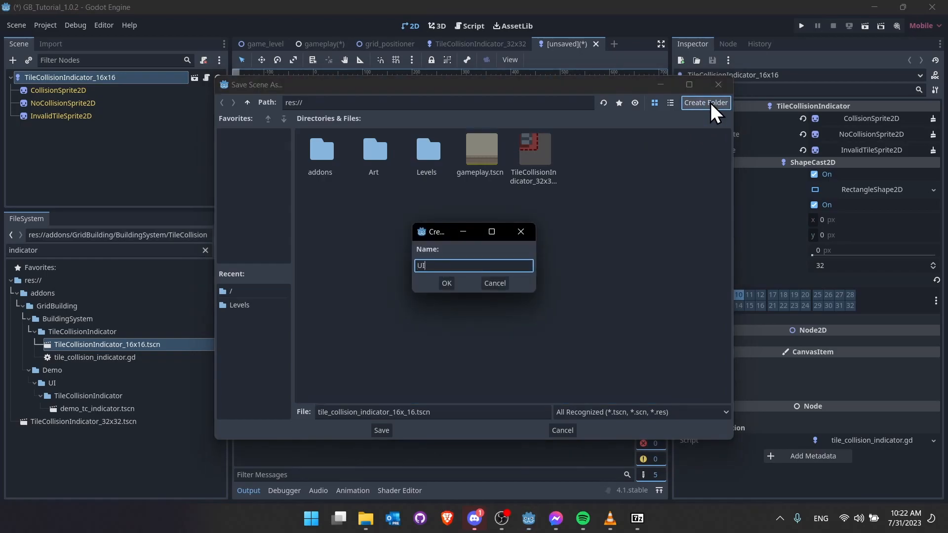
{"action": "key", "text": "Return"}
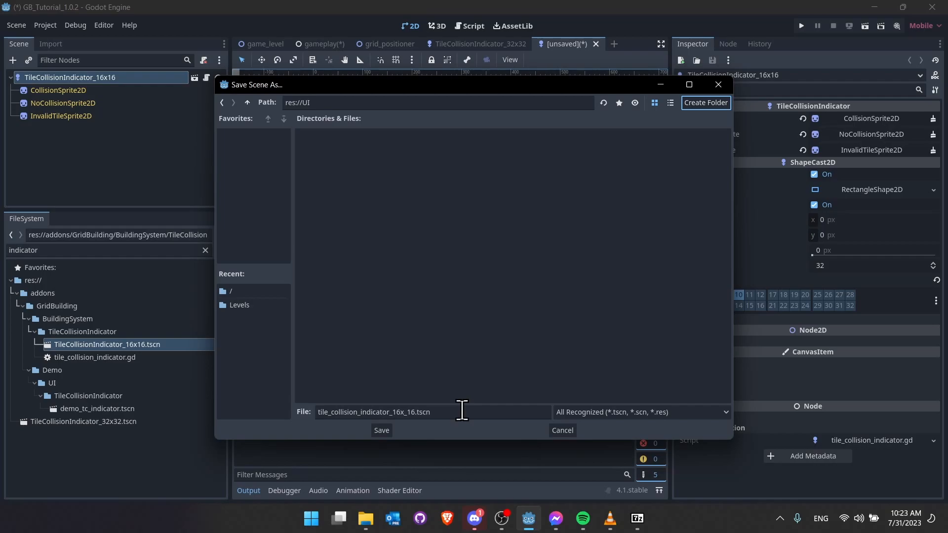
{"action": "left_click_drag", "start_coordinate": [415, 412], "coordinate": [393, 411]}
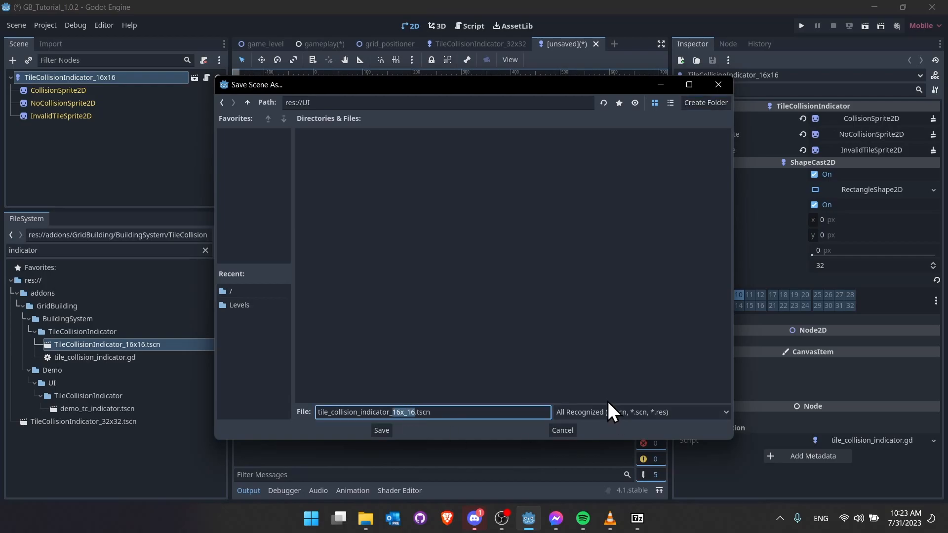
{"action": "type", "text": "32x32_tutorial"}
{"action": "left_click", "coordinate": [381, 436]}
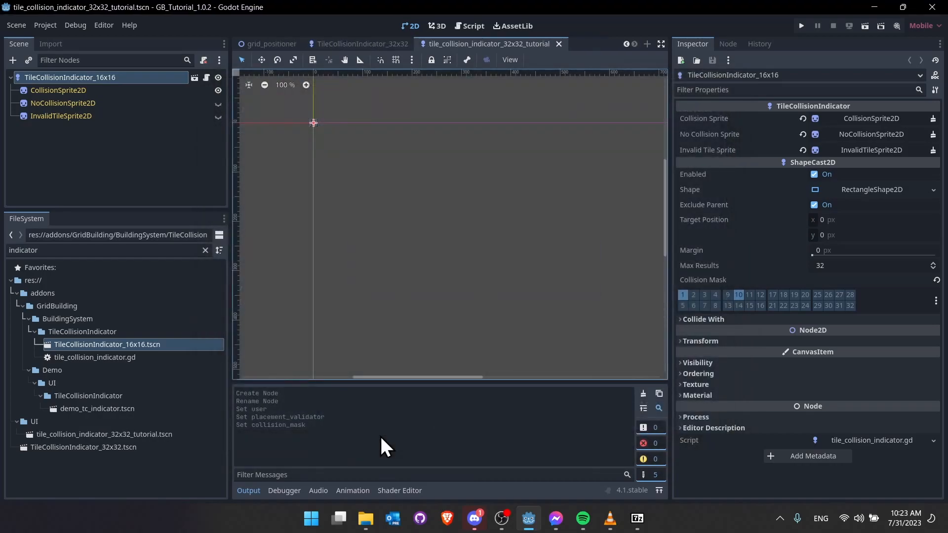
- Frame the tutorial indicator and set its root Transform Scale to 2
{"action": "left_click", "coordinate": [132, 434]}
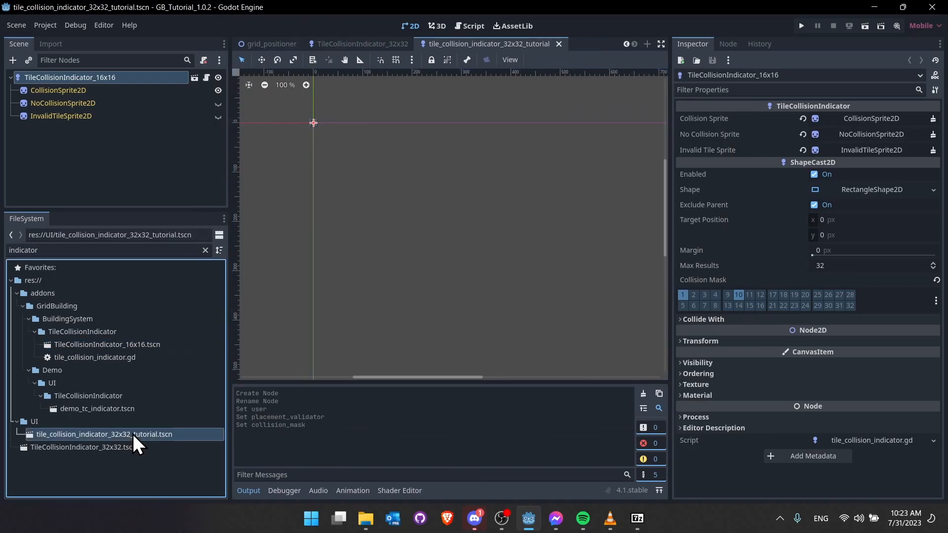
{"action": "key", "text": "f"}
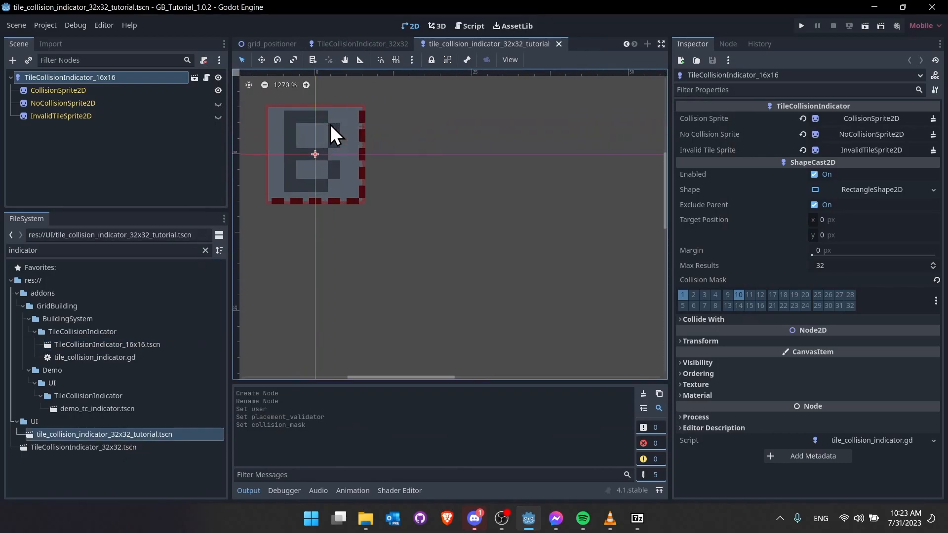
{"action": "scroll", "coordinate": [452, 195], "scroll_direction": "down", "scroll_amount": 3}
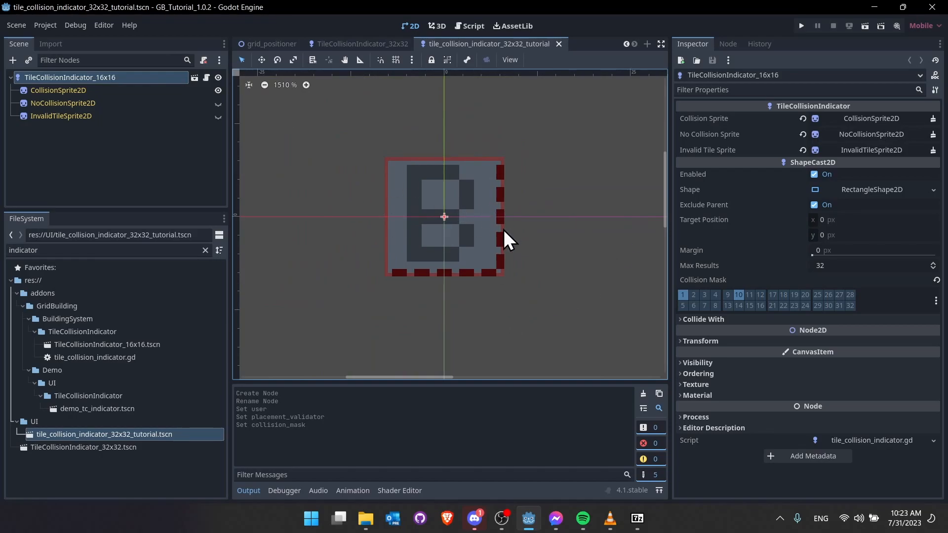
{"action": "scroll", "coordinate": [503, 229], "scroll_direction": "down", "scroll_amount": 3}
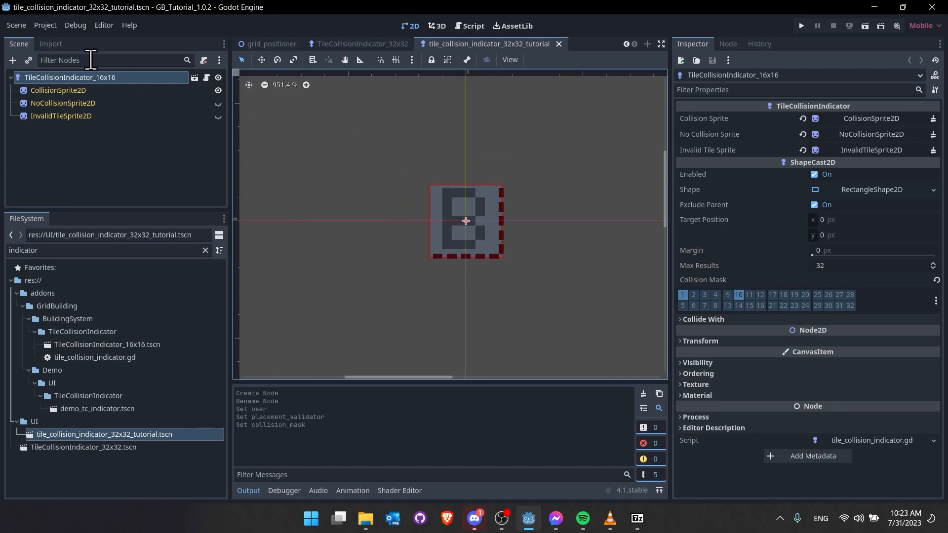
{"action": "left_click", "coordinate": [723, 339]}
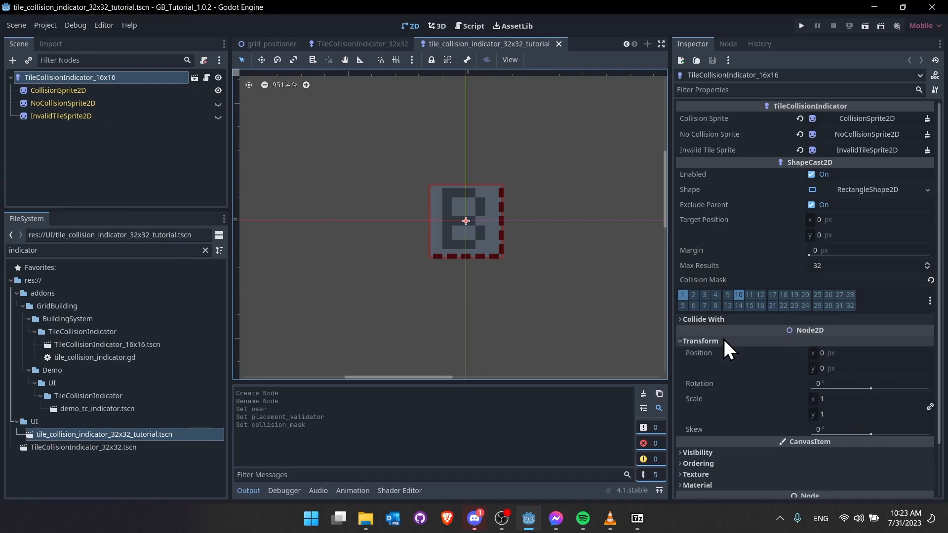
{"action": "left_click", "coordinate": [840, 399]}
{"action": "type", "text": "2"}
{"action": "key", "text": "Tab"}
- Hide CollisionSprite2D to check the shape cast, save, and return to the gameplay scene
{"action": "scroll", "coordinate": [588, 262], "scroll_direction": "down", "scroll_amount": 3}
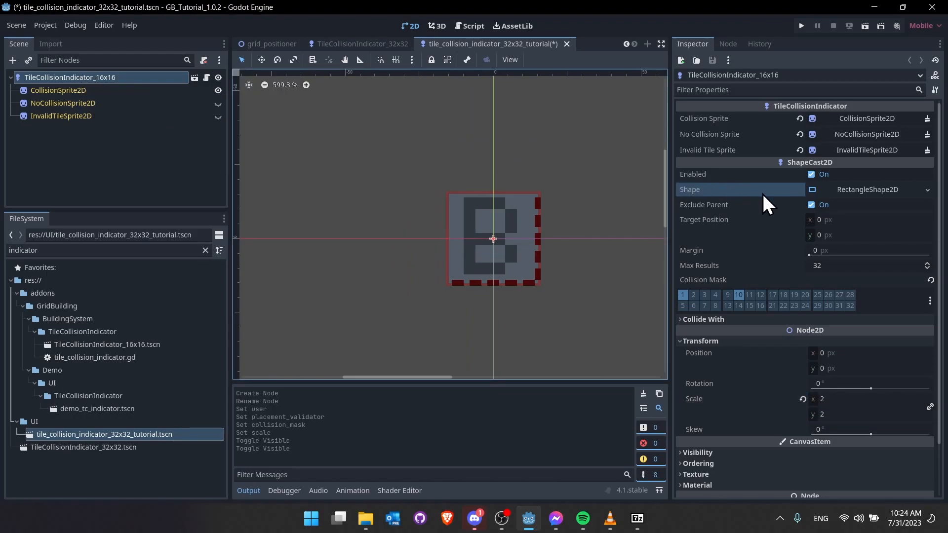
{"action": "left_click", "coordinate": [834, 189]}
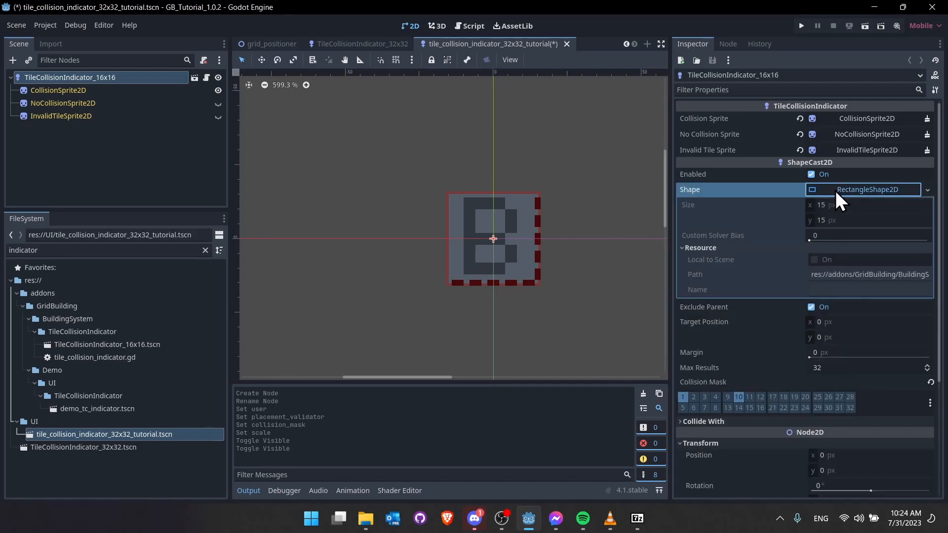
{"action": "left_click", "coordinate": [217, 90]}
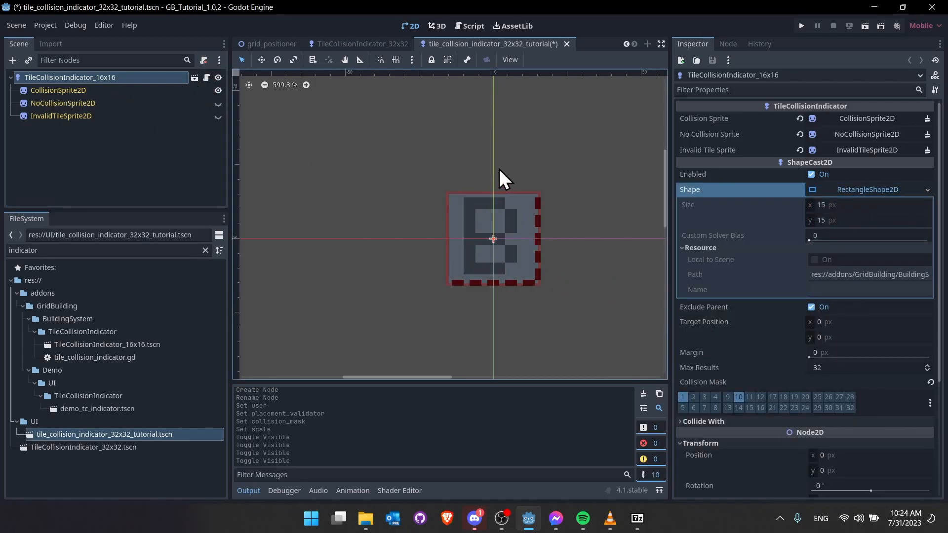
{"action": "scroll", "coordinate": [529, 256], "scroll_direction": "down", "scroll_amount": 5}
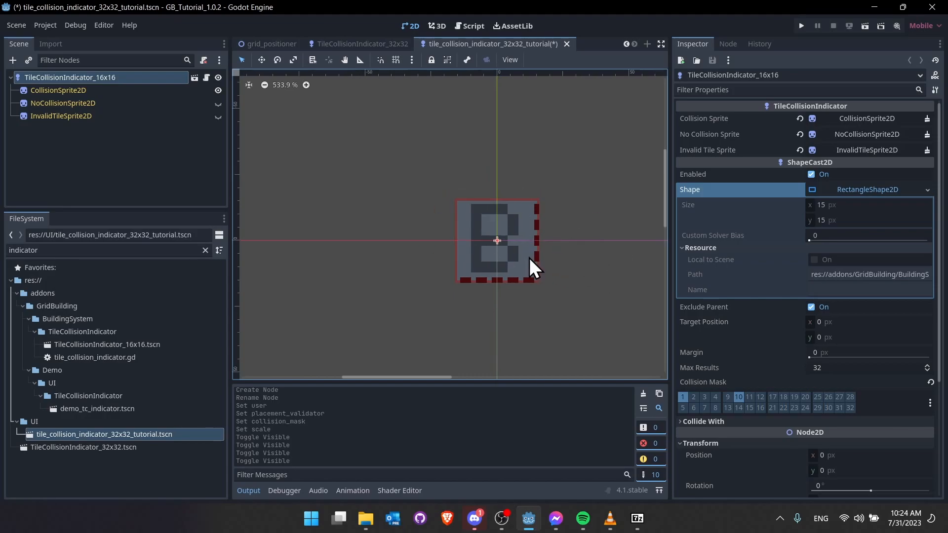
{"action": "key", "text": "ctrl+s"}
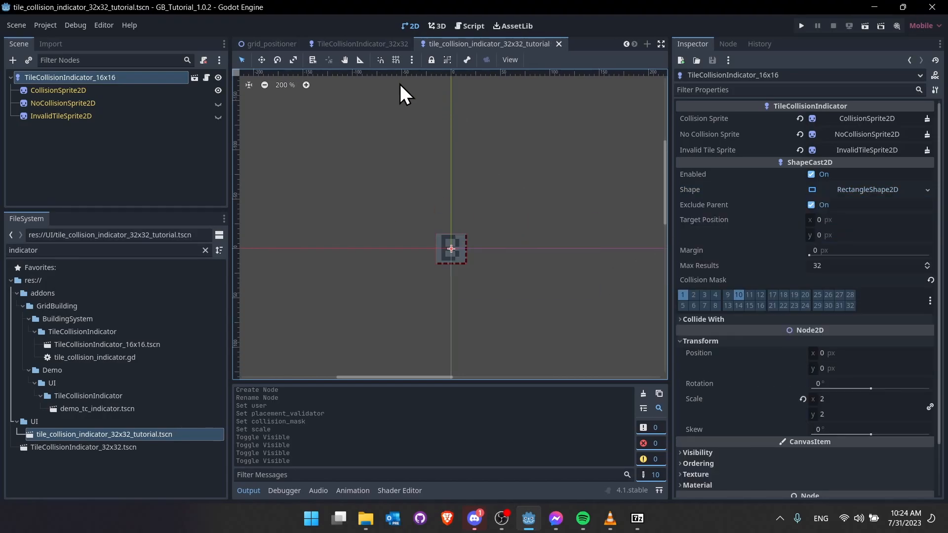
{"action": "left_click", "coordinate": [558, 44]}
{"action": "left_click", "coordinate": [321, 43]}
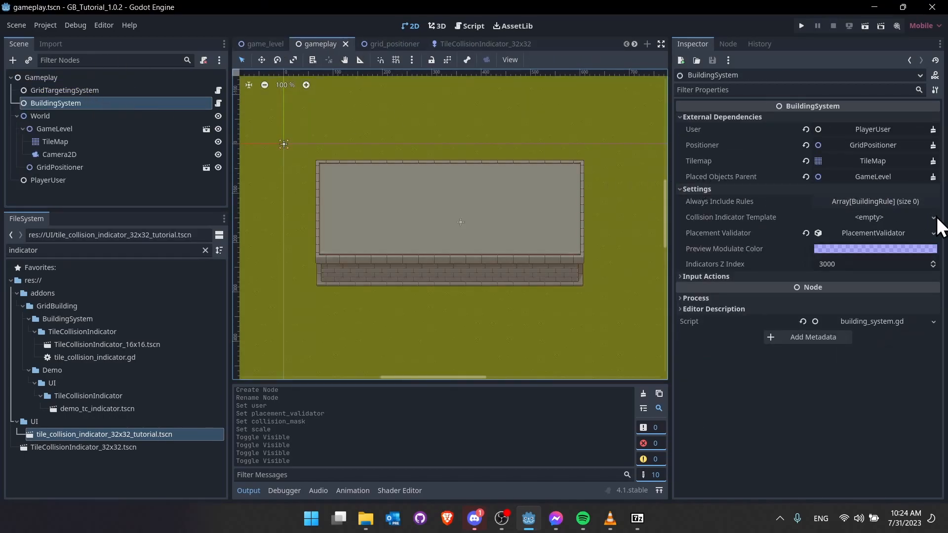
- Quick-load an 'indicator' scene into BuildingSystem's Collision Indicator Template
{"action": "left_click", "coordinate": [933, 217]}
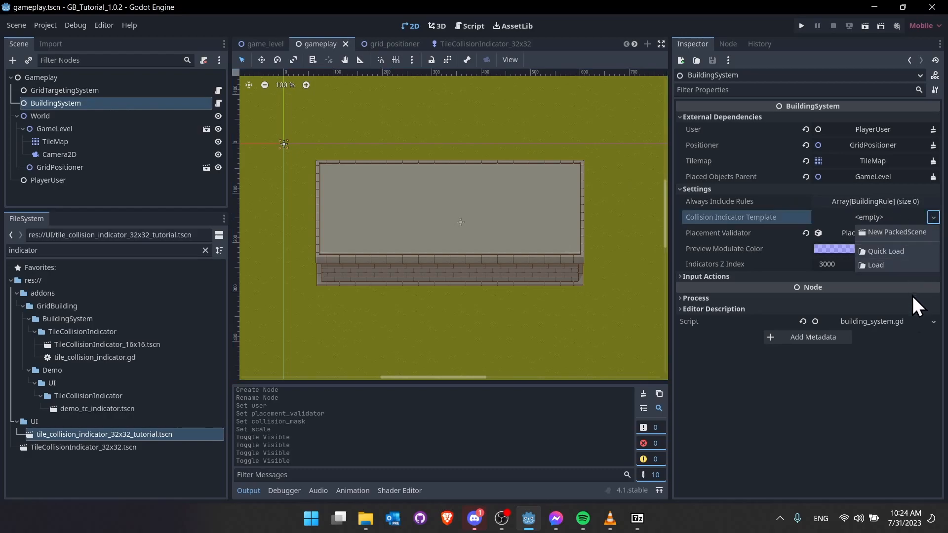
{"action": "left_click", "coordinate": [905, 254]}
{"action": "type", "text": "indicator"}
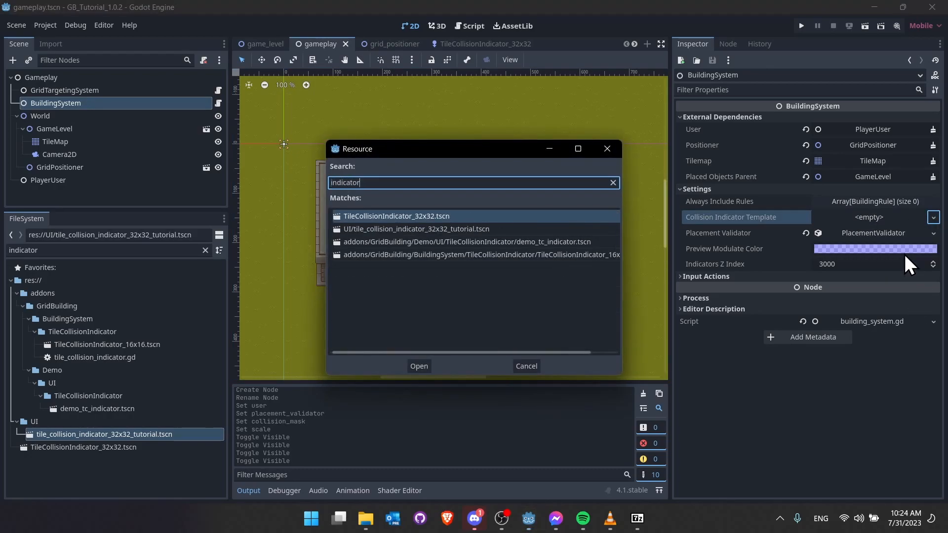
{"action": "key", "text": "Down"}
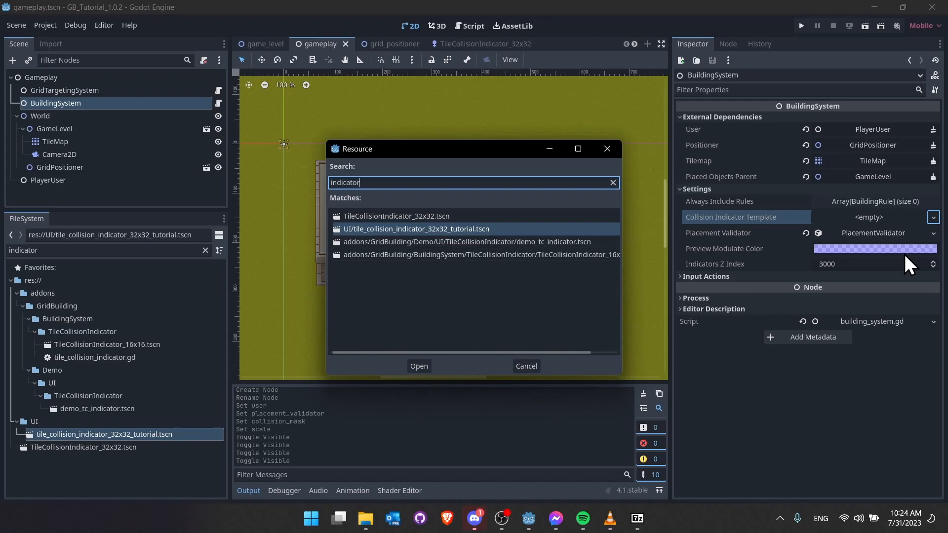
{"action": "key", "text": "Return"}
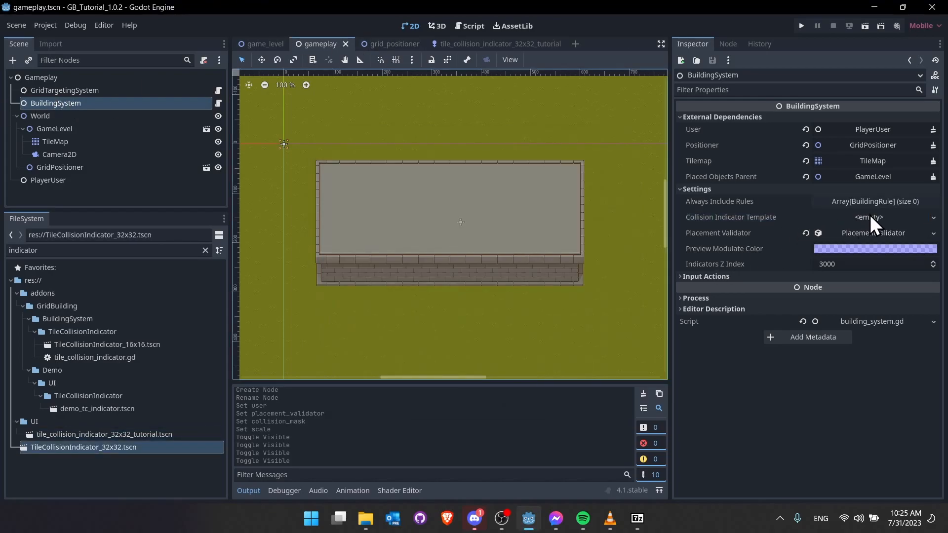
- Delete the old TileCollisionIndicator_32x32.tscn from the project
{"action": "left_click", "coordinate": [158, 447]}
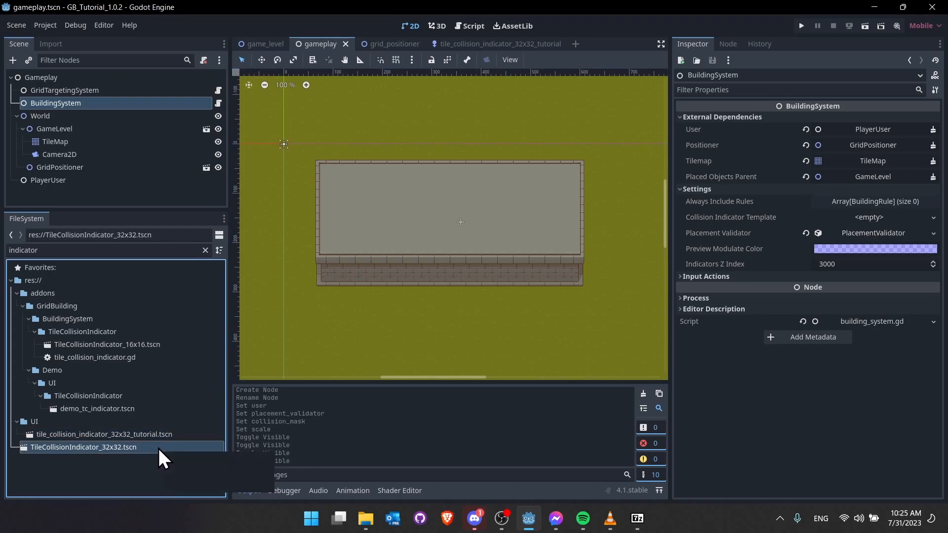
{"action": "key", "text": "Delete"}
{"action": "key", "text": "Return"}
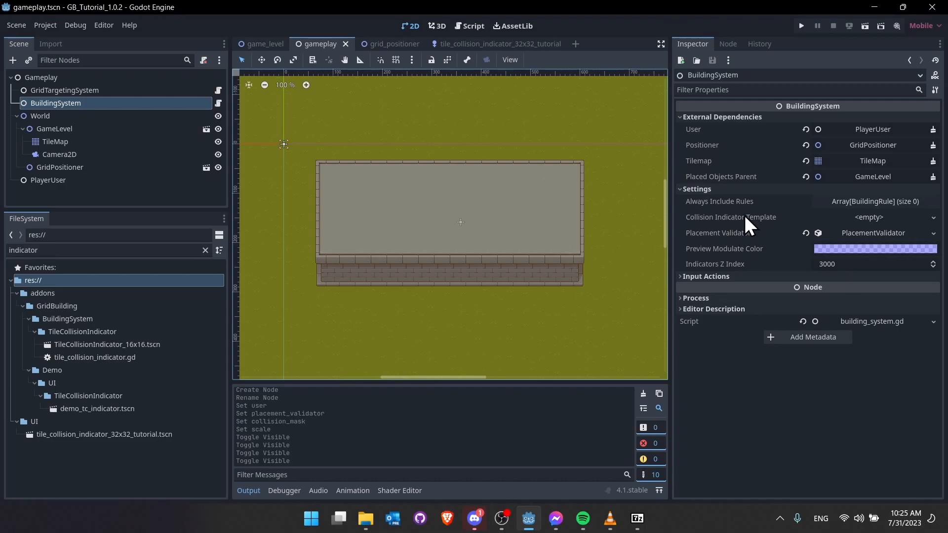
- Quick-load tile_collision_indicator_32x32_tutorial.tscn as the Collision Indicator Template
{"action": "left_click", "coordinate": [933, 218]}
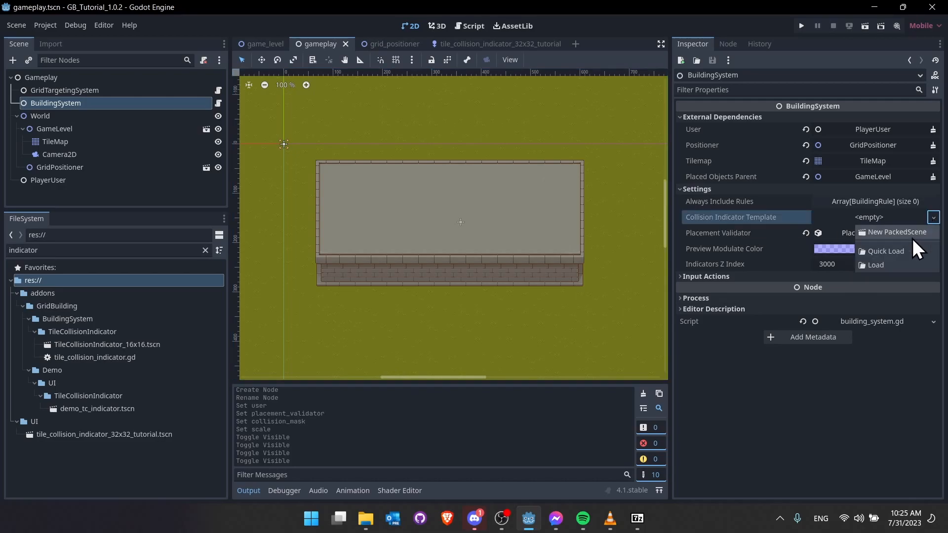
{"action": "left_click", "coordinate": [896, 252]}
{"action": "type", "text": "indicator"}
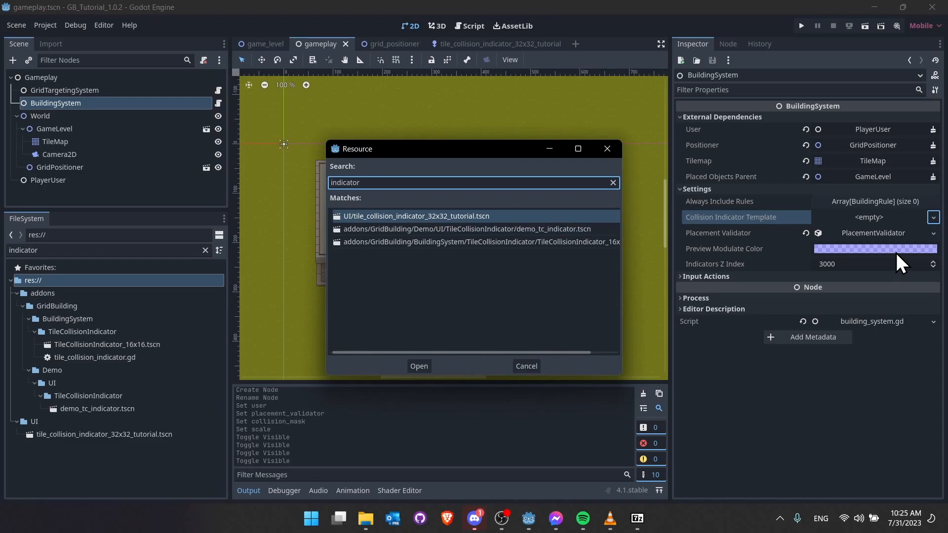
{"action": "left_click", "coordinate": [421, 367]}
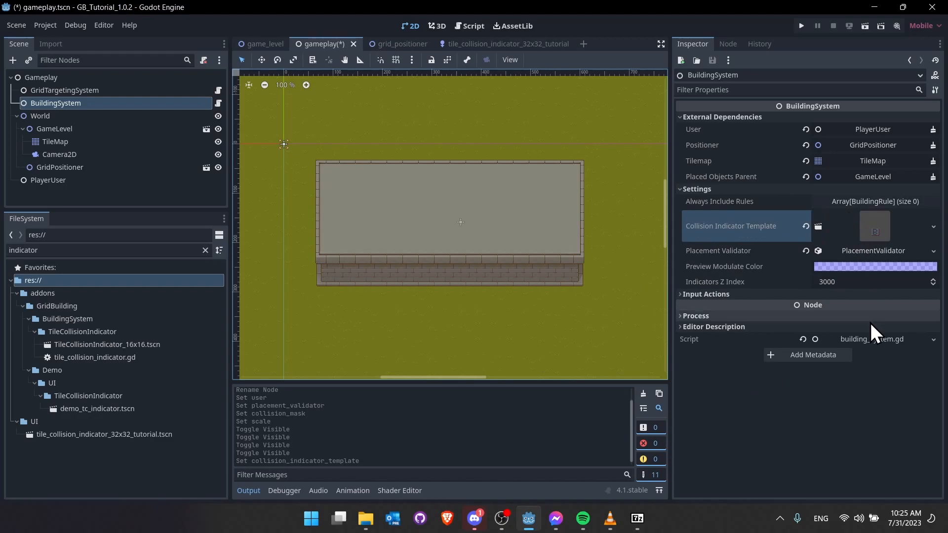
{"action": "left_click", "coordinate": [143, 92]}
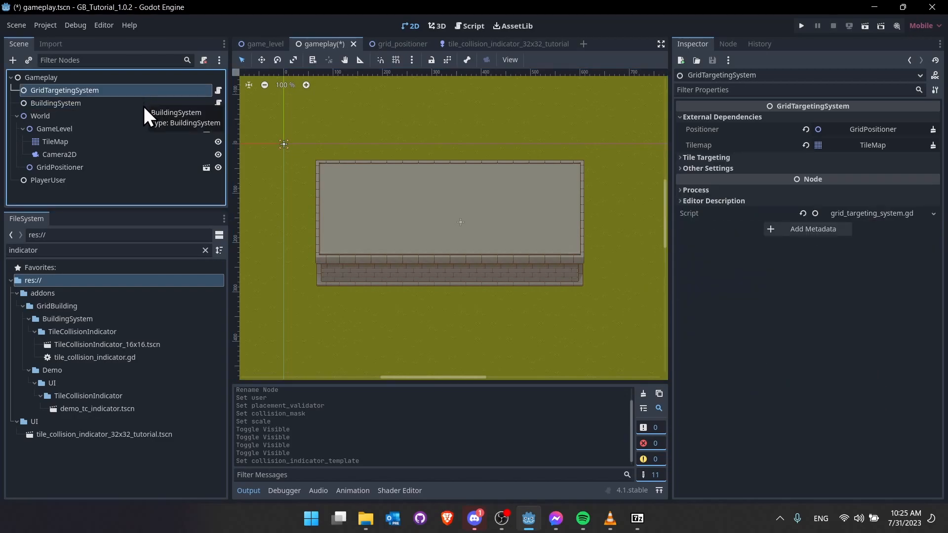
- Run the gameplay scene with Run Current Scene to test it, then stop the game
{"action": "left_click", "coordinate": [88, 105]}
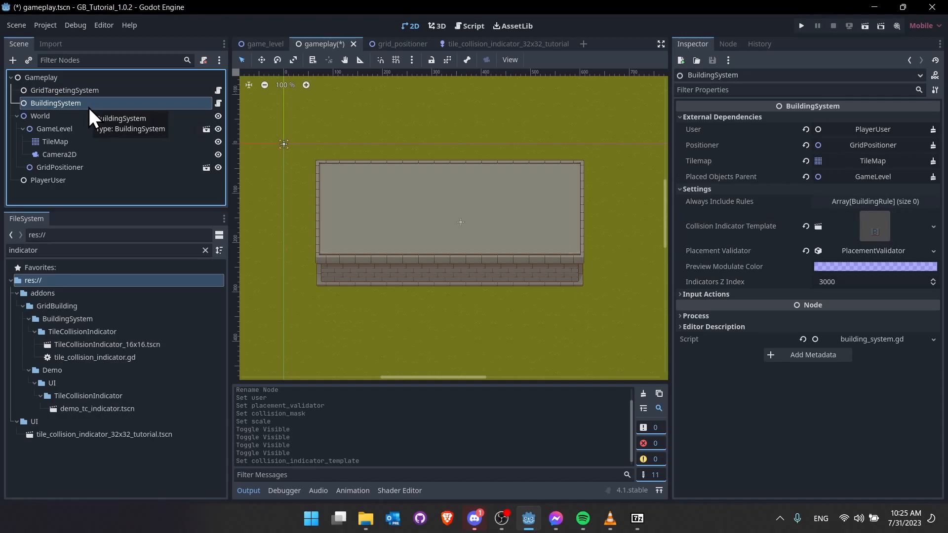
{"action": "left_click", "coordinate": [108, 168]}
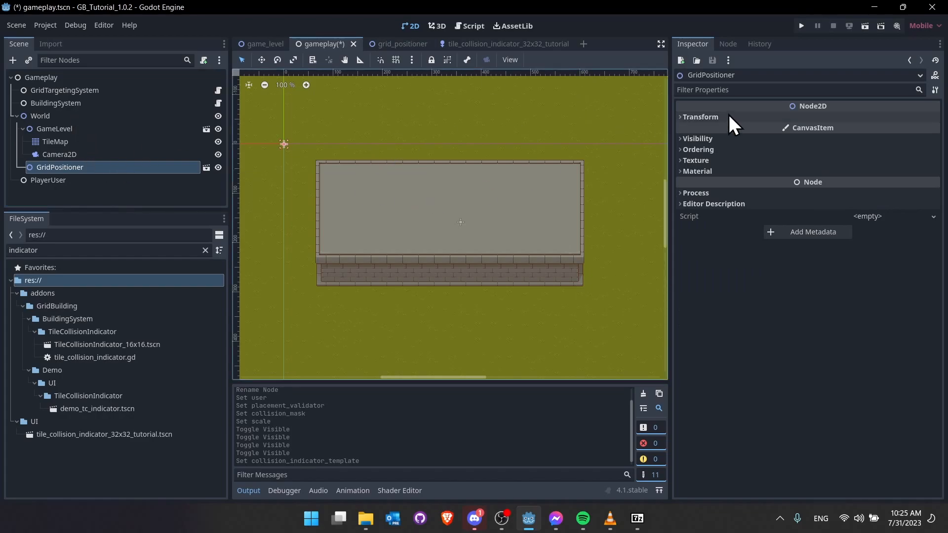
{"action": "left_click", "coordinate": [864, 26]}
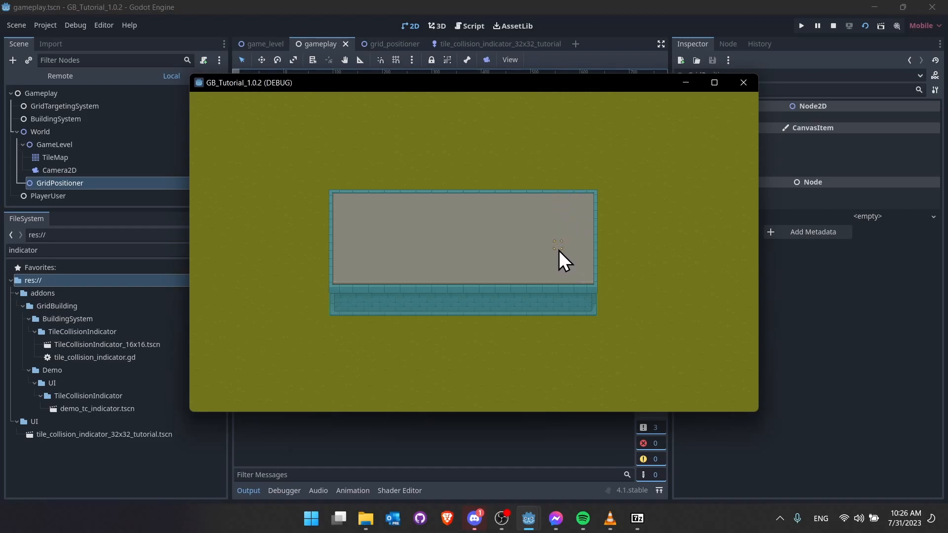
{"action": "left_click", "coordinate": [833, 26]}
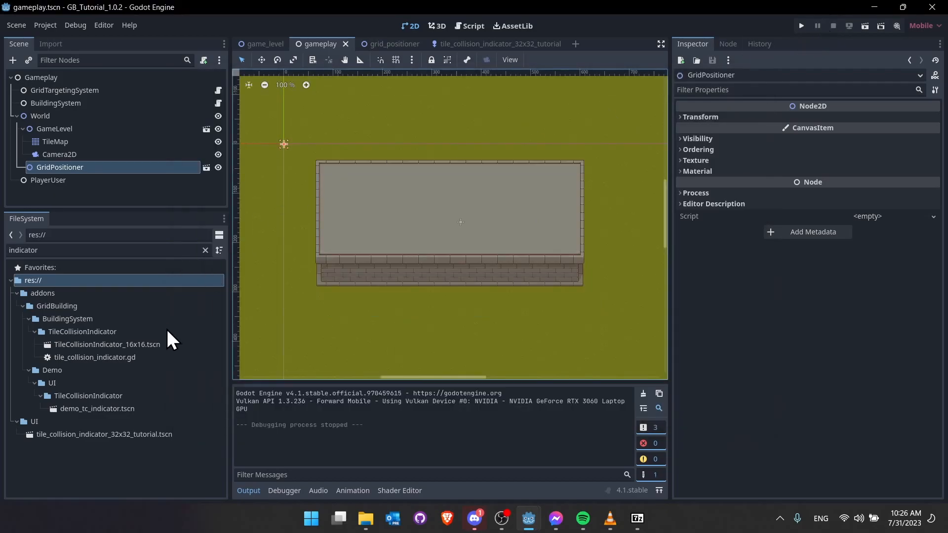
- Create an inherited scene from grid_positioner.tscn and save it as grid_positioner_32x32.tscn
{"action": "double_click", "coordinate": [136, 251]}
{"action": "type", "text": "grid"}
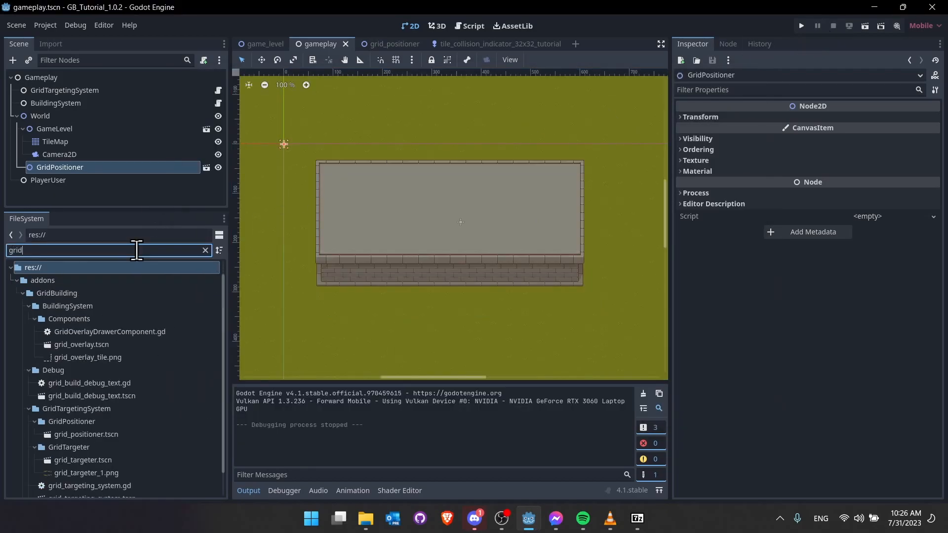
{"action": "type", "text": "_po"}
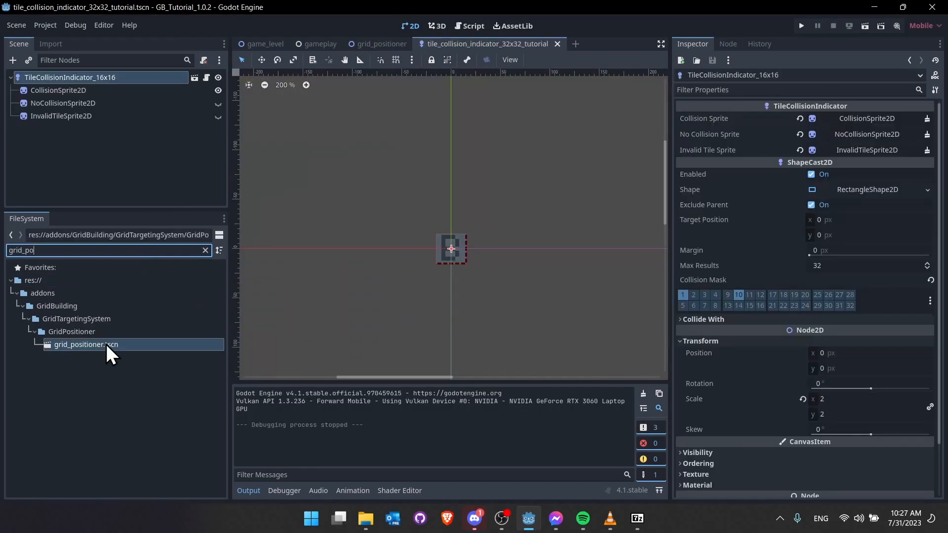
{"action": "right_click", "coordinate": [105, 345]}
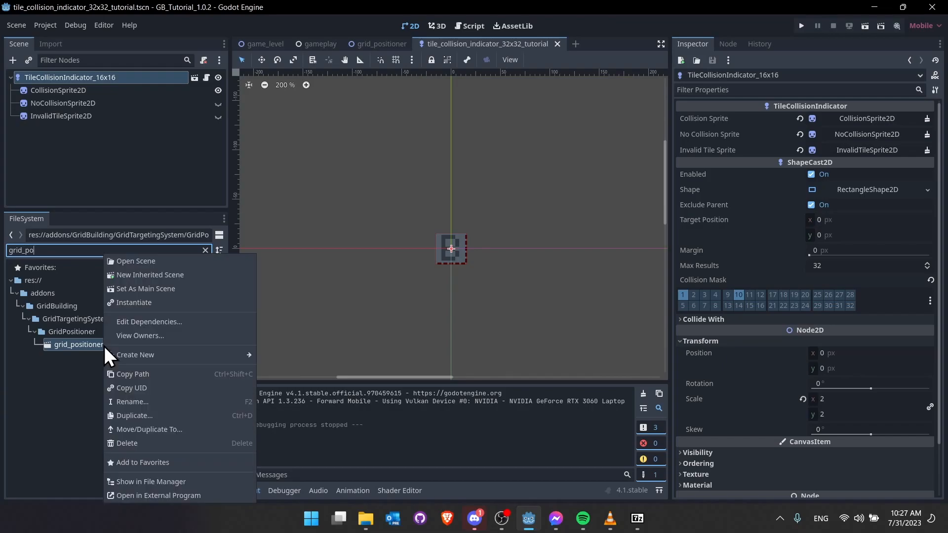
{"action": "left_click", "coordinate": [134, 277]}
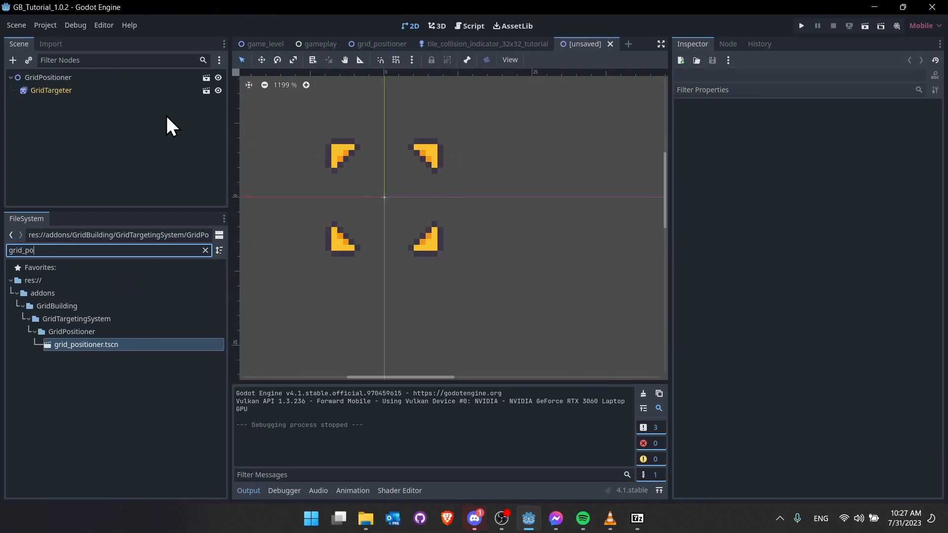
{"action": "key", "text": "ctrl+s"}
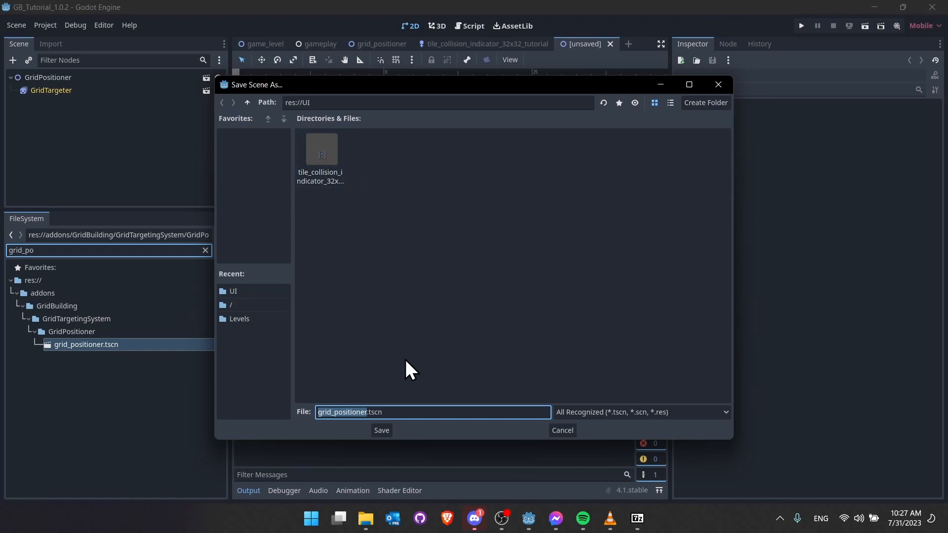
{"action": "left_click", "coordinate": [368, 412]}
{"action": "type", "text": "_32x32"}
{"action": "key", "text": "Return"}
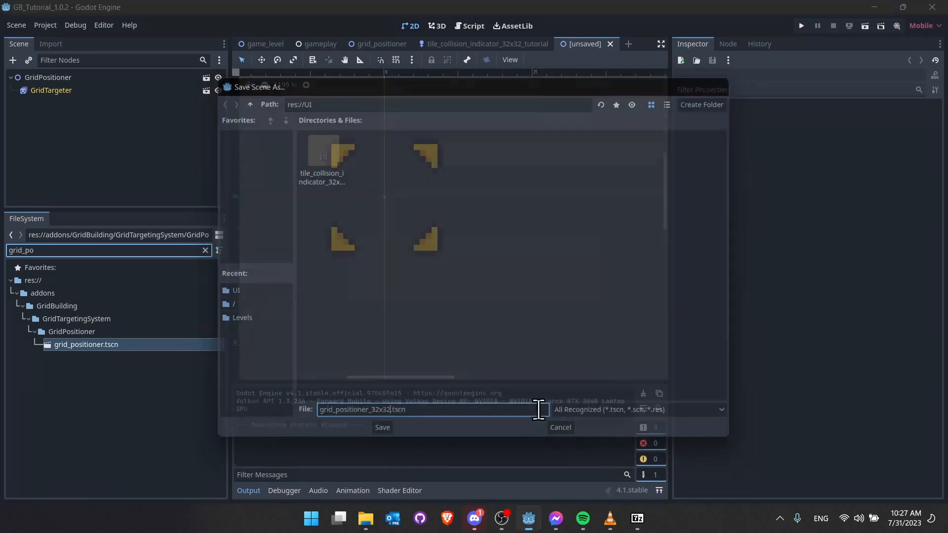
- Set the GridTargeter's Transform Scale to 2, then return to the gameplay scene
{"action": "left_click", "coordinate": [97, 88]}
{"action": "left_click", "coordinate": [103, 78]}
{"action": "left_click", "coordinate": [107, 89]}
{"action": "double_click", "coordinate": [19, 91]}
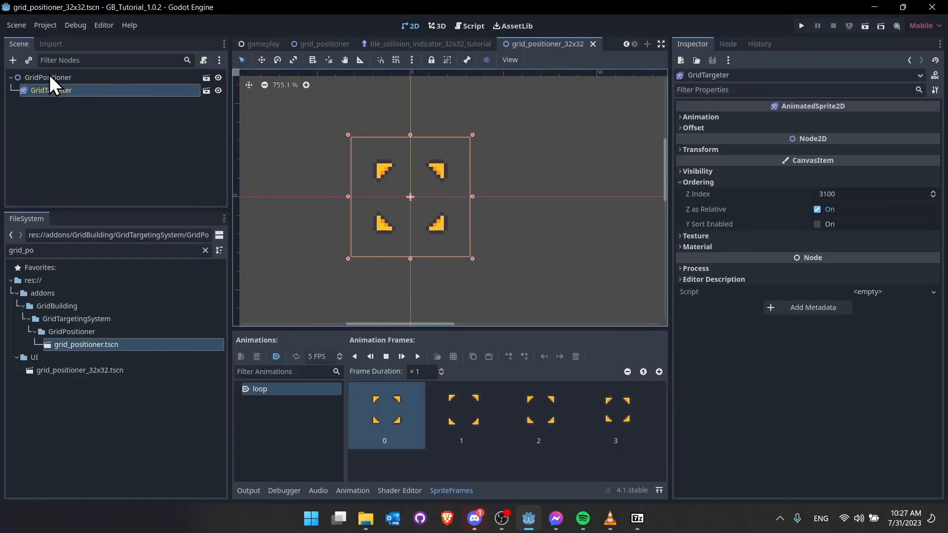
{"action": "left_click", "coordinate": [711, 149]}
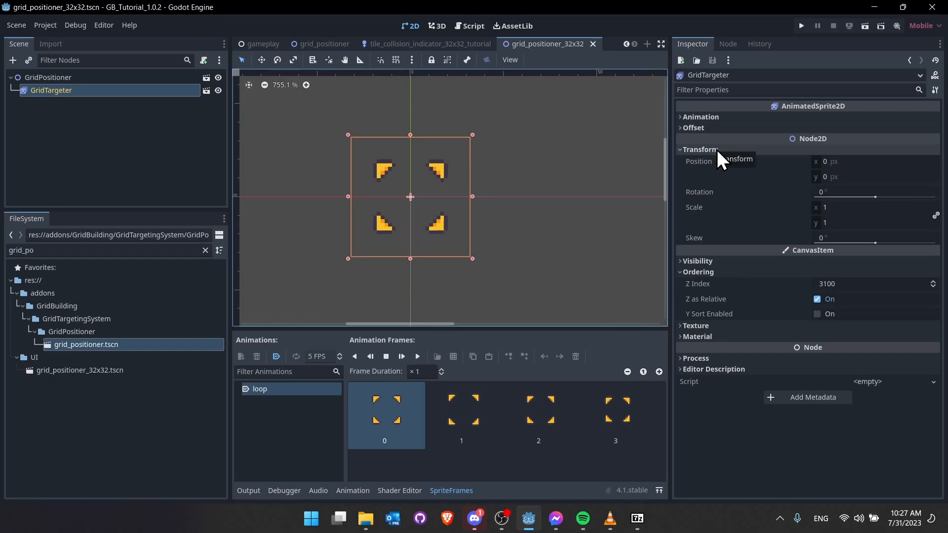
{"action": "left_click", "coordinate": [839, 207]}
{"action": "type", "text": "2"}
{"action": "key", "text": "Tab"}
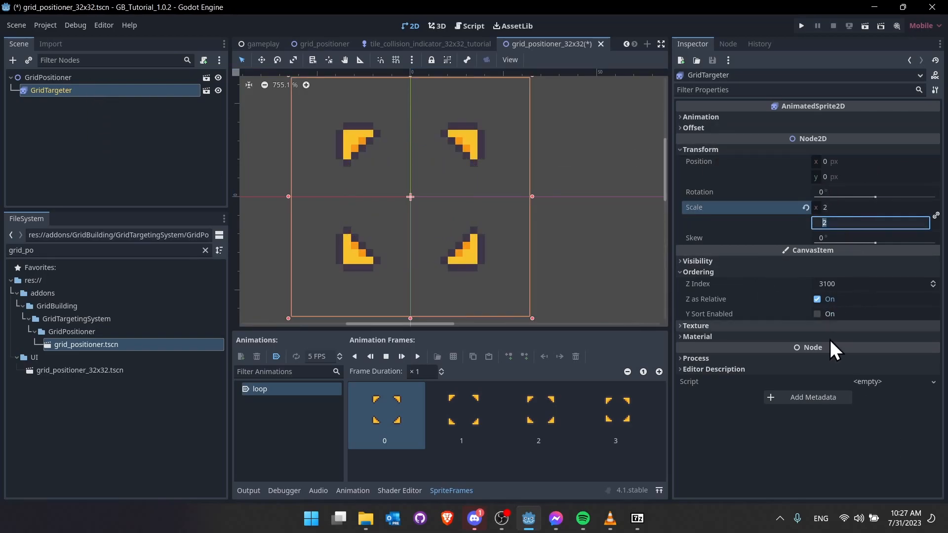
{"action": "left_click", "coordinate": [423, 42]}
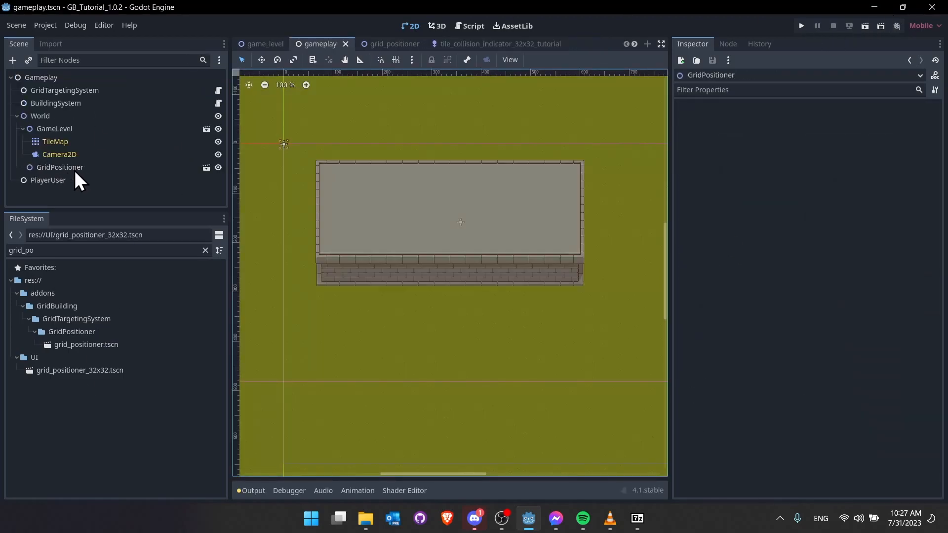
- Instance grid_positioner_32x32.tscn under World and delete the old GridPositioner node
{"action": "left_click_drag", "start_coordinate": [40, 370], "coordinate": [47, 126]}
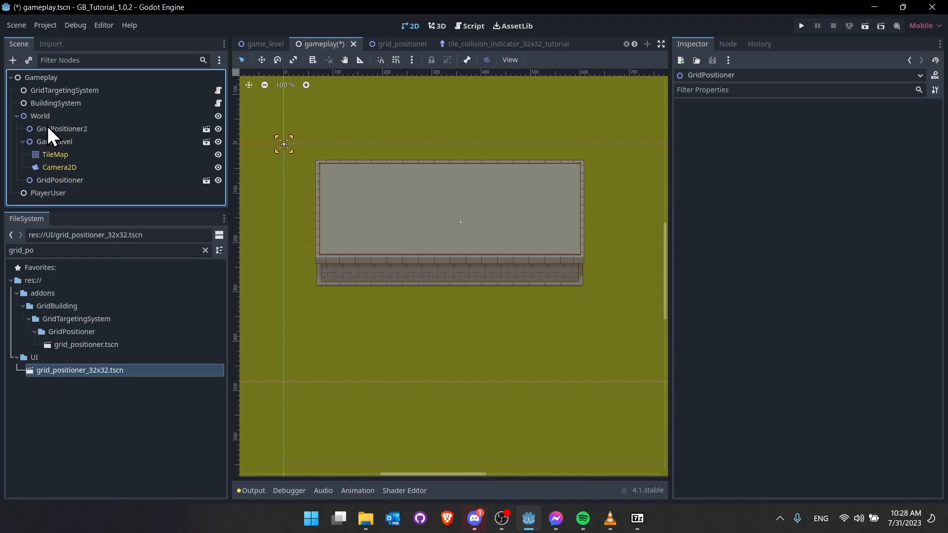
{"action": "left_click", "coordinate": [59, 180]}
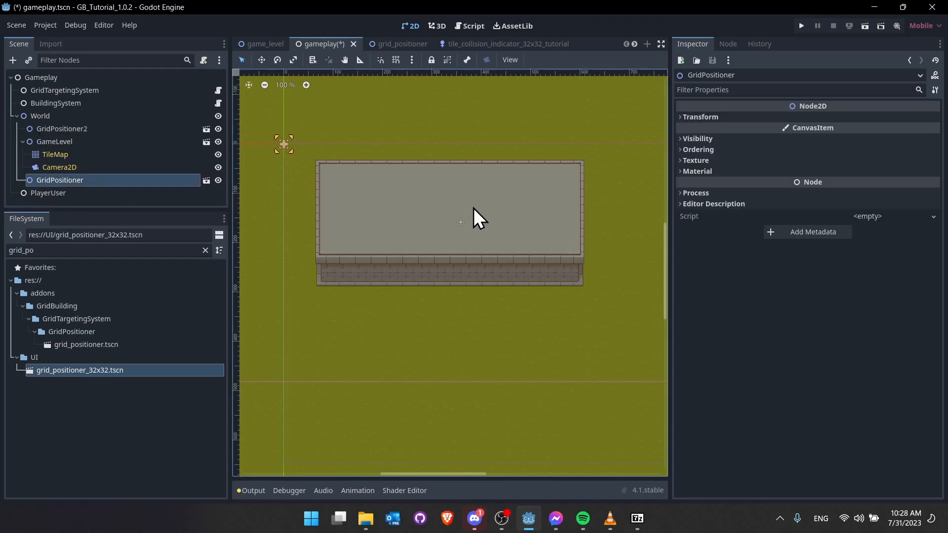
{"action": "middle_click_drag", "start_coordinate": [457, 212], "coordinate": [508, 227]}
{"action": "scroll", "coordinate": [310, 141], "scroll_direction": "up", "scroll_amount": 5}
{"action": "middle_click_drag", "start_coordinate": [540, 282], "coordinate": [396, 242]}
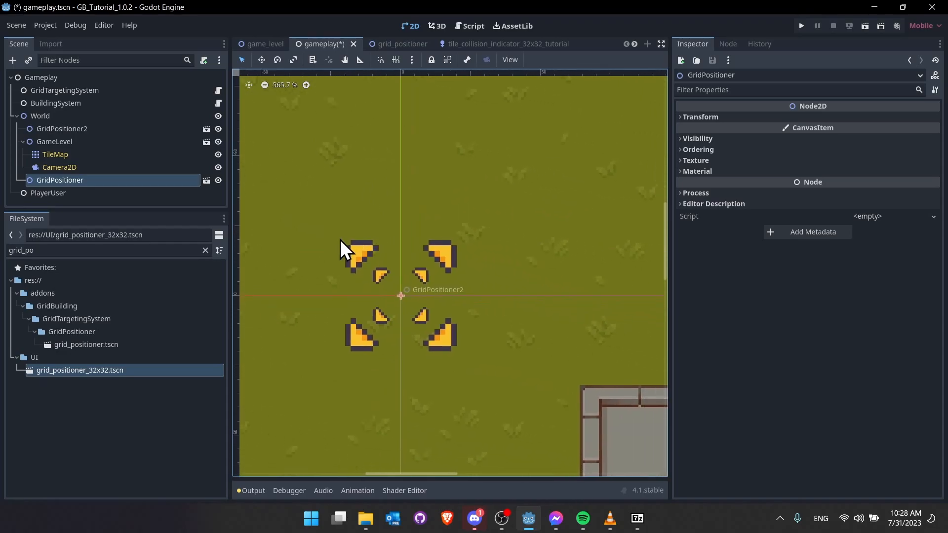
{"action": "scroll", "coordinate": [340, 239], "scroll_direction": "down", "scroll_amount": 1}
{"action": "key", "text": "Delete"}
{"action": "key", "text": "Return"}
- Rename the new GridPositioner2 node to GridPositioner_32
{"action": "left_click", "coordinate": [153, 129]}
{"action": "left_click", "coordinate": [153, 129]}
{"action": "left_click", "coordinate": [93, 127]}
{"action": "key", "text": "BackSpace"}
{"action": "type", "text": "_32"}
{"action": "key", "text": "Return"}
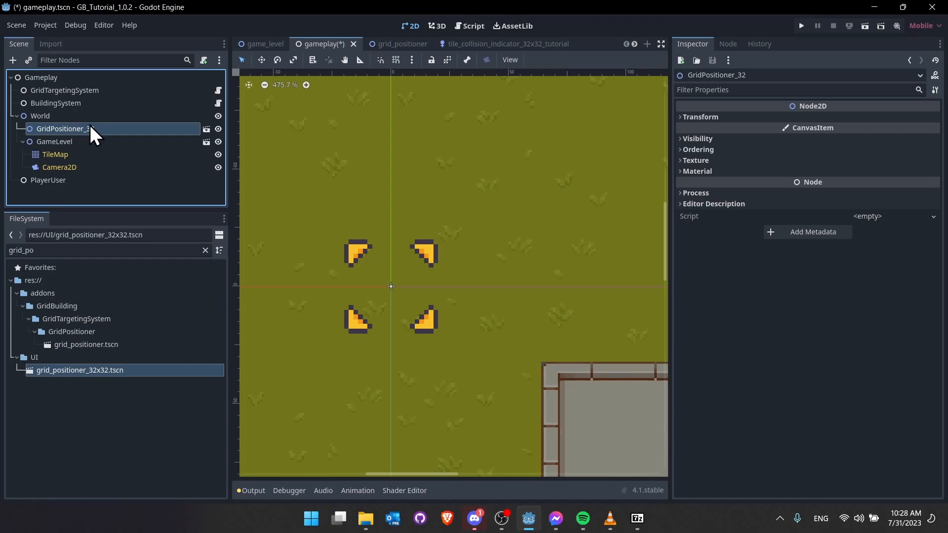
- Set GridPositioner_32 as the Positioner for BuildingSystem and GridTargetingSystem, then run the game
{"action": "left_click", "coordinate": [80, 101]}
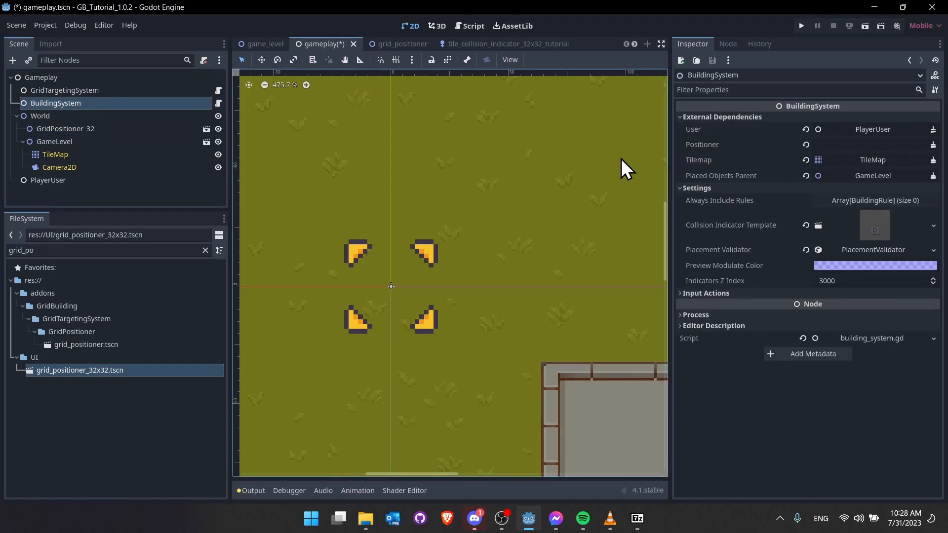
{"action": "left_click_drag", "start_coordinate": [80, 129], "coordinate": [839, 144]}
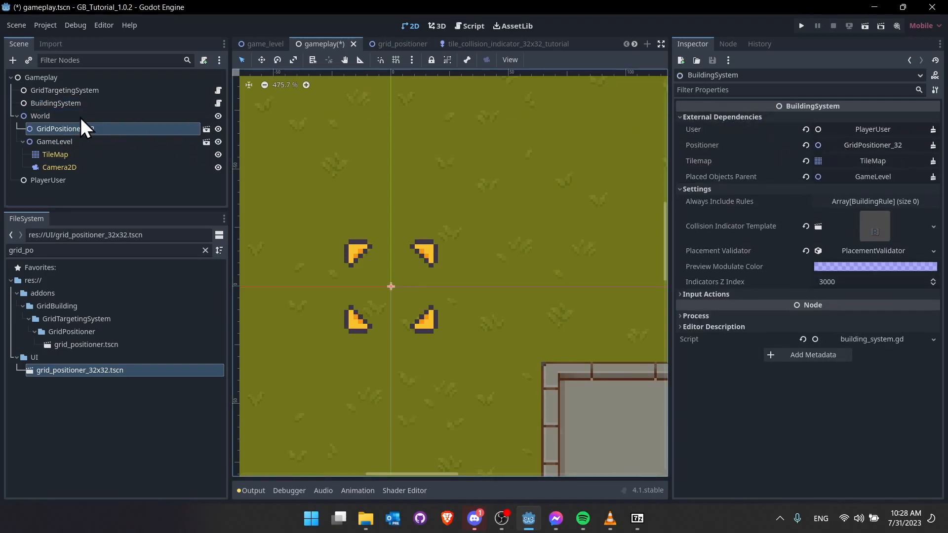
{"action": "left_click", "coordinate": [89, 92]}
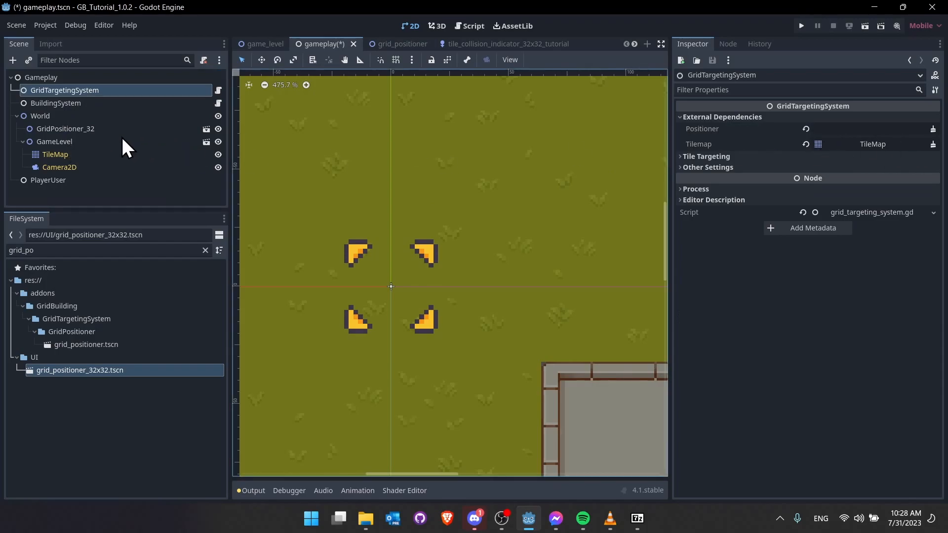
{"action": "left_click_drag", "start_coordinate": [119, 131], "coordinate": [862, 129]}
{"action": "left_click", "coordinate": [865, 26]}
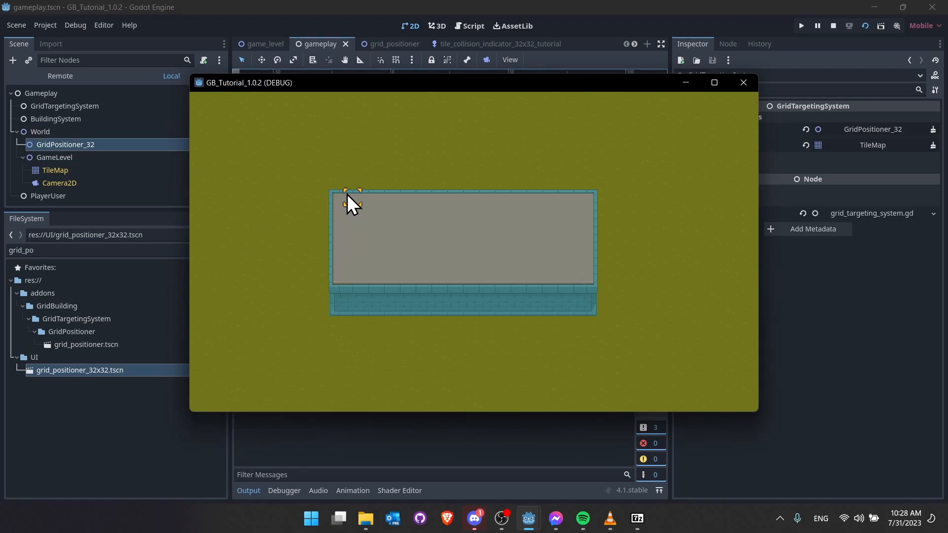
- Stop the game, reframe the level in the 2D view, widen the canvas, and select BuildingSystem
{"action": "key", "text": "F8"}
{"action": "middle_click_drag", "start_coordinate": [480, 328], "coordinate": [355, 264]}
{"action": "scroll", "coordinate": [370, 273], "scroll_direction": "down", "scroll_amount": 19}
{"action": "middle_click_drag", "start_coordinate": [437, 287], "coordinate": [431, 271]}
{"action": "scroll", "coordinate": [413, 275], "scroll_direction": "up", "scroll_amount": 4}
{"action": "scroll", "coordinate": [415, 274], "scroll_direction": "up", "scroll_amount": 1}
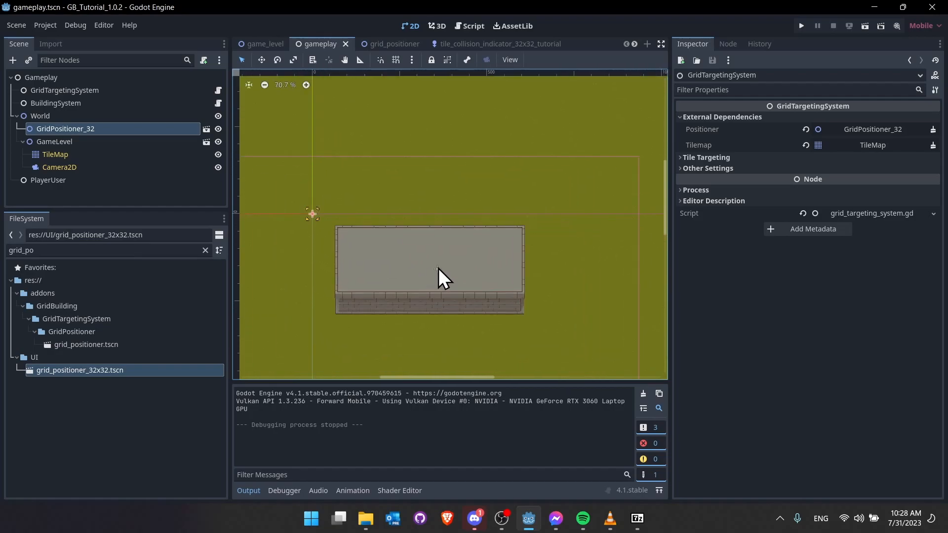
{"action": "left_click_drag", "start_coordinate": [670, 261], "coordinate": [733, 264]}
{"action": "scroll", "coordinate": [401, 229], "scroll_direction": "up", "scroll_amount": 3}
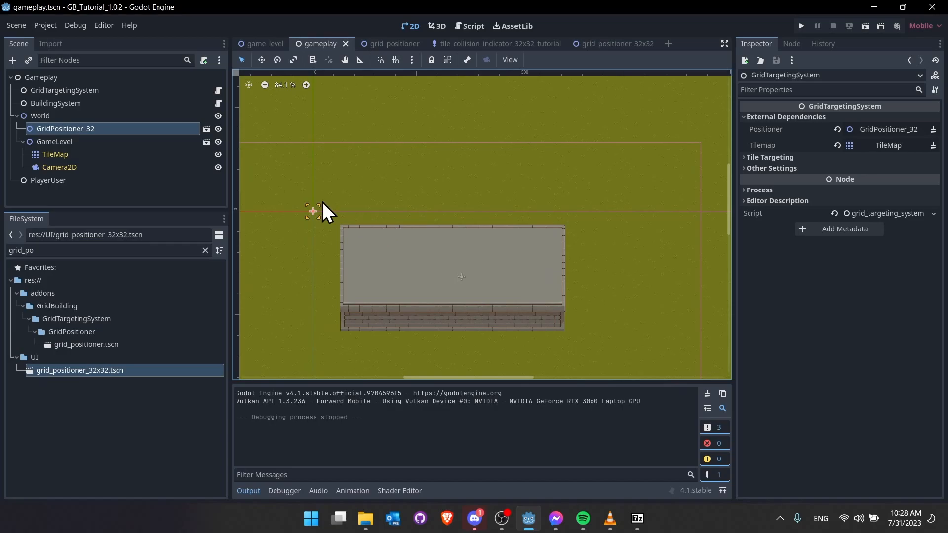
{"action": "left_click", "coordinate": [69, 102]}
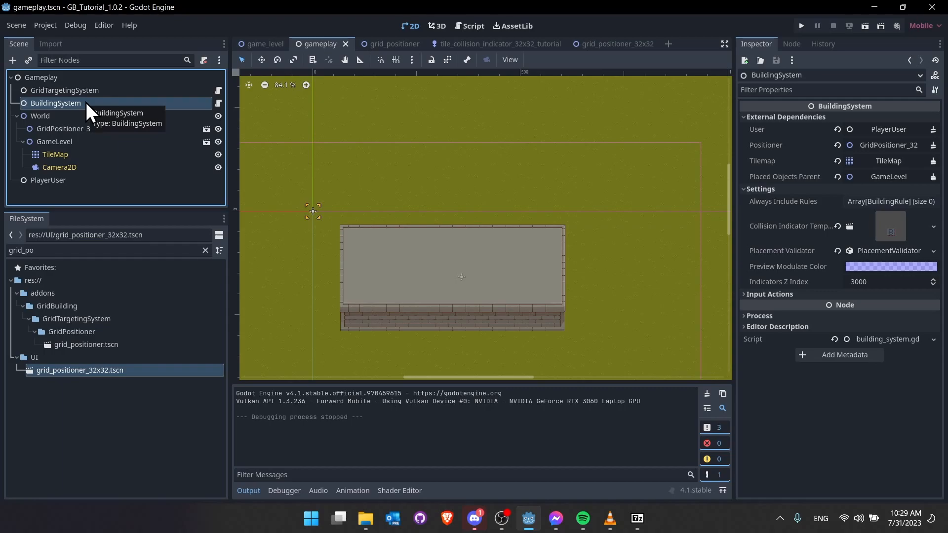
- Expand BuildingSystem's input action settings, review its properties, and clear the file filter
{"action": "left_click", "coordinate": [786, 293]}
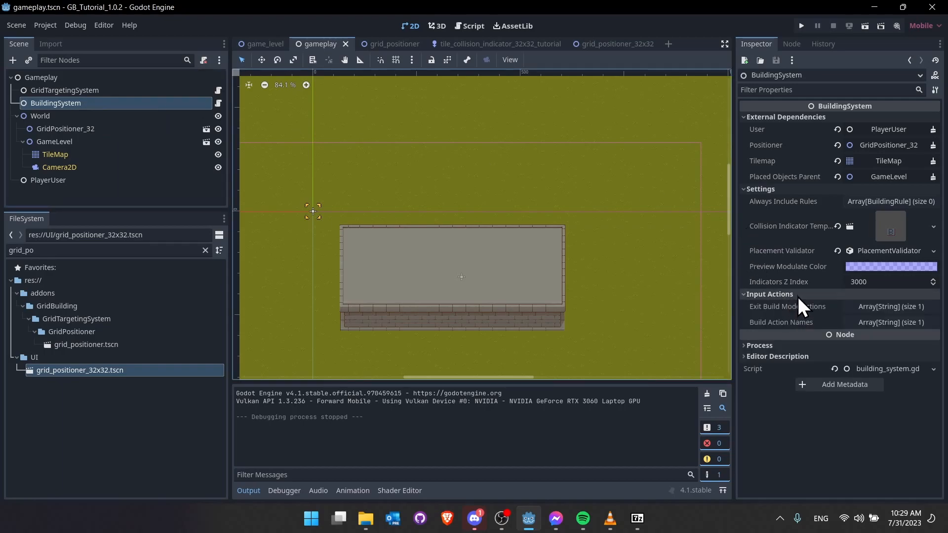
{"action": "mouse_move", "coordinate": [809, 321]}
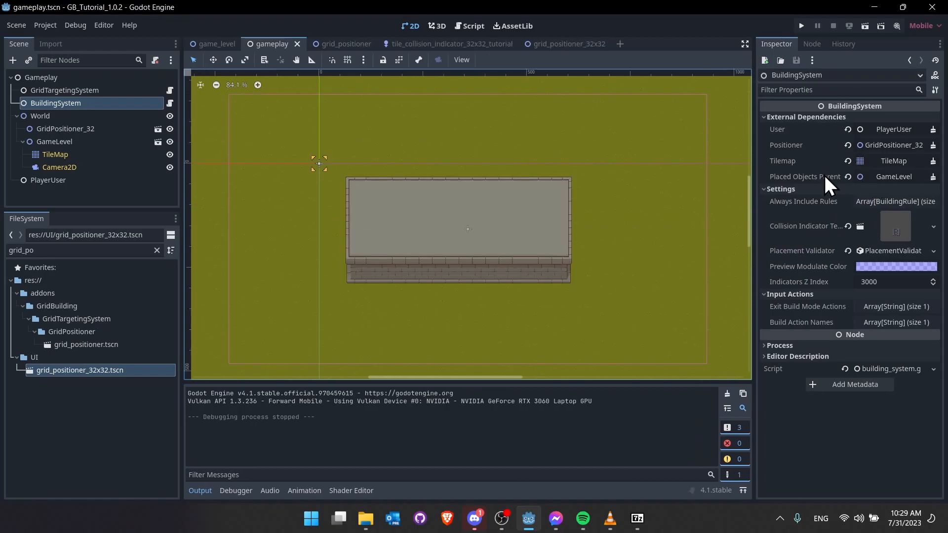
{"action": "mouse_move", "coordinate": [824, 176]}
{"action": "left_click", "coordinate": [157, 250]}
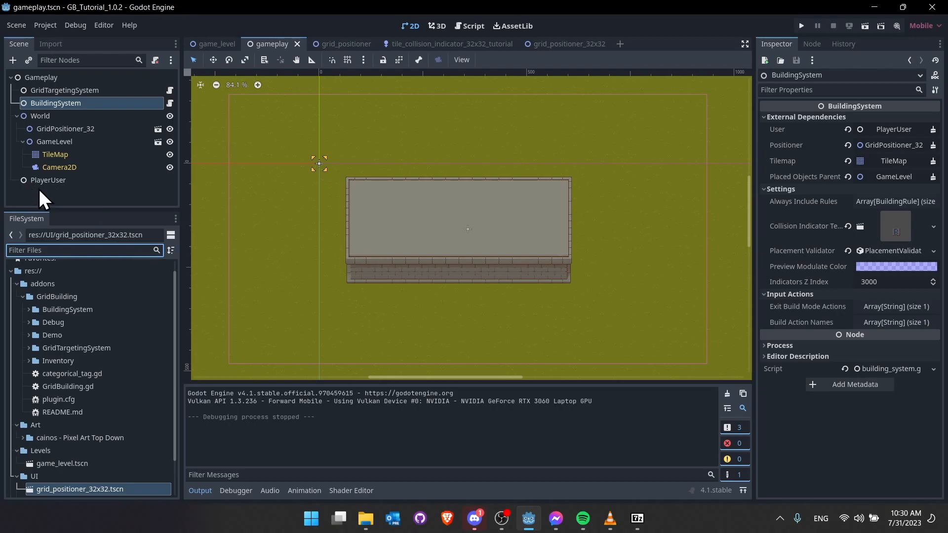
- Add a CanvasLayer child node under the Gameplay root
{"action": "right_click", "coordinate": [52, 78]}
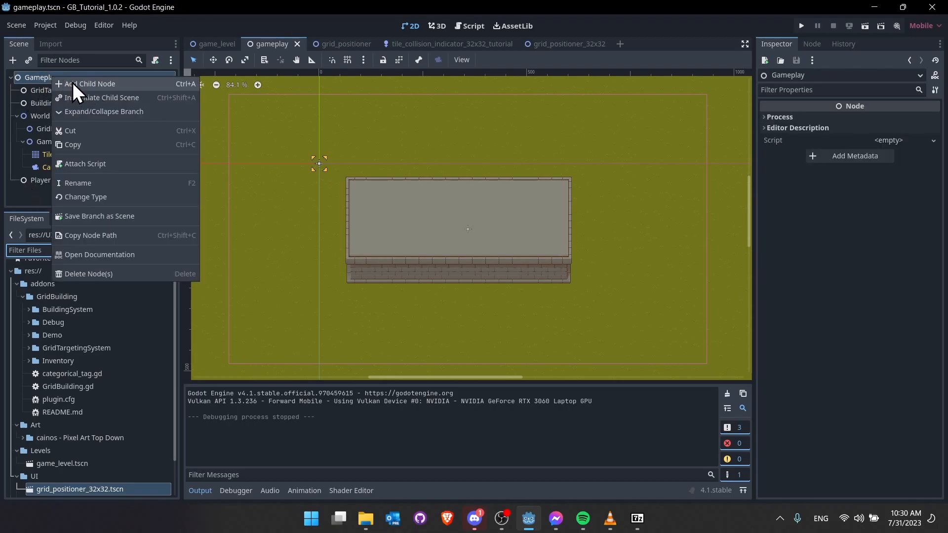
{"action": "left_click", "coordinate": [74, 82]}
{"action": "type", "text": "canvas"}
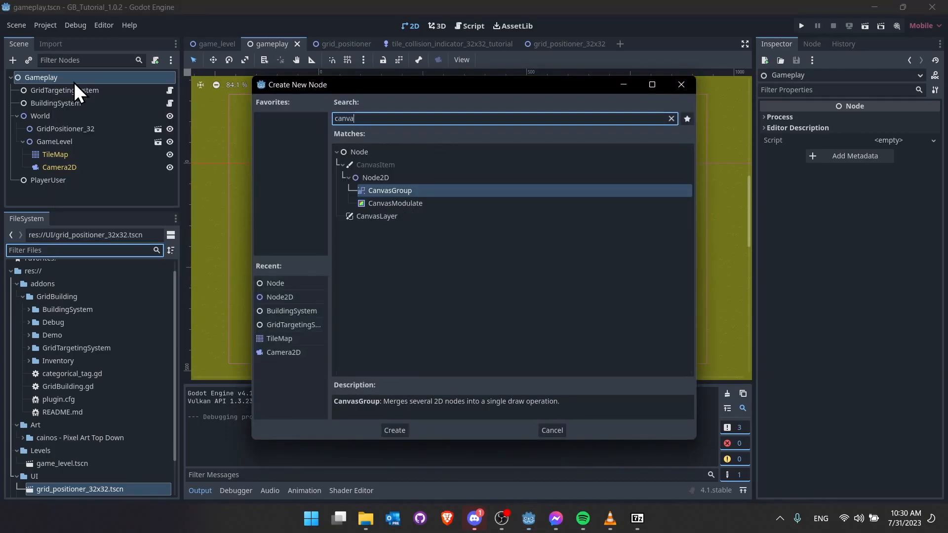
{"action": "key", "text": "Down"}
{"action": "key", "text": "Down"}
{"action": "key", "text": "Return"}
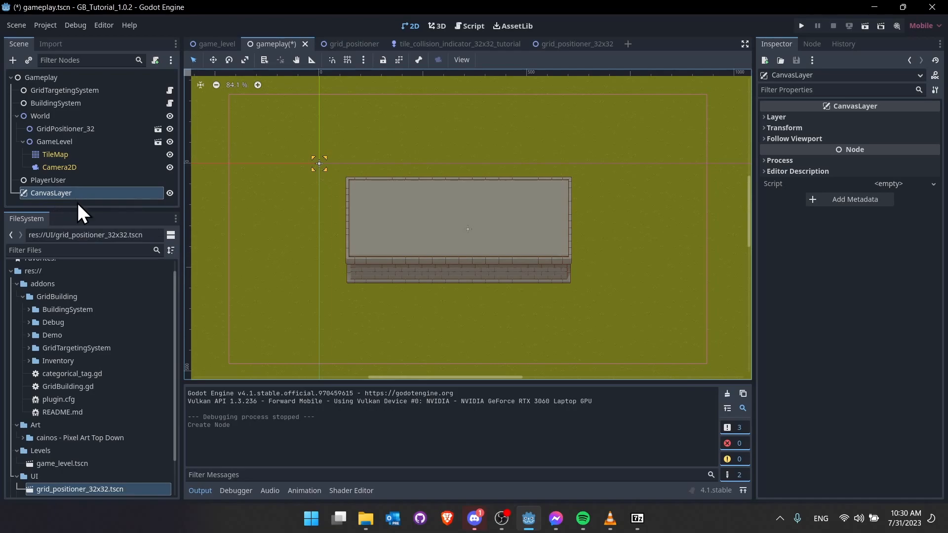
- Review build_button_test.gd's placeable_object export and set_buildable_preview call, then expand PlacementSelection
{"action": "left_click", "coordinate": [29, 336]}
{"action": "left_click", "coordinate": [37, 357]}
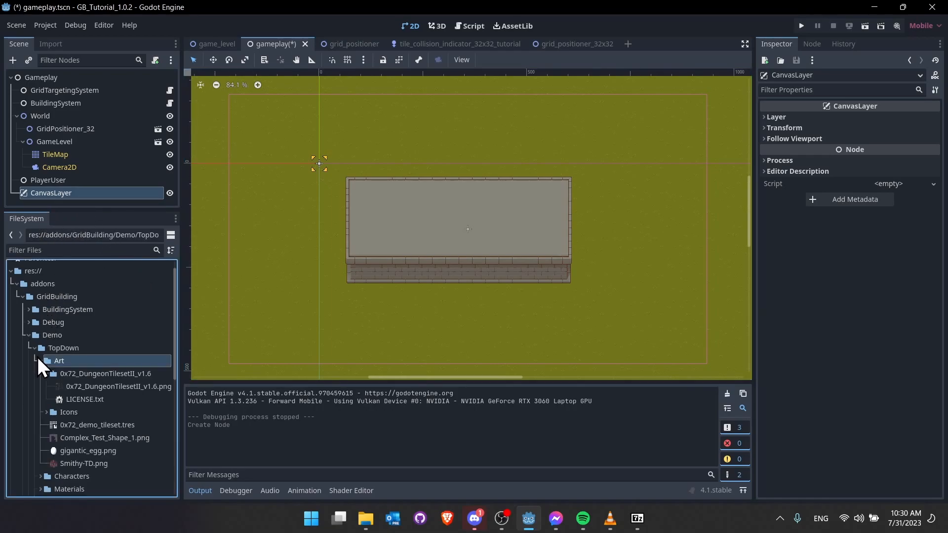
{"action": "left_click", "coordinate": [40, 360]}
{"action": "scroll", "coordinate": [36, 438], "scroll_direction": "down", "scroll_amount": 5}
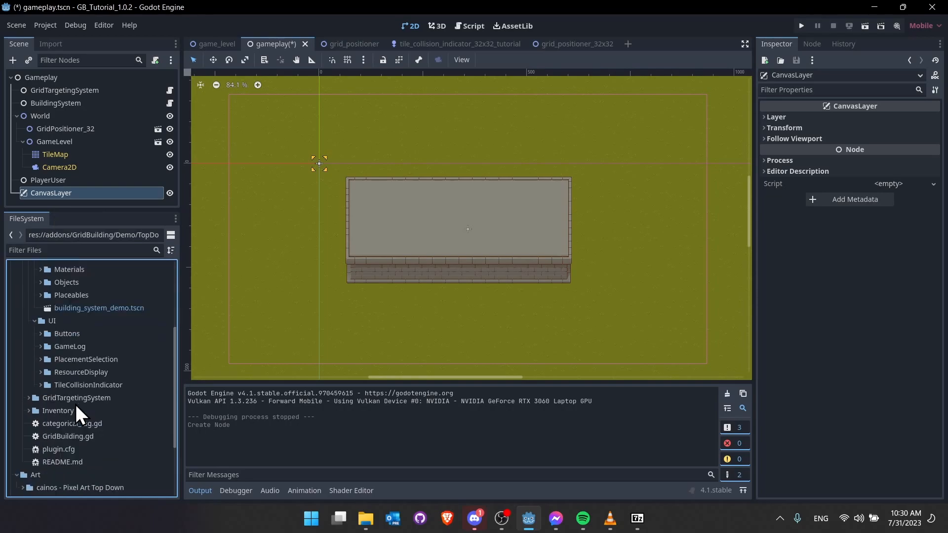
{"action": "left_click", "coordinate": [42, 305]}
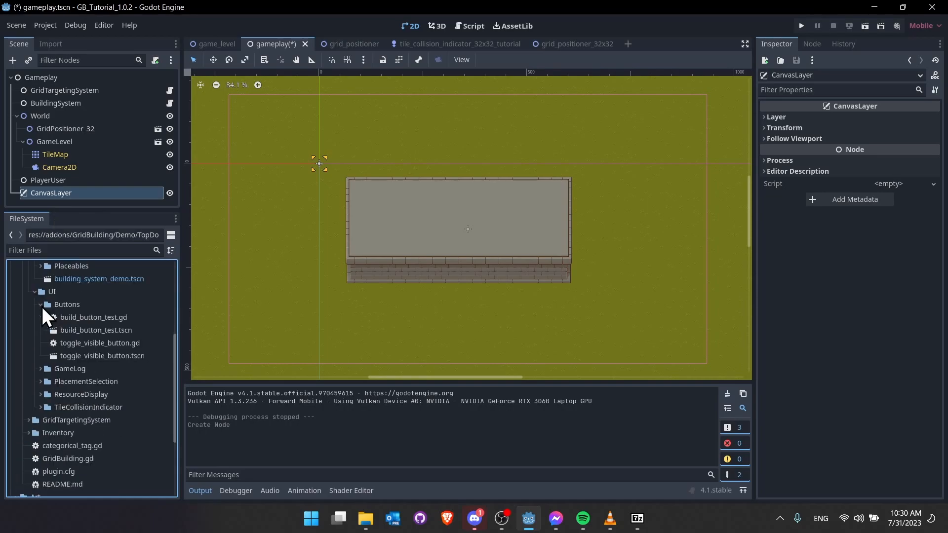
{"action": "double_click", "coordinate": [122, 318]}
{"action": "left_click_drag", "start_coordinate": [379, 119], "coordinate": [527, 120]}
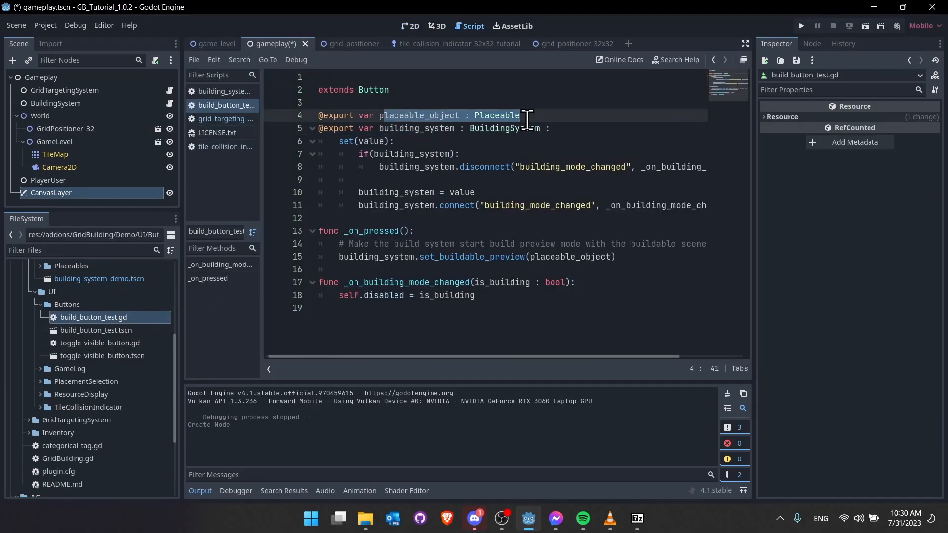
{"action": "left_click", "coordinate": [519, 110]}
{"action": "left_click_drag", "start_coordinate": [337, 258], "coordinate": [625, 257]}
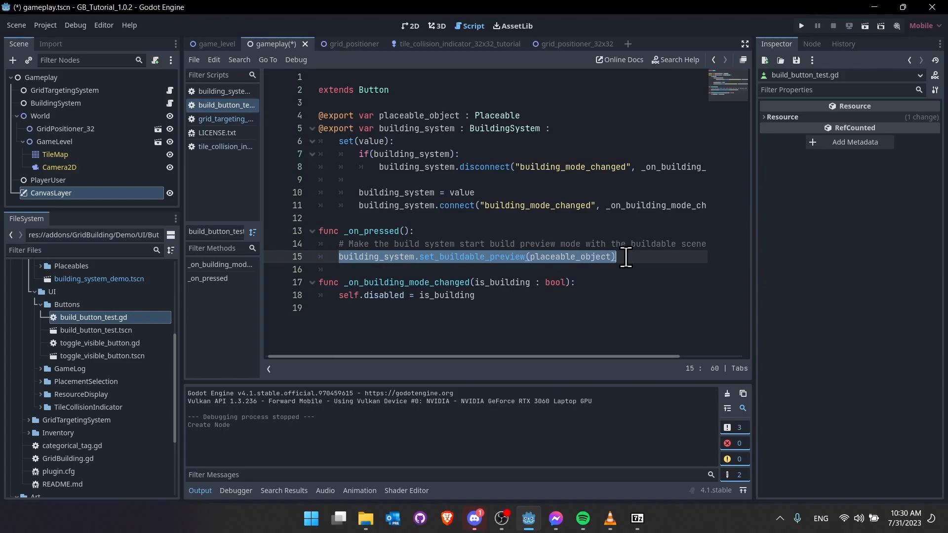
{"action": "left_click", "coordinate": [626, 257]}
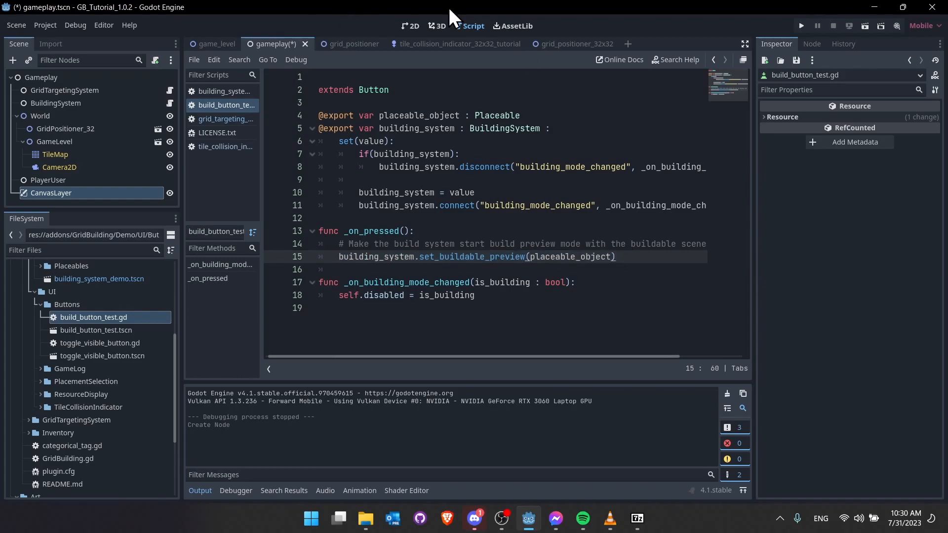
{"action": "left_click", "coordinate": [410, 25]}
{"action": "double_click", "coordinate": [168, 381]}
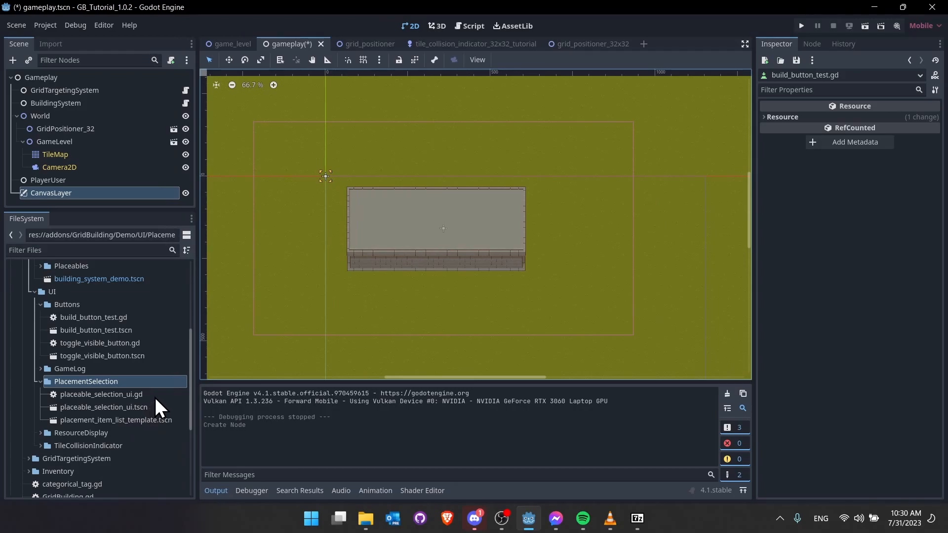
- Instance placeable_selection_ui.tscn under CanvasLayer with Show at Start on, save, and test-run it
{"action": "left_click_drag", "start_coordinate": [132, 407], "coordinate": [94, 191]}
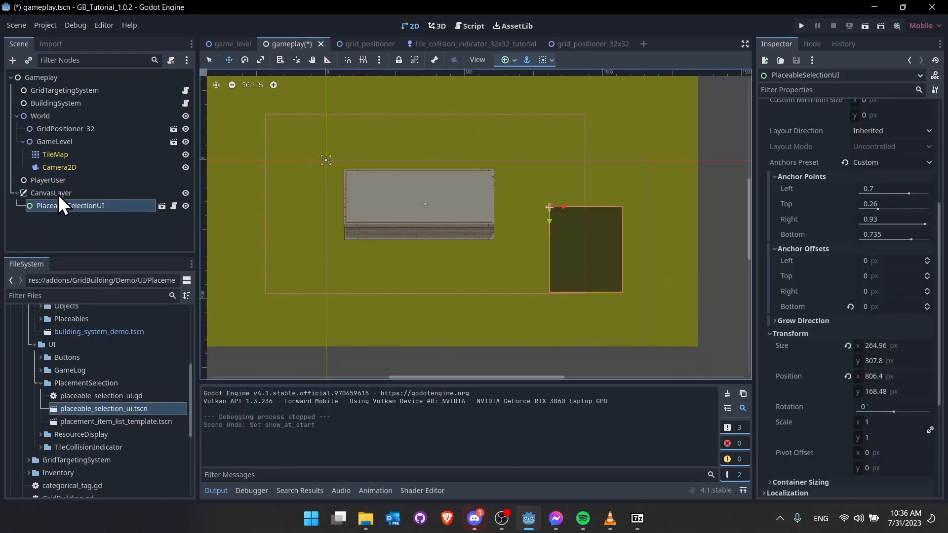
{"action": "scroll", "coordinate": [789, 275], "scroll_direction": "up", "scroll_amount": 5}
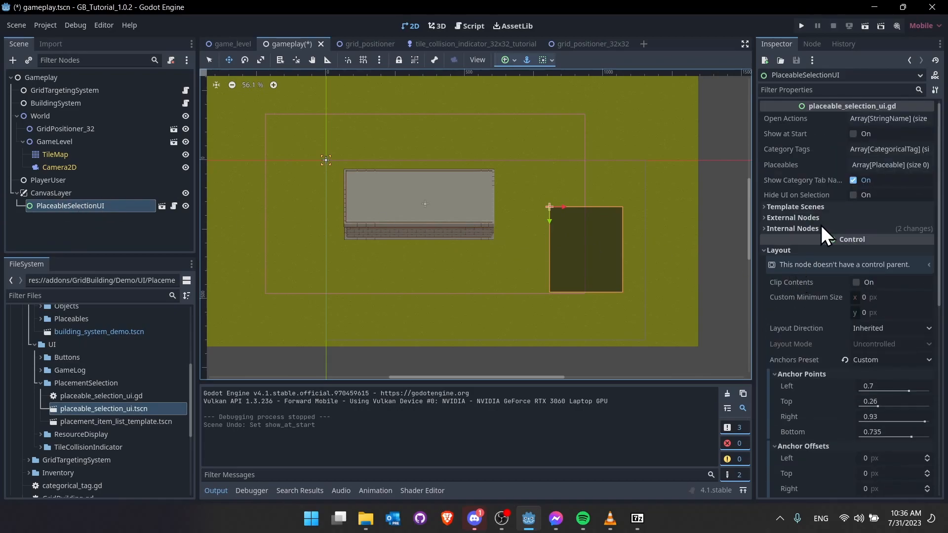
{"action": "left_click", "coordinate": [854, 133]}
{"action": "key", "text": "ctrl+s"}
{"action": "key", "text": "F6"}
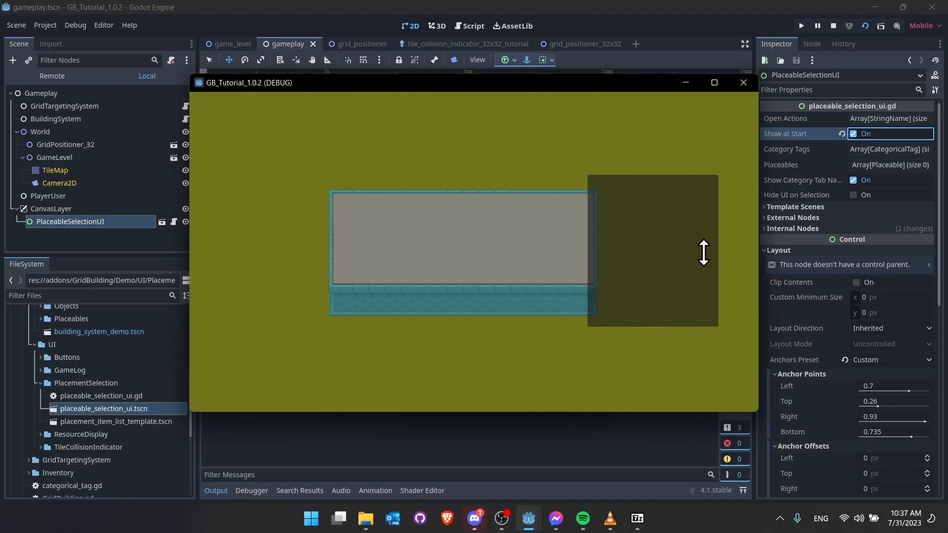
{"action": "left_click", "coordinate": [833, 26]}
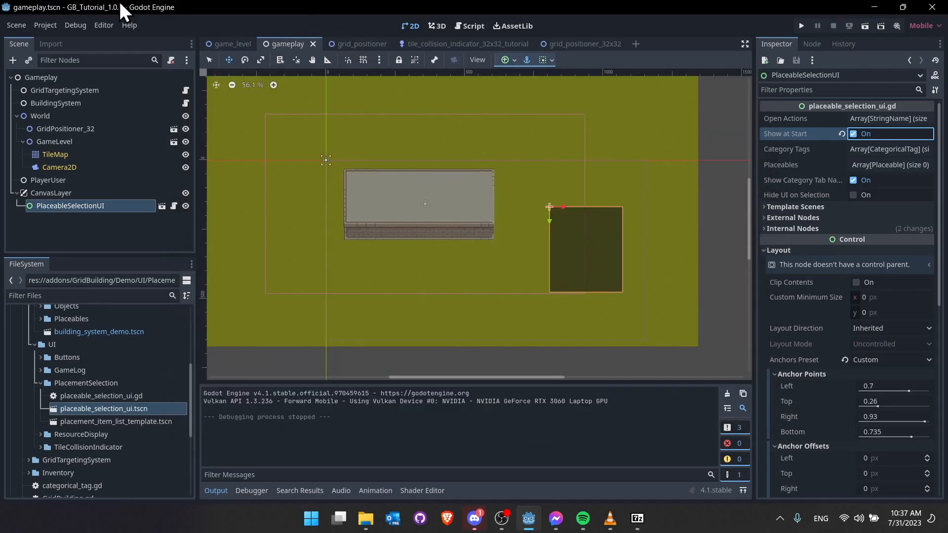
- Set the project's viewport size to 1440 × 800 and test-run the scene
{"action": "left_click", "coordinate": [54, 25]}
{"action": "left_click", "coordinate": [60, 41]}
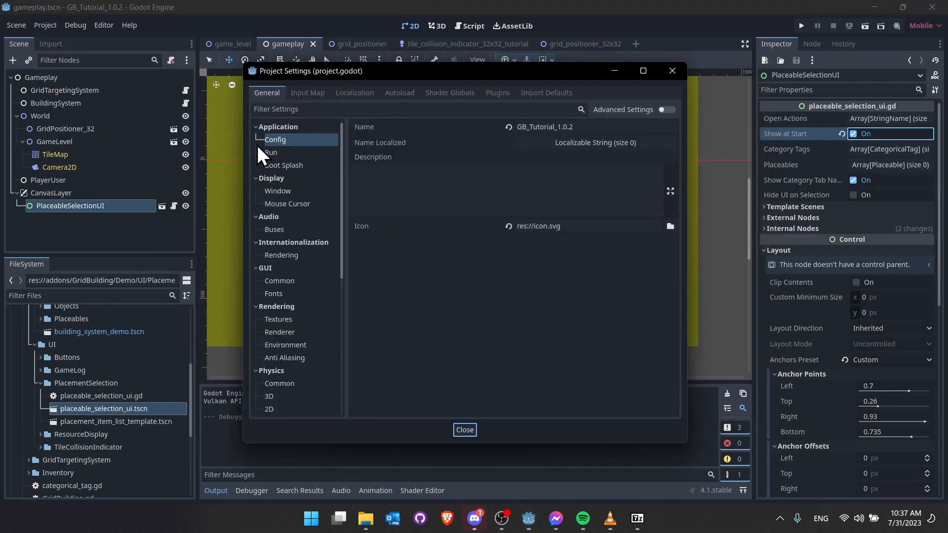
{"action": "left_click", "coordinate": [290, 192]}
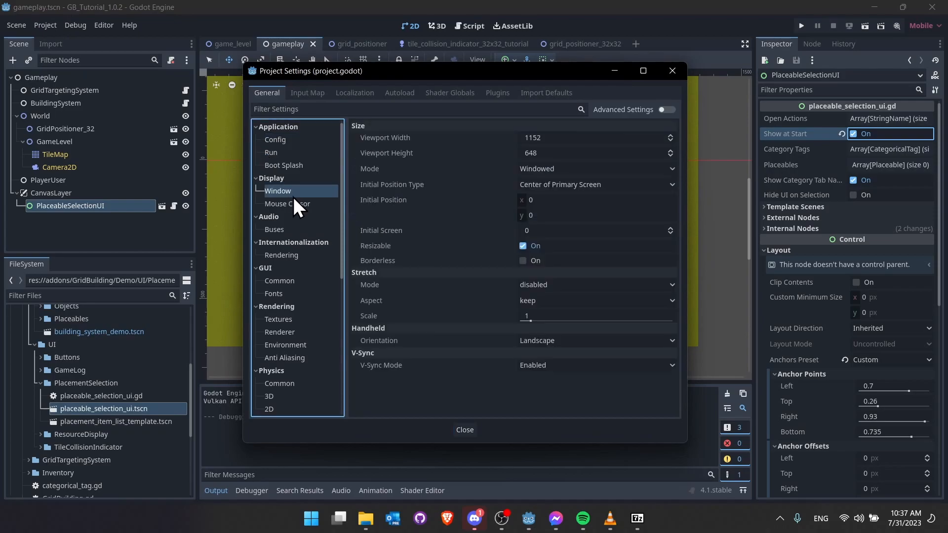
{"action": "left_click", "coordinate": [557, 138]}
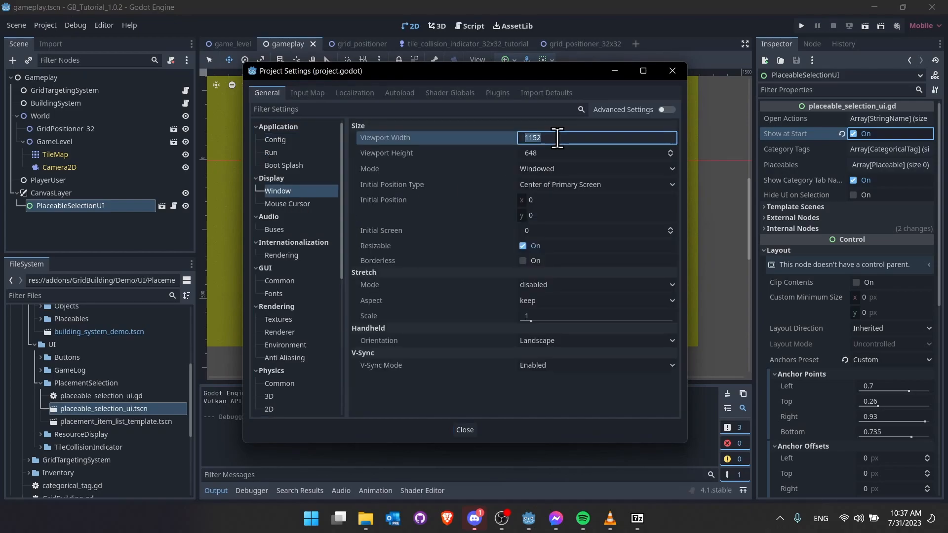
{"action": "key", "text": "BackSpace"}
{"action": "key", "text": "Tab"}
{"action": "type", "text": "800"}
{"action": "key", "text": "Tab"}
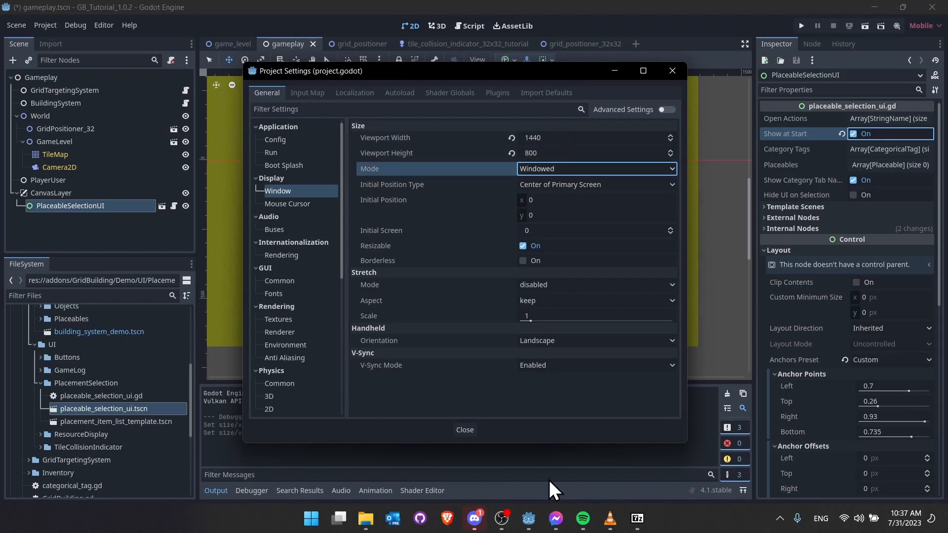
{"action": "left_click", "coordinate": [468, 431]}
{"action": "key", "text": "F6"}
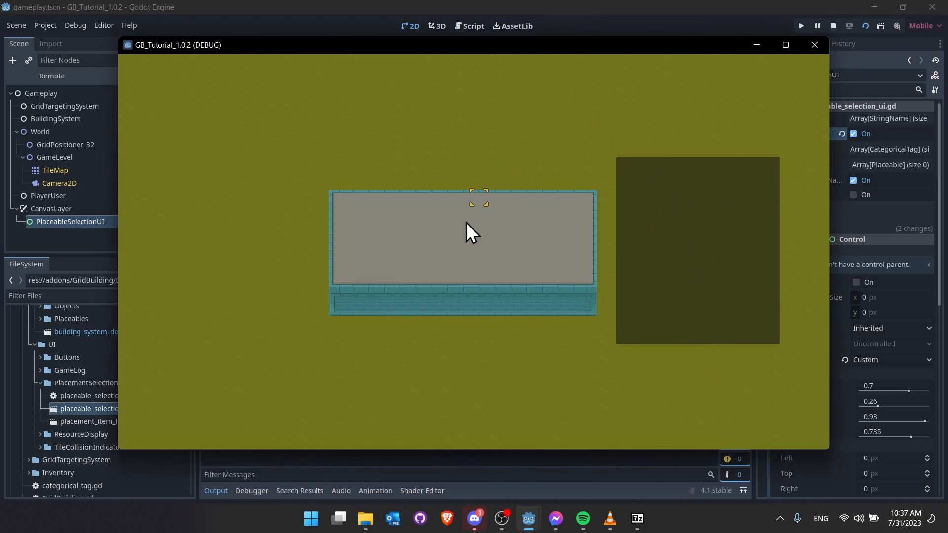
{"action": "key", "text": "F8"}
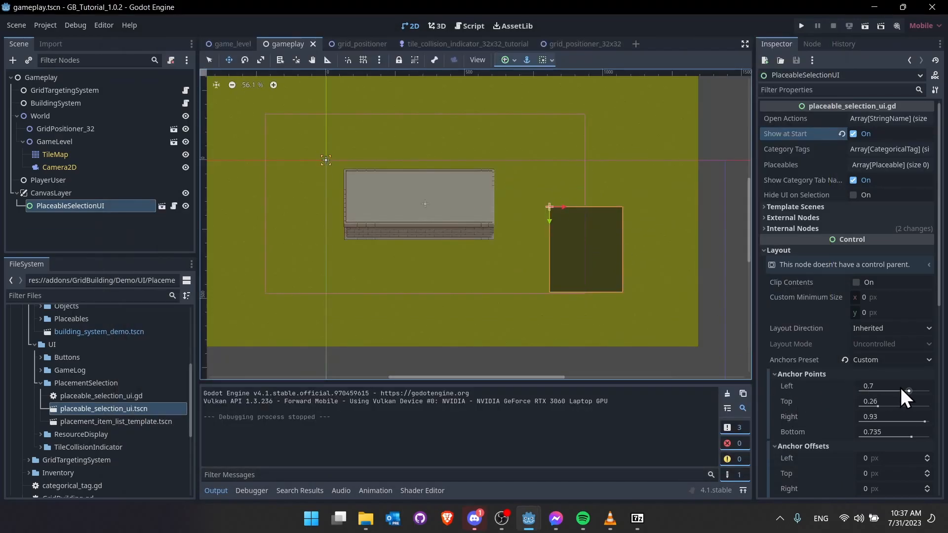
- Set the selection panel's anchors to Left 0.735 and Bottom 0.693, then test-run
{"action": "left_click_drag", "start_coordinate": [910, 392], "coordinate": [912, 398]}
{"action": "middle_click_drag", "start_coordinate": [687, 331], "coordinate": [634, 299]}
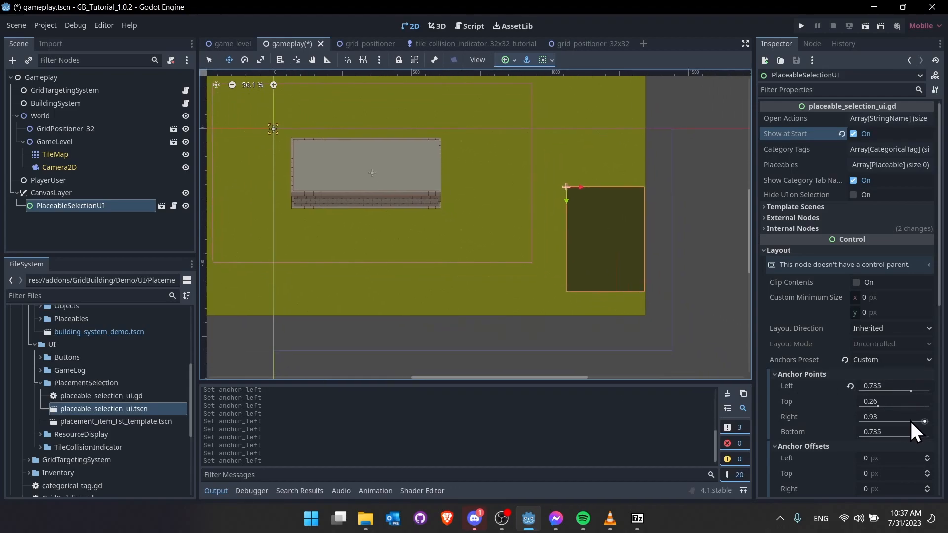
{"action": "left_click_drag", "start_coordinate": [910, 434], "coordinate": [907, 436]}
{"action": "left_click", "coordinate": [864, 27]}
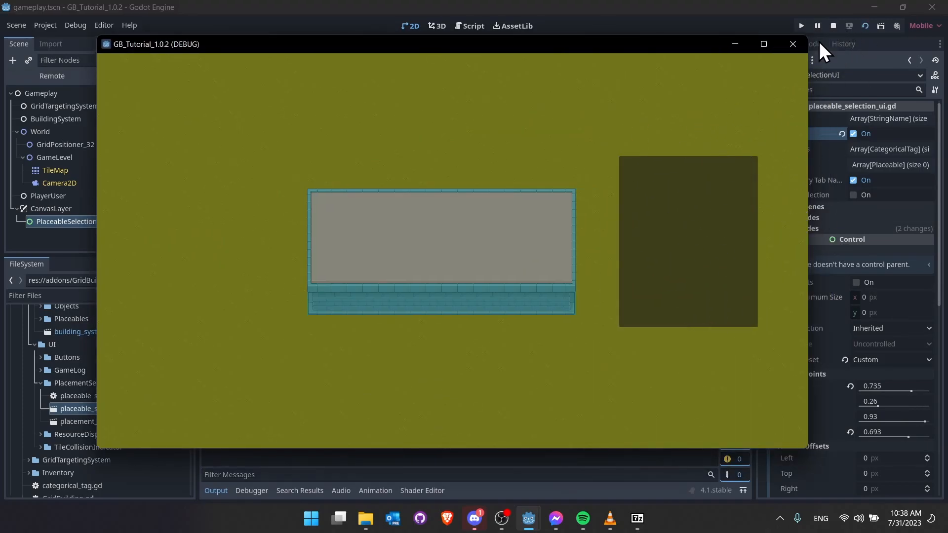
{"action": "left_click", "coordinate": [833, 26]}
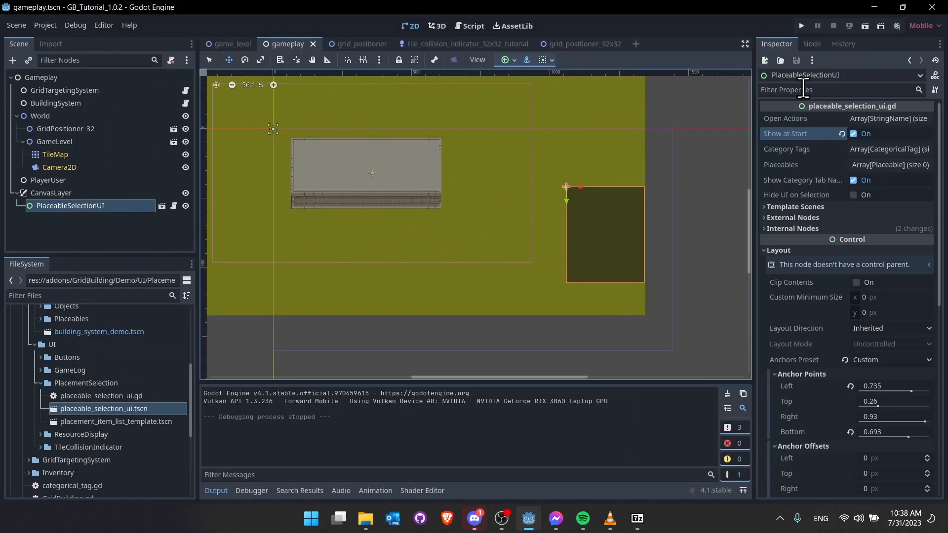
- Widen the Inspector dock so the selection UI's property names fit
{"action": "left_click_drag", "start_coordinate": [754, 135], "coordinate": [683, 139]}
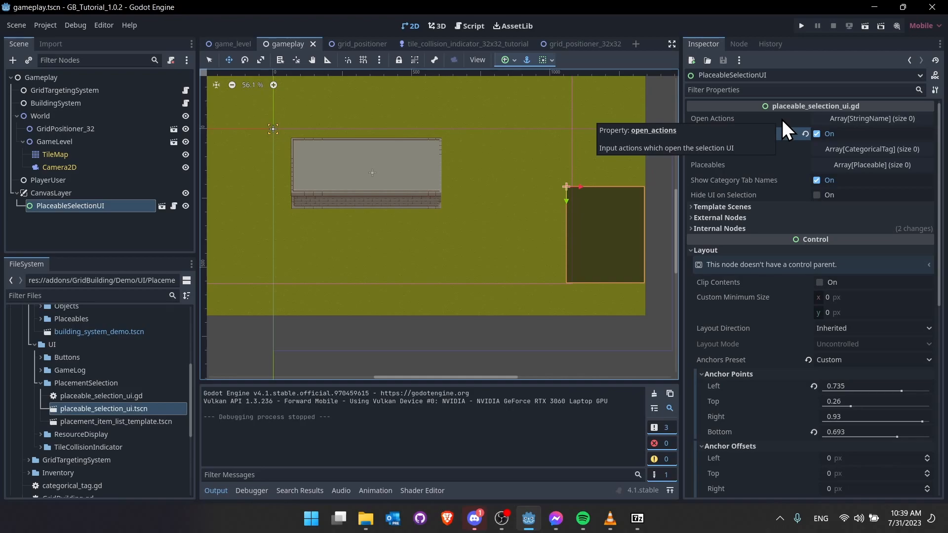
- Add a build_menu action bound to the B key in the project's Input Map
{"action": "left_click", "coordinate": [52, 27]}
{"action": "left_click", "coordinate": [65, 41]}
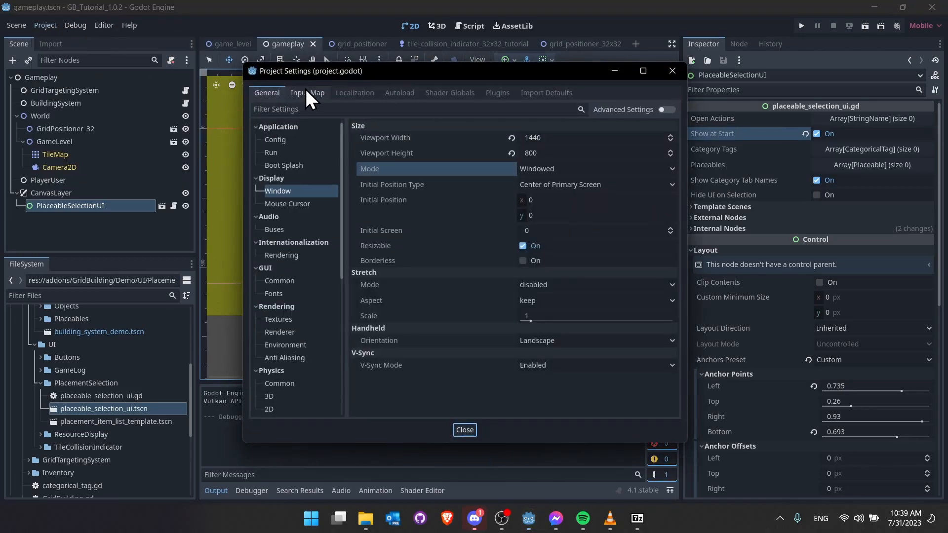
{"action": "left_click", "coordinate": [316, 96]}
{"action": "left_click", "coordinate": [455, 125]}
{"action": "type", "text": "build_menu"}
{"action": "key", "text": "Return"}
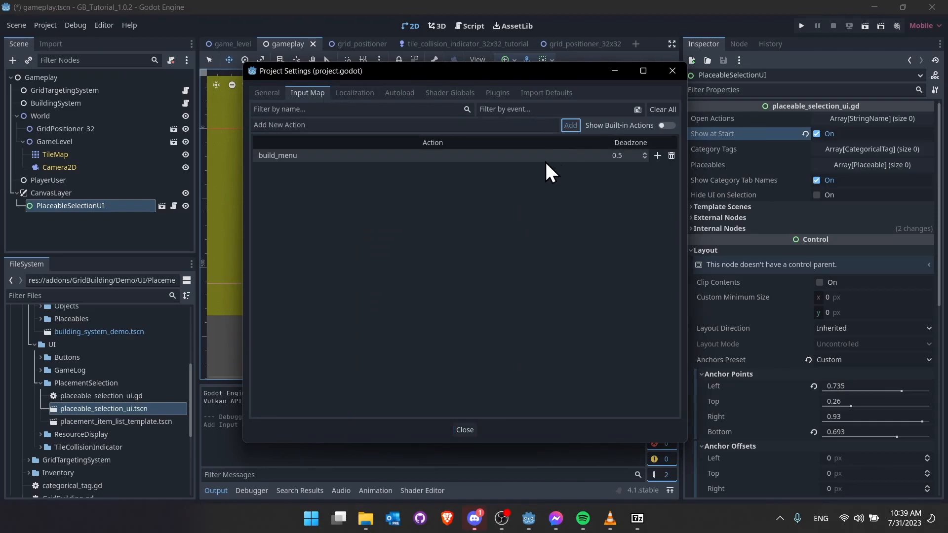
{"action": "left_click", "coordinate": [657, 156]}
{"action": "key", "text": "b"}
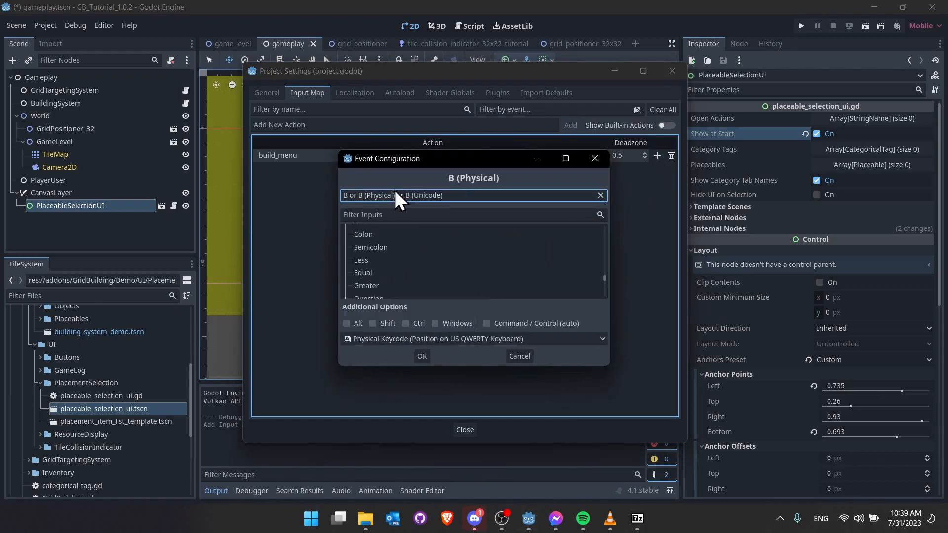
{"action": "left_click", "coordinate": [418, 356]}
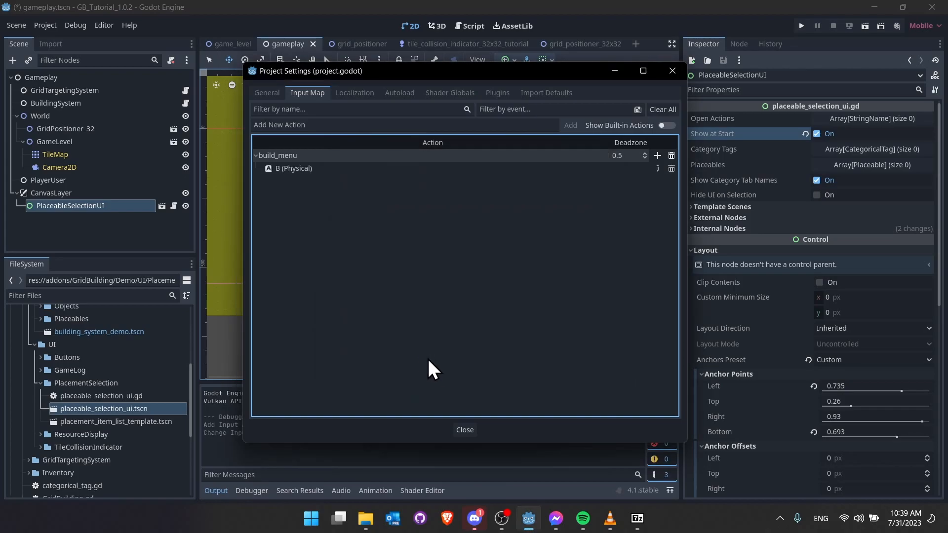
{"action": "left_click", "coordinate": [467, 430]}
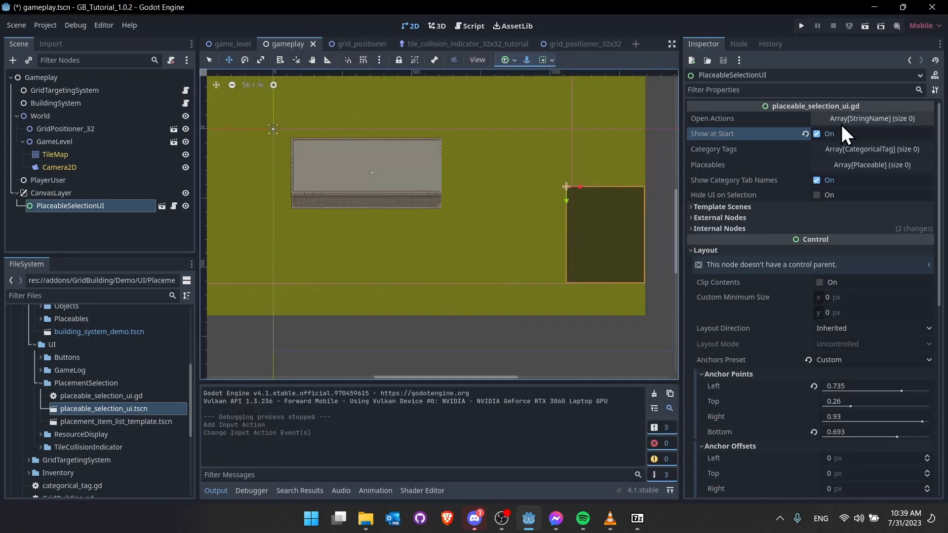
- Add build_menu to the selection UI's Open Actions, turn off Show at Start, and test-run
{"action": "left_click", "coordinate": [860, 123]}
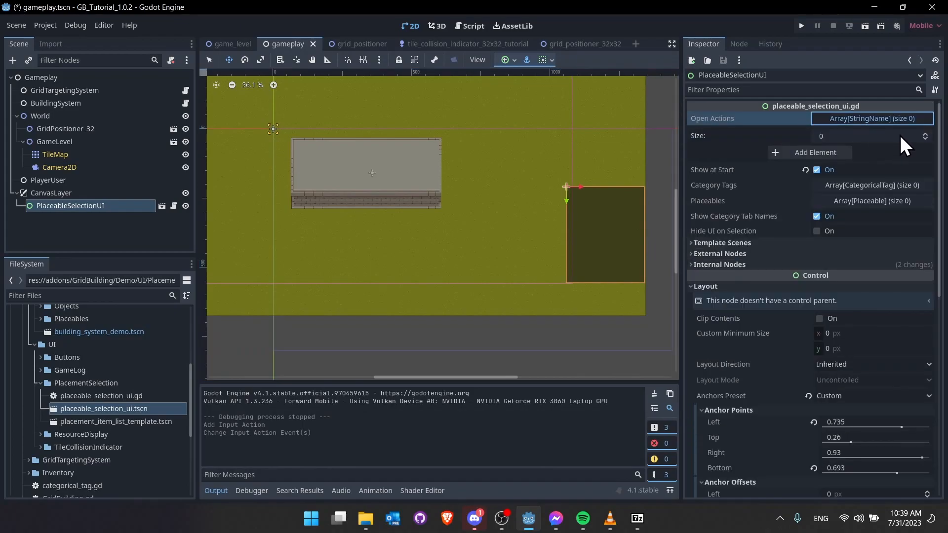
{"action": "left_click", "coordinate": [925, 134]}
{"action": "left_click", "coordinate": [881, 152]}
{"action": "type", "text": "build_menu"}
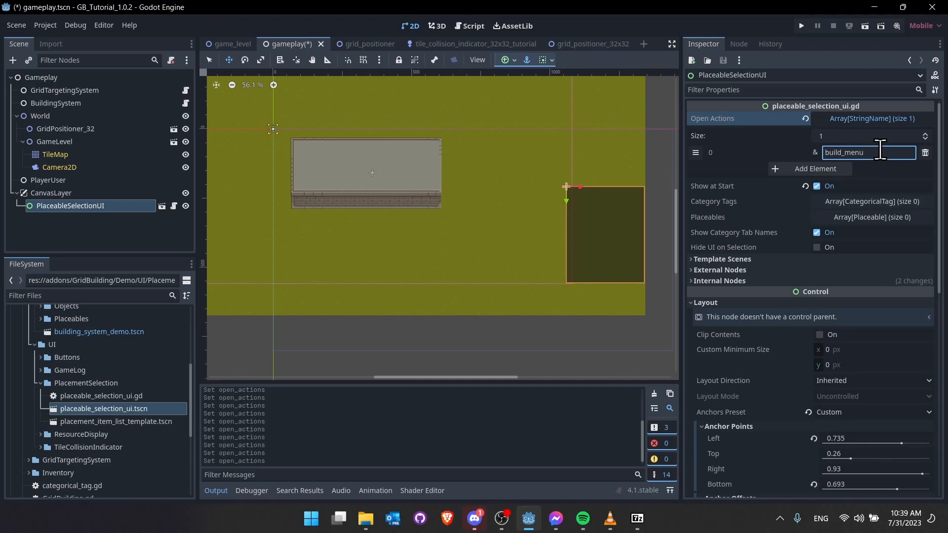
{"action": "left_click", "coordinate": [818, 186]}
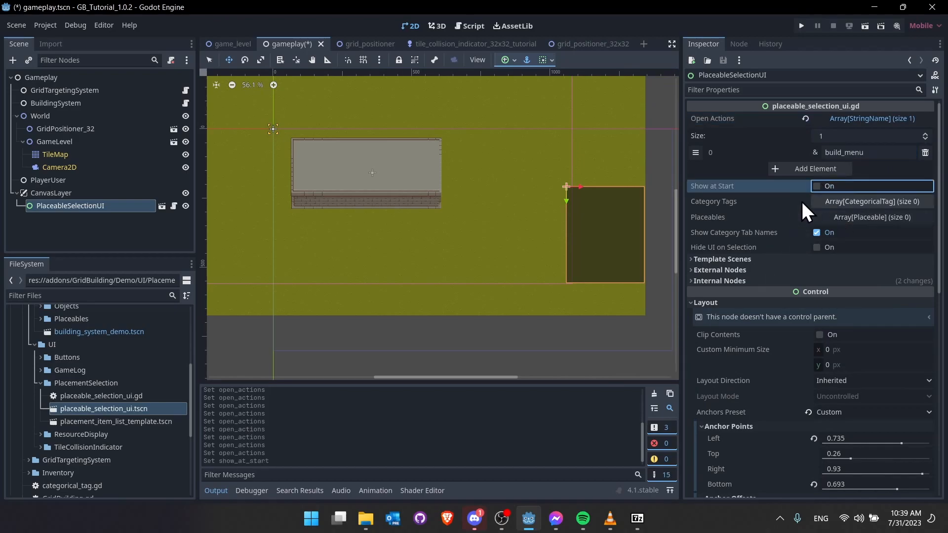
{"action": "left_click", "coordinate": [865, 26]}
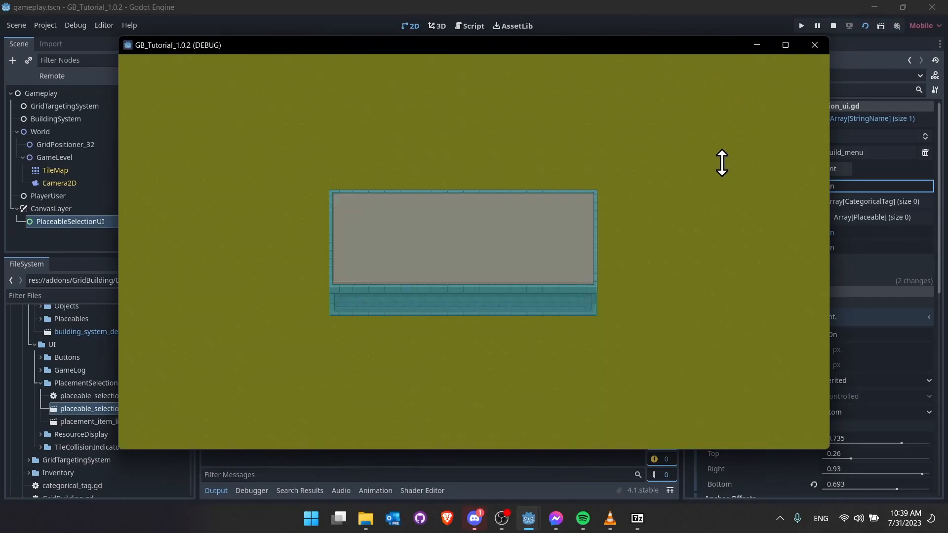
{"action": "left_click", "coordinate": [834, 26]}
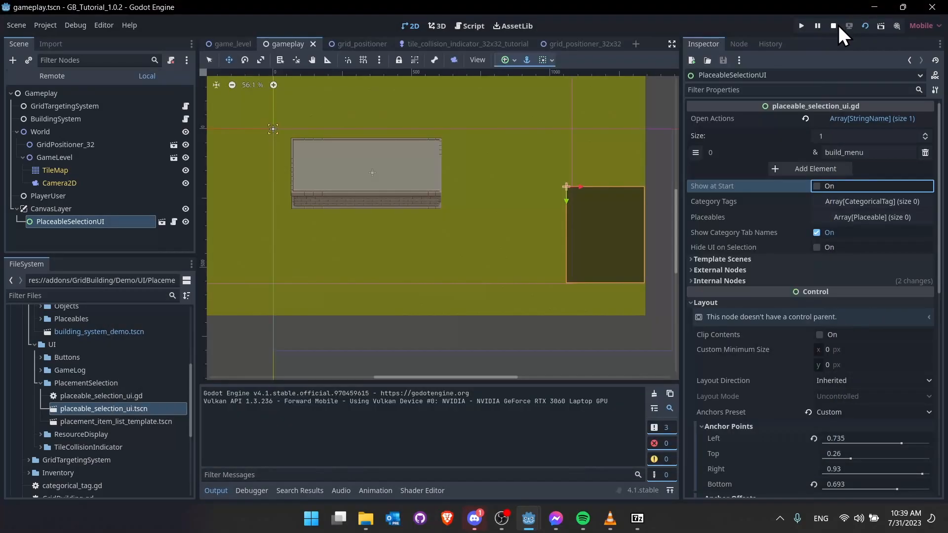
- Assign the BuildingSystem node as the selection UI's Building System and save the scene
{"action": "left_click", "coordinate": [834, 271]}
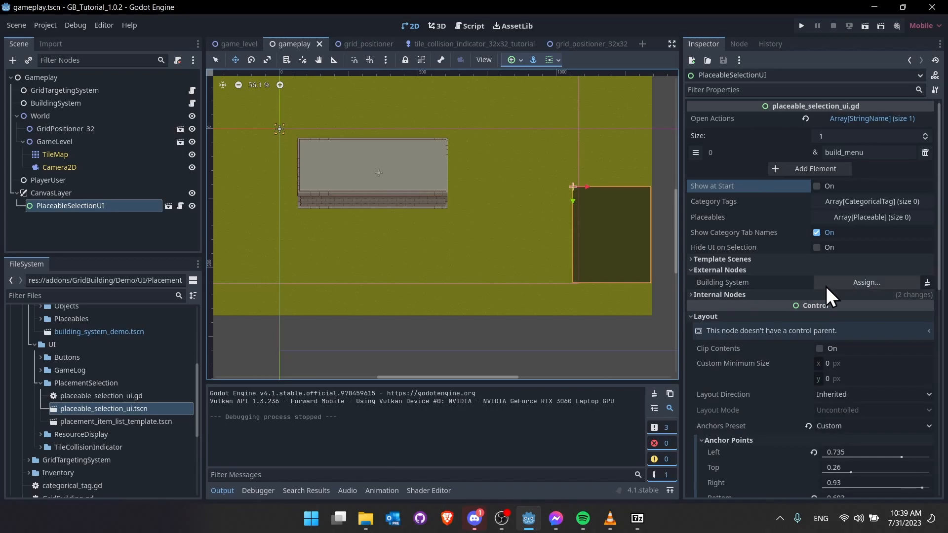
{"action": "mouse_move", "coordinate": [764, 289]}
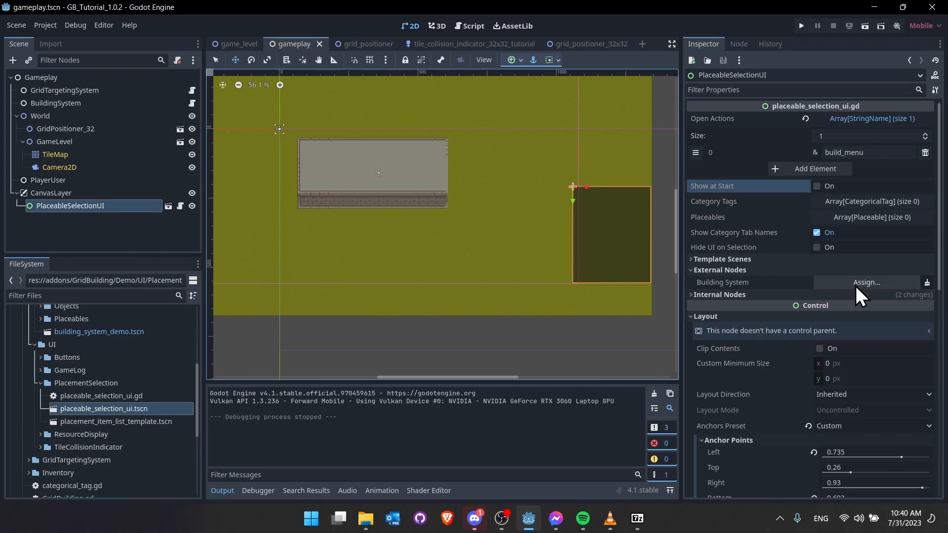
{"action": "left_click", "coordinate": [857, 288]}
{"action": "double_click", "coordinate": [479, 147]}
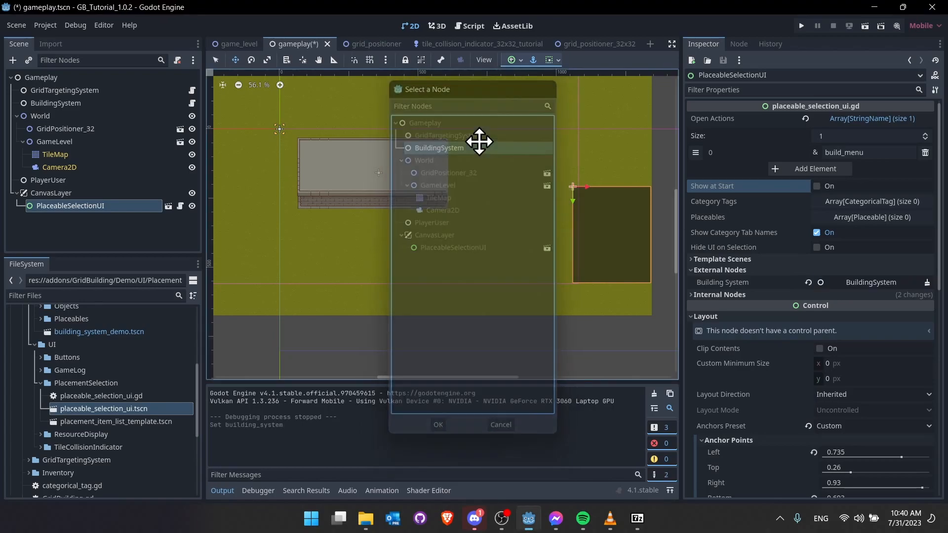
{"action": "key", "text": "ctrl+s"}
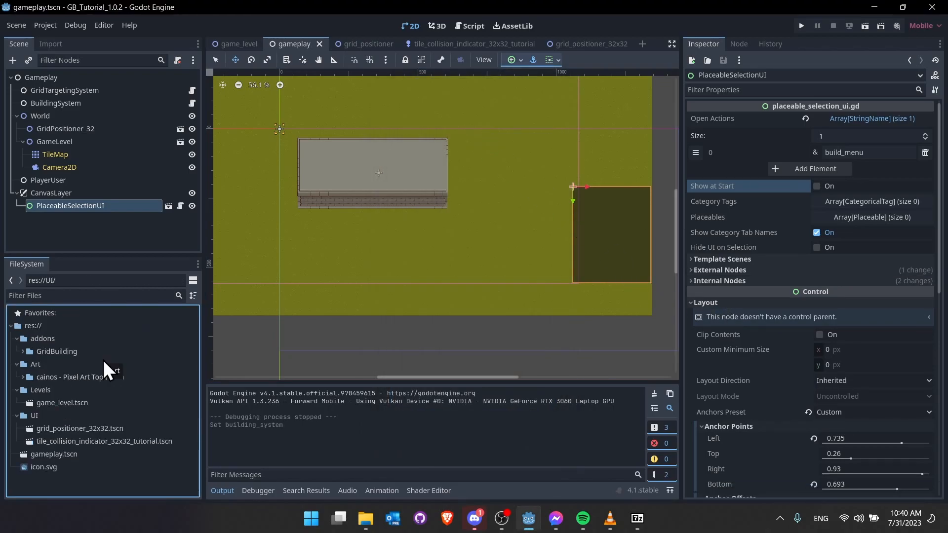
- Create a new folder named 'Objects' under res://
{"action": "right_click", "coordinate": [83, 325]}
{"action": "mouse_move", "coordinate": [121, 336]}
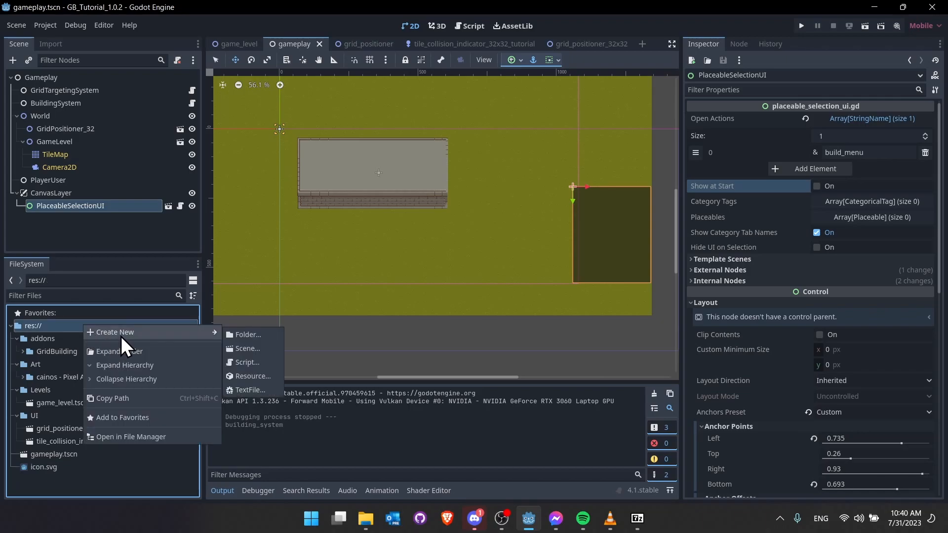
{"action": "left_click", "coordinate": [236, 337]}
{"action": "type", "text": "Objects"}
{"action": "key", "text": "Return"}
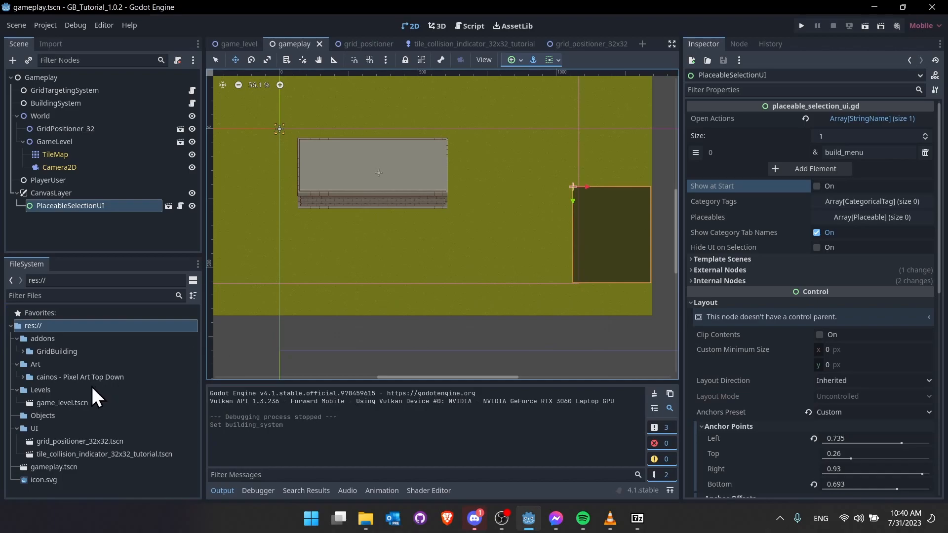
- Create a 'Placeable' folder inside the Objects folder
{"action": "right_click", "coordinate": [38, 416]}
{"action": "mouse_move", "coordinate": [82, 333]}
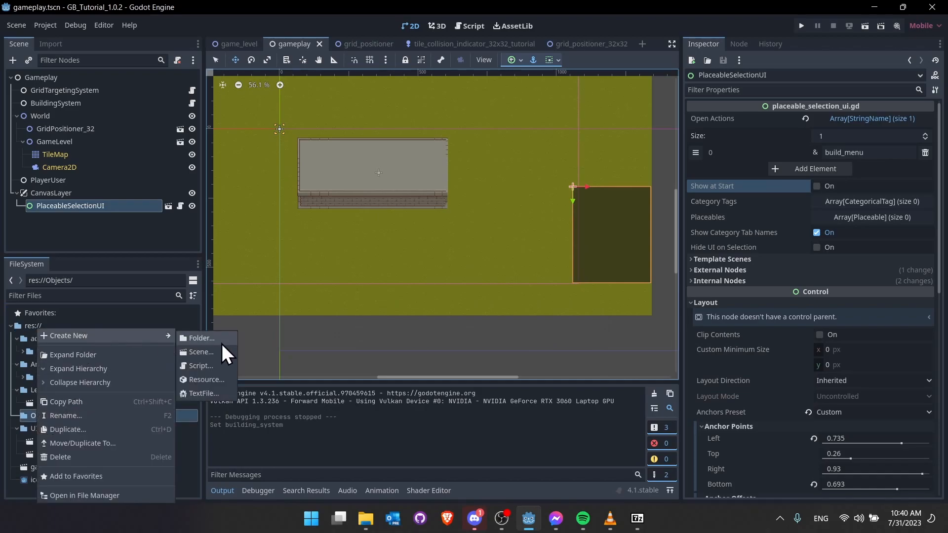
{"action": "left_click", "coordinate": [221, 344]}
{"action": "type", "text": "Placeable"}
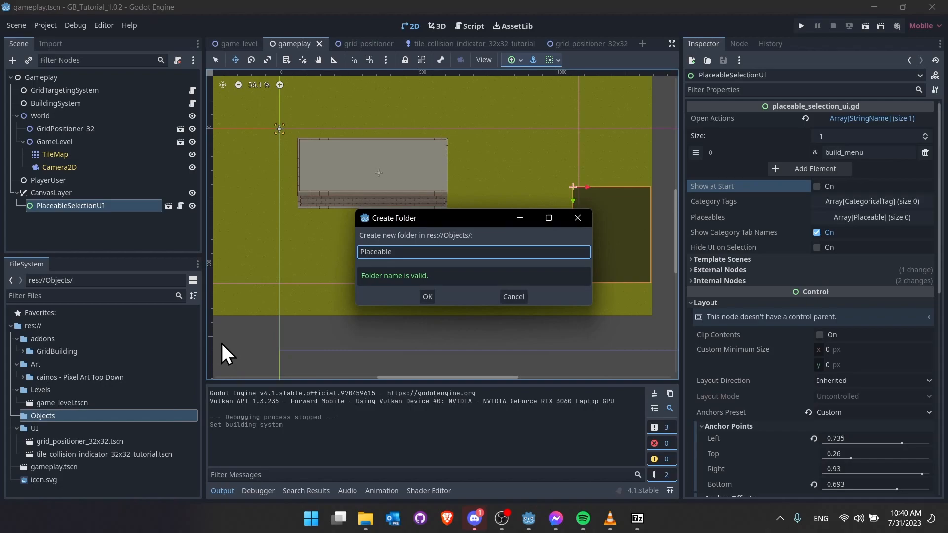
{"action": "key", "text": "Return"}
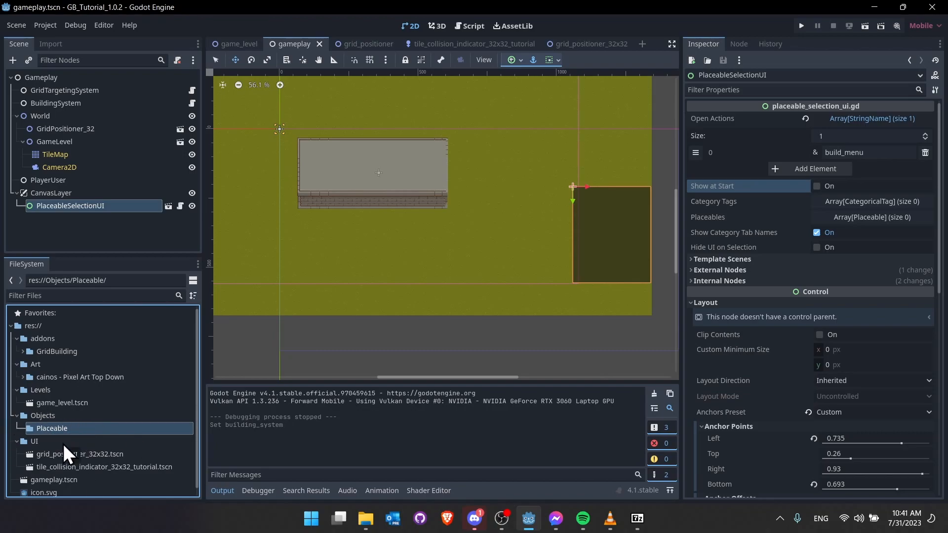
- Create a new 2D scene named test_object inside the Objects folder
{"action": "right_click", "coordinate": [64, 414]}
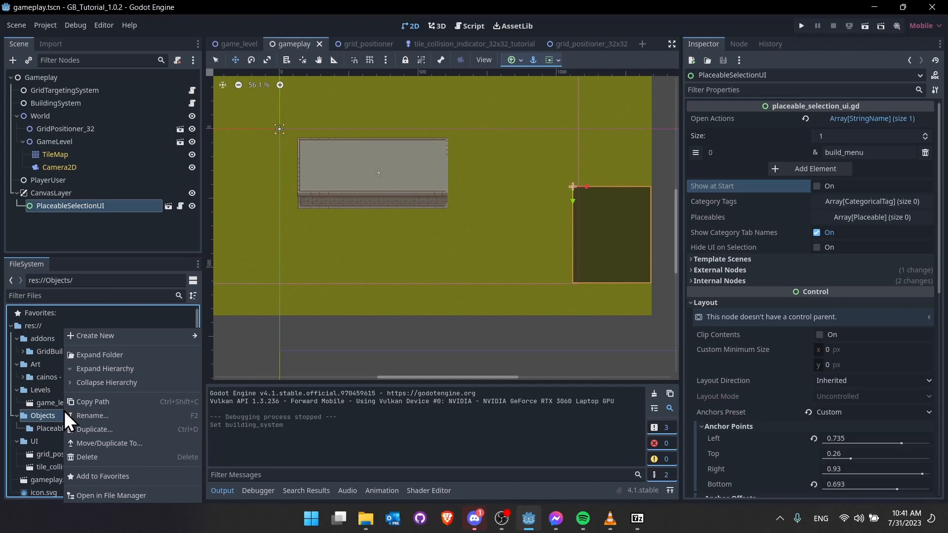
{"action": "mouse_move", "coordinate": [119, 340]}
{"action": "left_click", "coordinate": [248, 353]}
{"action": "left_click", "coordinate": [460, 197]}
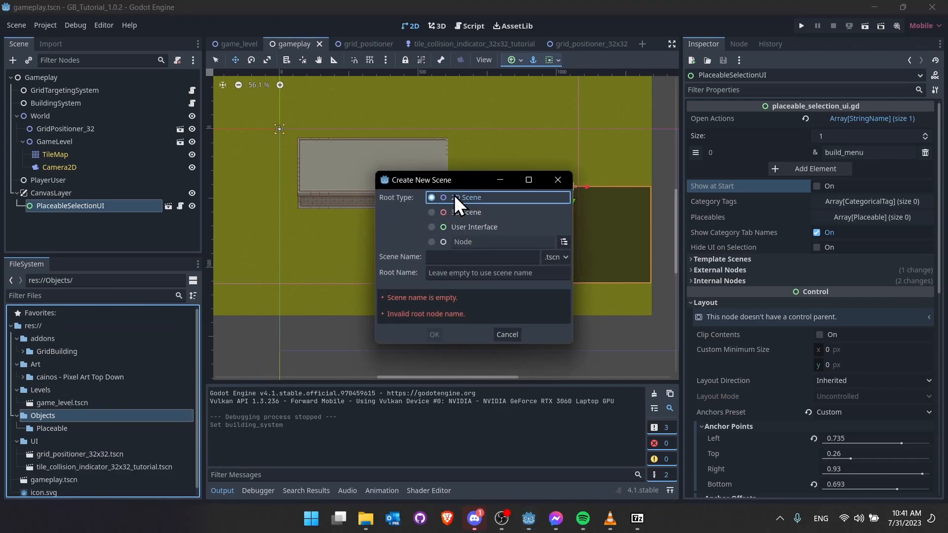
{"action": "left_click", "coordinate": [473, 252]}
{"action": "type", "text": "test_object"}
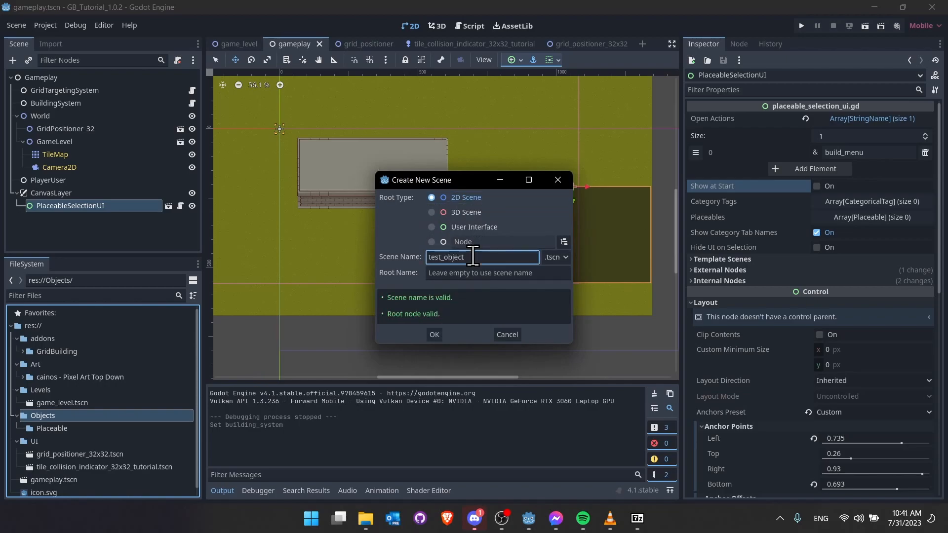
{"action": "left_click", "coordinate": [435, 334]}
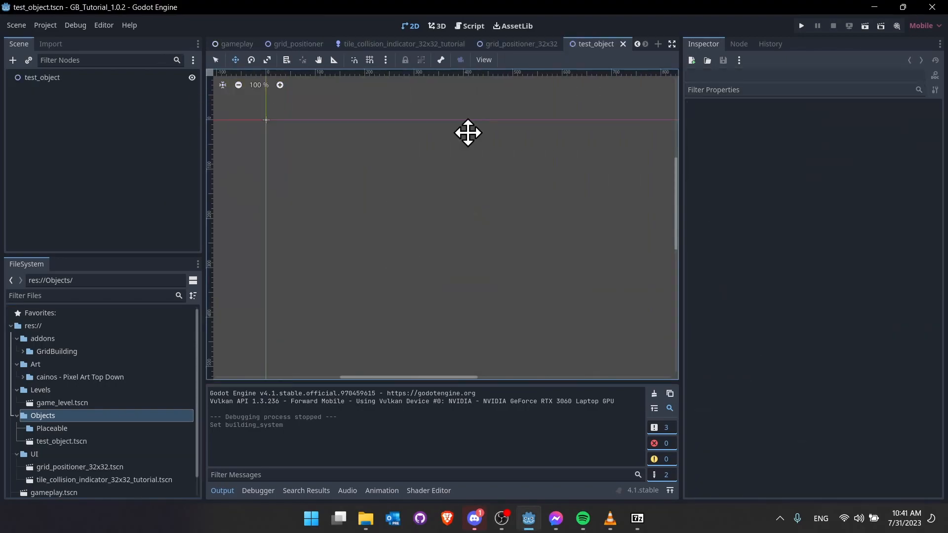
- Add a Sprite2D child node under the test_object root
{"action": "left_click", "coordinate": [44, 81]}
{"action": "middle_click_drag", "start_coordinate": [306, 120], "coordinate": [444, 191]}
{"action": "scroll", "coordinate": [431, 190], "scroll_direction": "up", "scroll_amount": 6}
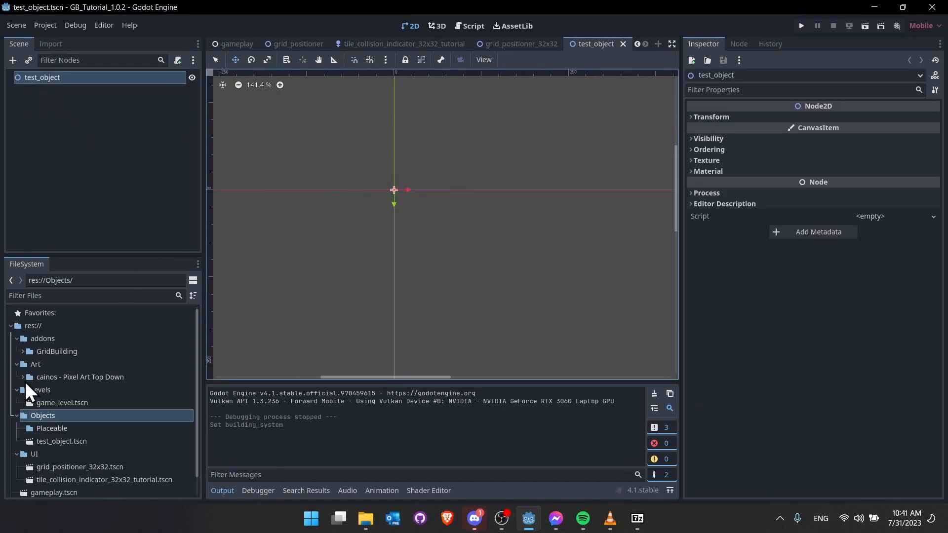
{"action": "left_click", "coordinate": [23, 378]}
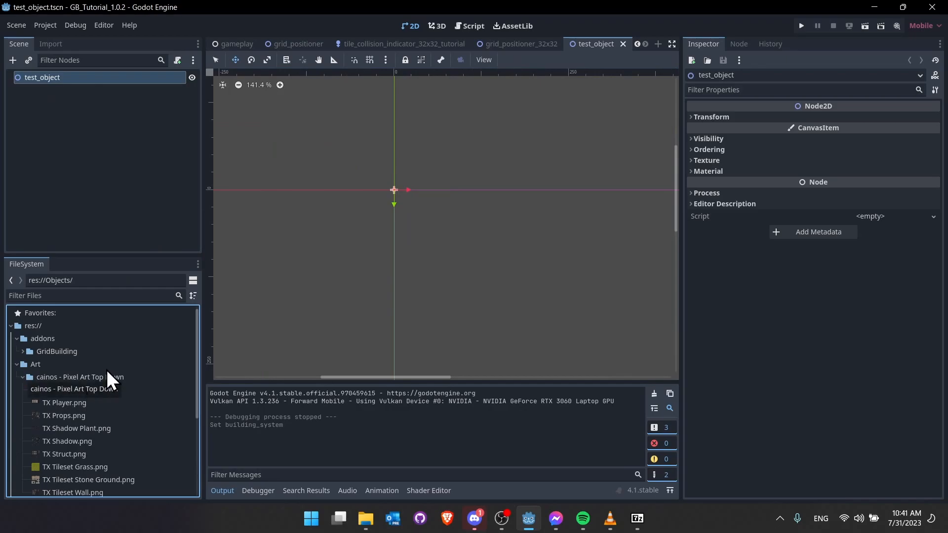
{"action": "scroll", "coordinate": [101, 366], "scroll_direction": "down", "scroll_amount": 1}
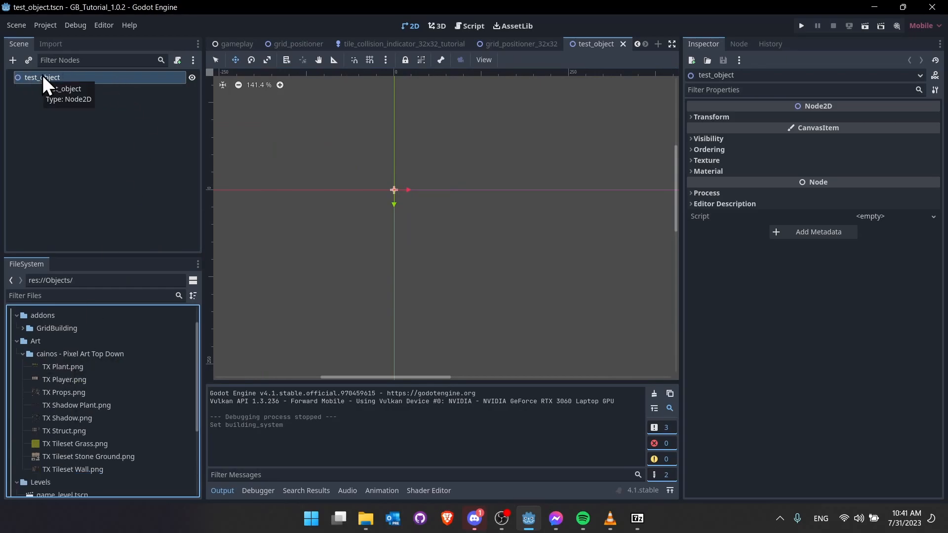
{"action": "right_click", "coordinate": [63, 79]}
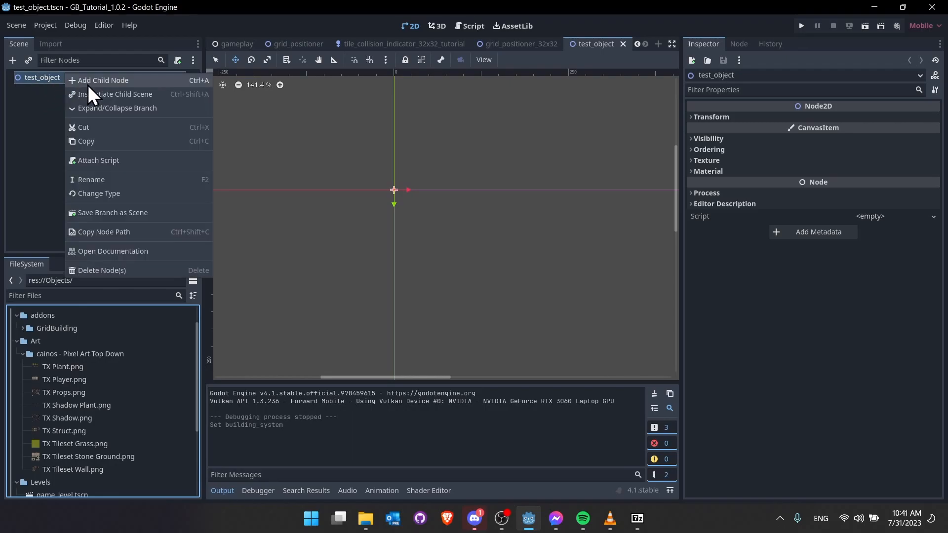
{"action": "left_click", "coordinate": [88, 85]}
{"action": "type", "text": "sprite"}
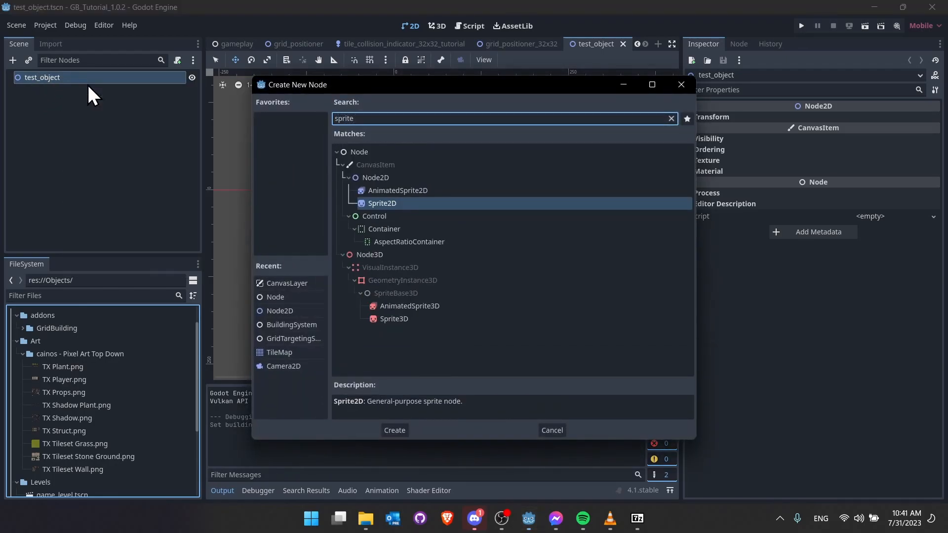
{"action": "key", "text": "Return"}
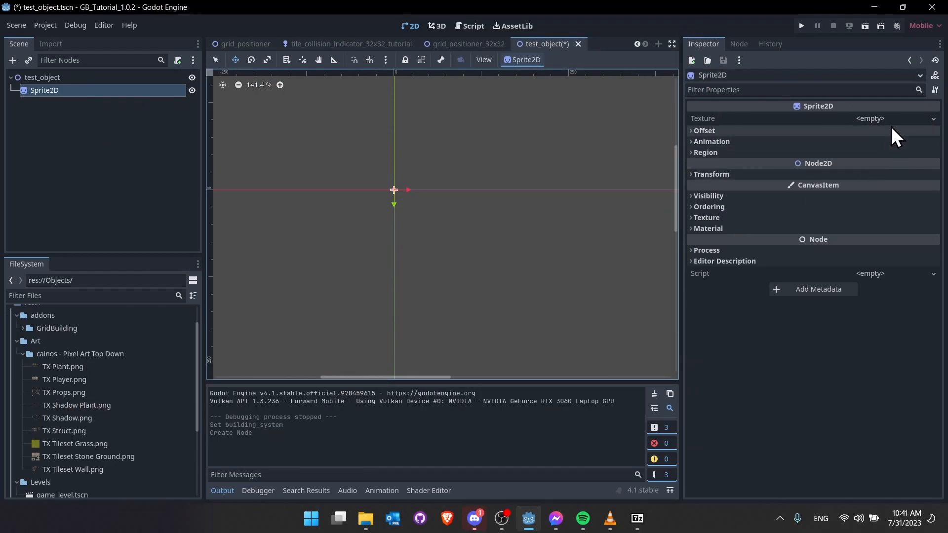
- Give the sprite a new AtlasTexture using TX Props.png as its atlas
{"action": "left_click", "coordinate": [933, 118]}
{"action": "left_click", "coordinate": [876, 199]}
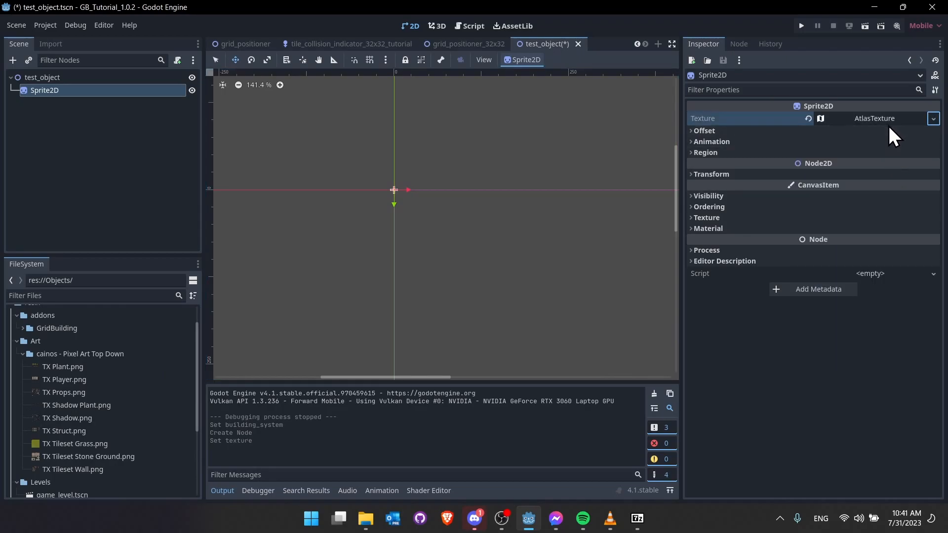
{"action": "left_click", "coordinate": [888, 119]}
{"action": "left_click_drag", "start_coordinate": [72, 392], "coordinate": [878, 263]}
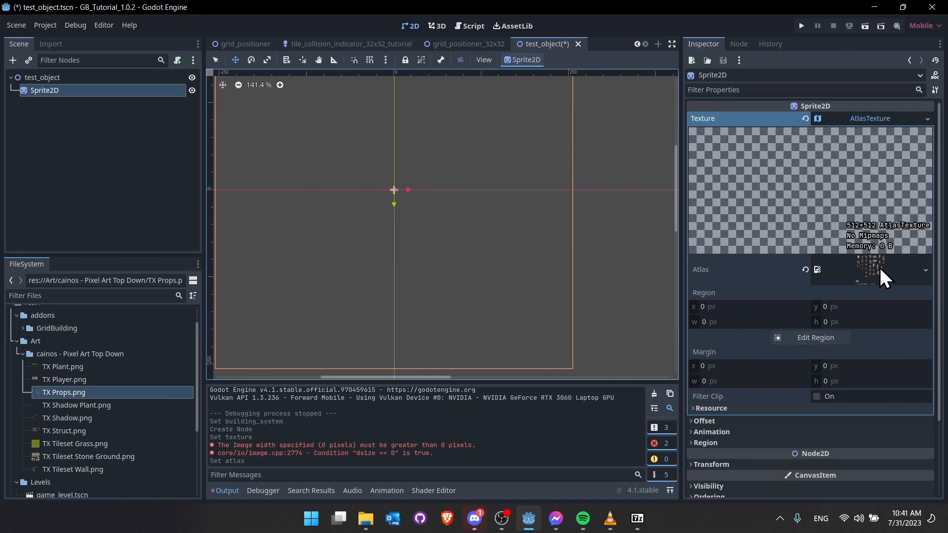
- In the atlas Region Editor, enable grid snapping with a 32 × 32 px step
{"action": "left_click", "coordinate": [824, 339]}
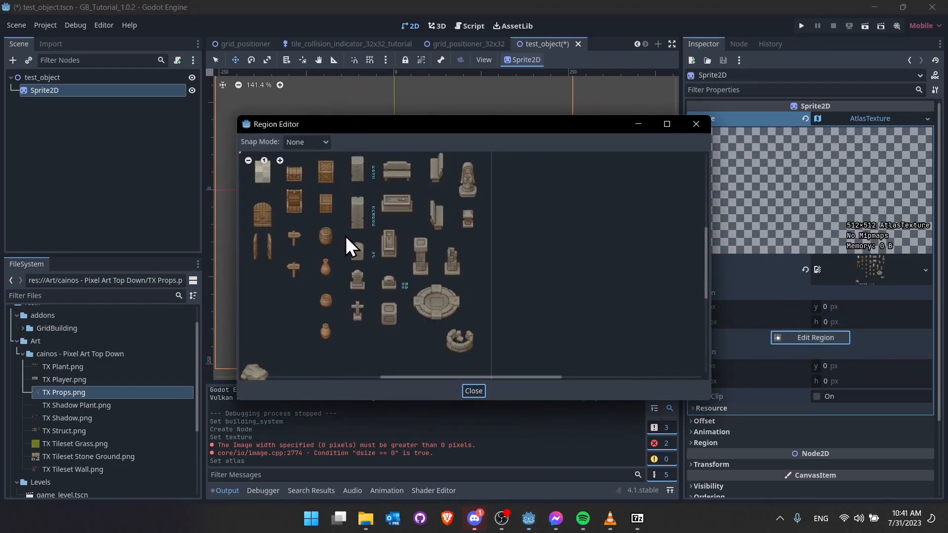
{"action": "middle_click_drag", "start_coordinate": [346, 268], "coordinate": [330, 212]}
{"action": "scroll", "coordinate": [426, 224], "scroll_direction": "up", "scroll_amount": 4}
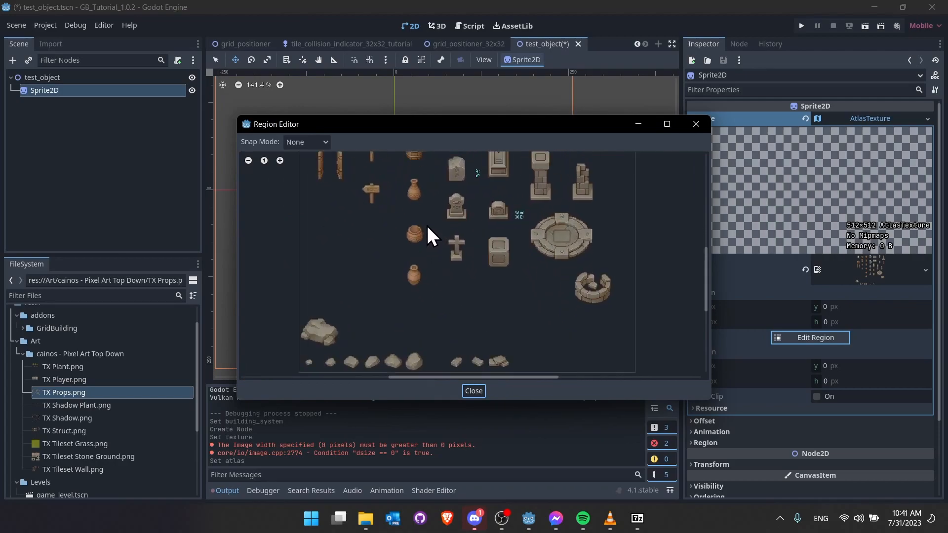
{"action": "middle_click_drag", "start_coordinate": [428, 287], "coordinate": [406, 267]}
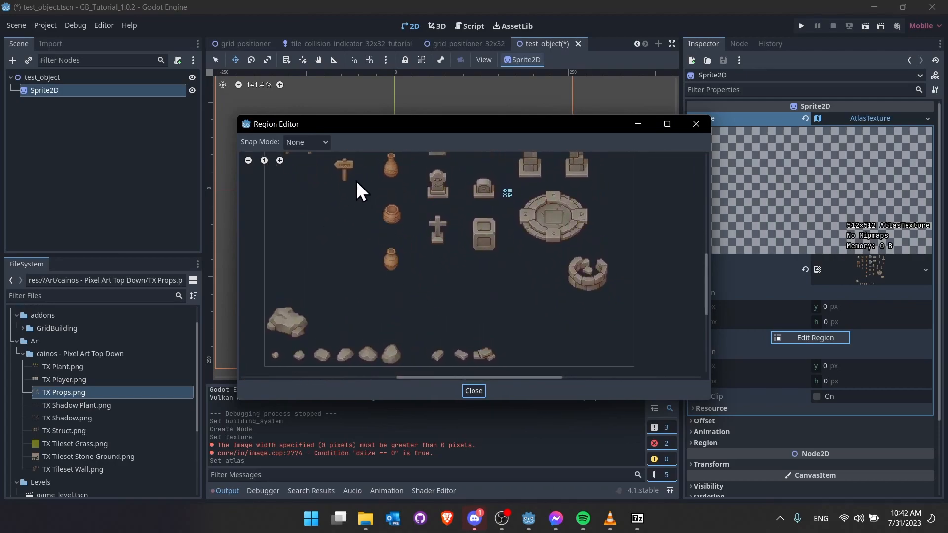
{"action": "left_click", "coordinate": [301, 141]}
{"action": "left_click", "coordinate": [316, 185]}
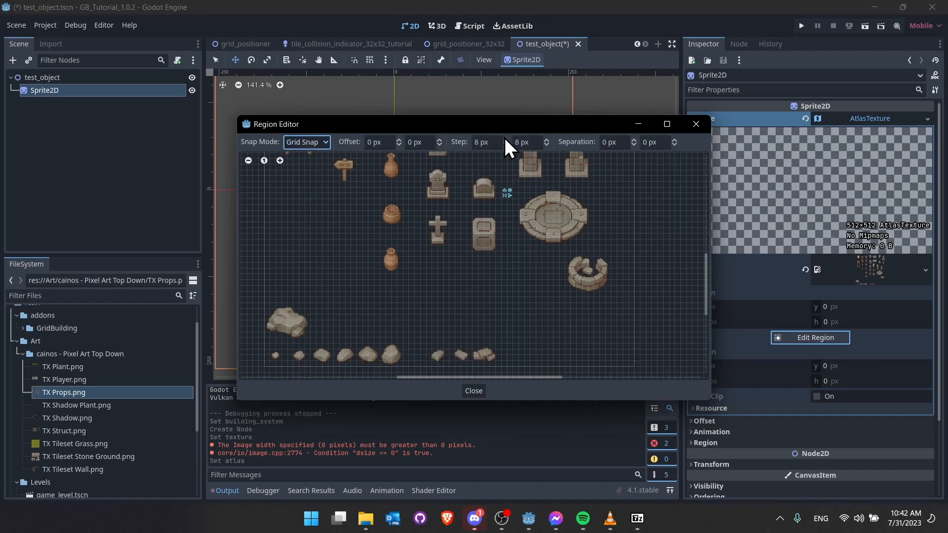
{"action": "type", "text": "32"}
{"action": "mouse_move", "coordinate": [473, 141]}
{"action": "left_mouse_down"}
{"action": "mouse_move", "coordinate": [539, 147]}
{"action": "mouse_move", "coordinate": [471, 145]}
{"action": "left_mouse_up"}
{"action": "key", "text": "Tab"}
{"action": "type", "text": "32"}
{"action": "key", "text": "Tab"}
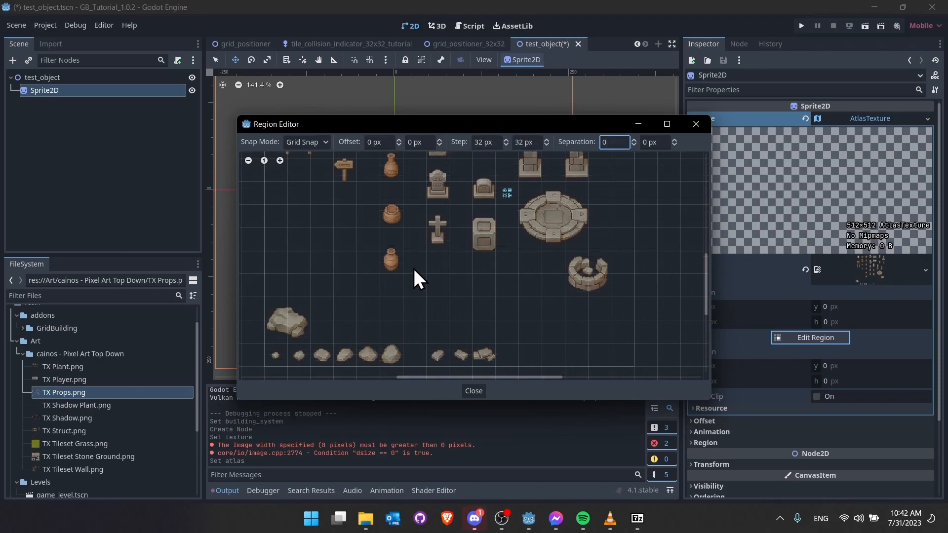
- Mark the 64×64 rock at the bottom of the atlas as the region and center it on the canvas
{"action": "middle_click_drag", "start_coordinate": [465, 185], "coordinate": [484, 379]}
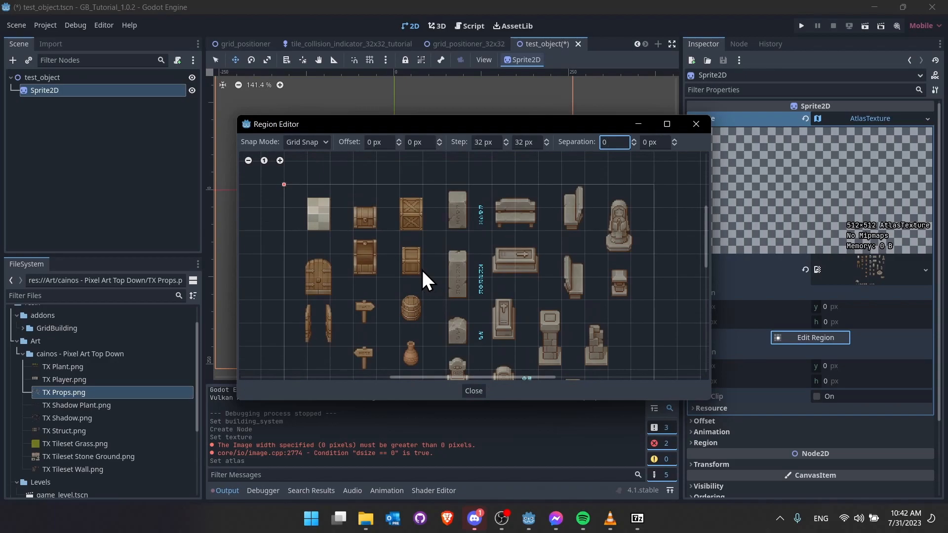
{"action": "middle_click_drag", "start_coordinate": [356, 321], "coordinate": [365, 201]}
{"action": "middle_click_drag", "start_coordinate": [374, 310], "coordinate": [380, 201]}
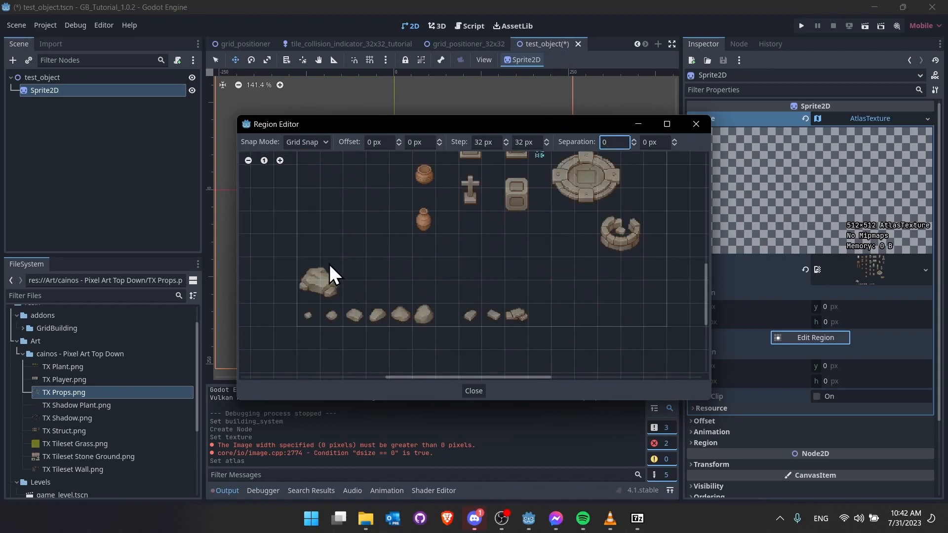
{"action": "left_click_drag", "start_coordinate": [304, 260], "coordinate": [340, 295]}
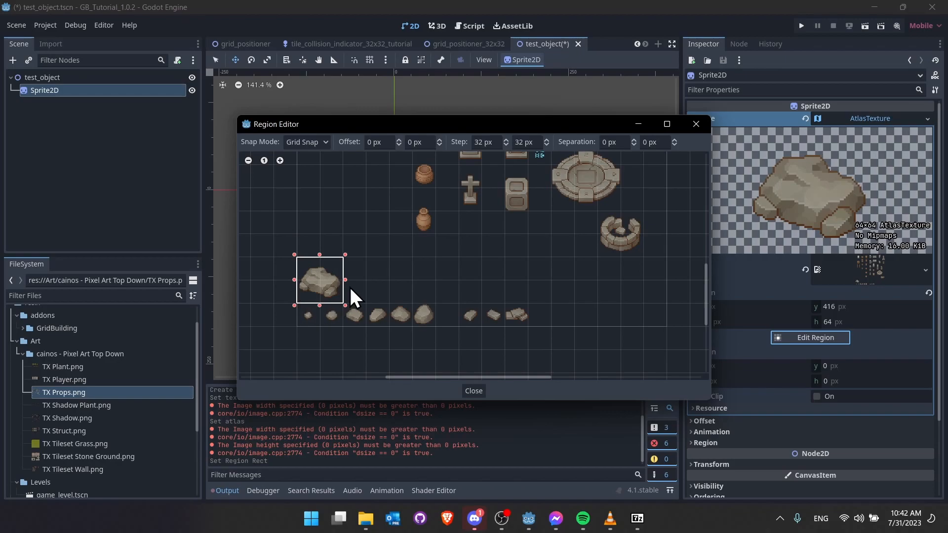
{"action": "left_click", "coordinate": [474, 391]}
{"action": "scroll", "coordinate": [392, 216], "scroll_direction": "up", "scroll_amount": 5}
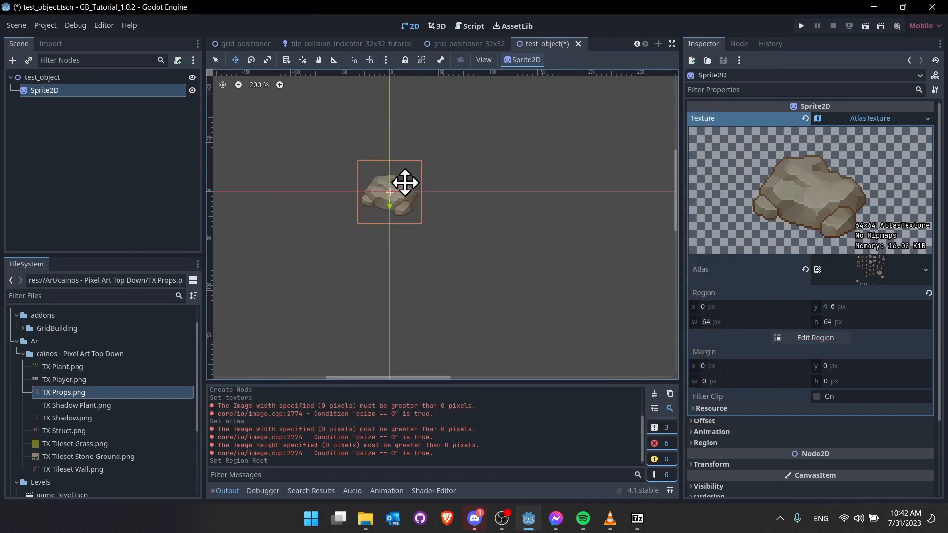
{"action": "middle_click_drag", "start_coordinate": [393, 215], "coordinate": [415, 225]}
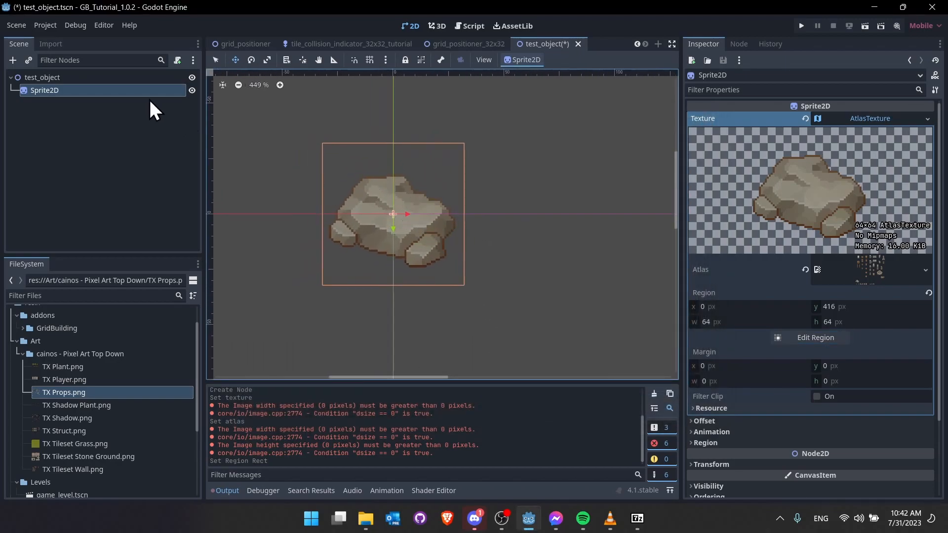
- Change the test_object root node's type to StaticBody2D
{"action": "left_click", "coordinate": [108, 80]}
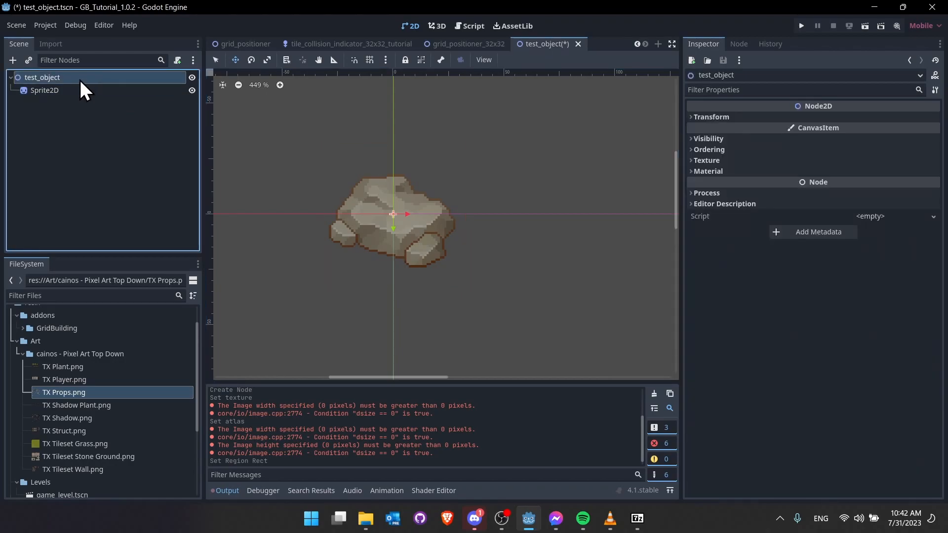
{"action": "right_click", "coordinate": [80, 77]}
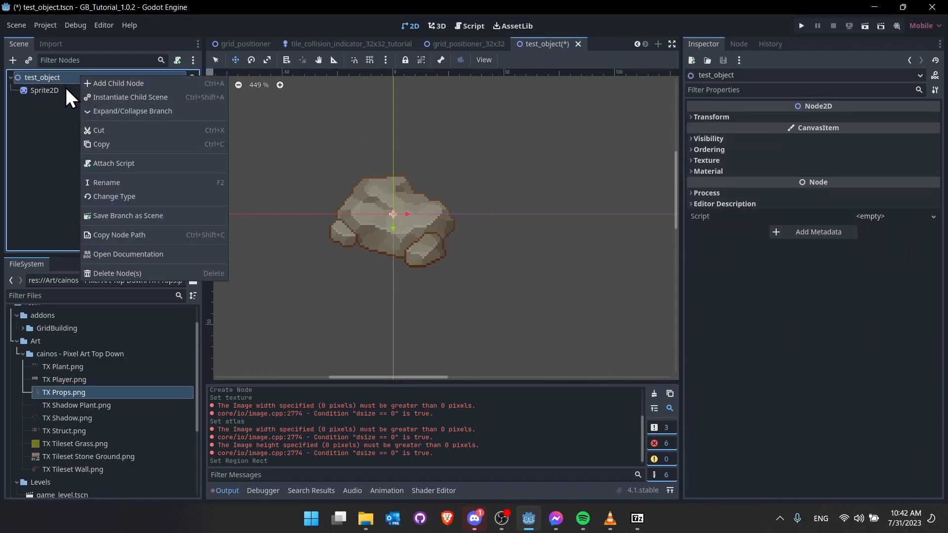
{"action": "left_click", "coordinate": [116, 197]}
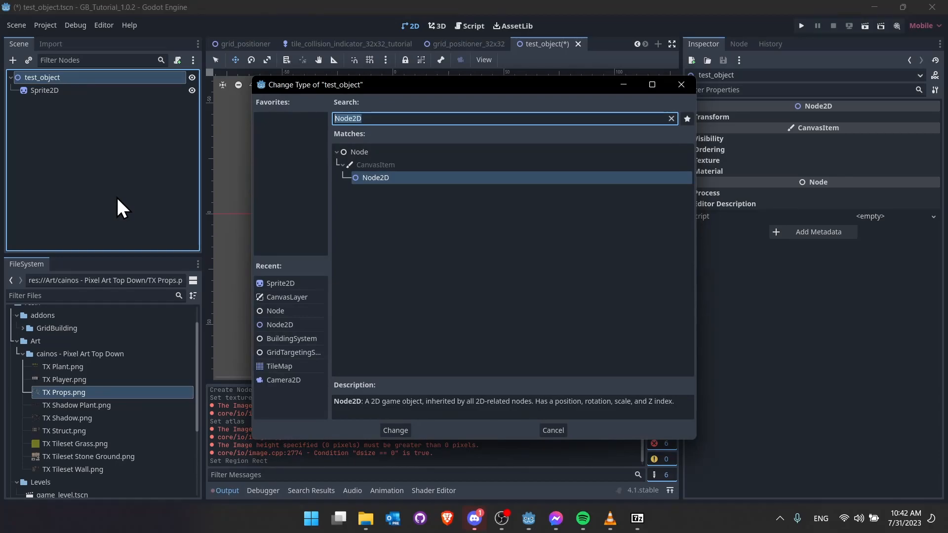
{"action": "type", "text": "static"}
{"action": "key", "text": "Return"}
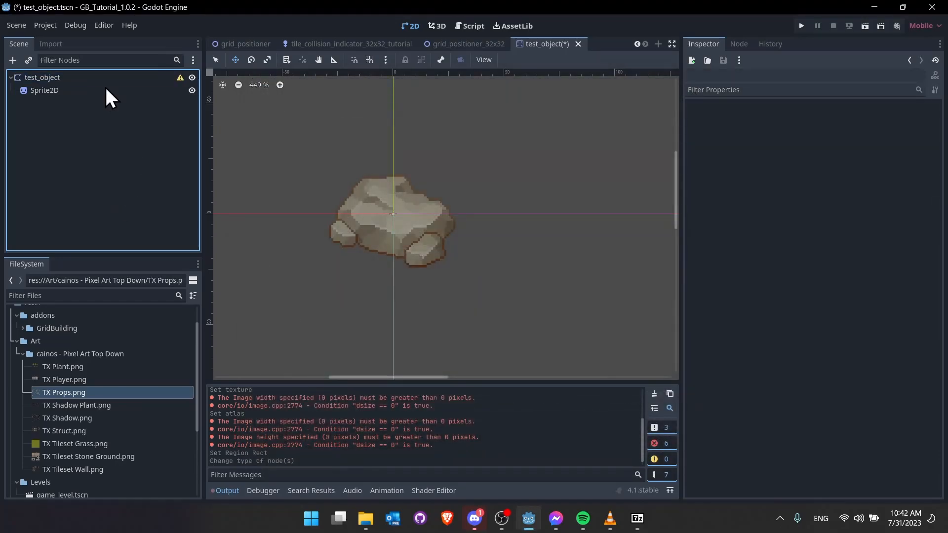
- Add a CollisionShape2D child to the test_object root
{"action": "left_click", "coordinate": [97, 76]}
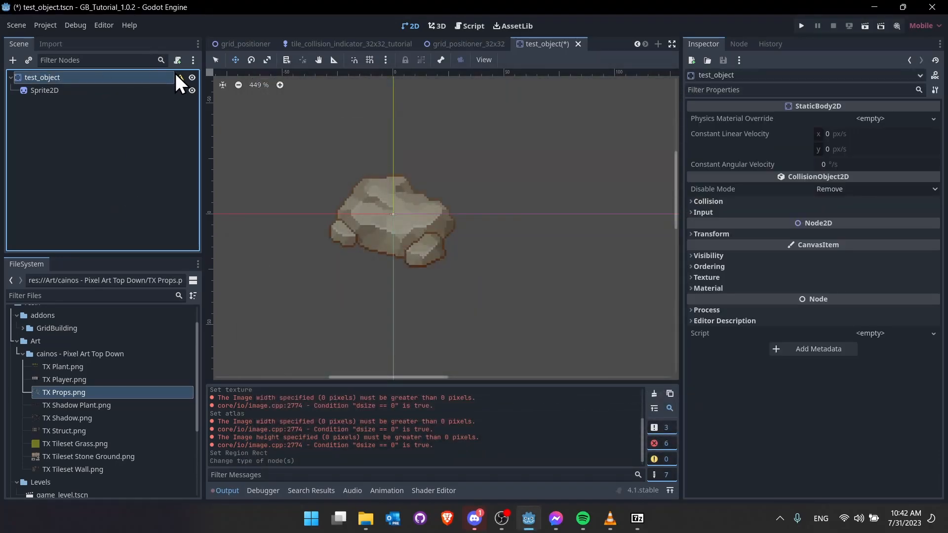
{"action": "right_click", "coordinate": [168, 76]}
{"action": "left_click", "coordinate": [187, 87]}
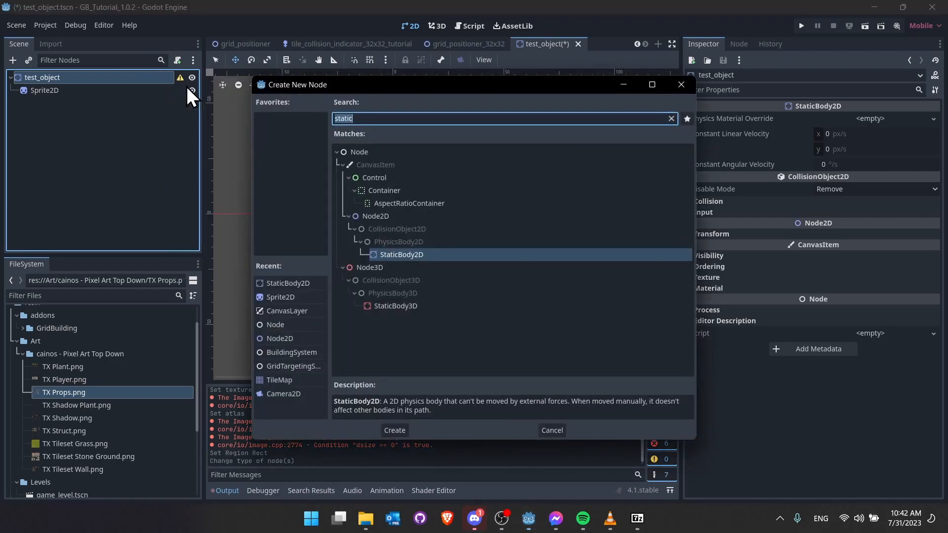
{"action": "type", "text": "collision"}
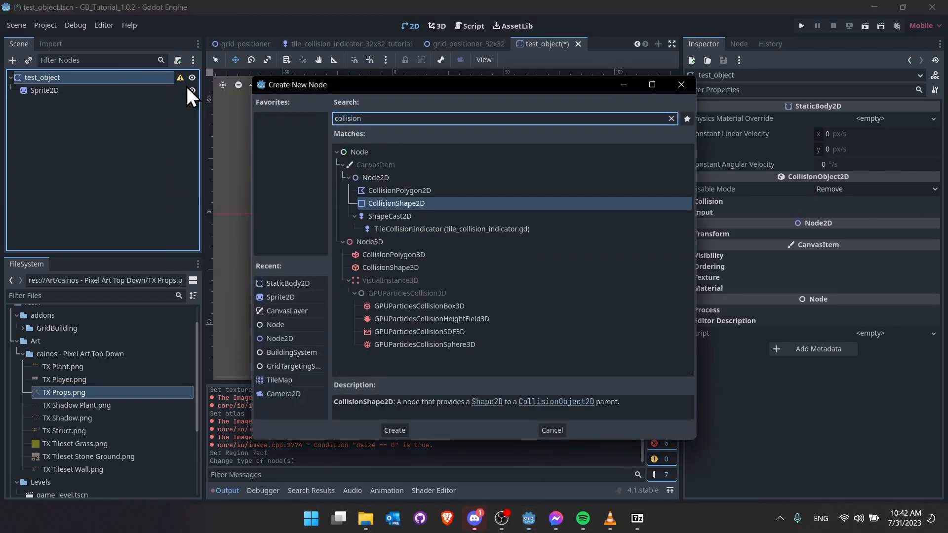
{"action": "key", "text": "Return"}
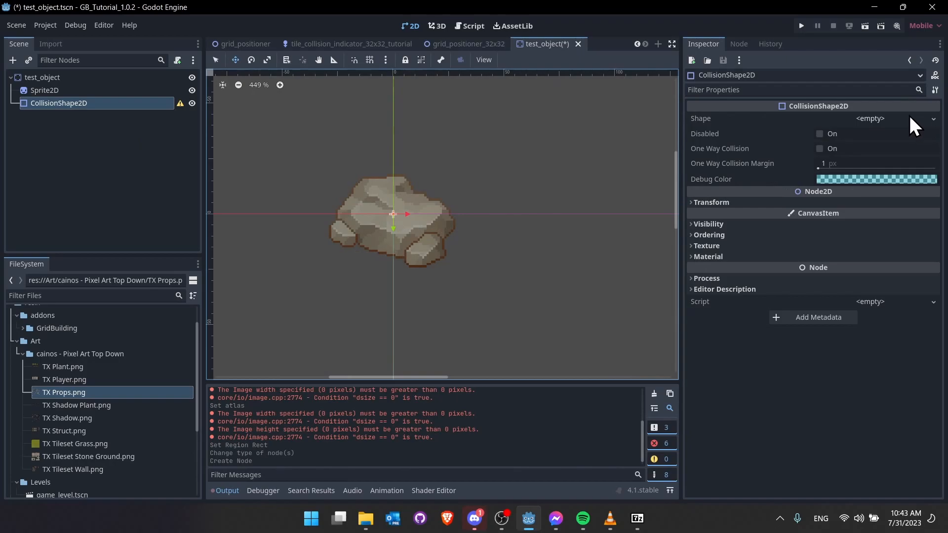
- Assign a new CapsuleShape2D, stretch it over the rock, and set its rotation to 90°
{"action": "left_click", "coordinate": [881, 118]}
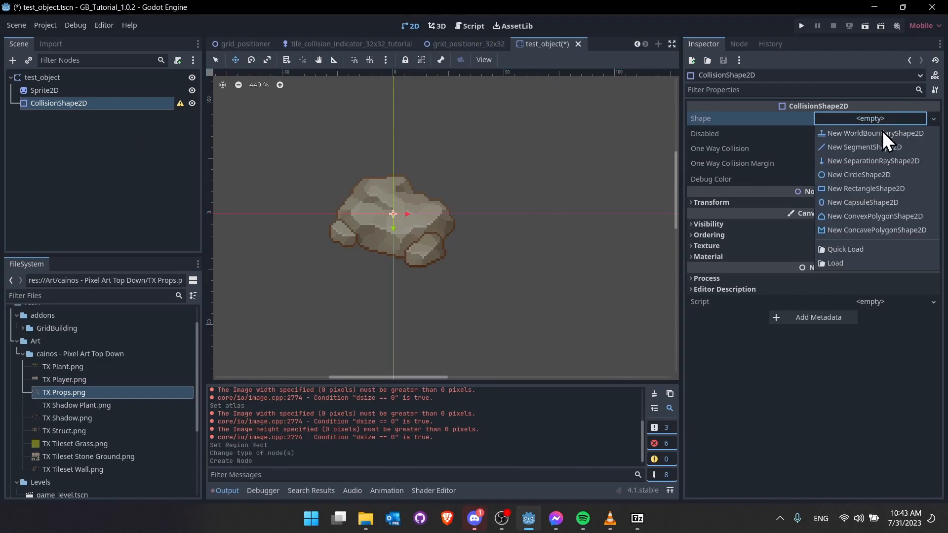
{"action": "left_click", "coordinate": [875, 202]}
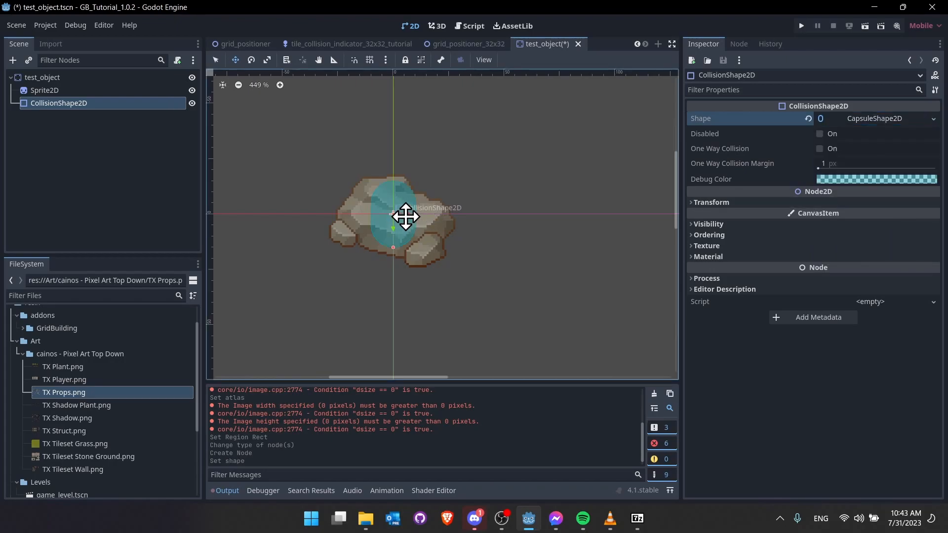
{"action": "left_click_drag", "start_coordinate": [418, 215], "coordinate": [451, 218]}
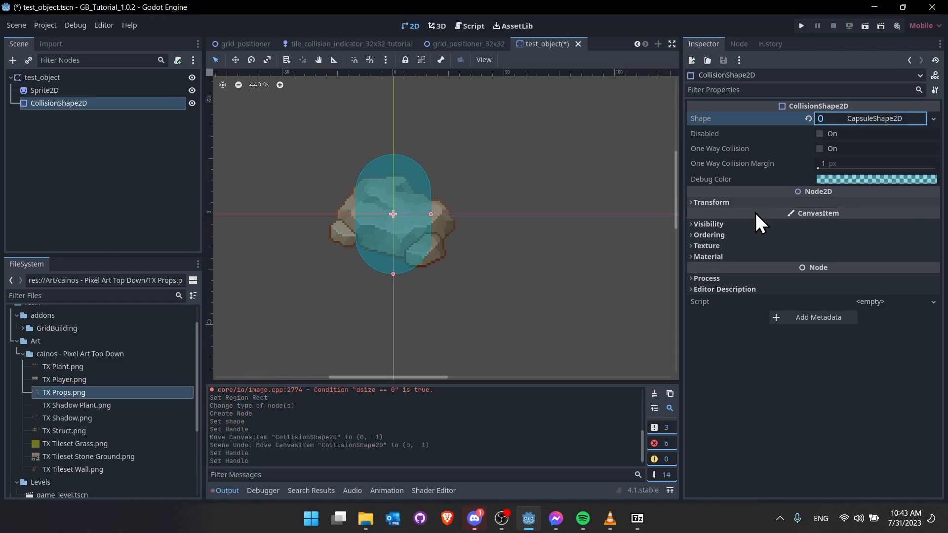
{"action": "left_click", "coordinate": [756, 199]}
{"action": "left_click", "coordinate": [836, 243]}
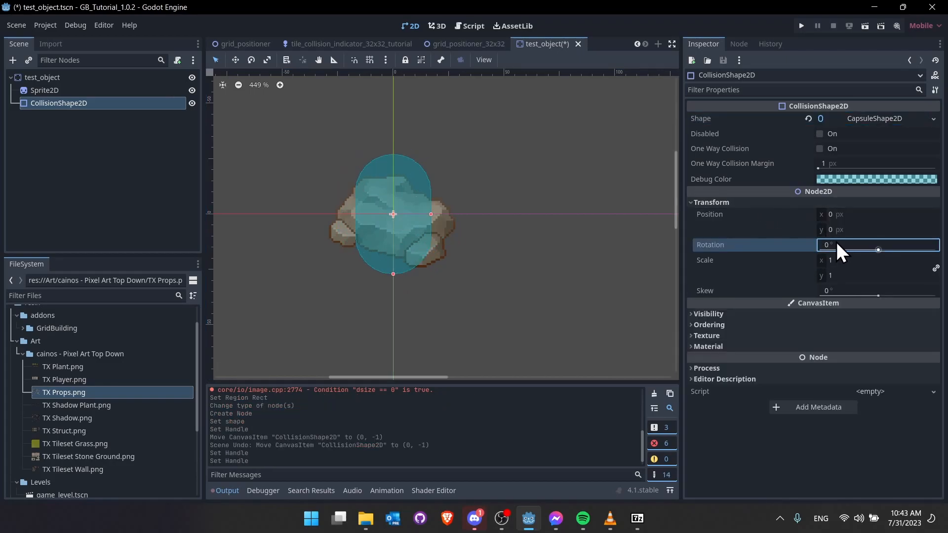
{"action": "type", "text": "90"}
{"action": "key", "text": "Return"}
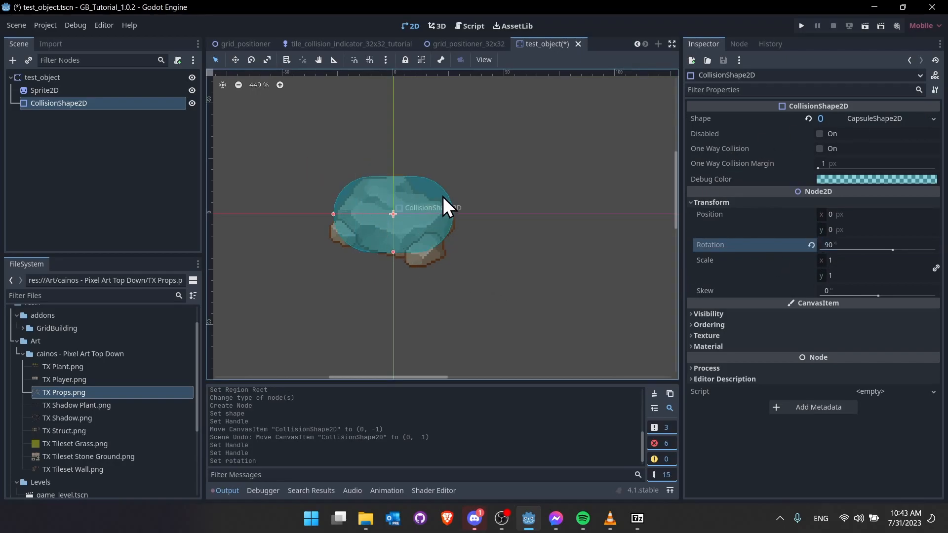
{"action": "left_click", "coordinate": [439, 214]}
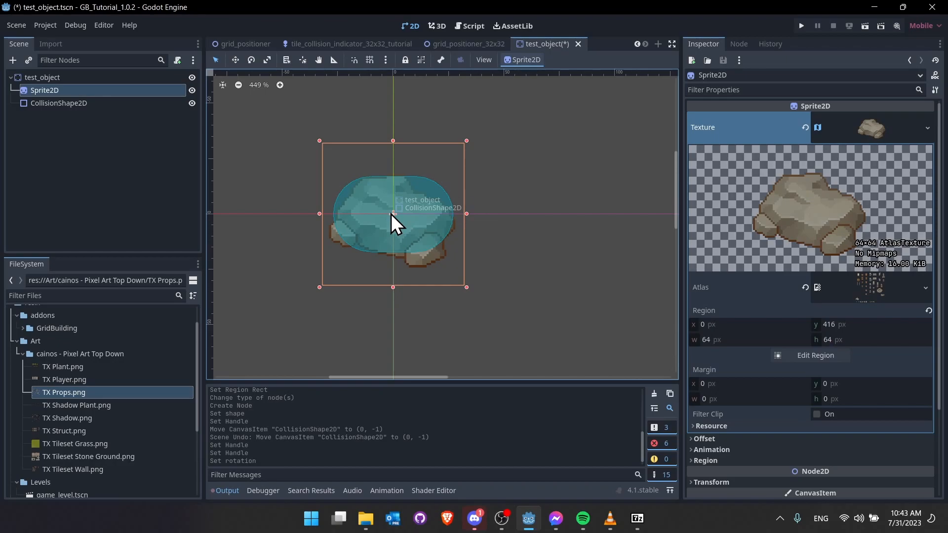
- Move the Sprite2D and CollisionShape2D up together as a pair
{"action": "key", "text": "w"}
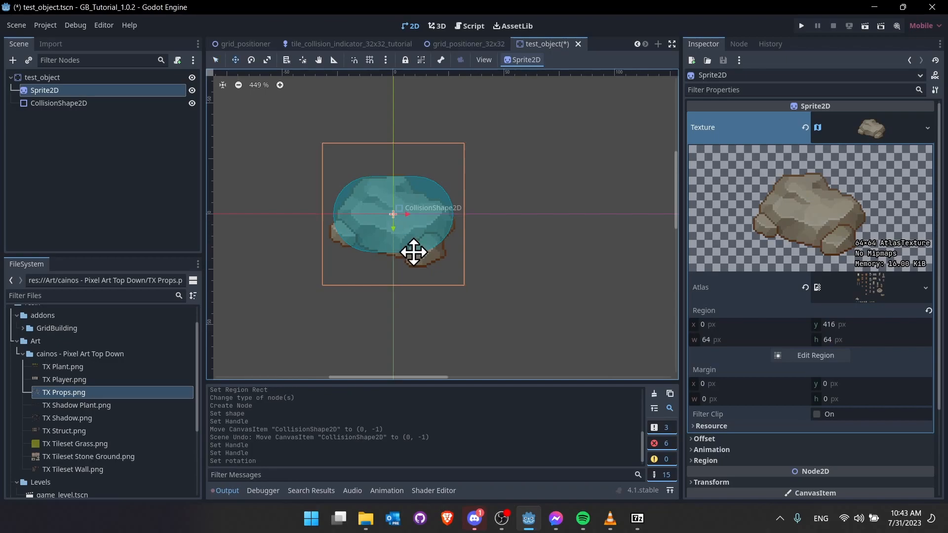
{"action": "left_click", "coordinate": [68, 103], "text": "ctrl"}
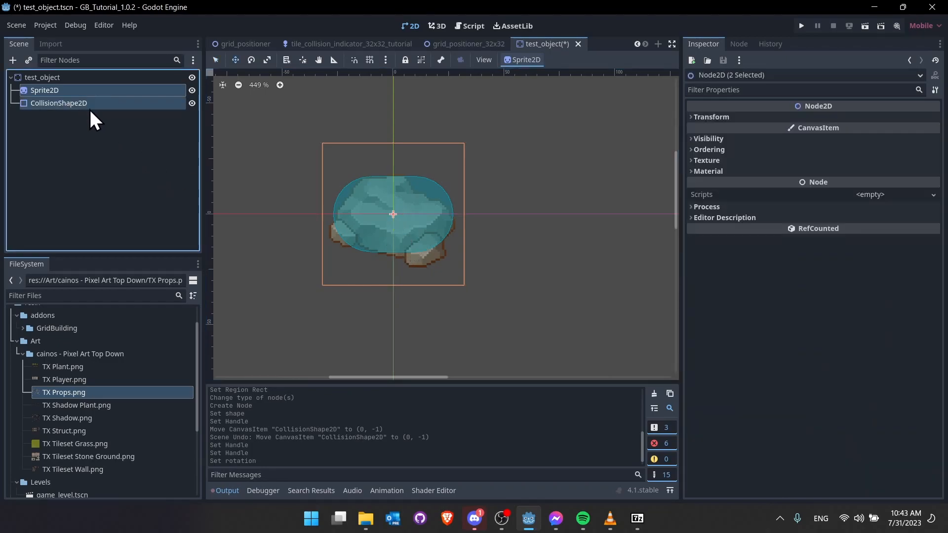
{"action": "left_click_drag", "start_coordinate": [401, 235], "coordinate": [404, 219]}
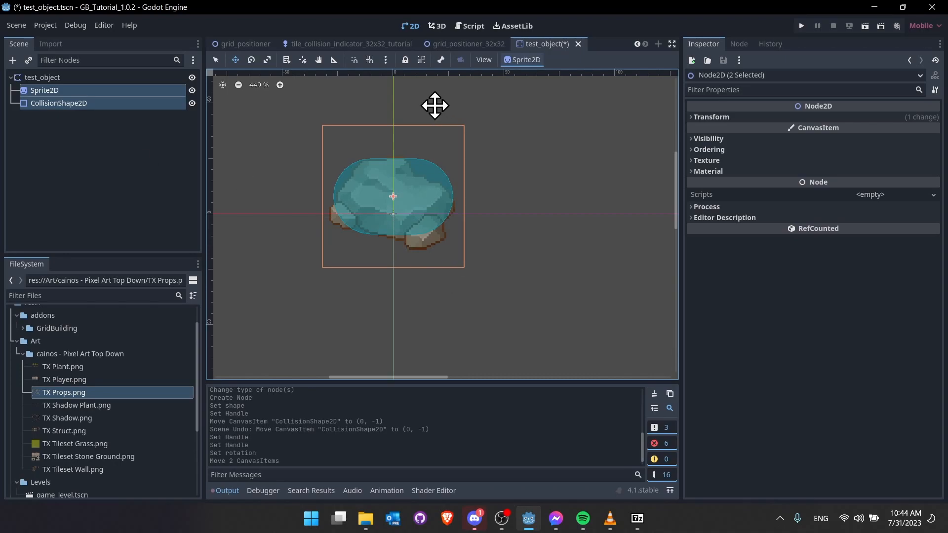
- Enable grid snapping and set the grid step to 16 × 16 px
{"action": "left_click", "coordinate": [369, 60]}
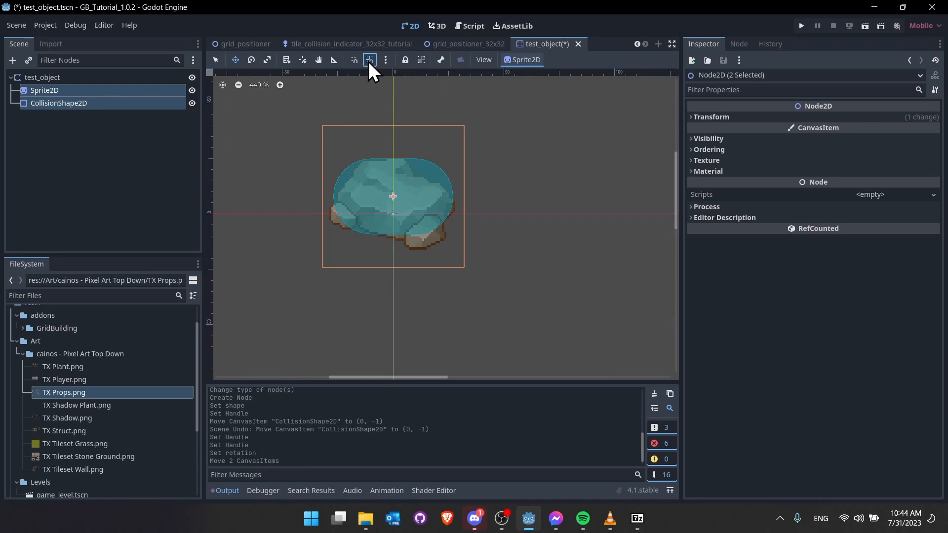
{"action": "left_click", "coordinate": [386, 62]}
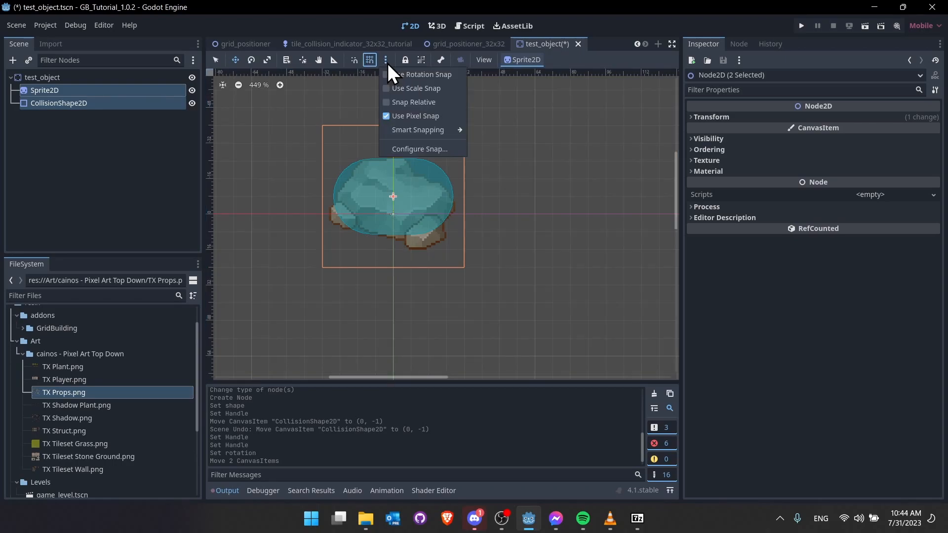
{"action": "left_click", "coordinate": [402, 148]}
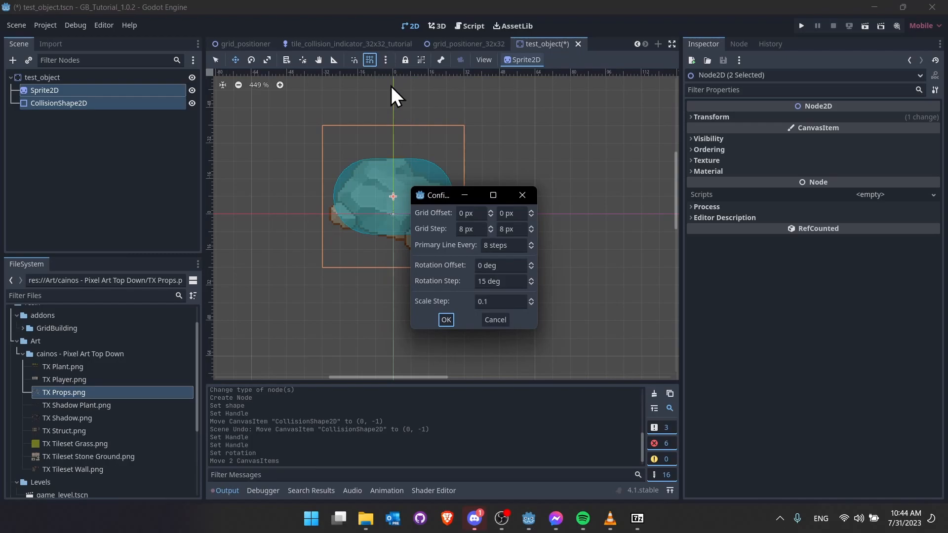
{"action": "left_click", "coordinate": [472, 230]}
{"action": "type", "text": "16"}
{"action": "key", "text": "Tab"}
{"action": "type", "text": "16"}
{"action": "key", "text": "Tab"}
{"action": "key", "text": "BackSpace"}
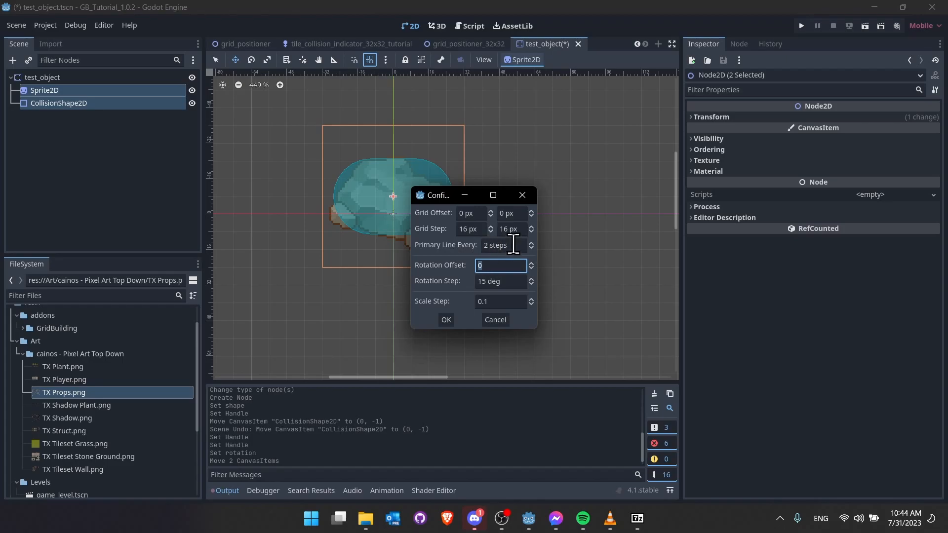
{"action": "left_click", "coordinate": [447, 320]}
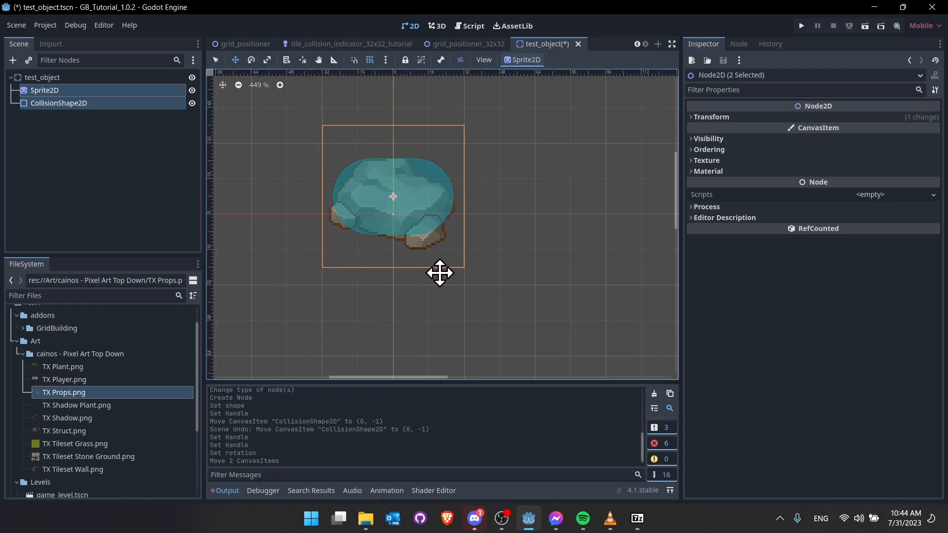
- Set the snap grid offset to 16 × 16 px
{"action": "left_click", "coordinate": [386, 61]}
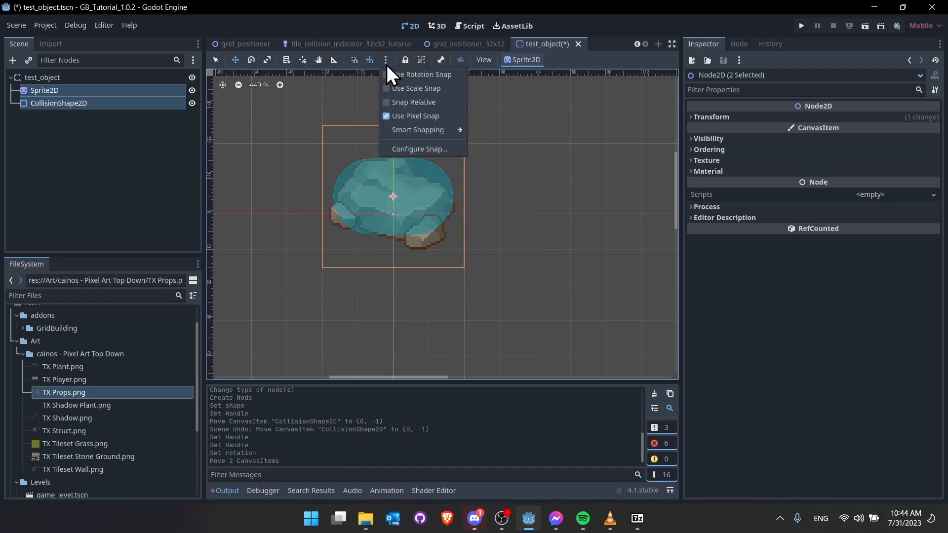
{"action": "left_click", "coordinate": [401, 147]}
{"action": "left_click_drag", "start_coordinate": [450, 195], "coordinate": [563, 171]}
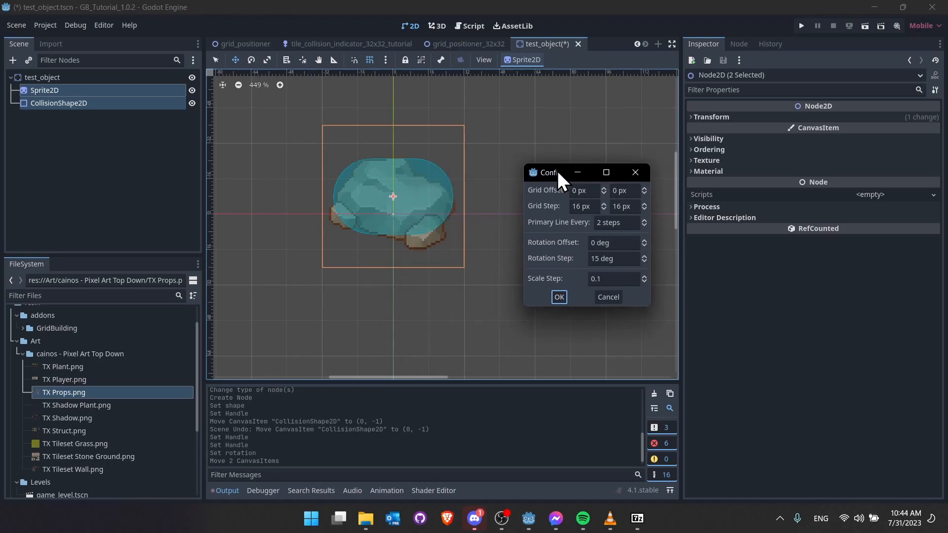
{"action": "left_click", "coordinate": [585, 191]}
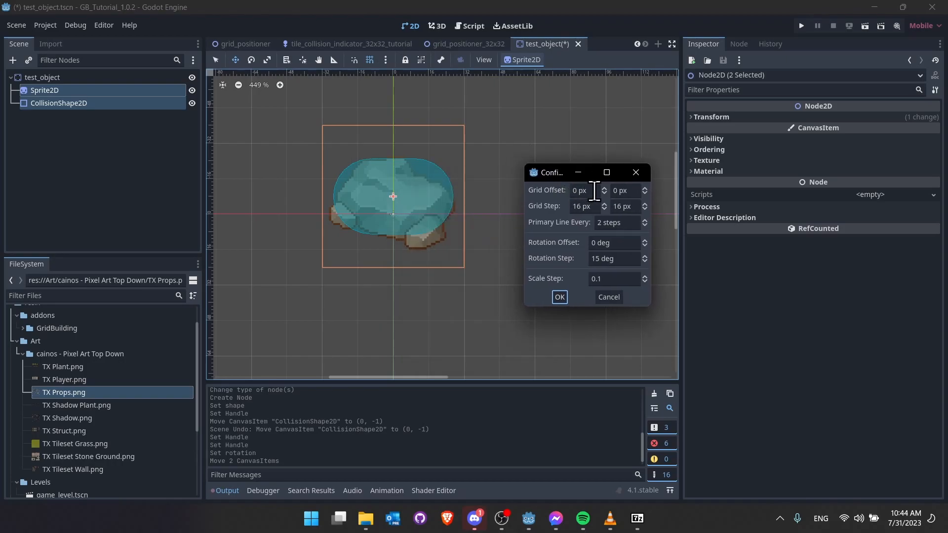
{"action": "type", "text": "16"}
{"action": "left_click", "coordinate": [639, 192]}
{"action": "type", "text": "16"}
{"action": "key", "text": "Tab"}
{"action": "left_click", "coordinate": [562, 300]}
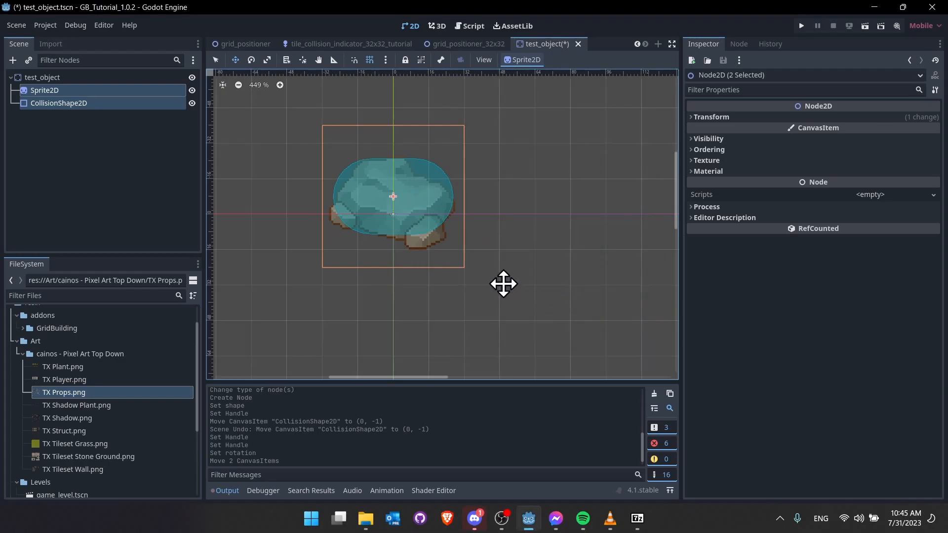
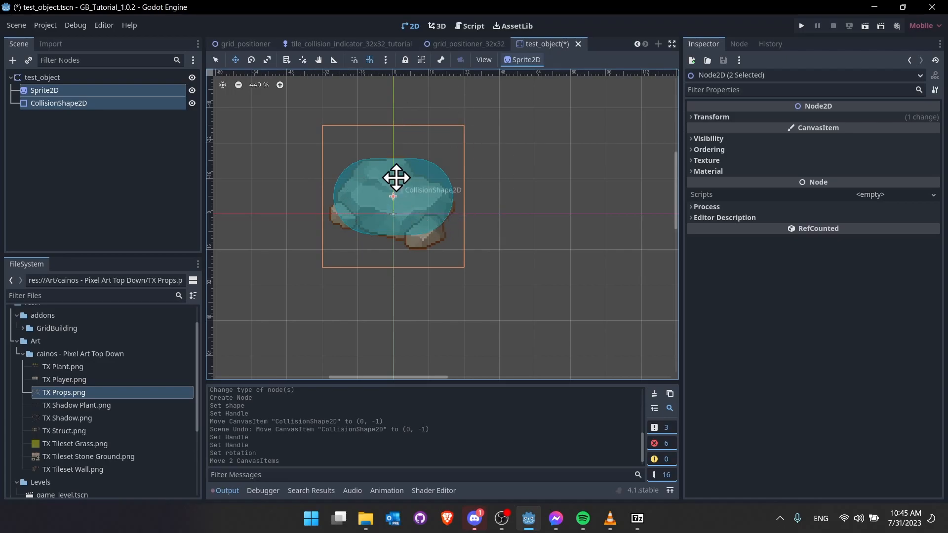
- Move the CollisionShape2D onto the origin and shrink its capsule radius from 17 to 16 px
{"action": "left_click", "coordinate": [114, 105]}
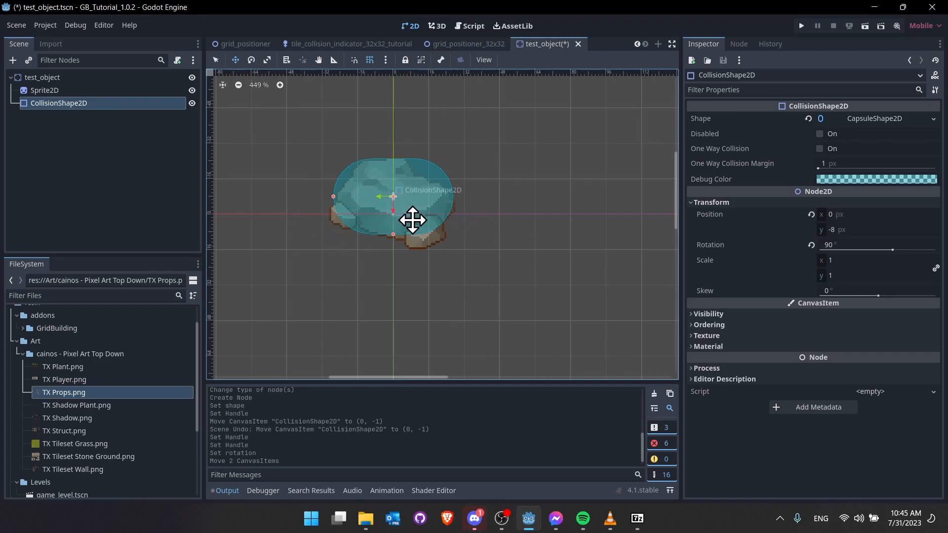
{"action": "left_click_drag", "start_coordinate": [433, 197], "coordinate": [435, 195]}
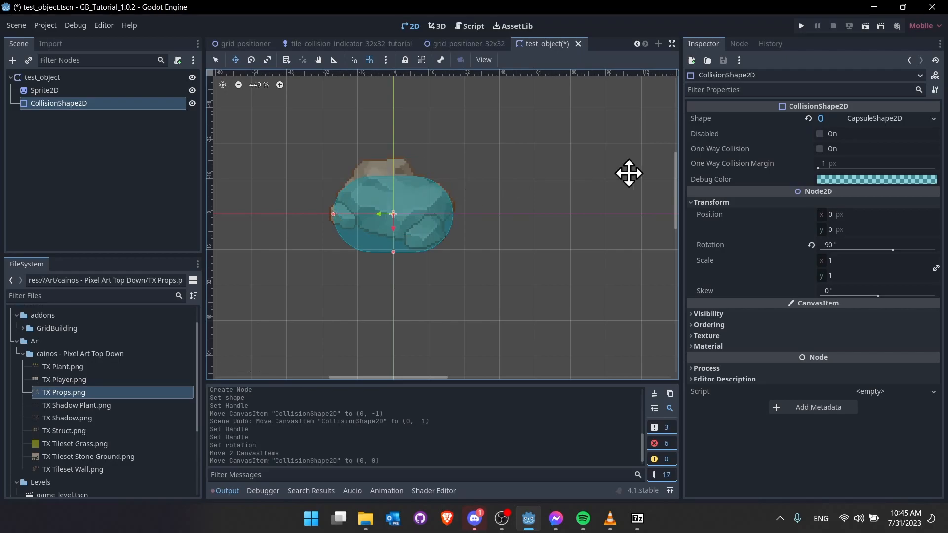
{"action": "left_click", "coordinate": [837, 121]}
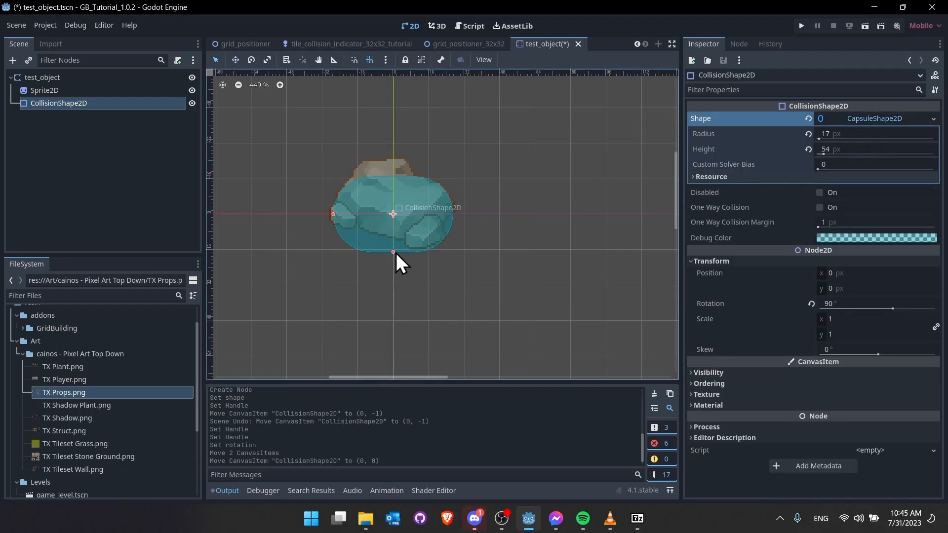
{"action": "left_click_drag", "start_coordinate": [393, 253], "coordinate": [393, 242]}
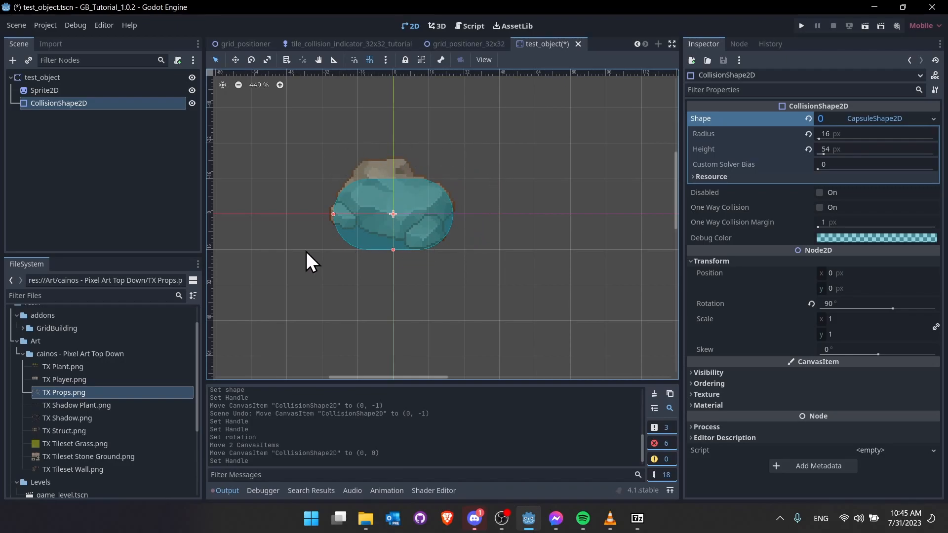
{"action": "left_click", "coordinate": [485, 211]}
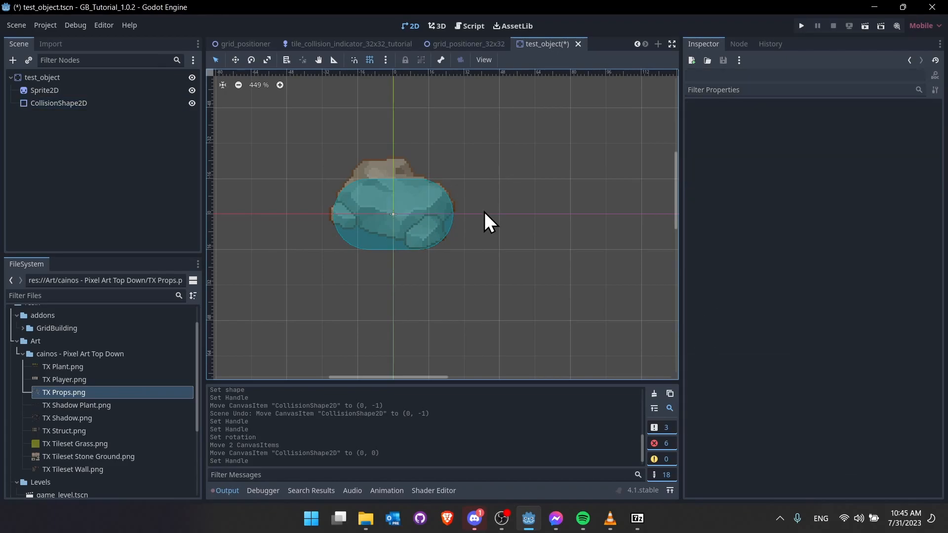
- Save the rock scene and show the test_object root's Collision layer and mask settings
{"action": "key", "text": "ctrl+s"}
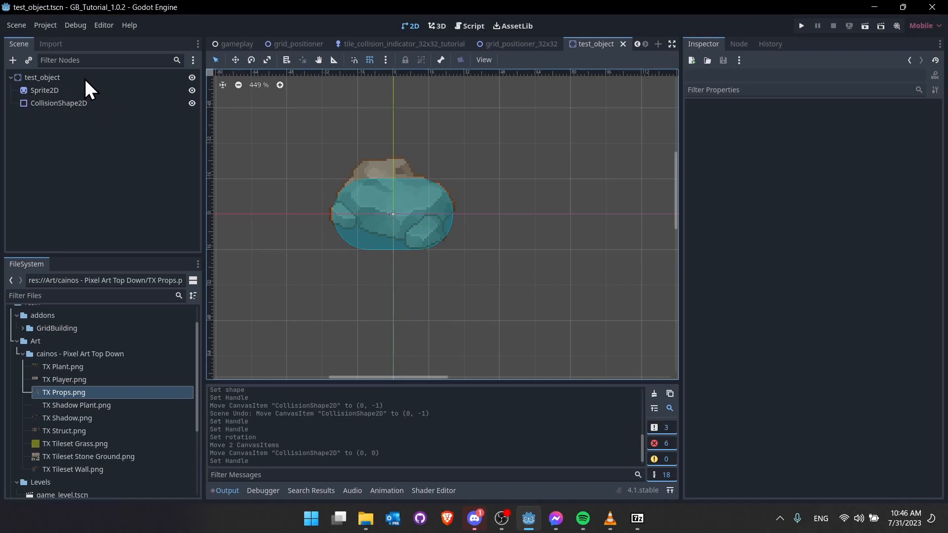
{"action": "left_click", "coordinate": [36, 77]}
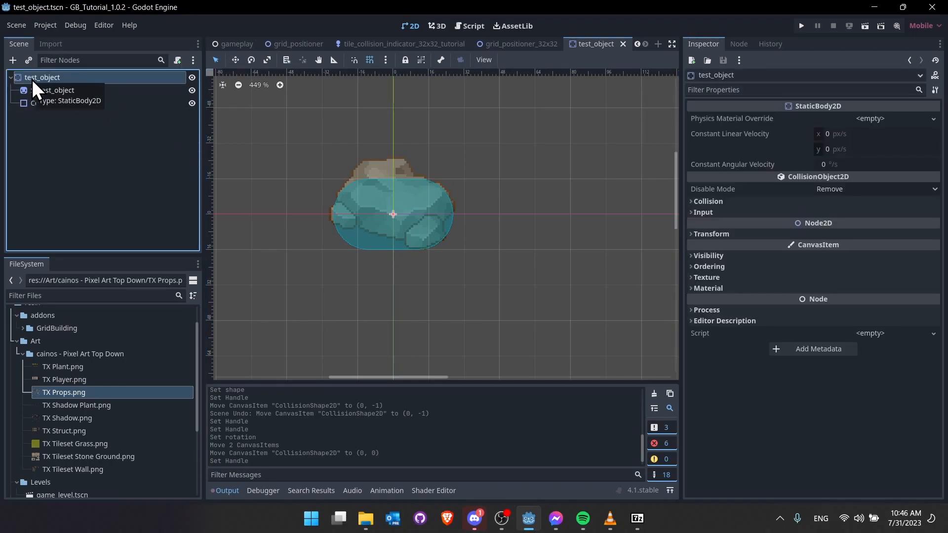
{"action": "left_click", "coordinate": [711, 200]}
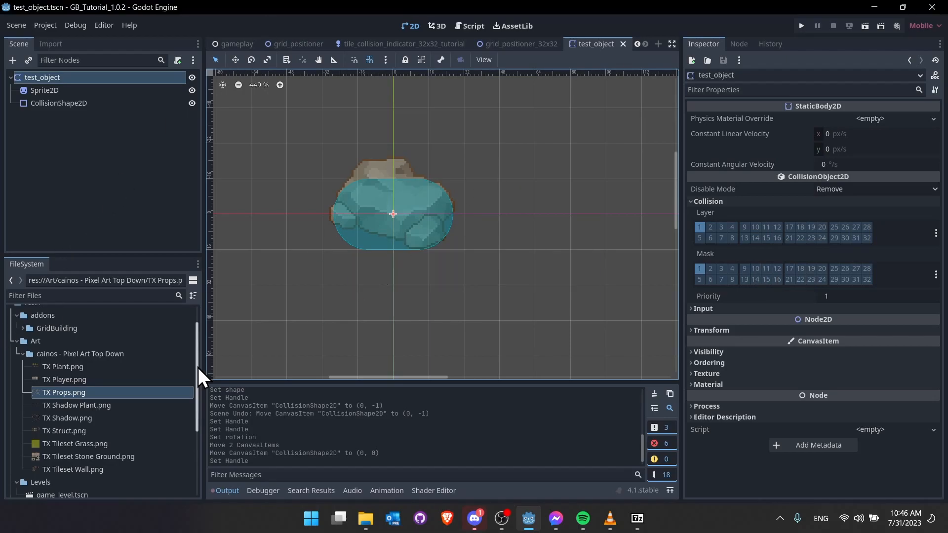
- In the Placeable folder, create a new Placeable-type resource named placeable_big_rock.tres
{"action": "left_click", "coordinate": [24, 354]}
{"action": "left_click", "coordinate": [73, 411]}
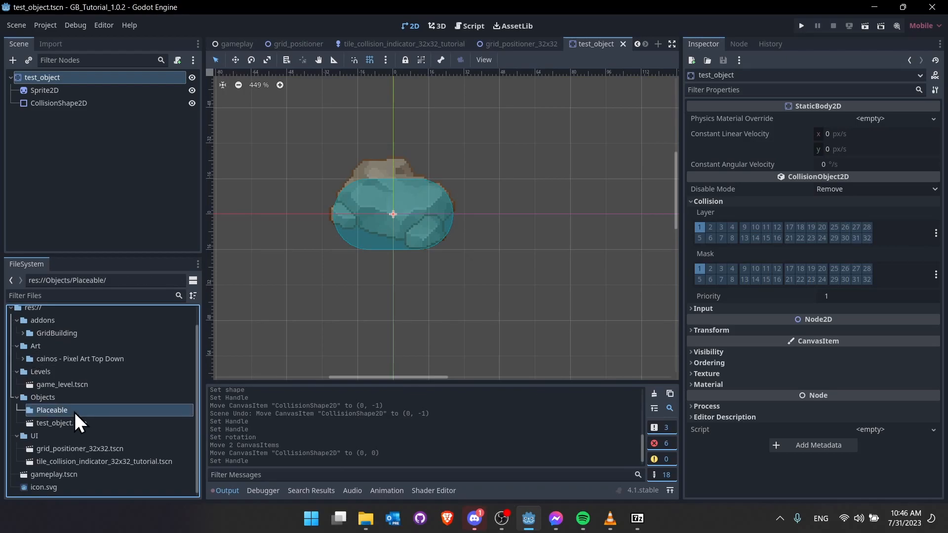
{"action": "right_click", "coordinate": [65, 407]}
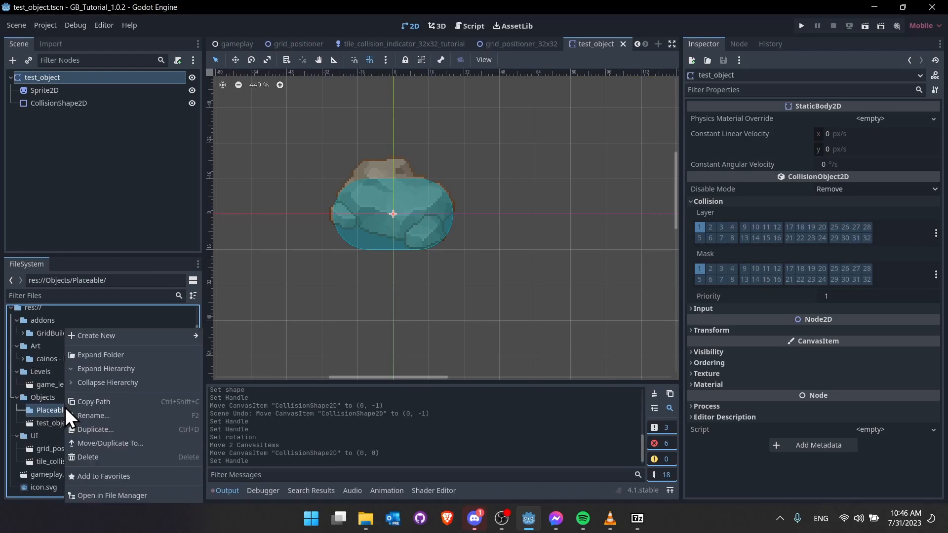
{"action": "mouse_move", "coordinate": [99, 342]}
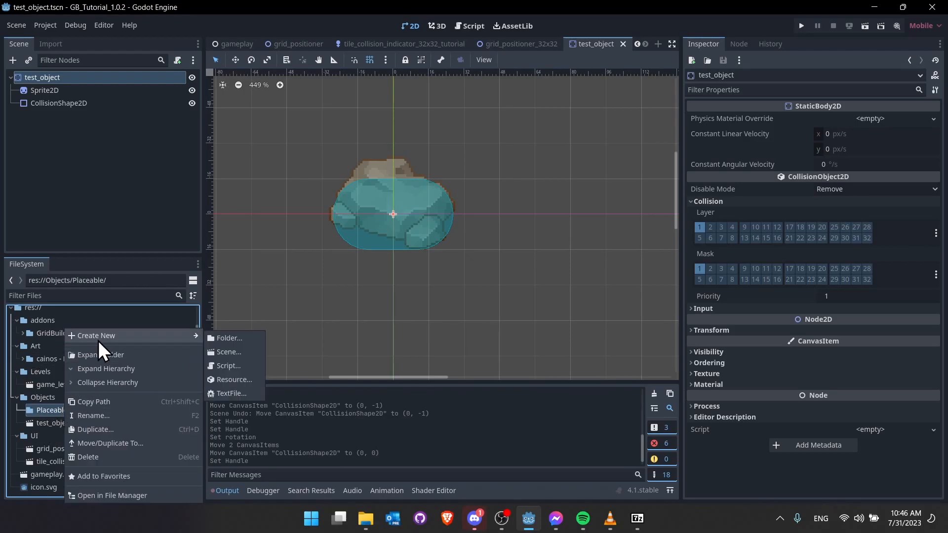
{"action": "left_click", "coordinate": [238, 381]}
{"action": "type", "text": "place"}
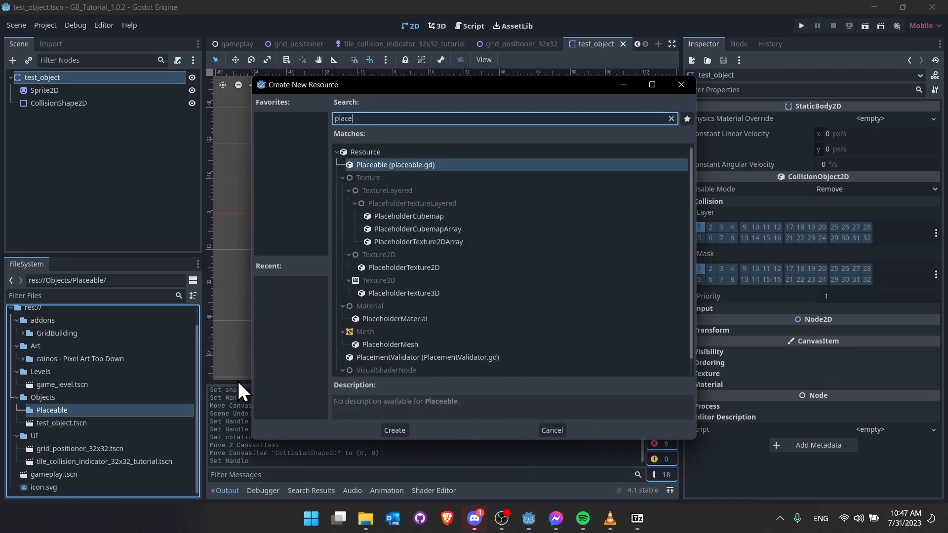
{"action": "key", "text": "Return"}
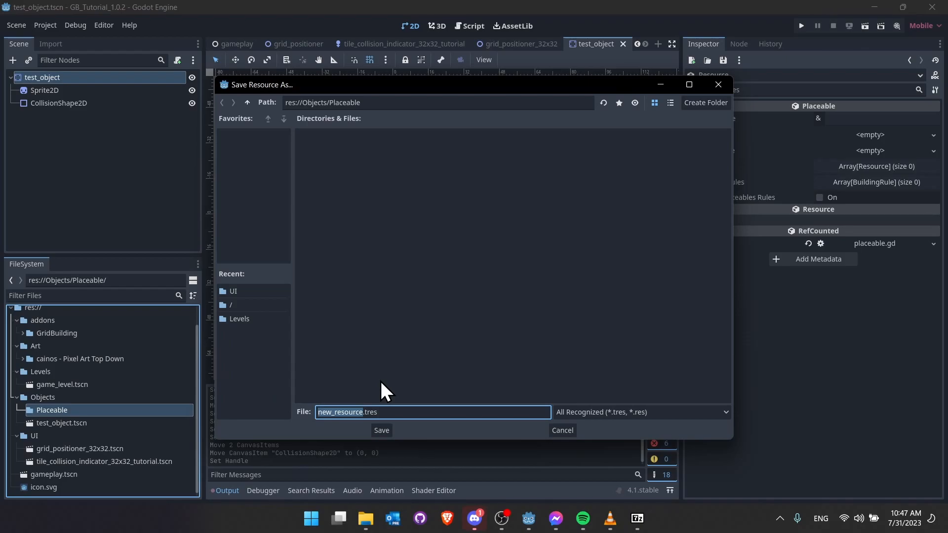
{"action": "type", "text": "placeable_"}
{"action": "type", "text": "big_rocjk"}
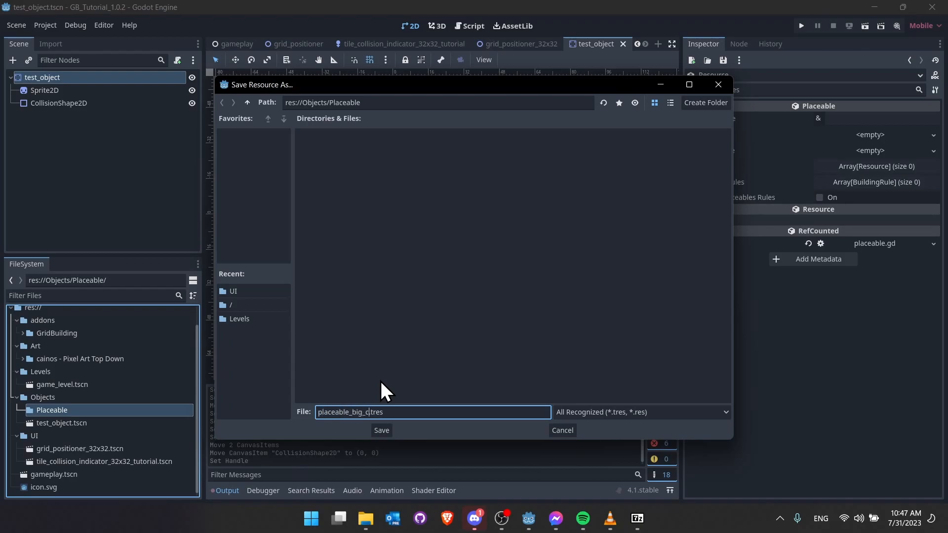
{"action": "key", "text": "BackSpace"}
{"action": "key", "text": "BackSpace"}
{"action": "type", "text": "k"}
{"action": "left_click", "coordinate": [387, 429]}
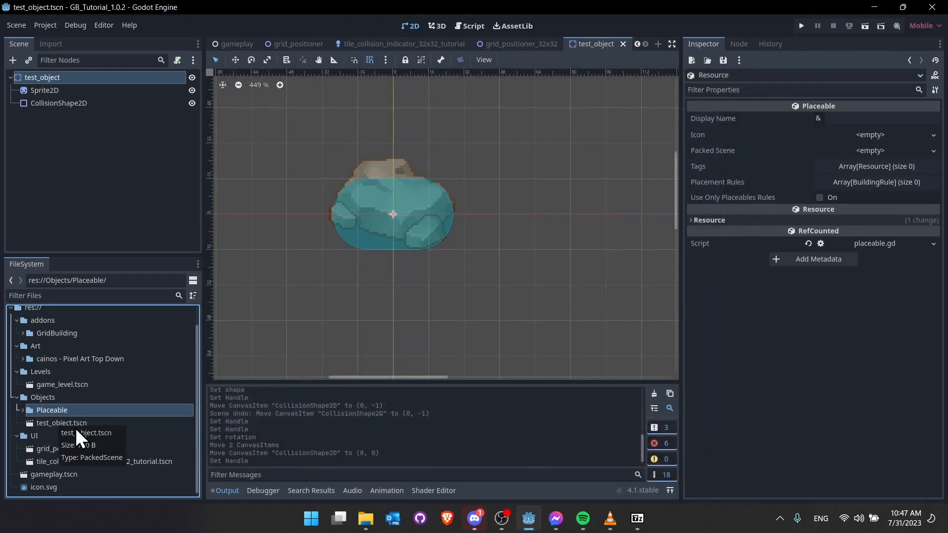
- Rename the scene file test_object.tscn to placeable_big_rock.tscn
{"action": "left_click", "coordinate": [61, 423]}
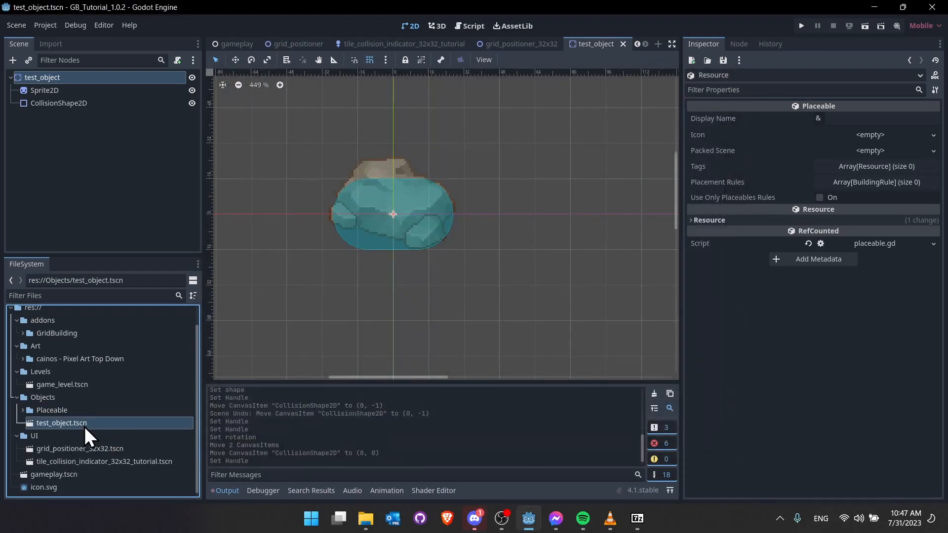
{"action": "key", "text": "F2"}
{"action": "type", "text": "placeable_big_ro"}
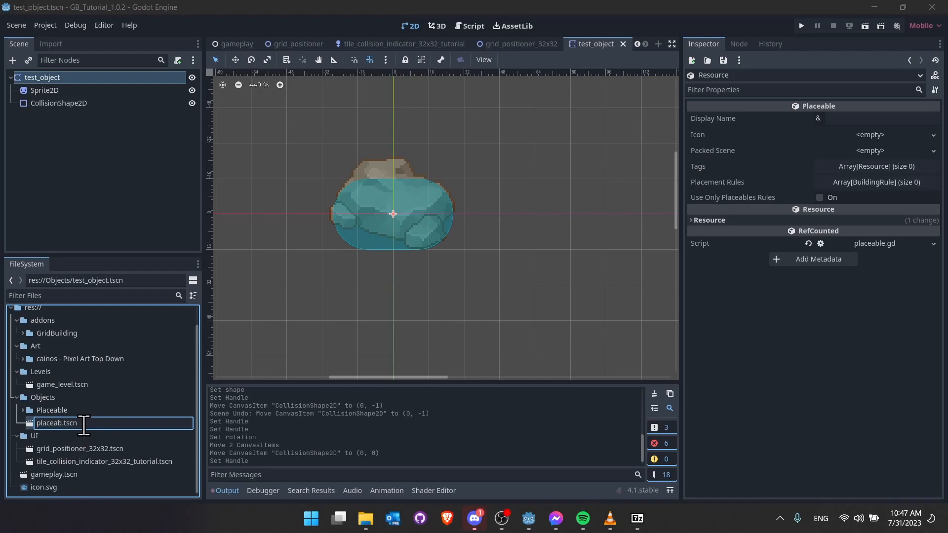
{"action": "type", "text": "ck"}
{"action": "key", "text": "Return"}
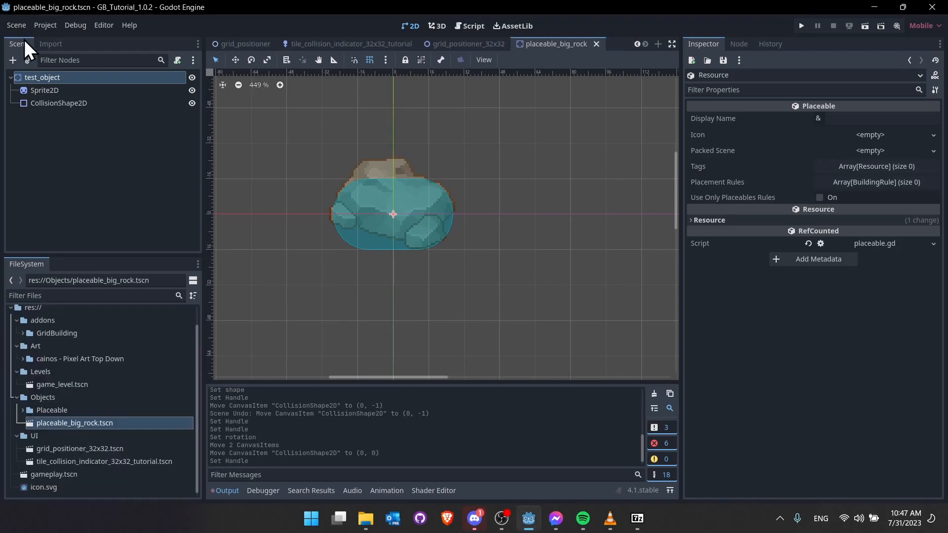
- Rename the root node to BigRock and open placeable_big_rock.tres
{"action": "double_click", "coordinate": [56, 79]}
{"action": "type", "text": "BigRock"}
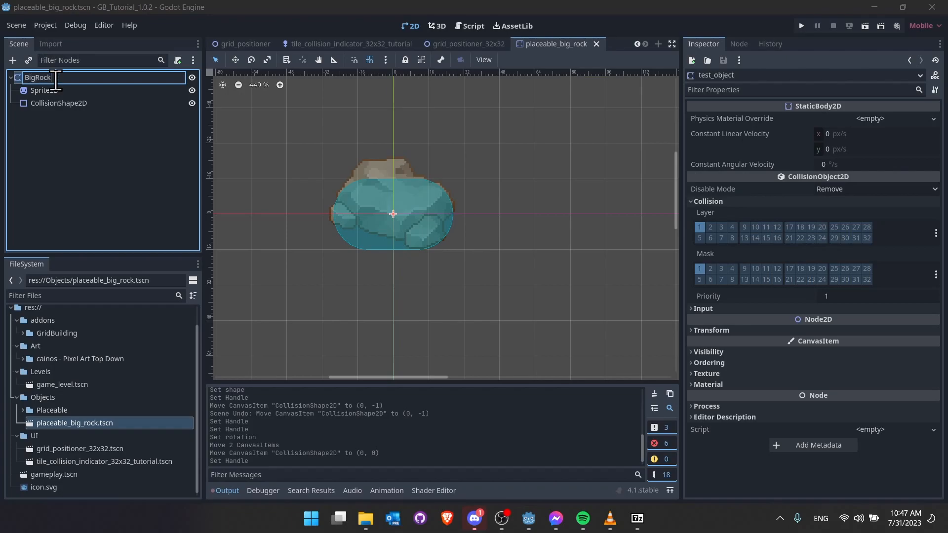
{"action": "key", "text": "Return"}
{"action": "double_click", "coordinate": [78, 411]}
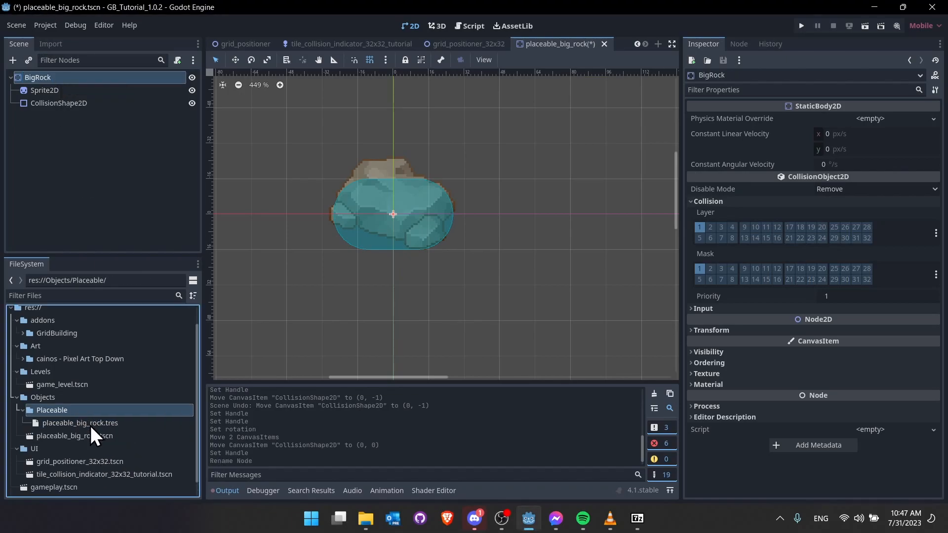
{"action": "left_click", "coordinate": [94, 425]}
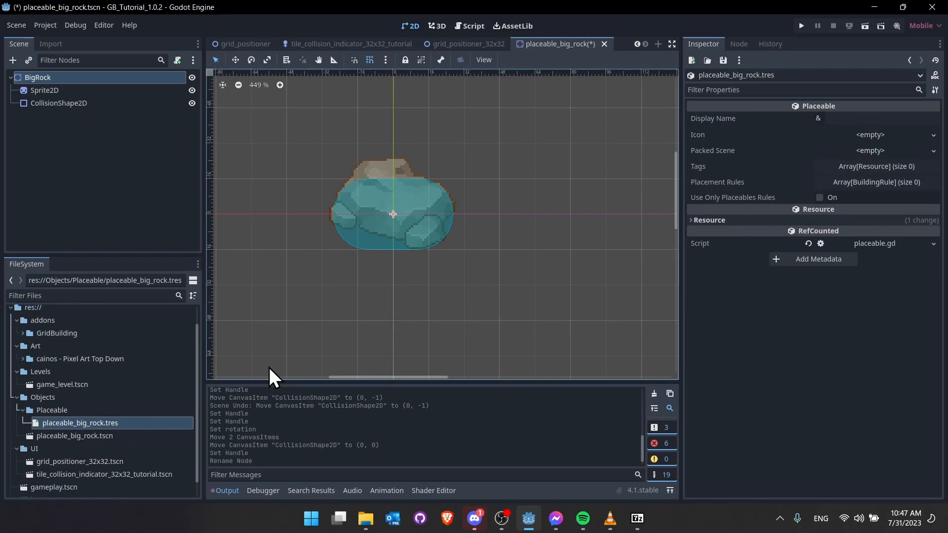
- Save, assign placeable_big_rock.tscn as the Packed Scene, and set Display Name to 'Big Rock'
{"action": "key", "text": "ctrl+s"}
{"action": "left_click_drag", "start_coordinate": [94, 436], "coordinate": [873, 151]}
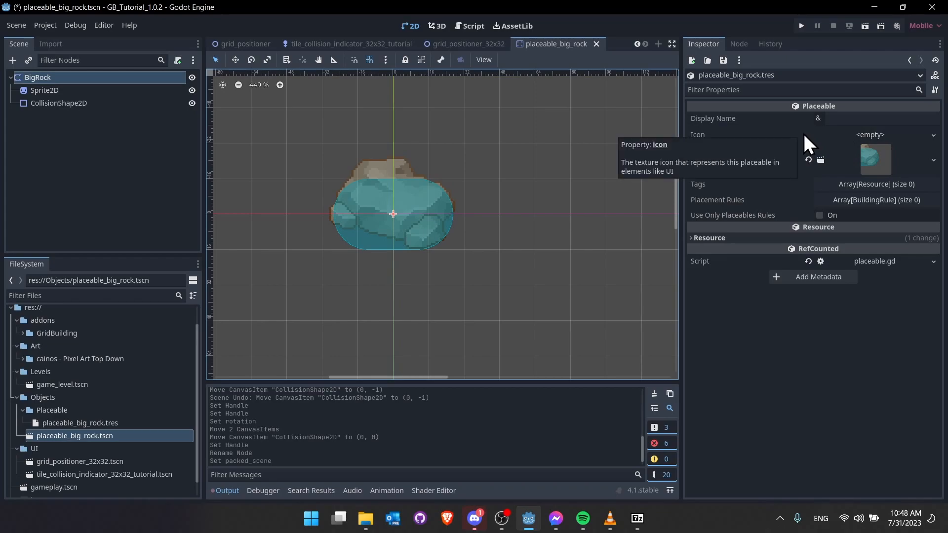
{"action": "left_click", "coordinate": [842, 119]}
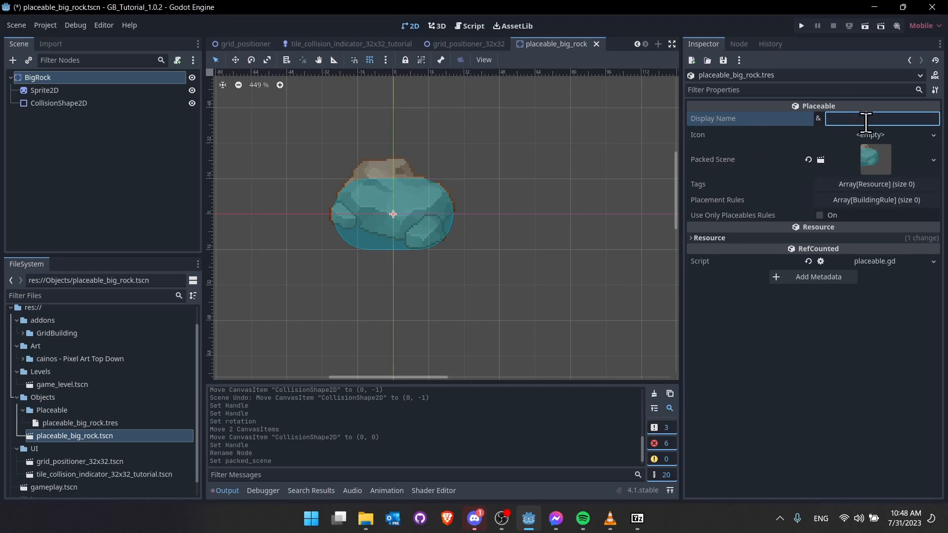
{"action": "type", "text": "Big Rock"}
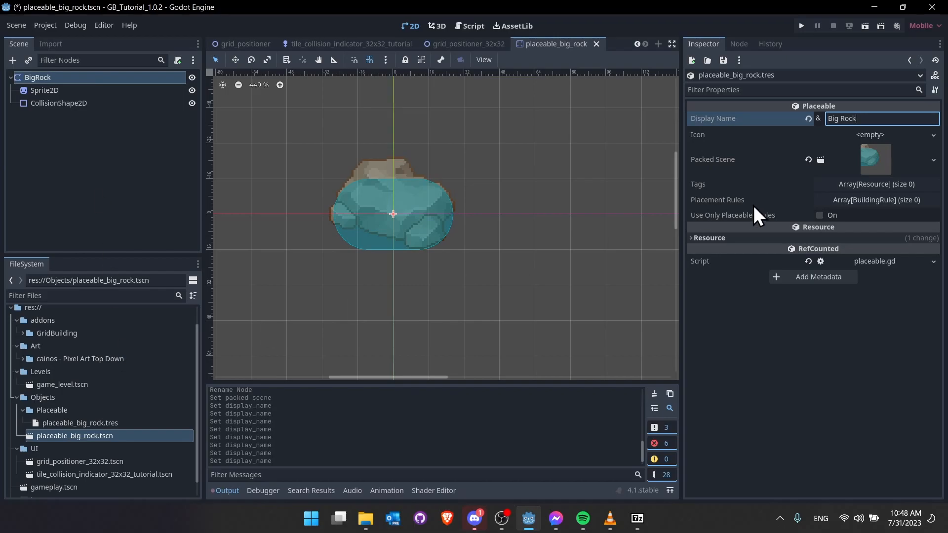
- Browse the TX textures in the cainos art folder, then reopen placeable_big_rock.tres
{"action": "left_click", "coordinate": [22, 358]}
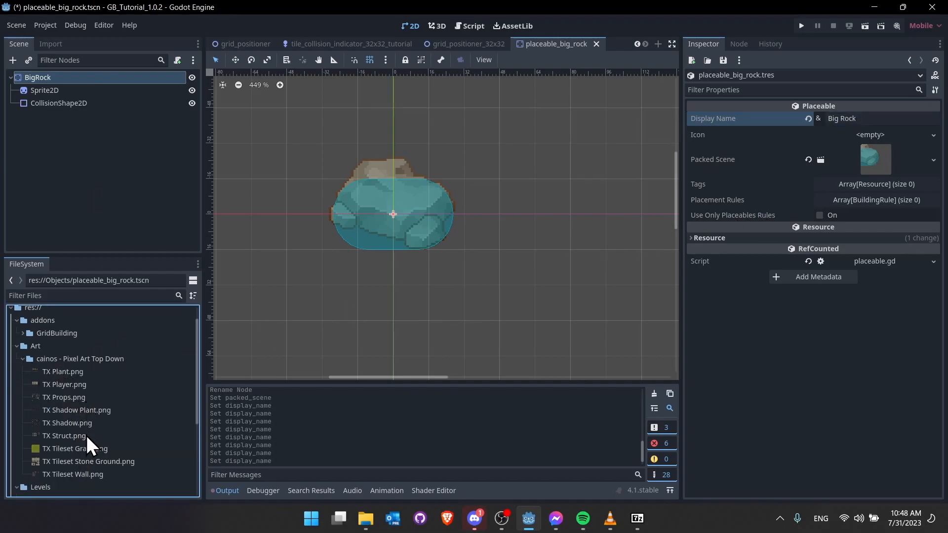
{"action": "left_click", "coordinate": [86, 371]}
{"action": "left_click", "coordinate": [90, 384]}
{"action": "left_click", "coordinate": [91, 399]}
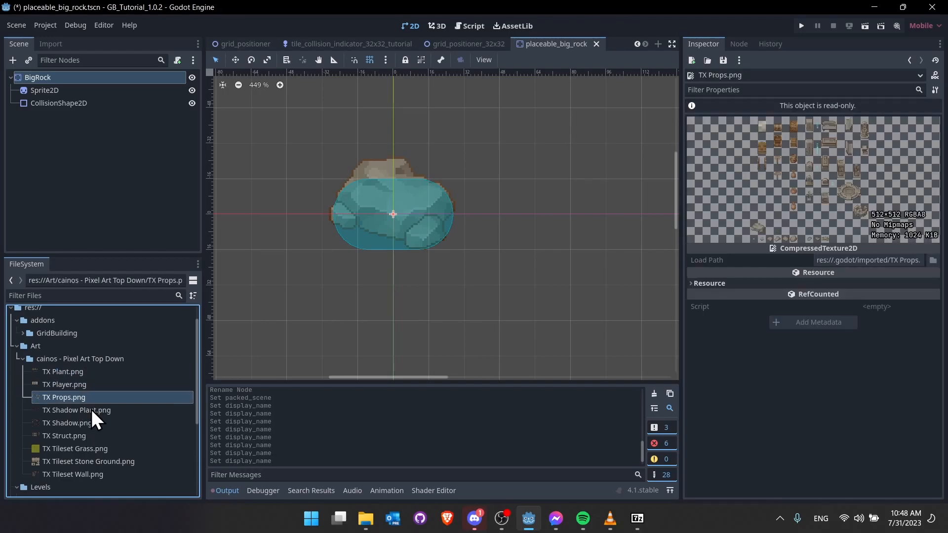
{"action": "left_click", "coordinate": [91, 409]}
{"action": "left_click", "coordinate": [94, 424]}
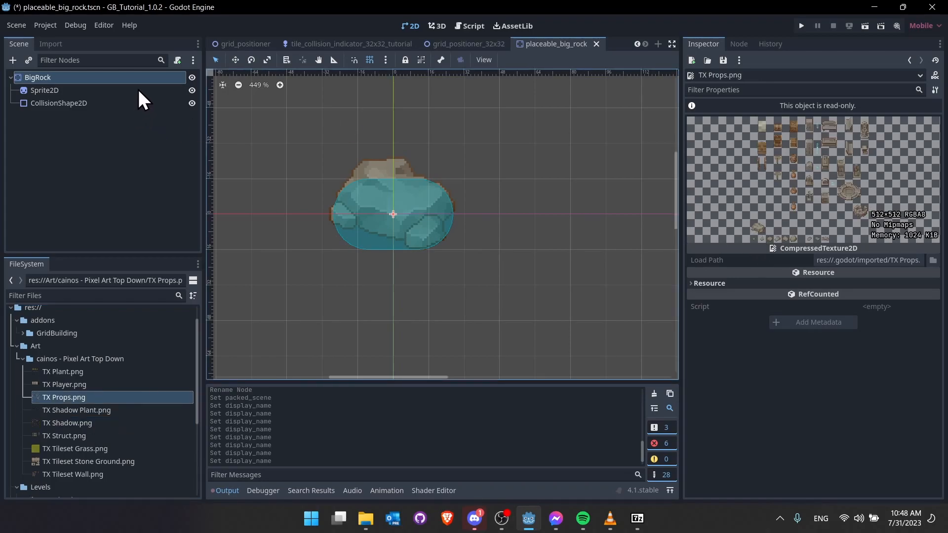
{"action": "scroll", "coordinate": [75, 424], "scroll_direction": "down", "scroll_amount": 3}
{"action": "left_click", "coordinate": [79, 444]}
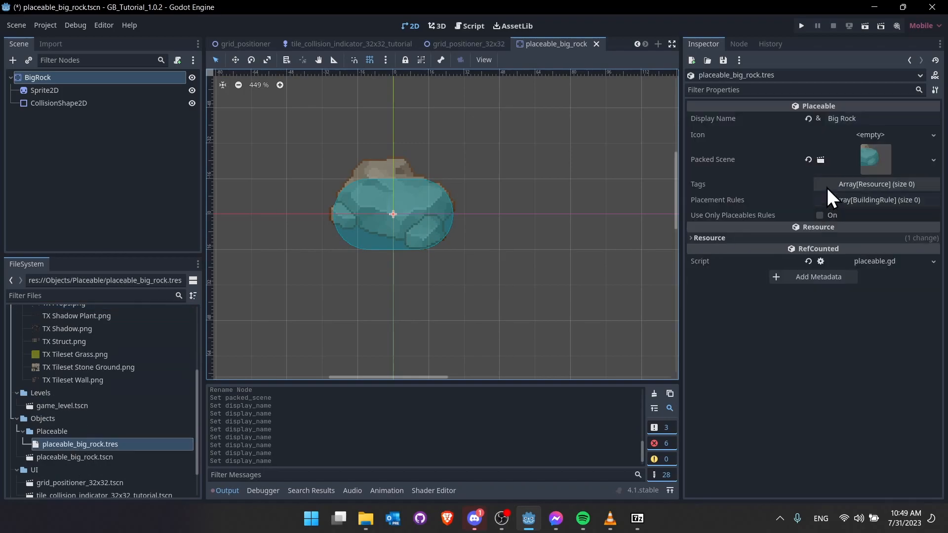
- Set the Big Rock icon to a new AtlasTexture using TX Props.png as its atlas
{"action": "left_click", "coordinate": [933, 135]}
{"action": "left_click", "coordinate": [873, 216]}
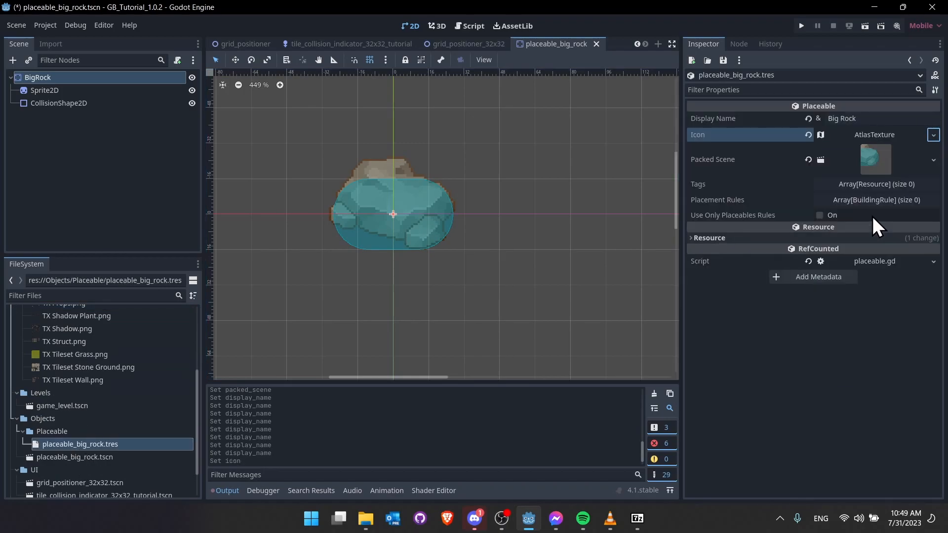
{"action": "left_click", "coordinate": [876, 137]}
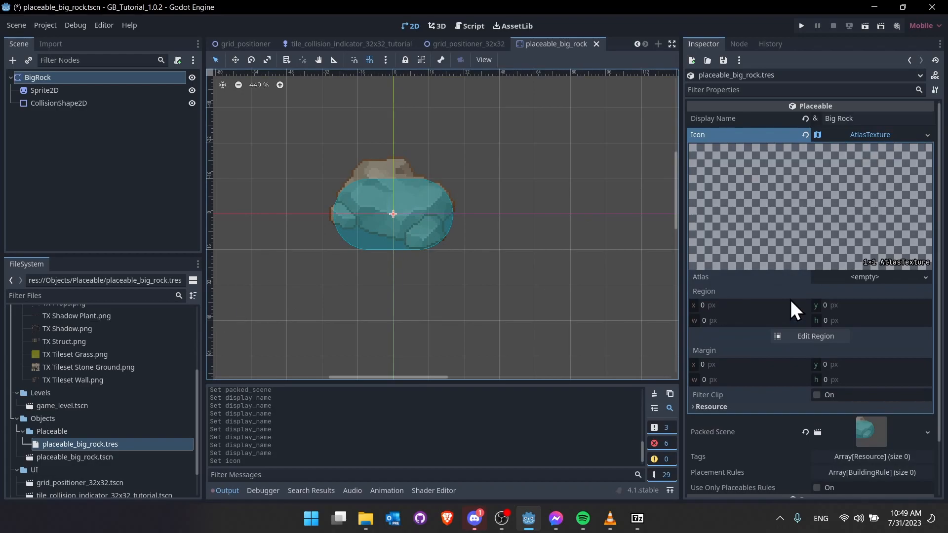
{"action": "scroll", "coordinate": [70, 360], "scroll_direction": "up", "scroll_amount": 2}
{"action": "left_click_drag", "start_coordinate": [84, 328], "coordinate": [840, 230]}
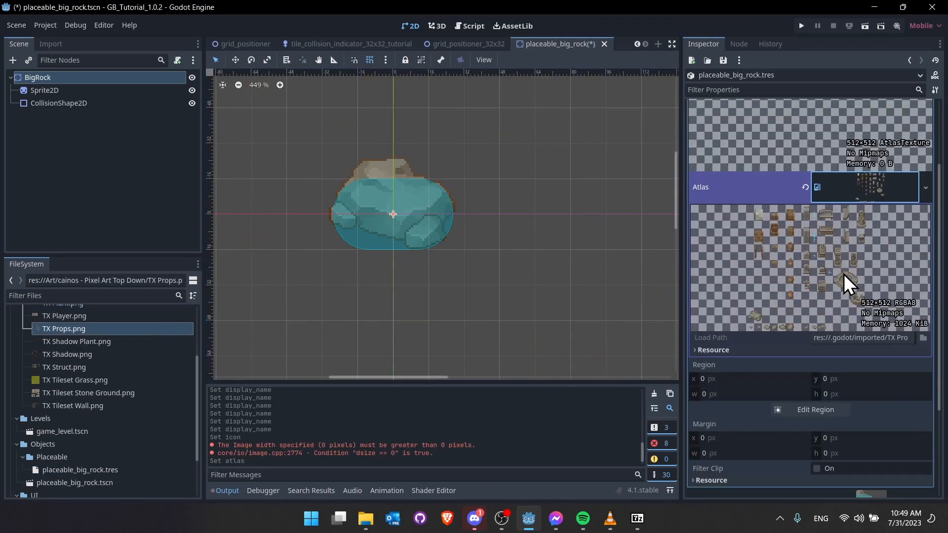
- Box the 32×32 rock as the icon region and save
{"action": "left_click", "coordinate": [831, 356]}
{"action": "scroll", "coordinate": [409, 316], "scroll_direction": "up", "scroll_amount": 4}
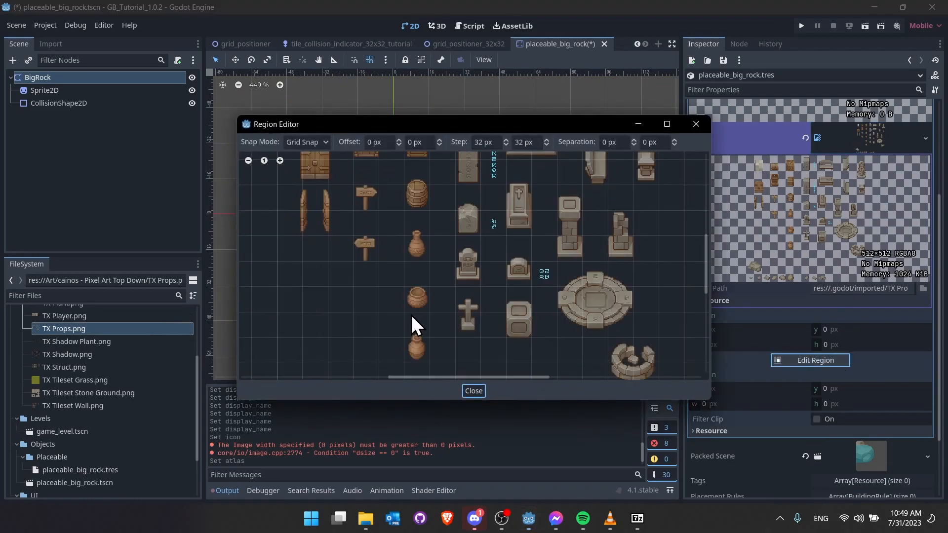
{"action": "scroll", "coordinate": [435, 277], "scroll_direction": "down", "scroll_amount": 5}
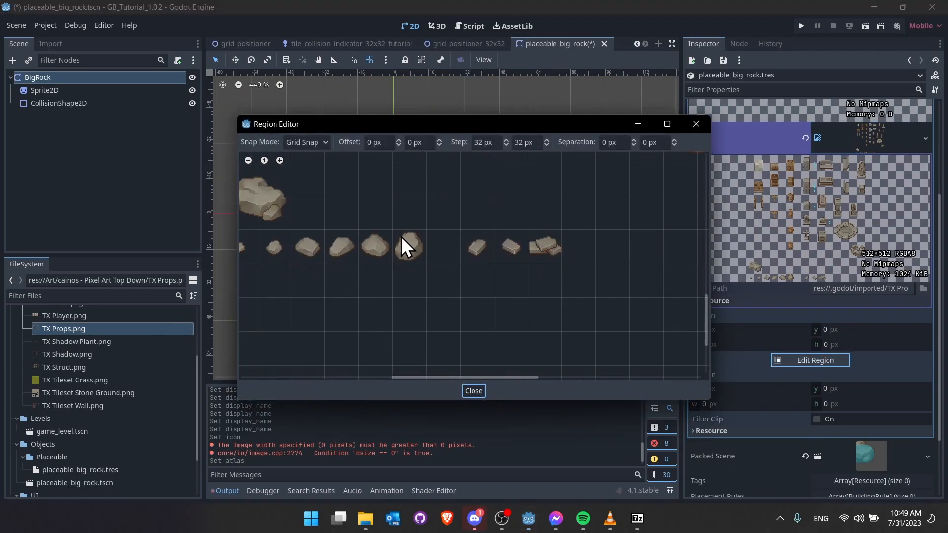
{"action": "left_click", "coordinate": [403, 238]}
{"action": "left_click_drag", "start_coordinate": [404, 239], "coordinate": [423, 268]}
{"action": "scroll", "coordinate": [479, 296], "scroll_direction": "up", "scroll_amount": 3}
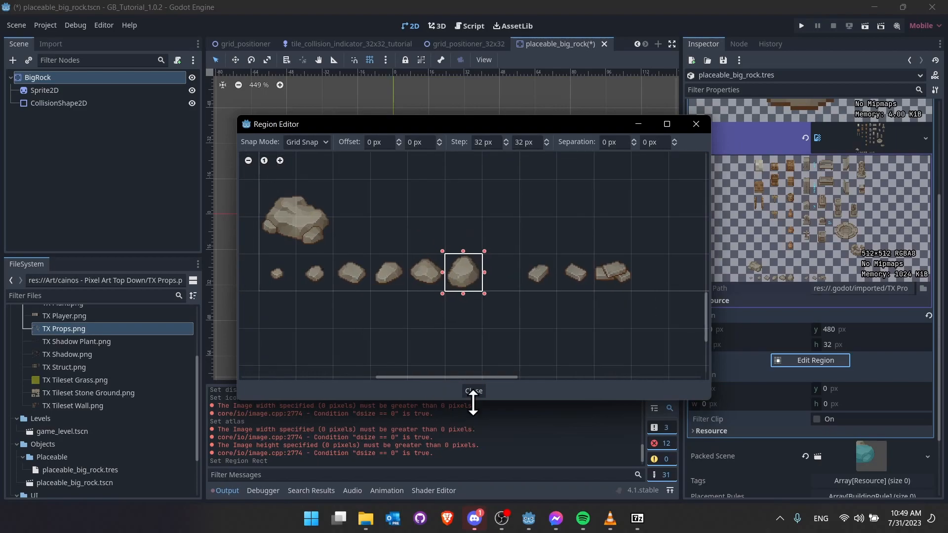
{"action": "left_click", "coordinate": [473, 391]}
{"action": "scroll", "coordinate": [787, 275], "scroll_direction": "up", "scroll_amount": 10}
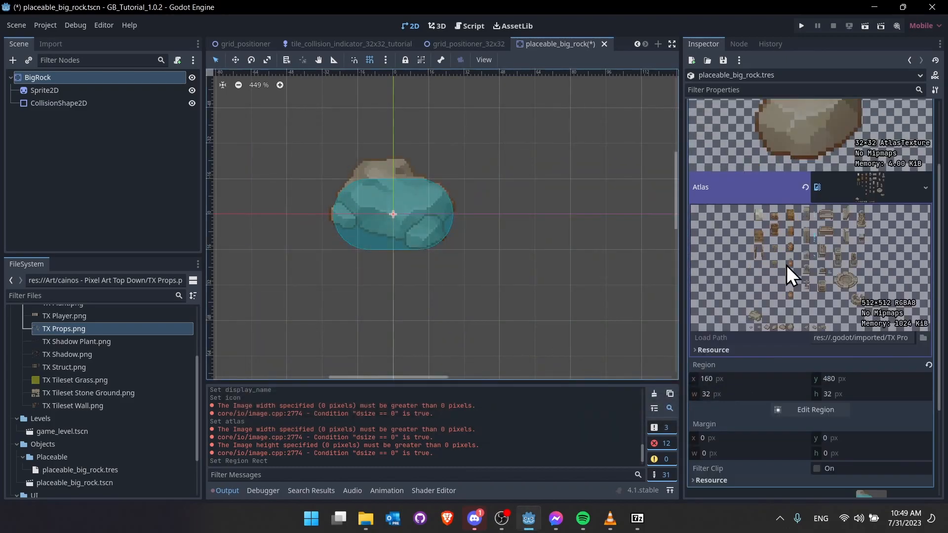
{"action": "key", "text": "ctrl+s"}
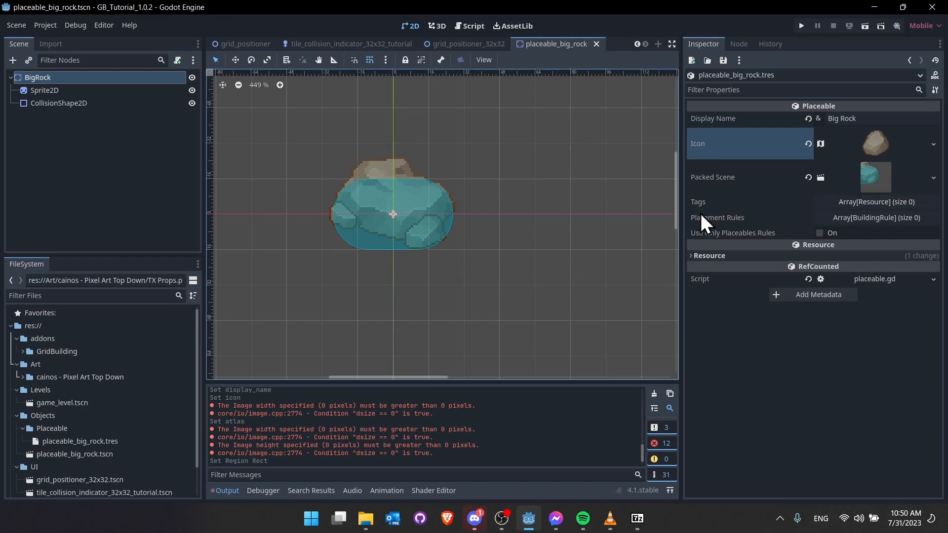
{"action": "mouse_move", "coordinate": [760, 203]}
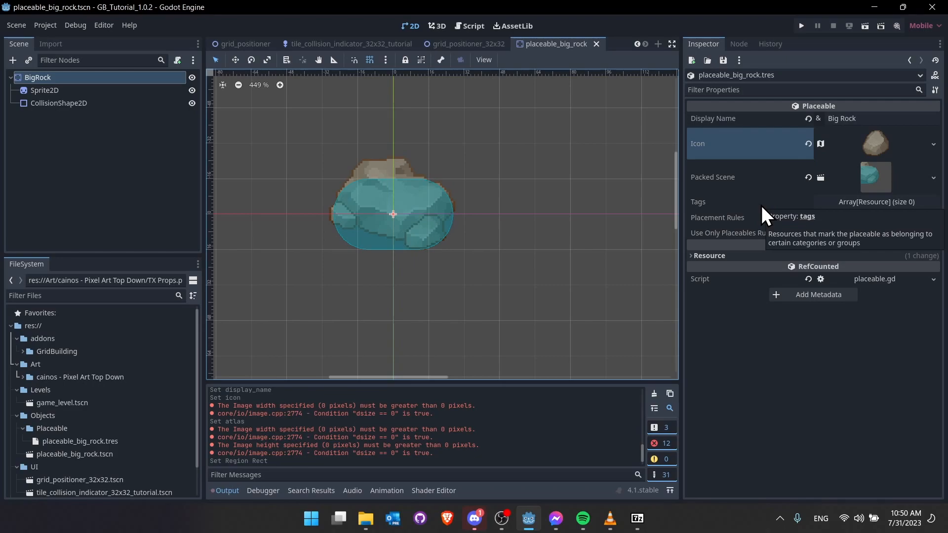
- Create a new folder named Tags inside Placeable
{"action": "scroll", "coordinate": [71, 398], "scroll_direction": "down", "scroll_amount": 2}
{"action": "left_click", "coordinate": [71, 398]}
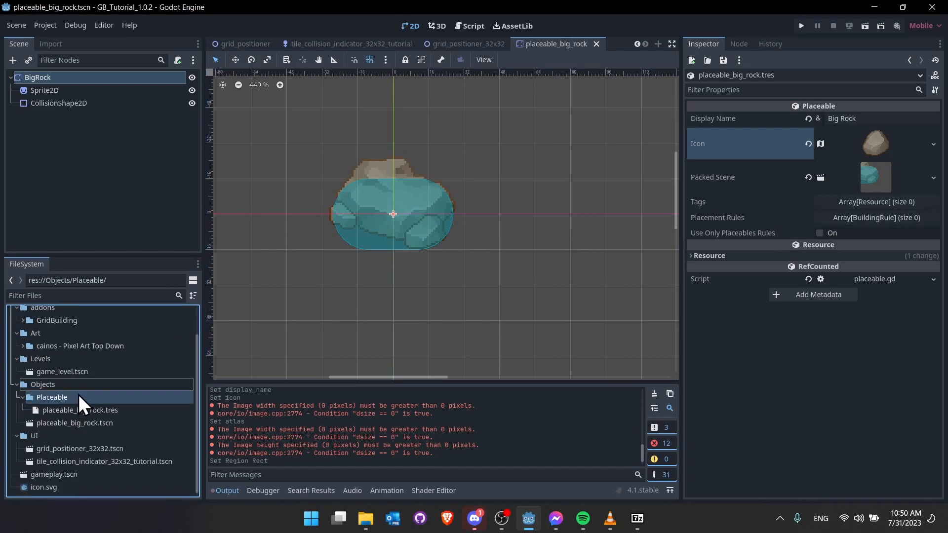
{"action": "right_click", "coordinate": [79, 395]}
{"action": "left_click", "coordinate": [63, 398]}
{"action": "right_click", "coordinate": [115, 395]}
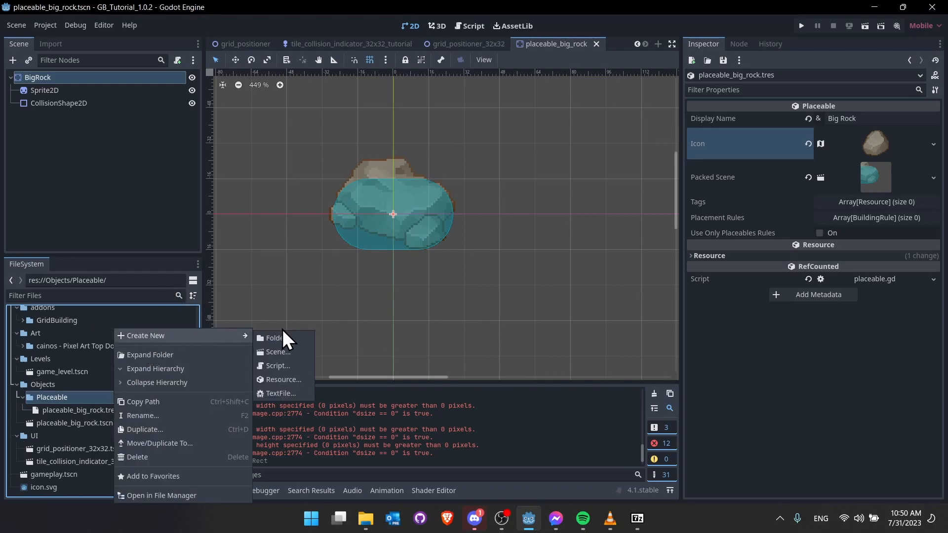
{"action": "mouse_move", "coordinate": [239, 336]}
{"action": "left_click", "coordinate": [271, 337]}
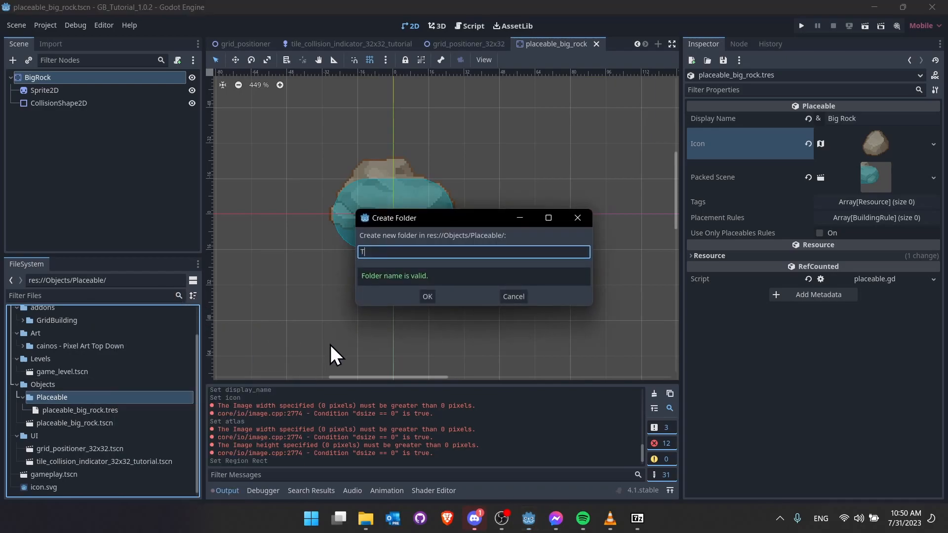
{"action": "type", "text": "Tags"}
{"action": "key", "text": "Return"}
- In Tags, create a CategoricalTag saved as categorical_tag_props.tres with display name Props
{"action": "right_click", "coordinate": [84, 410]}
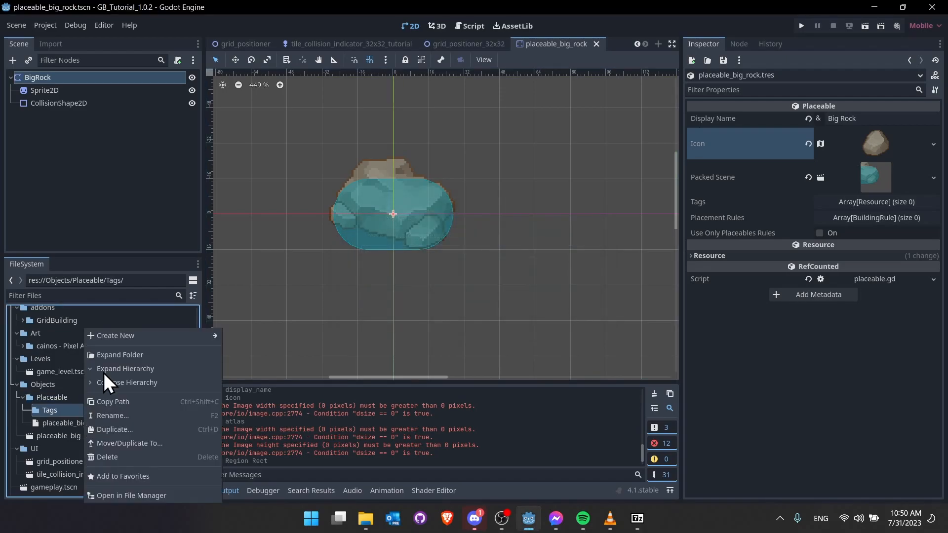
{"action": "mouse_move", "coordinate": [206, 339]}
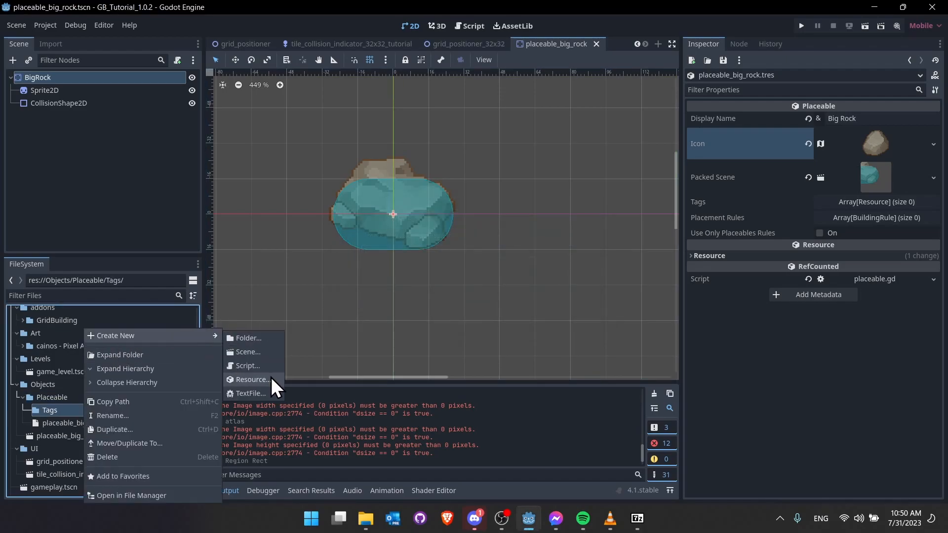
{"action": "left_click", "coordinate": [271, 377]}
{"action": "type", "text": "categor"}
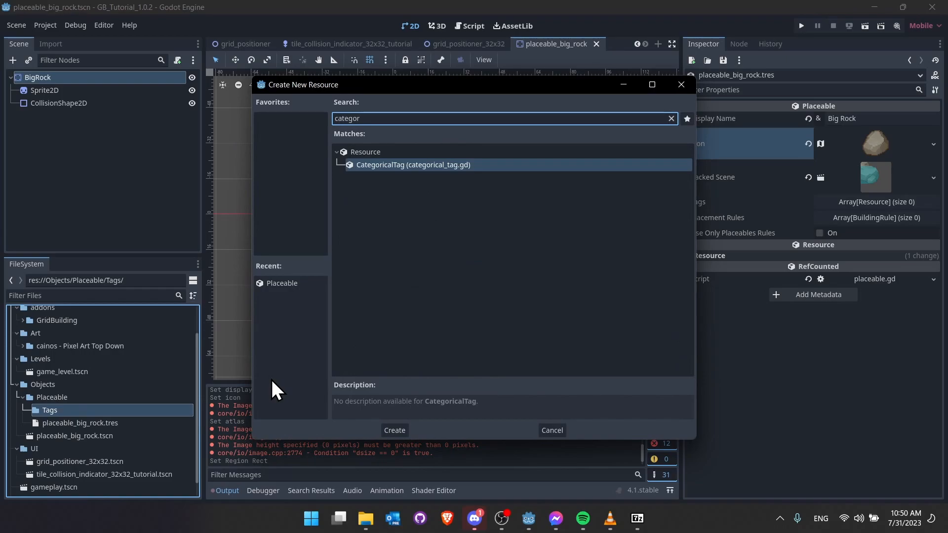
{"action": "key", "text": "Return"}
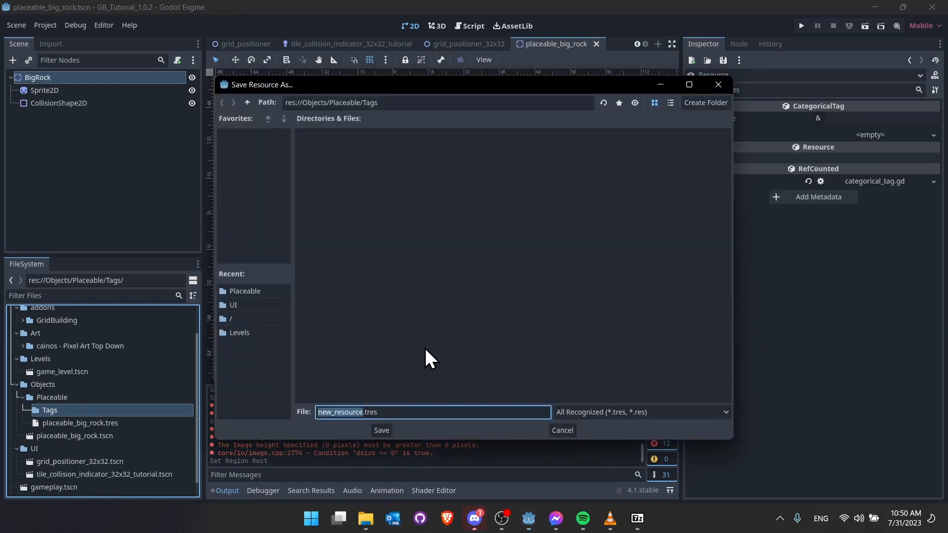
{"action": "type", "text": "prope"}
{"action": "key", "text": "BackSpace"}
{"action": "key", "text": "BackSpace"}
{"action": "key", "text": "BackSpace"}
{"action": "key", "text": "BackSpace"}
{"action": "key", "text": "BackSpace"}
{"action": "type", "text": "categorical_tag_prop"}
{"action": "key", "text": "Return"}
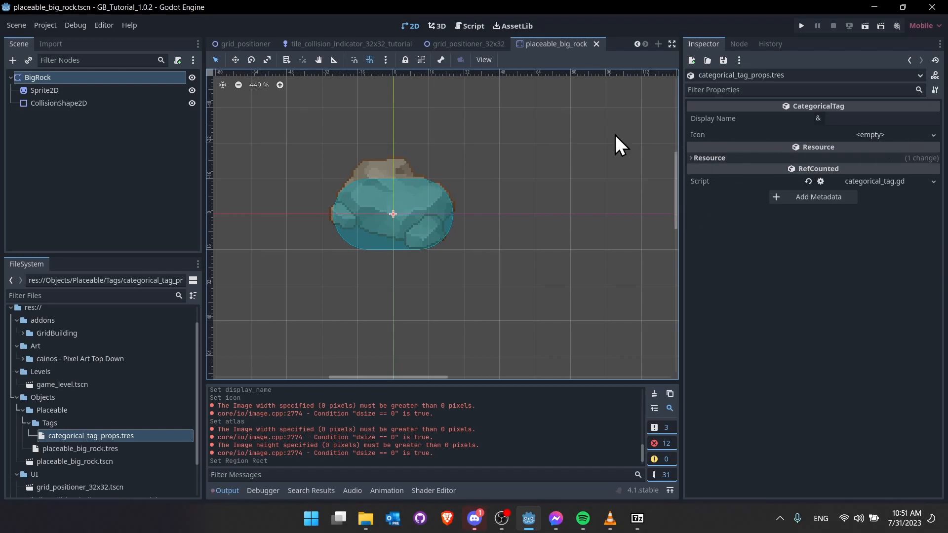
{"action": "left_click", "coordinate": [853, 119]}
{"action": "type", "text": "Props"}
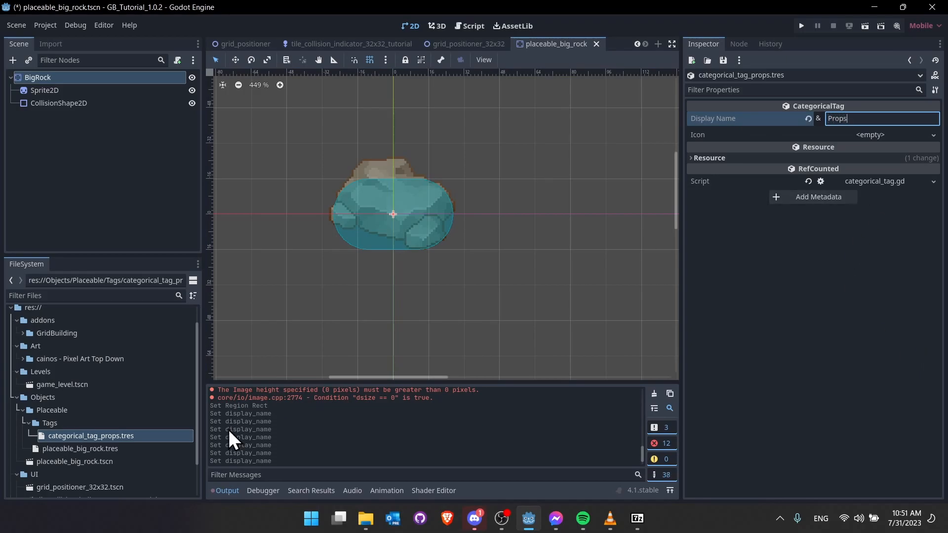
- Set the tag icon to a new AtlasTexture using TX Props.png as its atlas
{"action": "left_click", "coordinate": [933, 135]}
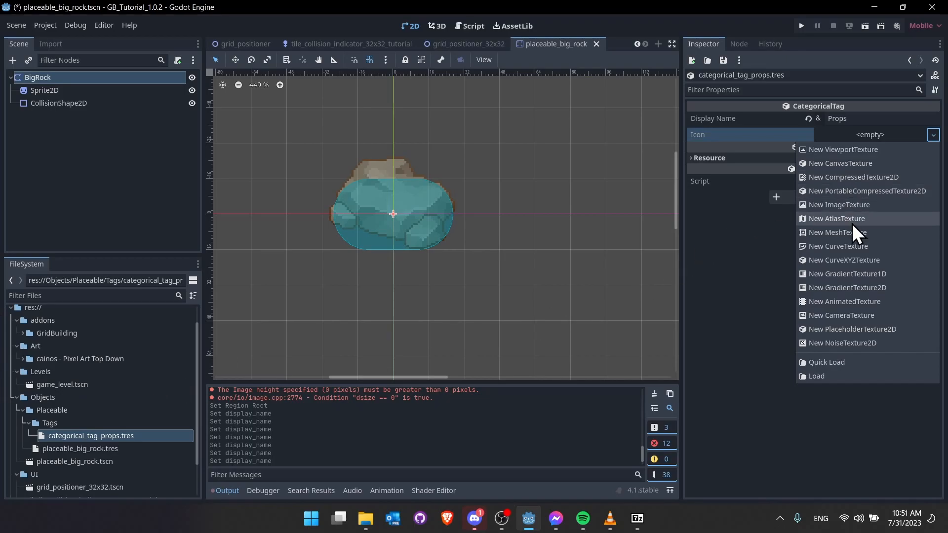
{"action": "left_click", "coordinate": [802, 220]}
{"action": "left_click", "coordinate": [920, 139]}
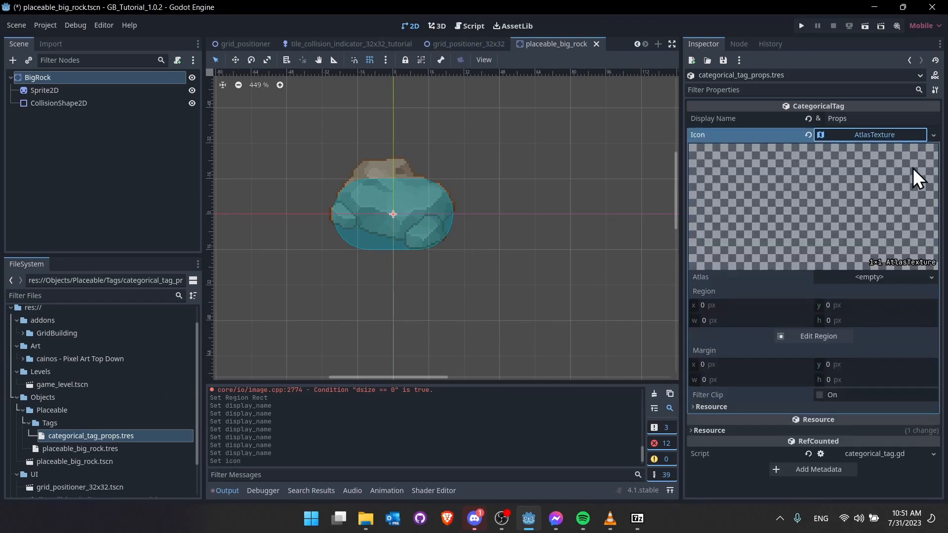
{"action": "double_click", "coordinate": [28, 360]}
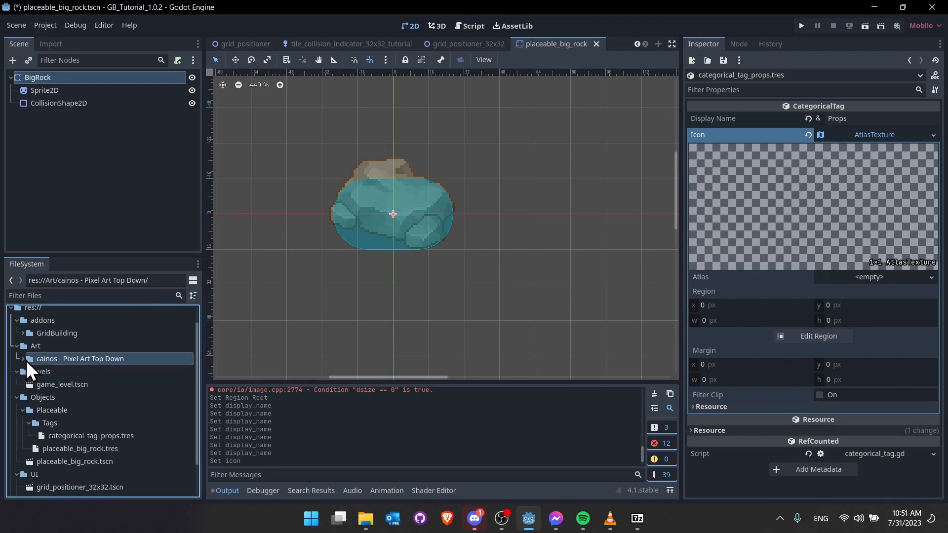
{"action": "left_click", "coordinate": [931, 277]}
{"action": "left_click", "coordinate": [774, 289]}
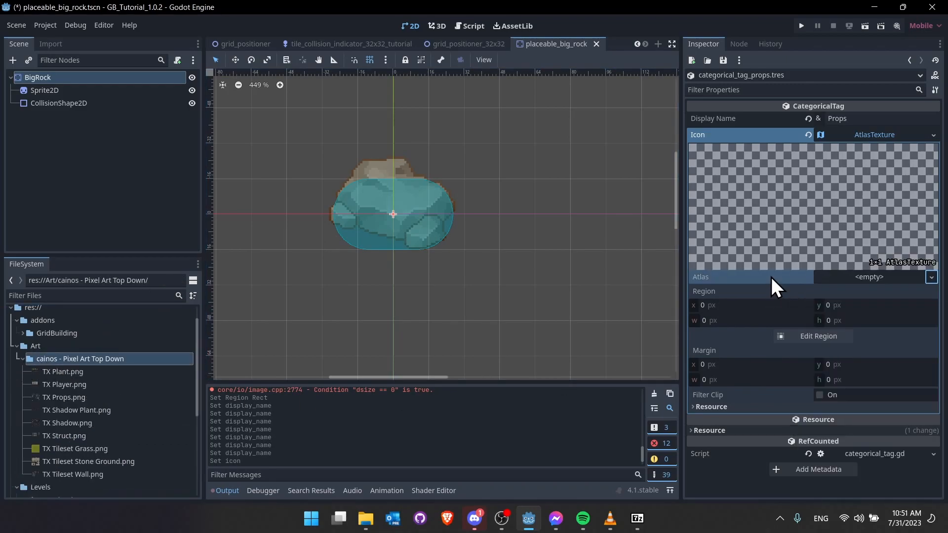
{"action": "left_click_drag", "start_coordinate": [67, 398], "coordinate": [878, 280]}
- Select the chest region in the atlas region editor
{"action": "left_click", "coordinate": [841, 357]}
{"action": "scroll", "coordinate": [567, 200], "scroll_direction": "down", "scroll_amount": 4}
{"action": "middle_click_drag", "start_coordinate": [567, 200], "coordinate": [520, 289]}
{"action": "scroll", "coordinate": [534, 277], "scroll_direction": "down", "scroll_amount": 4}
{"action": "scroll", "coordinate": [488, 313], "scroll_direction": "up", "scroll_amount": 2}
{"action": "middle_click_drag", "start_coordinate": [536, 208], "coordinate": [508, 256]}
{"action": "middle_click_drag", "start_coordinate": [462, 288], "coordinate": [512, 153]}
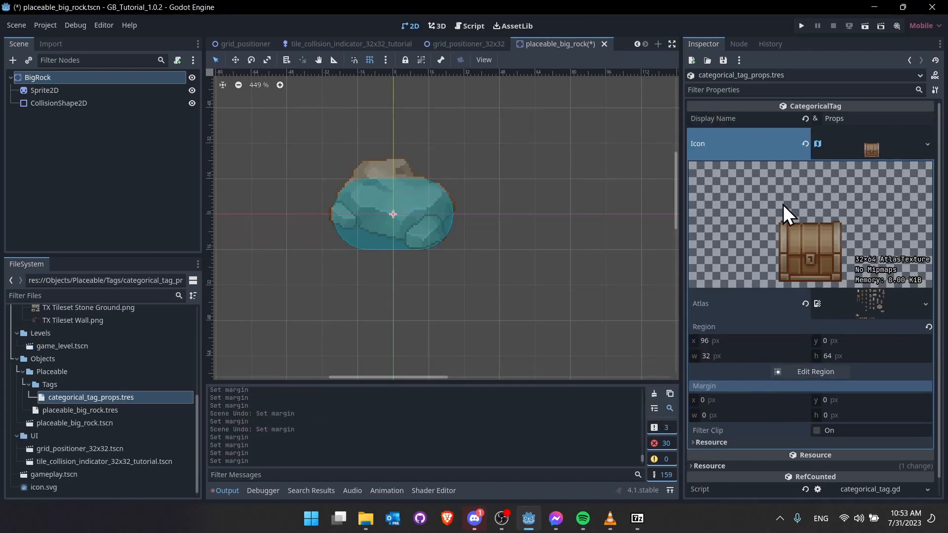
- Set the icon margins to y -28 and h -30, then save
{"action": "left_click", "coordinate": [861, 399]}
{"action": "type", "text": "-30"}
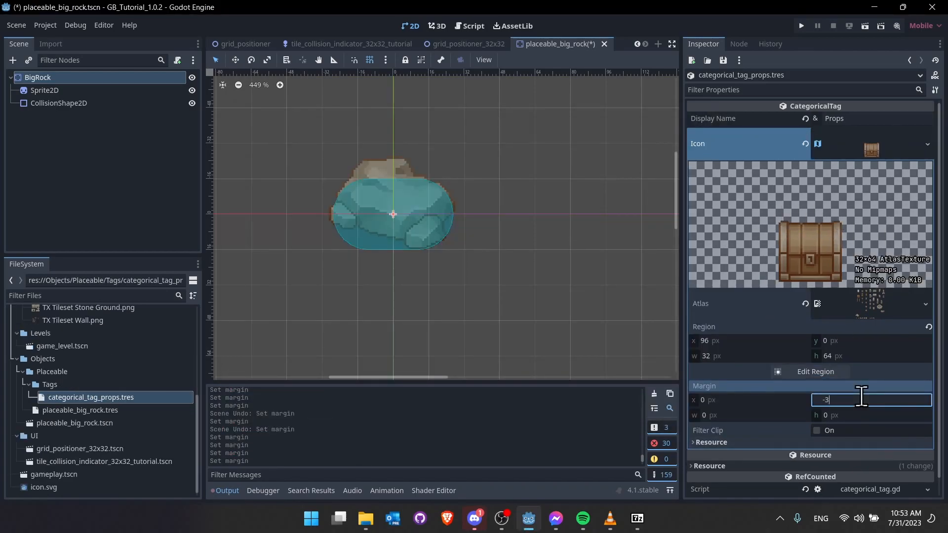
{"action": "key", "text": "Tab"}
{"action": "type", "text": "-30"}
{"action": "key", "text": "Tab"}
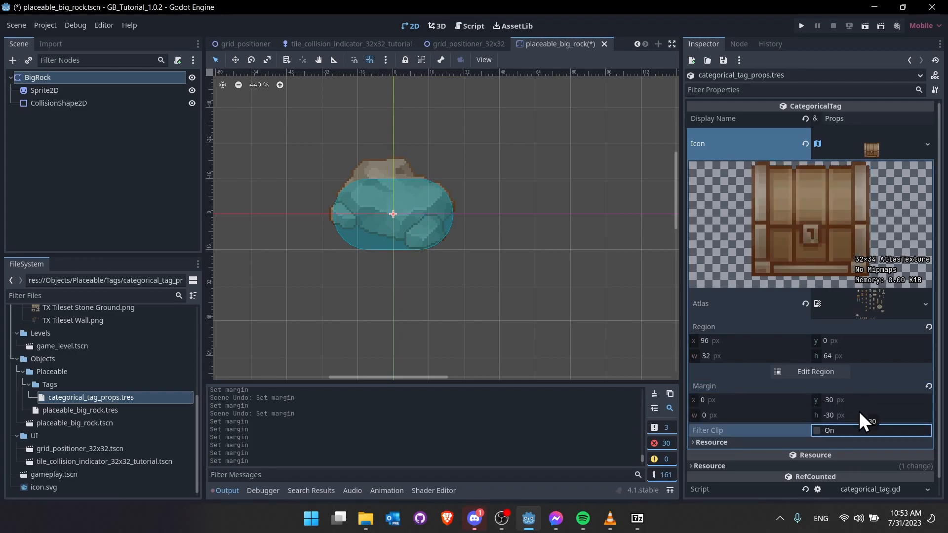
{"action": "left_click", "coordinate": [860, 415]}
{"action": "left_click", "coordinate": [866, 399]}
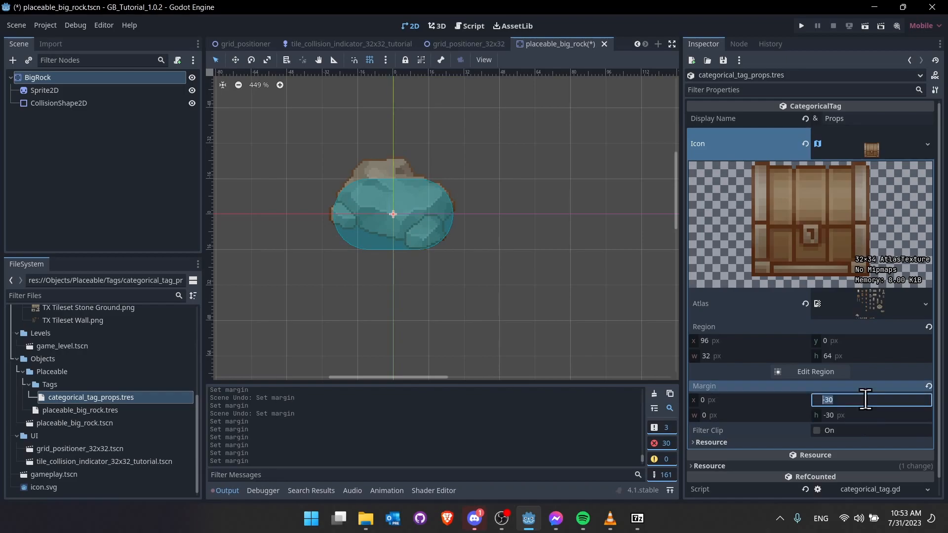
{"action": "type", "text": "-28"}
{"action": "key", "text": "Return"}
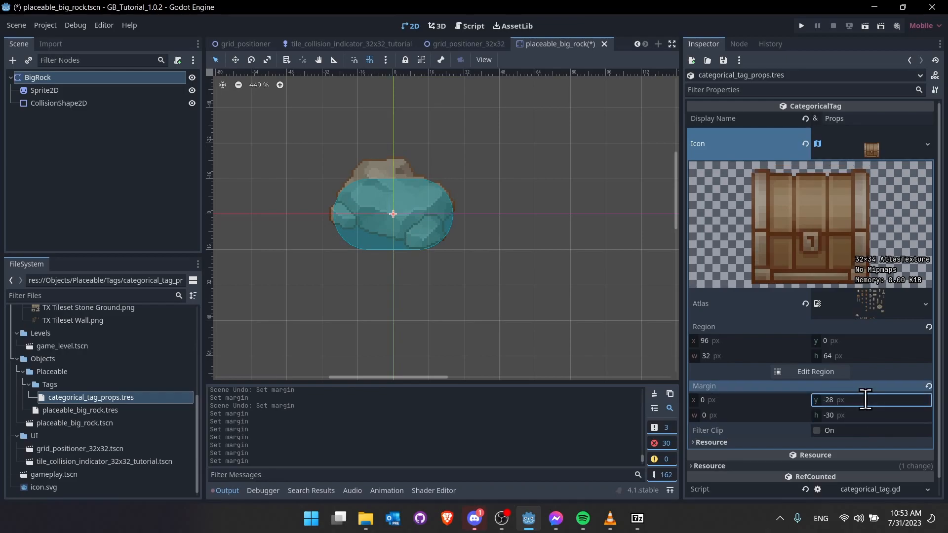
{"action": "scroll", "coordinate": [867, 207], "scroll_direction": "down", "scroll_amount": 1}
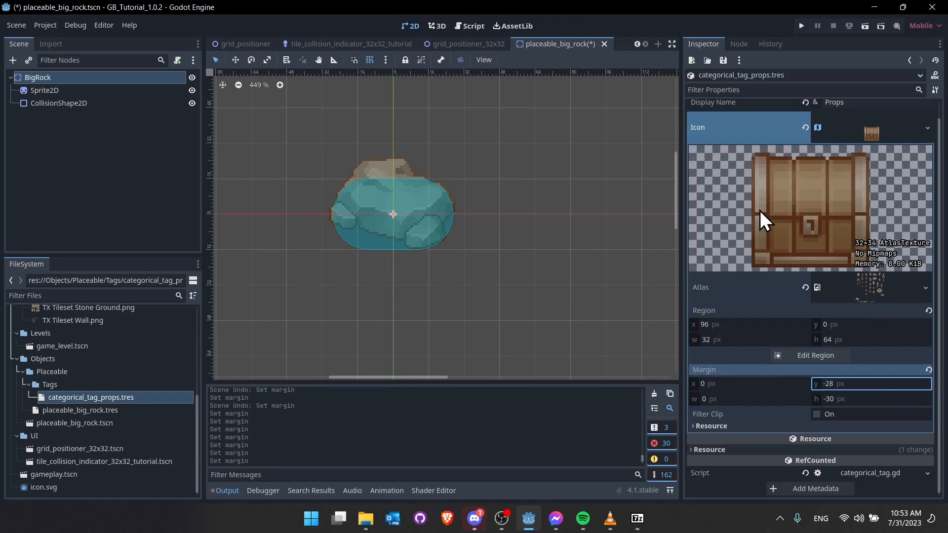
{"action": "left_click", "coordinate": [871, 131]}
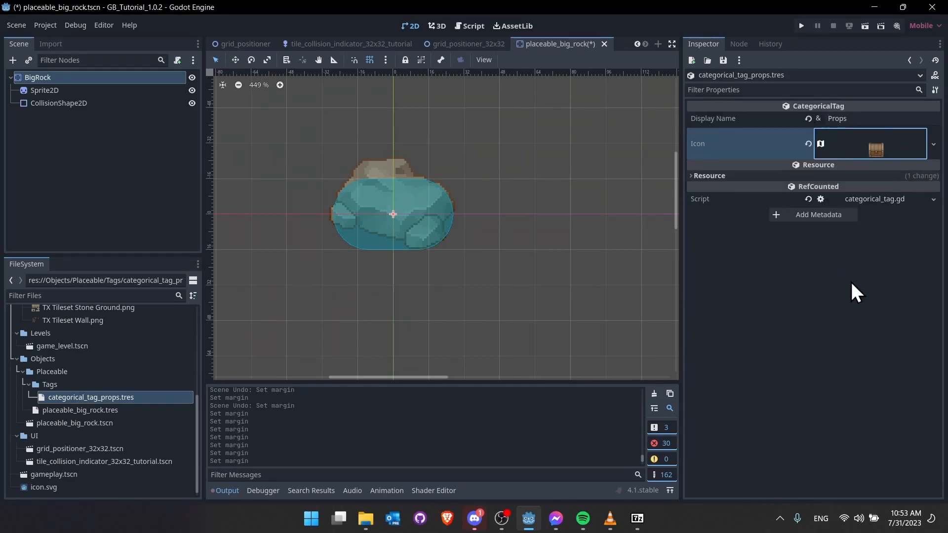
{"action": "key", "text": "ctrl+s"}
- In the gameplay scene, add categorical_tag_props.tres to the selection UI's Category Tags
{"action": "key", "text": "ctrl+Tab"}
{"action": "key", "text": "ctrl+Tab"}
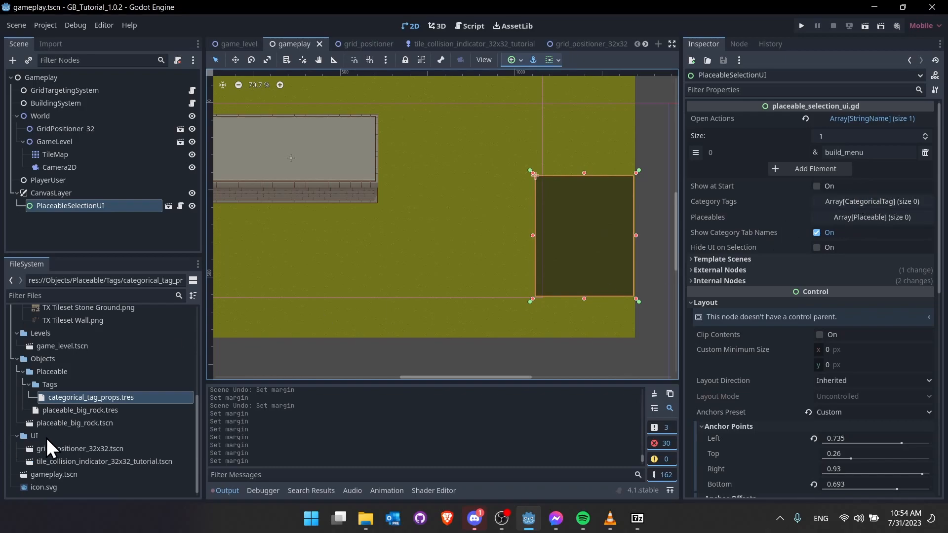
{"action": "left_click", "coordinate": [910, 203]}
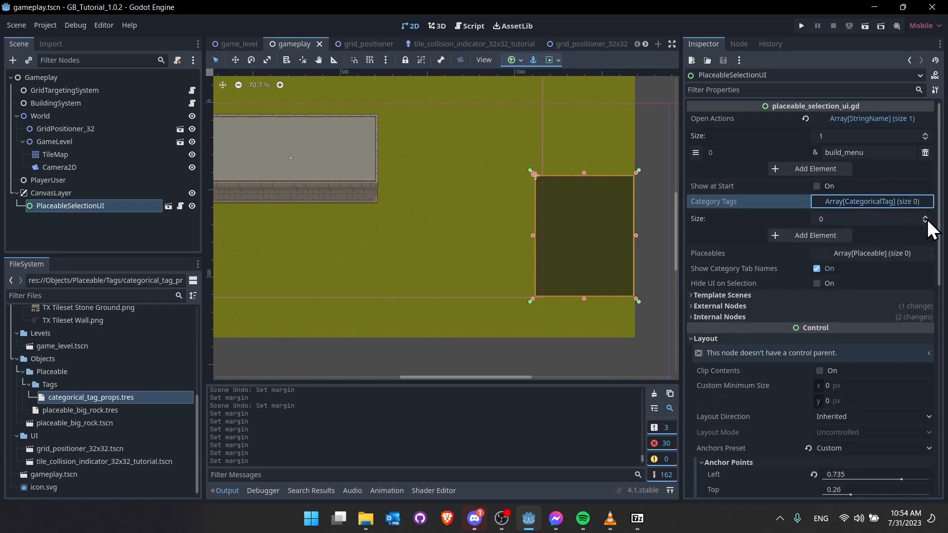
{"action": "left_click", "coordinate": [925, 216]}
{"action": "left_click", "coordinate": [909, 236]}
{"action": "left_click", "coordinate": [883, 275]}
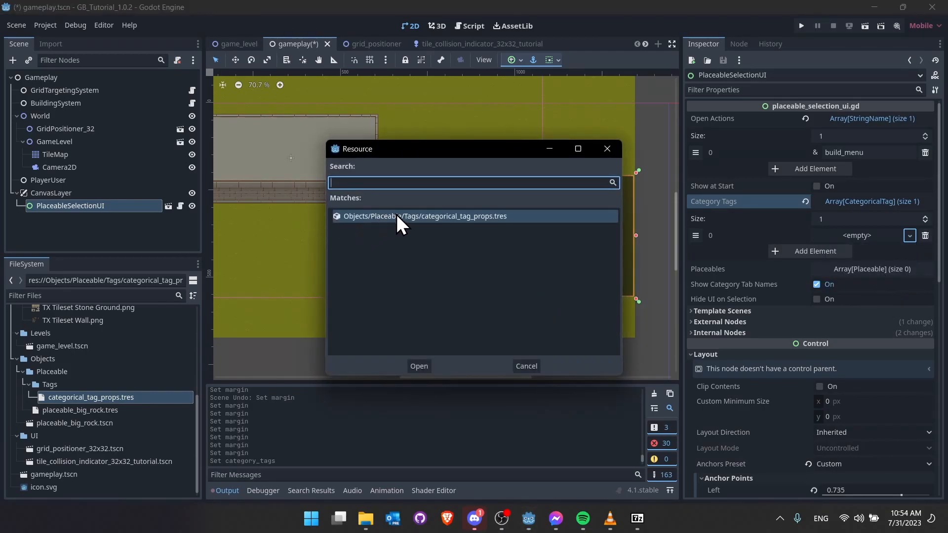
{"action": "double_click", "coordinate": [396, 216]}
{"action": "left_click", "coordinate": [845, 235]}
{"action": "left_click", "coordinate": [845, 236]}
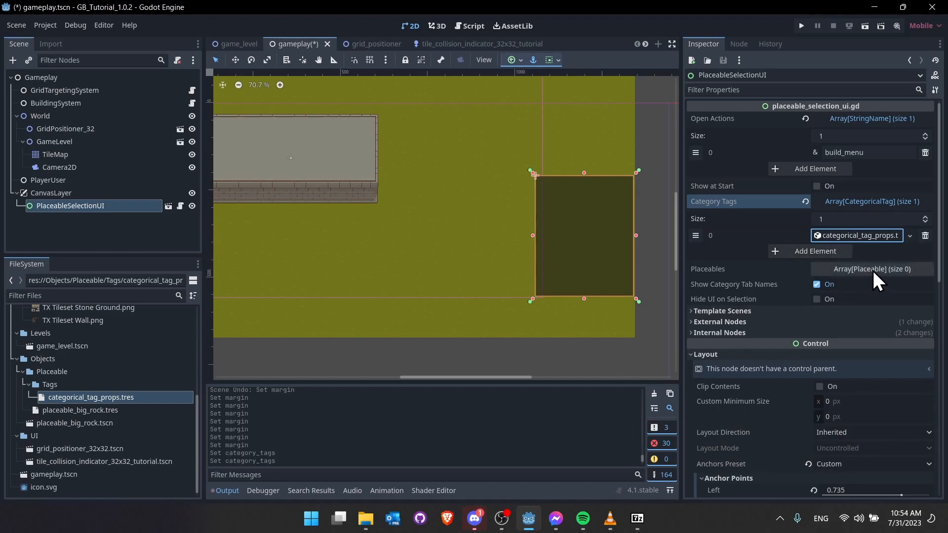
- Add placeable_big_rock.tres to Placeables and run the scene with F6
{"action": "left_click", "coordinate": [873, 270]}
{"action": "left_click", "coordinate": [926, 285]}
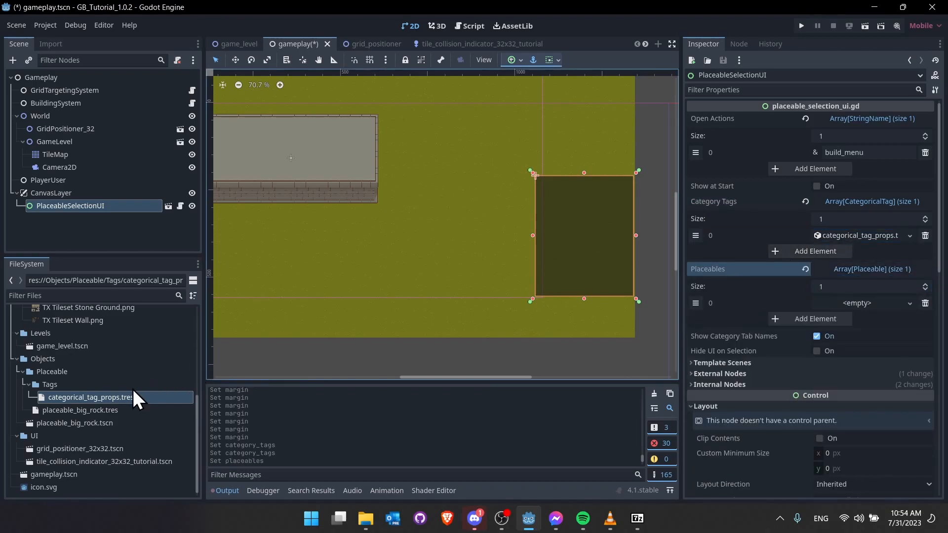
{"action": "left_click_drag", "start_coordinate": [106, 410], "coordinate": [835, 305]}
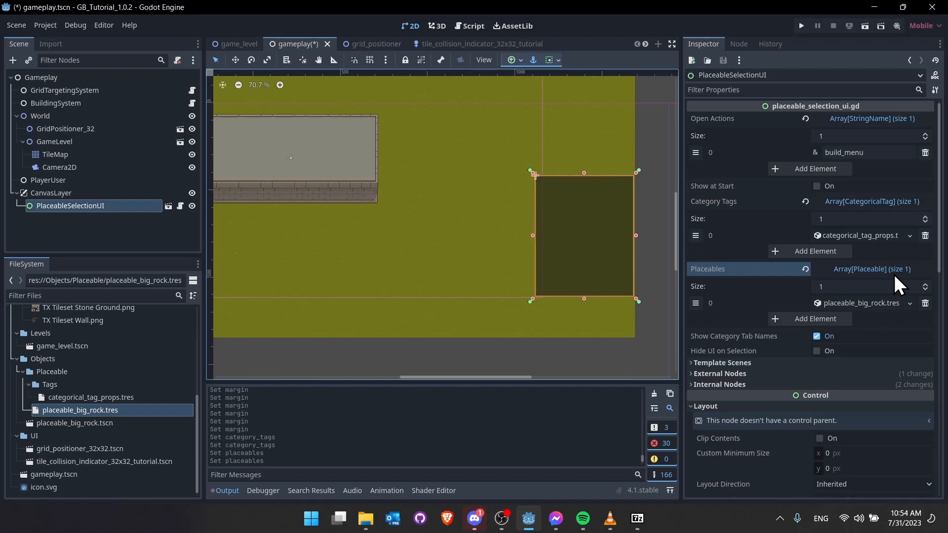
{"action": "key", "text": "F6"}
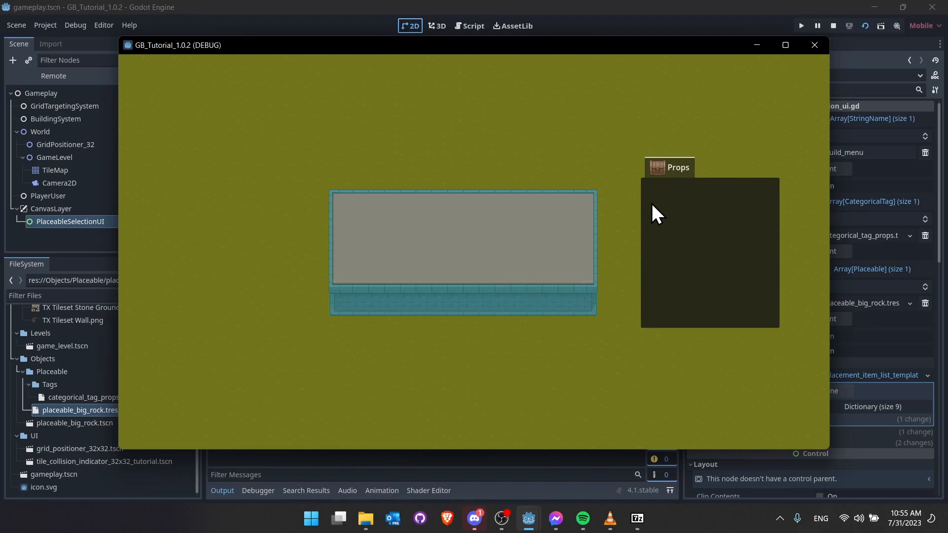
- Stop the game, add categorical_tag_props.tres to Big Rock's Tags list, and save
{"action": "left_click", "coordinate": [834, 25]}
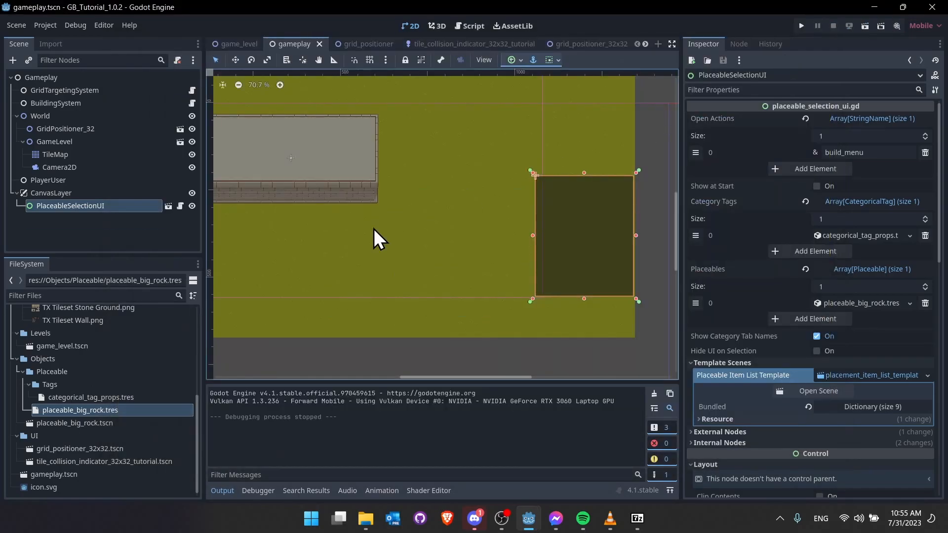
{"action": "double_click", "coordinate": [147, 408]}
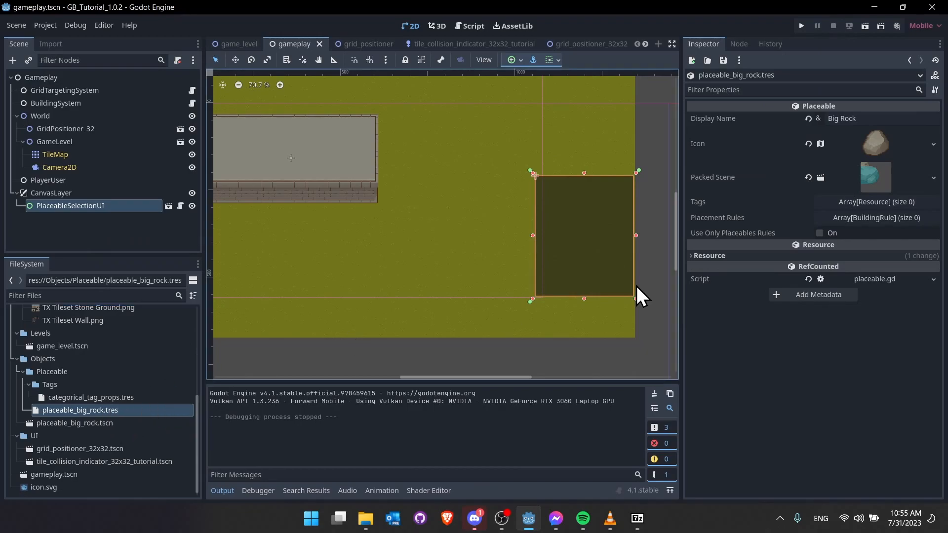
{"action": "left_click_drag", "start_coordinate": [66, 398], "coordinate": [871, 213]}
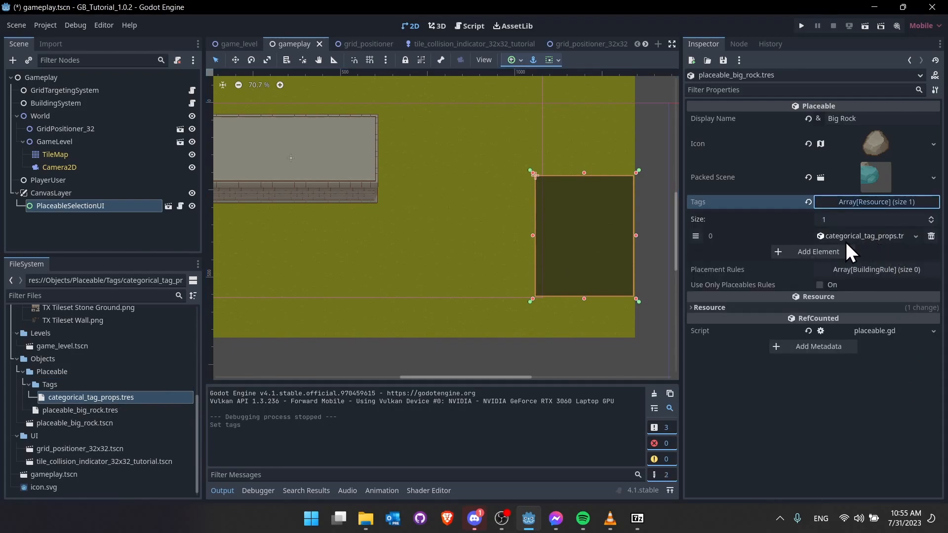
{"action": "key", "text": "ctrl+s"}
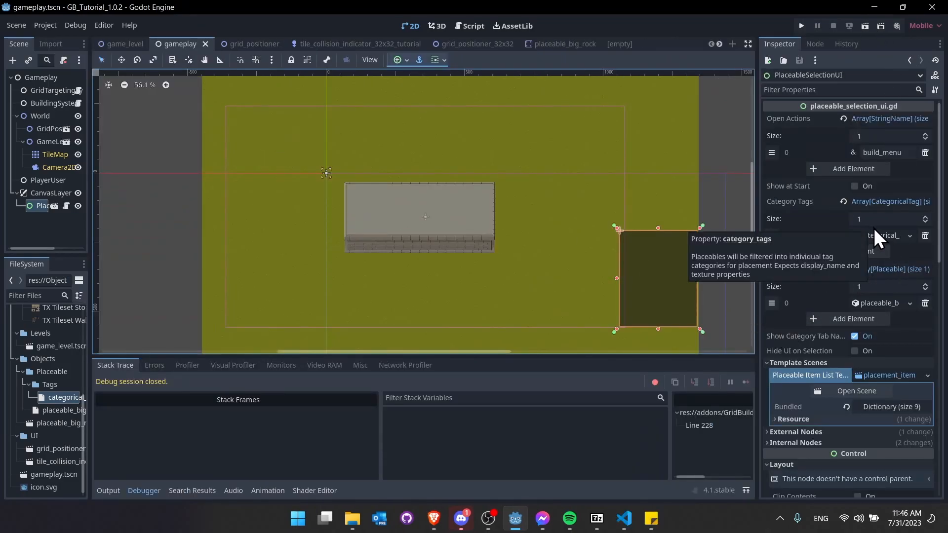
- Save and run the scene, then choose Big Rock from the in-game build menu (B)
{"action": "left_click", "coordinate": [740, 119]}
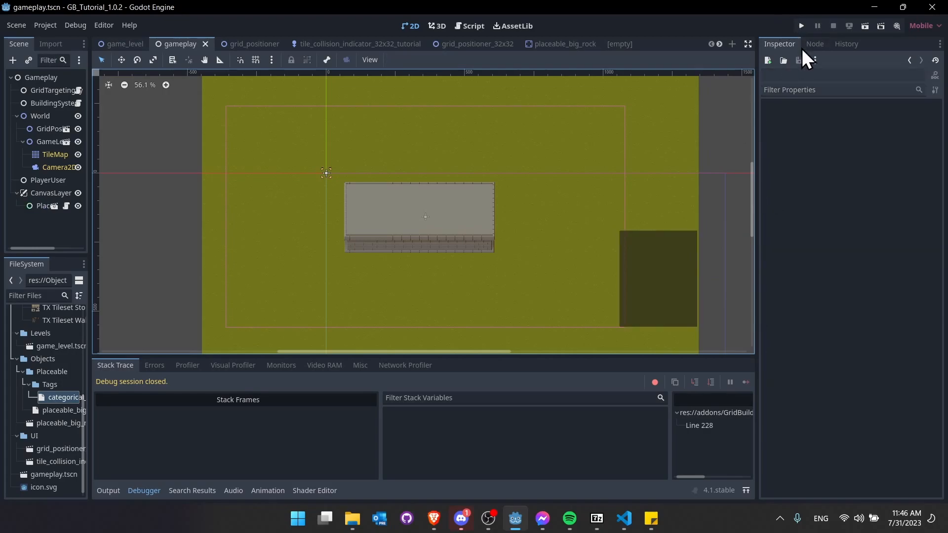
{"action": "left_click", "coordinate": [865, 27]}
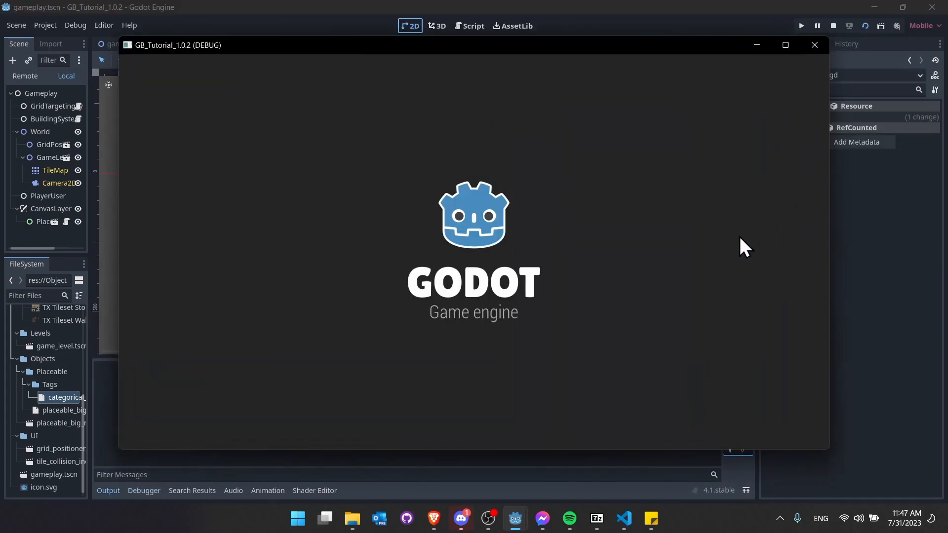
{"action": "key", "text": "b"}
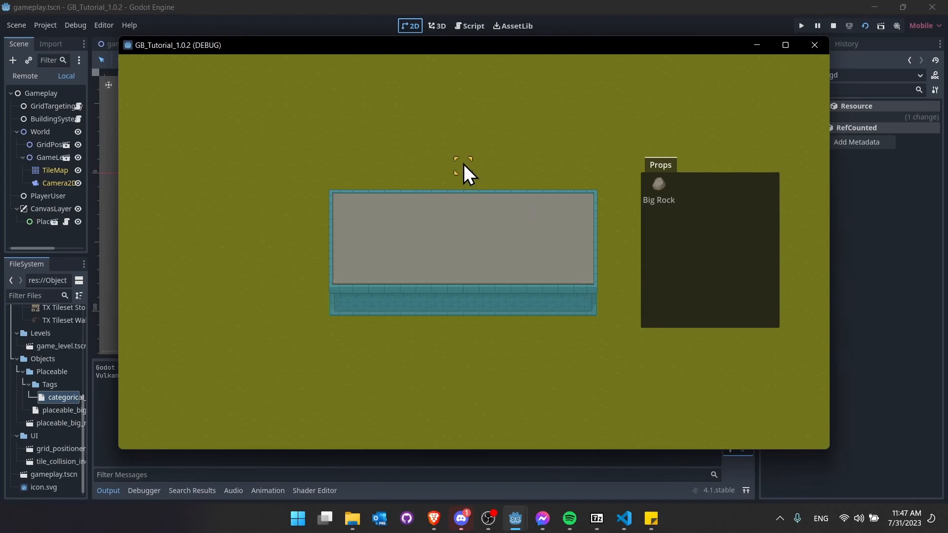
{"action": "left_click", "coordinate": [682, 194]}
- Stop the game, inspect placeable_big_rock's CollisionShape2D, then relaunch with F5 and select Big Rock
{"action": "left_click", "coordinate": [829, 24]}
{"action": "left_click", "coordinate": [545, 43]}
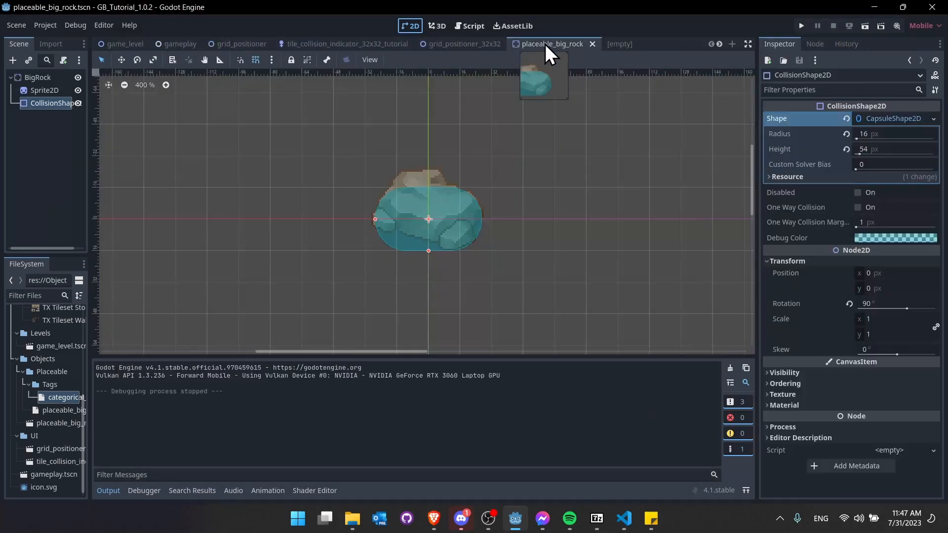
{"action": "scroll", "coordinate": [504, 295], "scroll_direction": "up", "scroll_amount": 2}
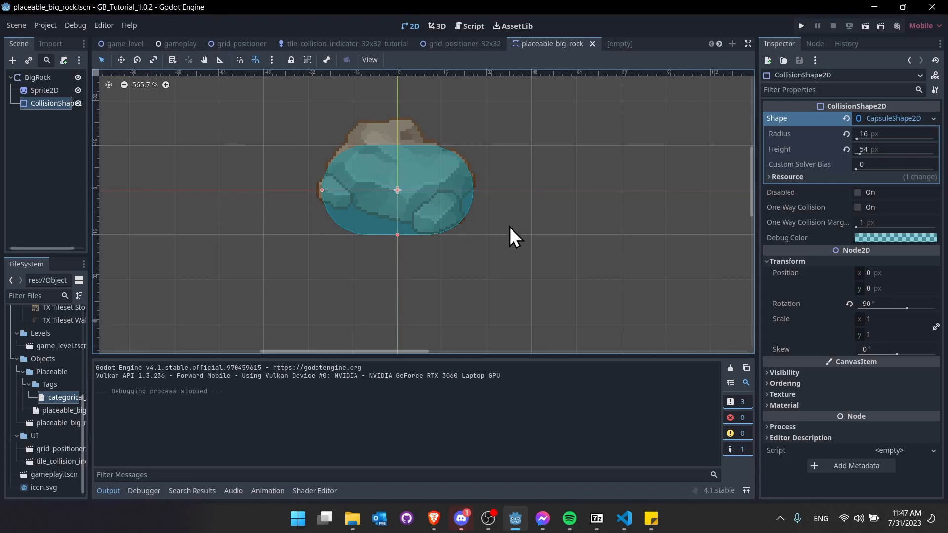
{"action": "scroll", "coordinate": [440, 185], "scroll_direction": "down", "scroll_amount": 1}
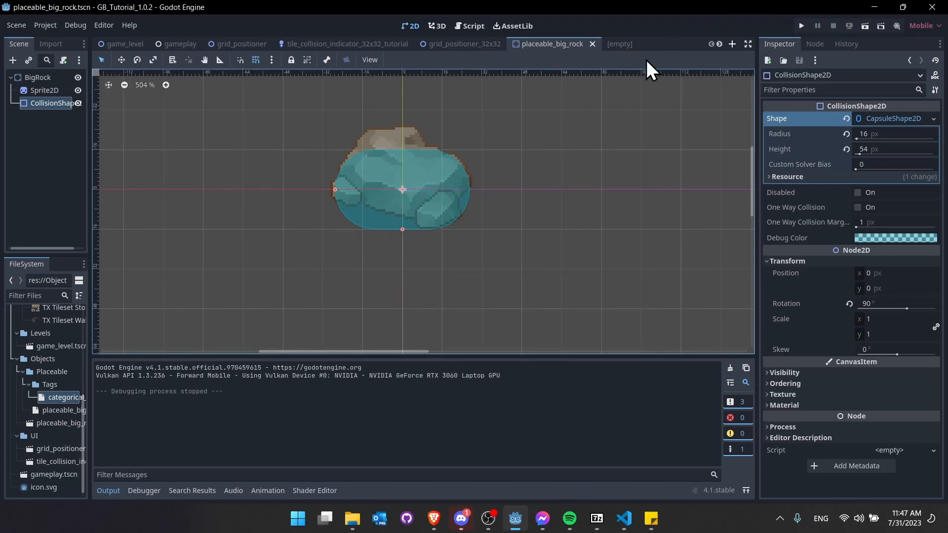
{"action": "key", "text": "F5"}
{"action": "left_click", "coordinate": [670, 197]}
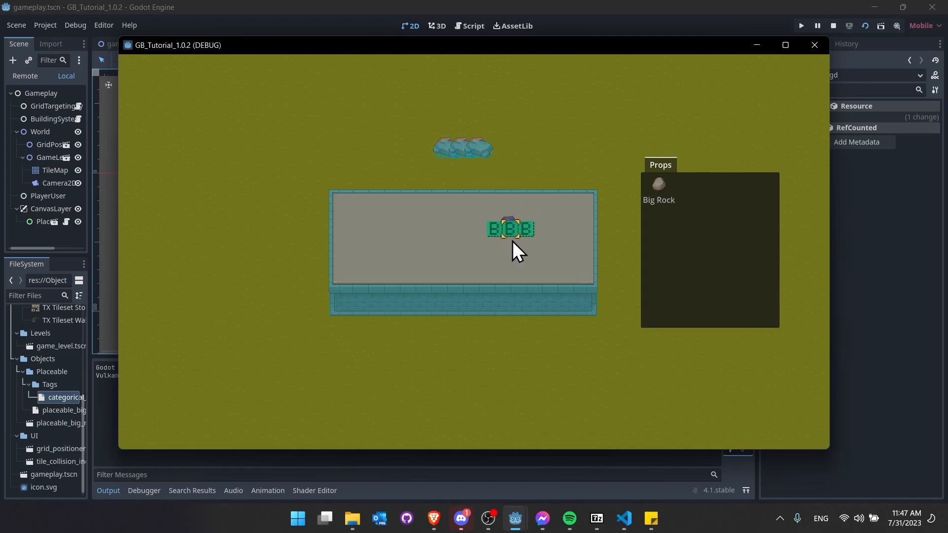
- Place Big Rocks on the floor and the bottom wall, then stop the game
{"action": "left_click", "coordinate": [544, 201]}
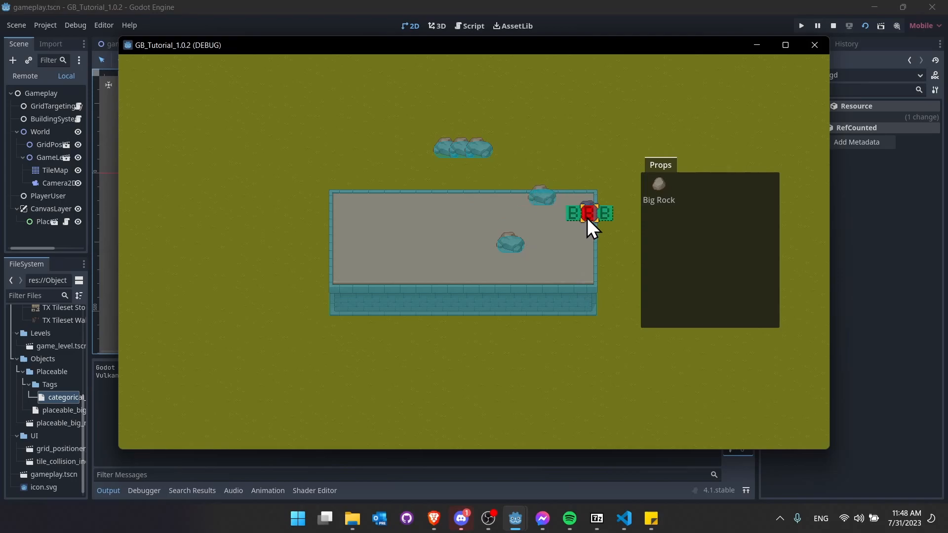
{"action": "left_click", "coordinate": [561, 300]}
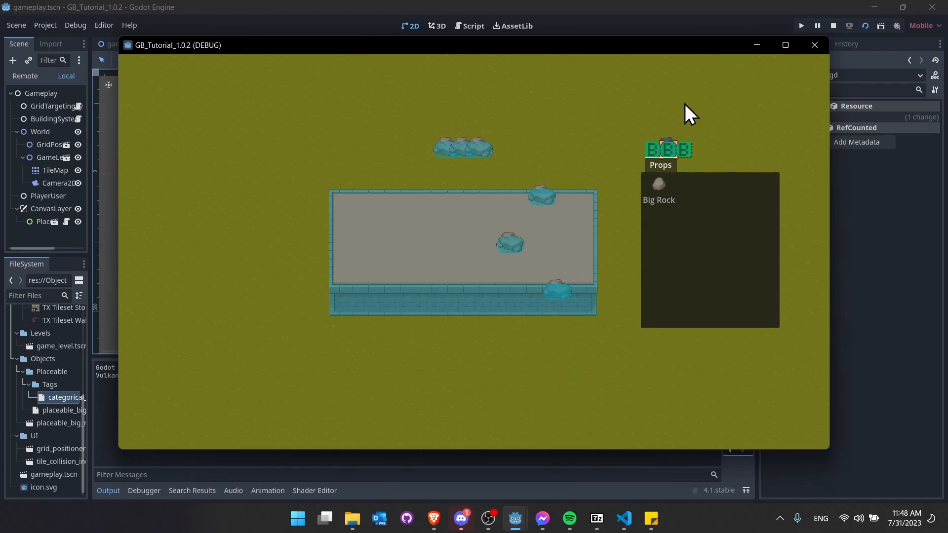
{"action": "left_click", "coordinate": [833, 26]}
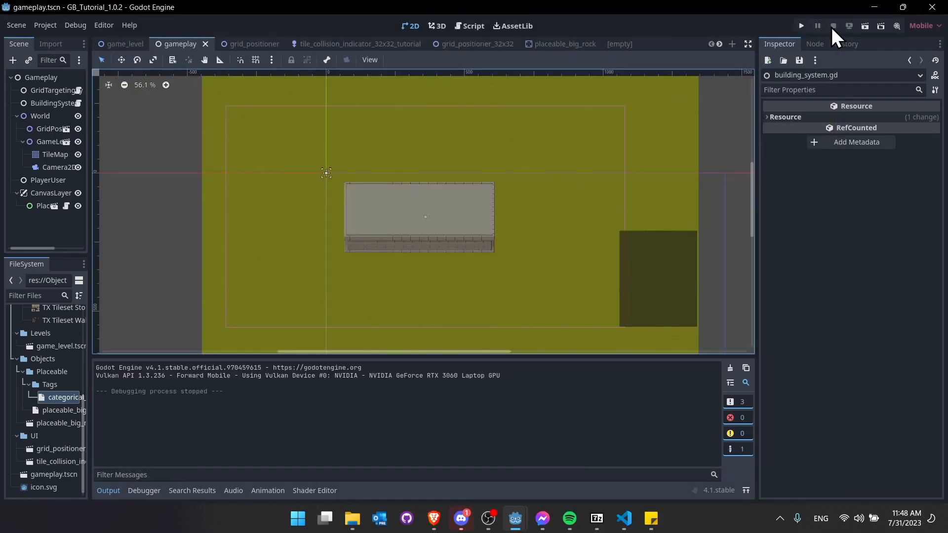
- Set BuildingSystem's Always Include Rules to size 2: a new NoCollisionsRule and a new WithinTilemapBoundsRule
{"action": "left_click", "coordinate": [58, 103]}
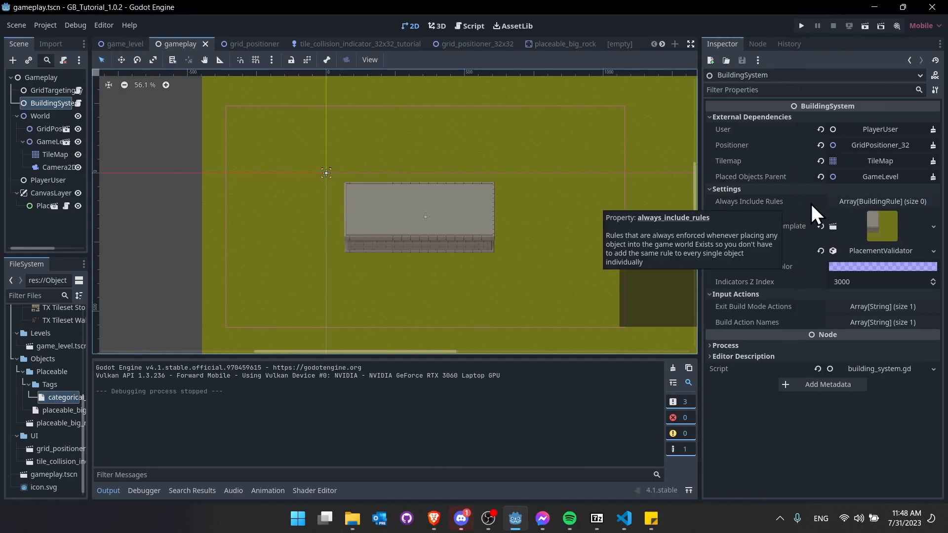
{"action": "left_click", "coordinate": [869, 201]}
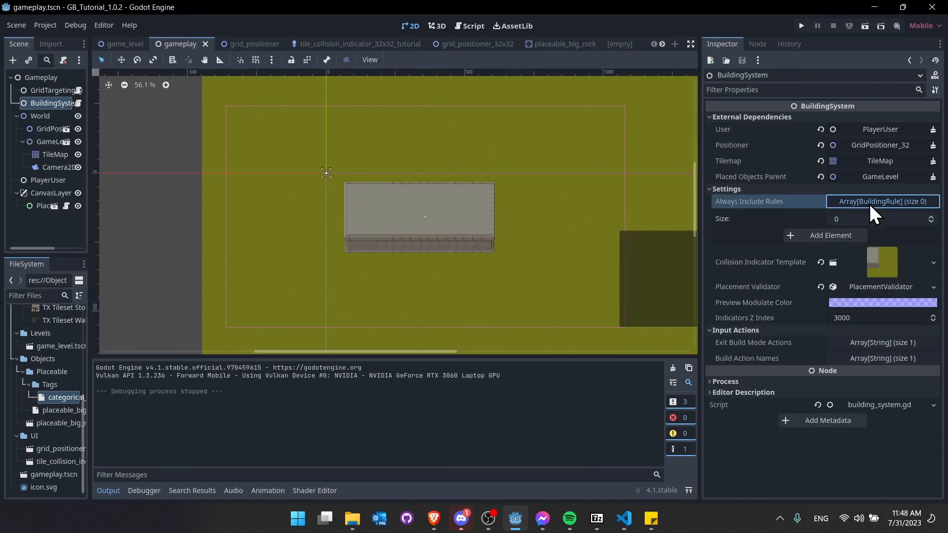
{"action": "left_click", "coordinate": [927, 217]}
{"action": "left_click", "coordinate": [926, 218]}
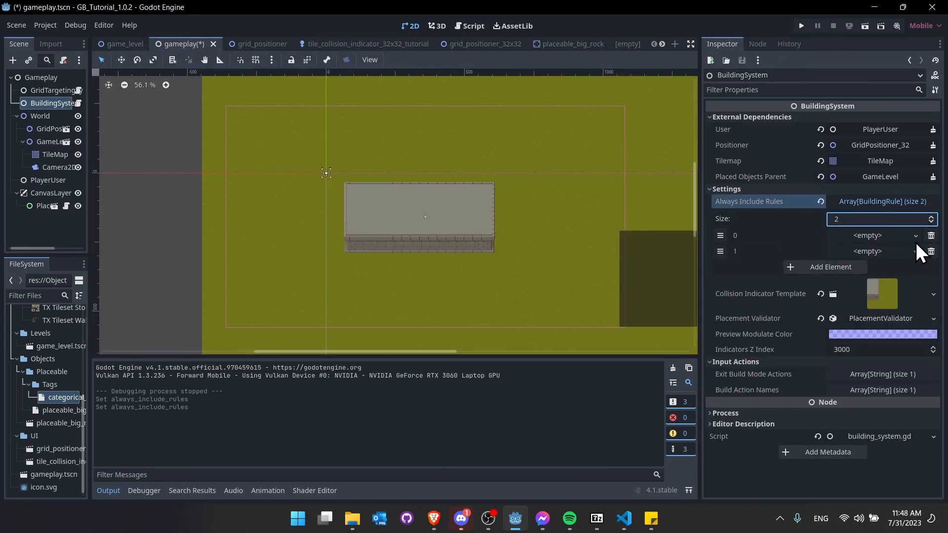
{"action": "left_click", "coordinate": [917, 235]}
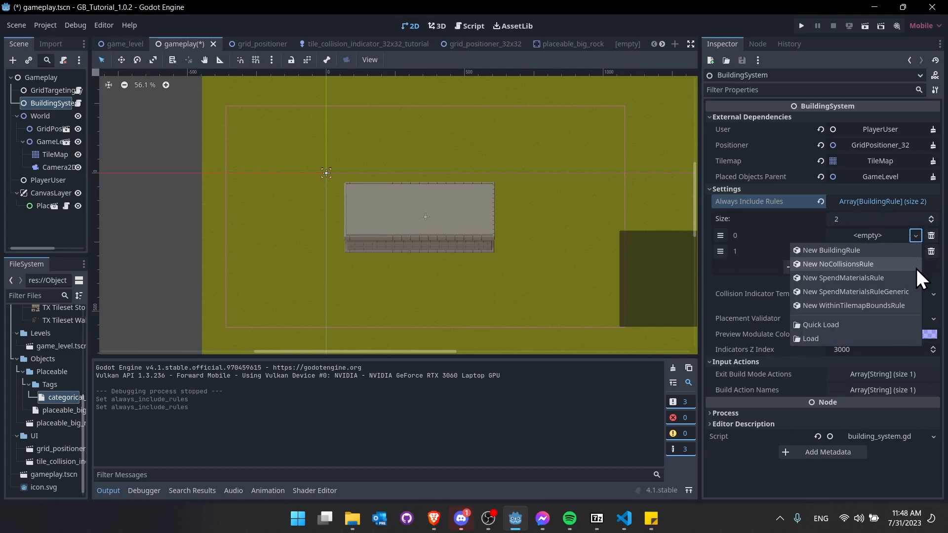
{"action": "left_click", "coordinate": [914, 265]}
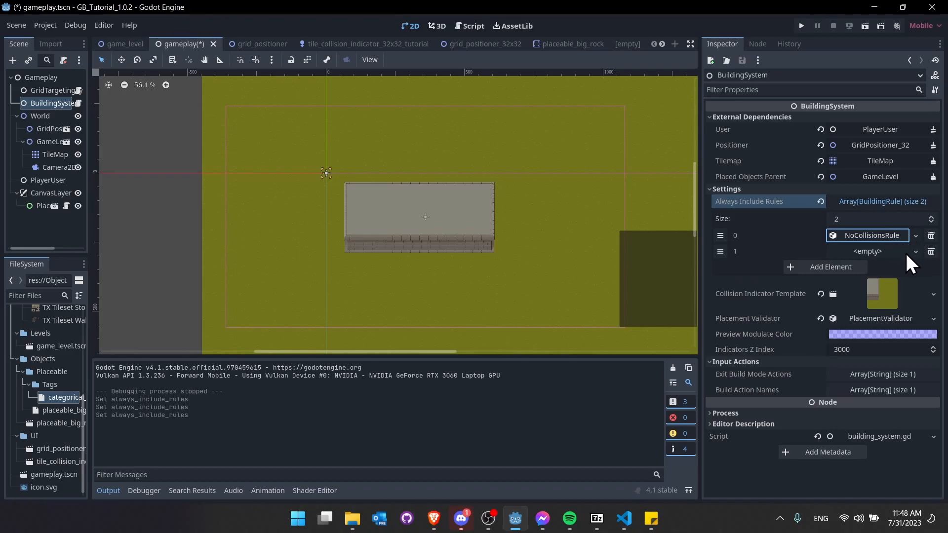
{"action": "left_click", "coordinate": [915, 251]}
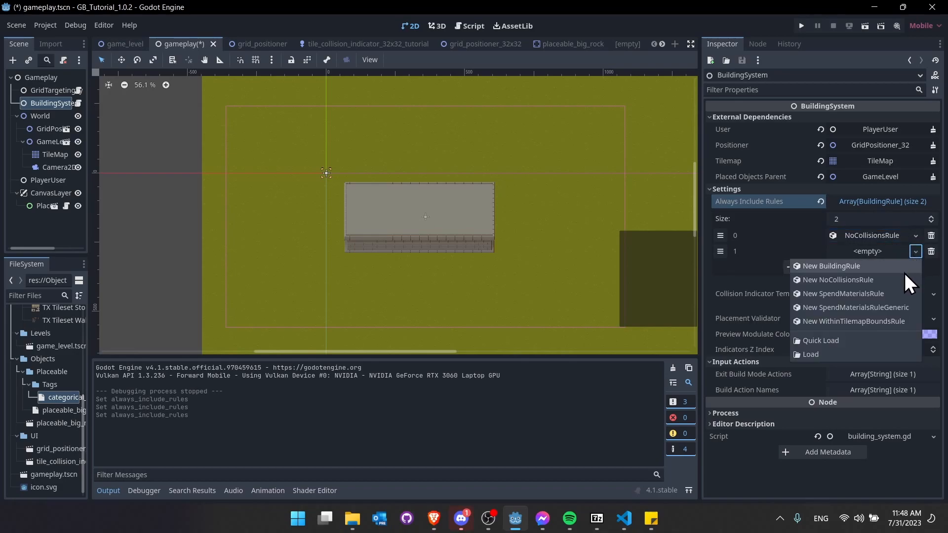
{"action": "left_click", "coordinate": [886, 324]}
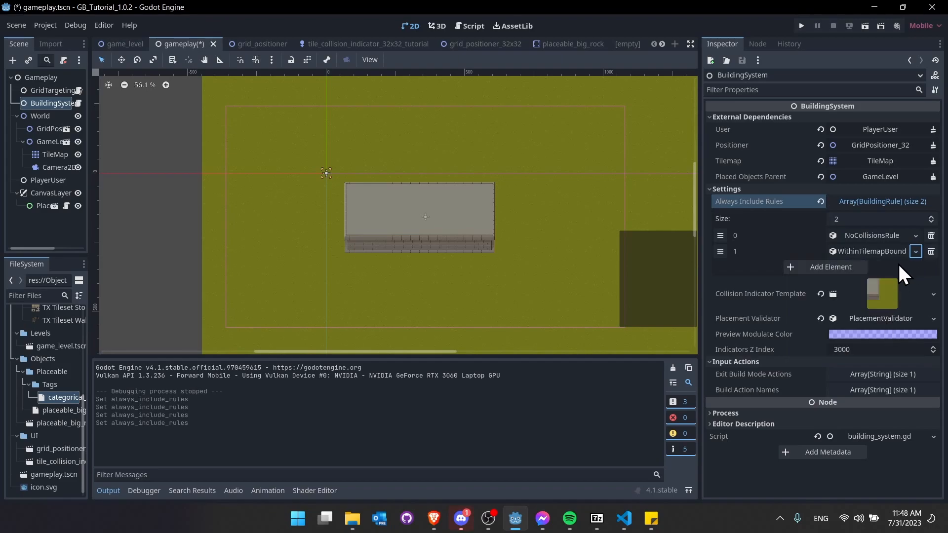
- Review the WithinTilemapBoundsRule's failure and success messages, then save and run the scene
{"action": "left_click", "coordinate": [893, 253]}
{"action": "left_click_drag", "start_coordinate": [701, 258], "coordinate": [641, 261]}
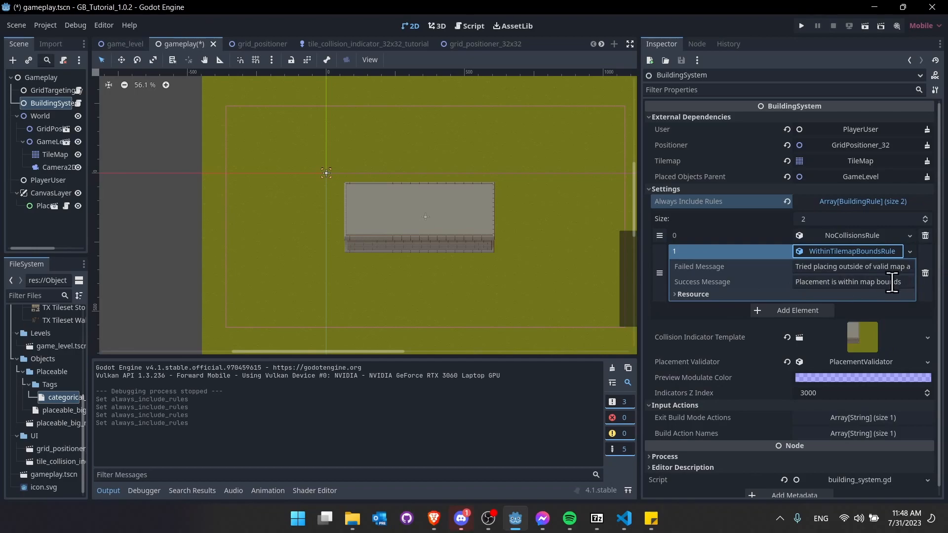
{"action": "left_click", "coordinate": [848, 255]}
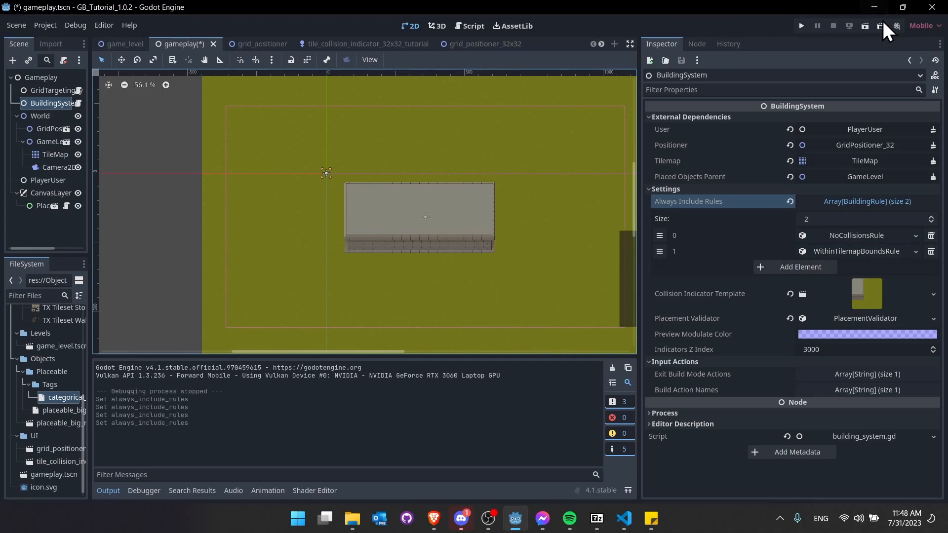
{"action": "left_click", "coordinate": [865, 26]}
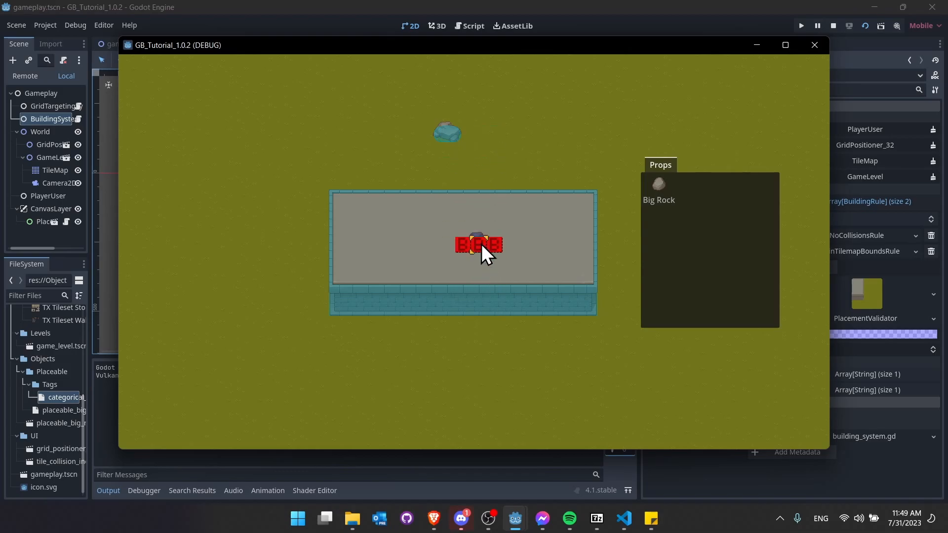
- Place another Big Rock inside the building and close the game
{"action": "left_click", "coordinate": [552, 203]}
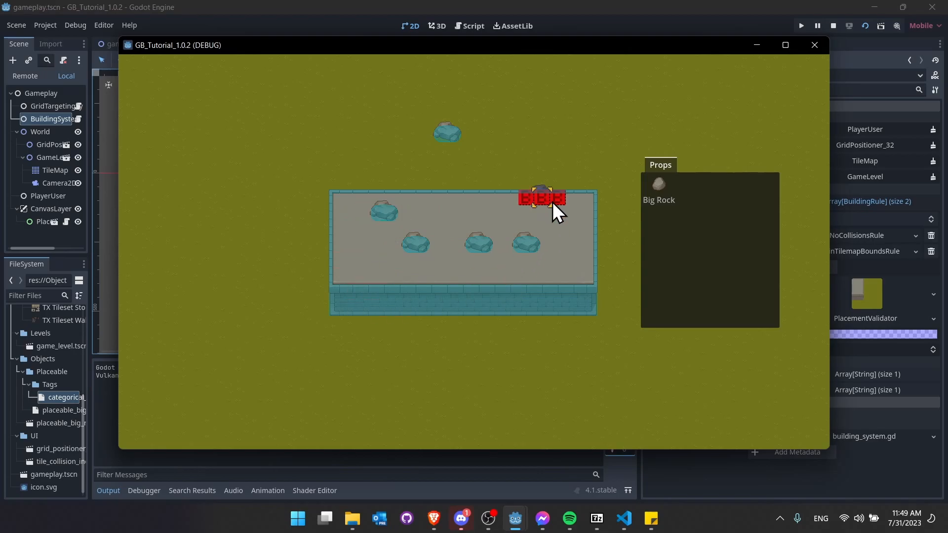
{"action": "left_click", "coordinate": [833, 25]}
{"action": "scroll", "coordinate": [369, 167], "scroll_direction": "up", "scroll_amount": 3}
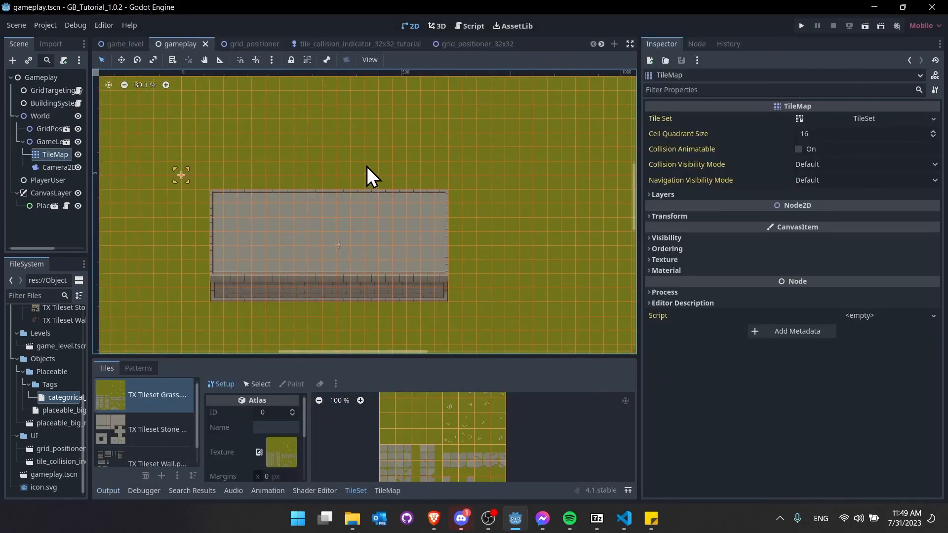
{"action": "middle_click_drag", "start_coordinate": [455, 144], "coordinate": [371, 218]}
- Erase one grass tile above-right of the building with the TileMap Eraser
{"action": "left_click", "coordinate": [388, 491]}
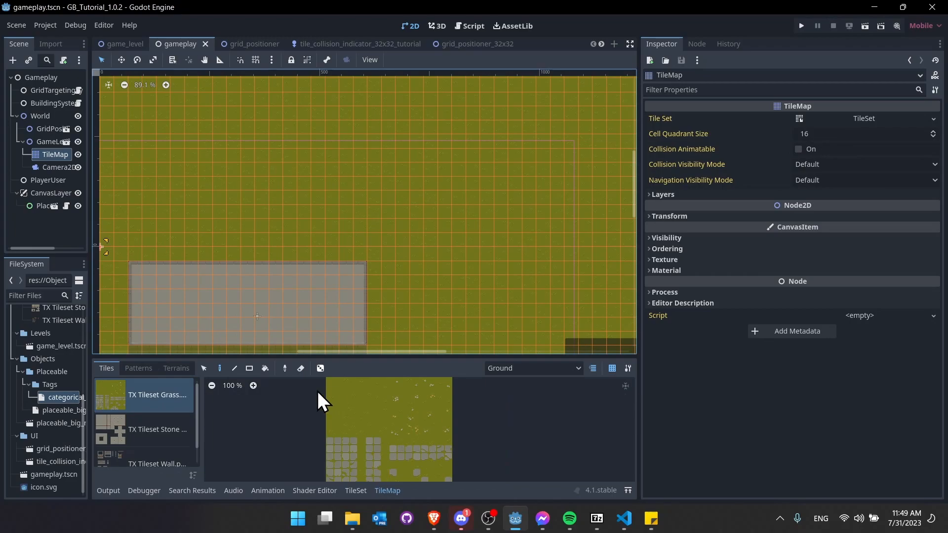
{"action": "left_click", "coordinate": [301, 368]}
{"action": "left_click", "coordinate": [389, 198]}
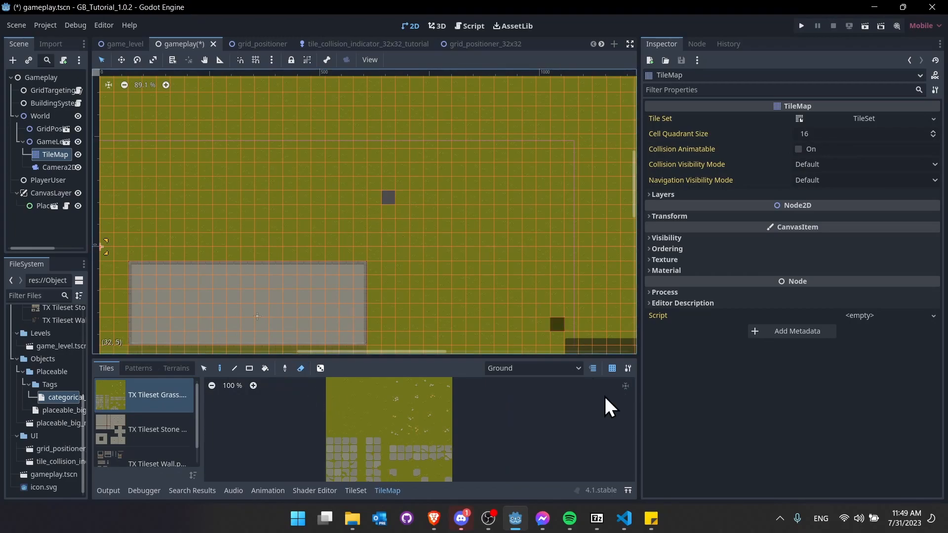
- Run the scene, pick Big Rock, try placing it on the erased tile, then stop the game
{"action": "left_click", "coordinate": [865, 26]}
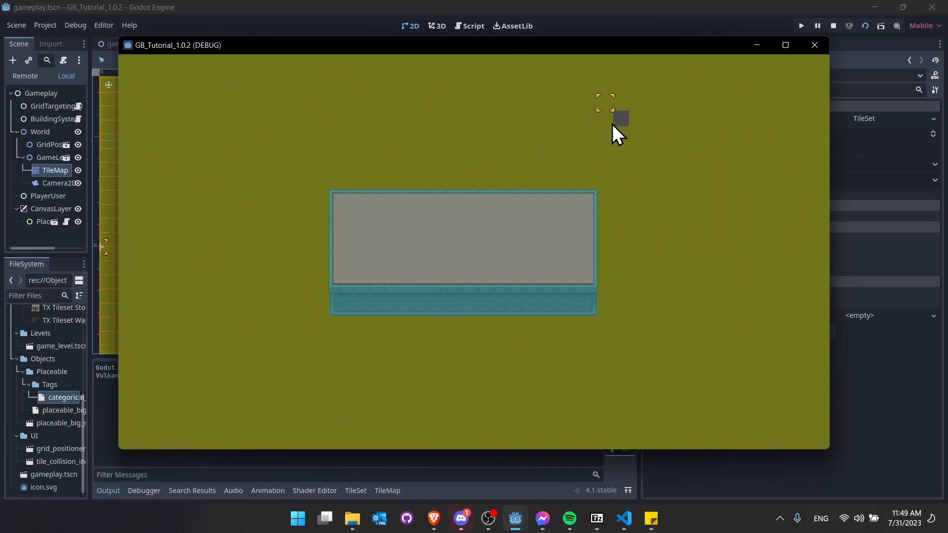
{"action": "left_click", "coordinate": [677, 201]}
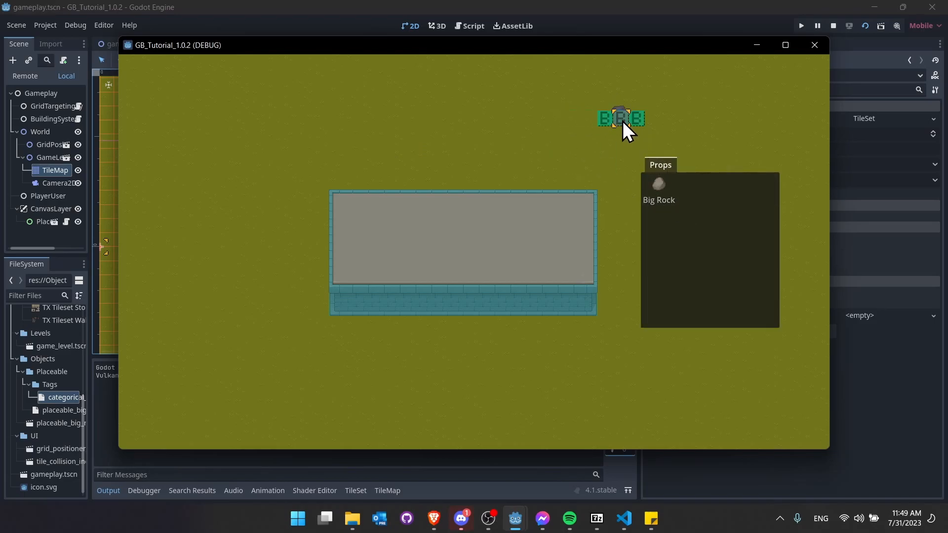
{"action": "left_click", "coordinate": [623, 121]}
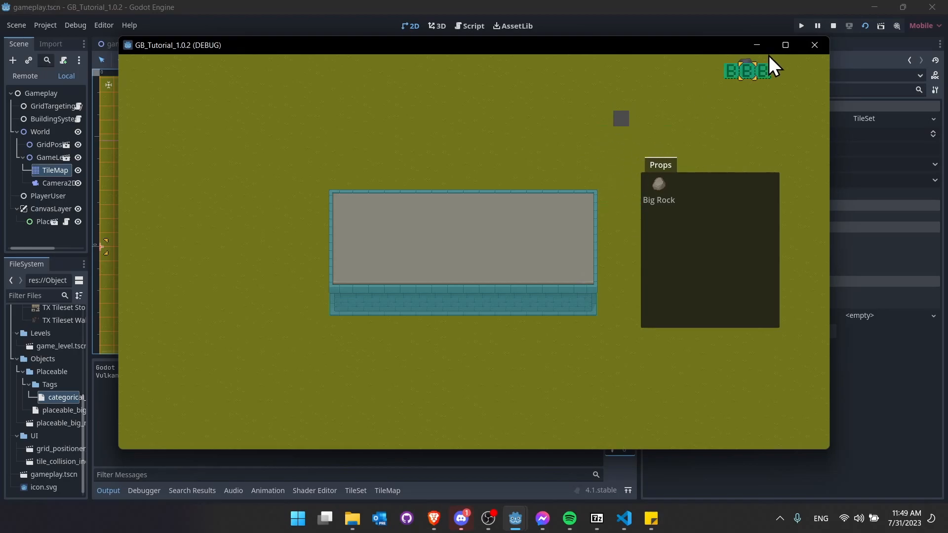
{"action": "left_click", "coordinate": [814, 44]}
{"action": "scroll", "coordinate": [424, 226], "scroll_direction": "down", "scroll_amount": 1}
{"action": "middle_click_drag", "start_coordinate": [422, 226], "coordinate": [461, 170]}
{"action": "scroll", "coordinate": [461, 176], "scroll_direction": "down", "scroll_amount": 4}
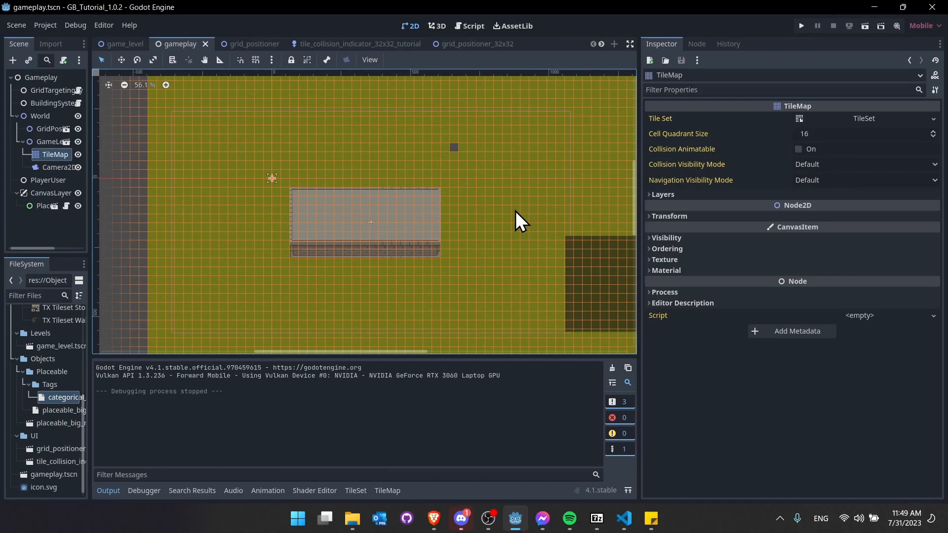
- Filter files for 'build' and instance build_log.tscn under CanvasLayer
{"action": "left_click_drag", "start_coordinate": [91, 218], "coordinate": [192, 212]}
{"action": "left_click", "coordinate": [95, 296]}
{"action": "type", "text": "build"}
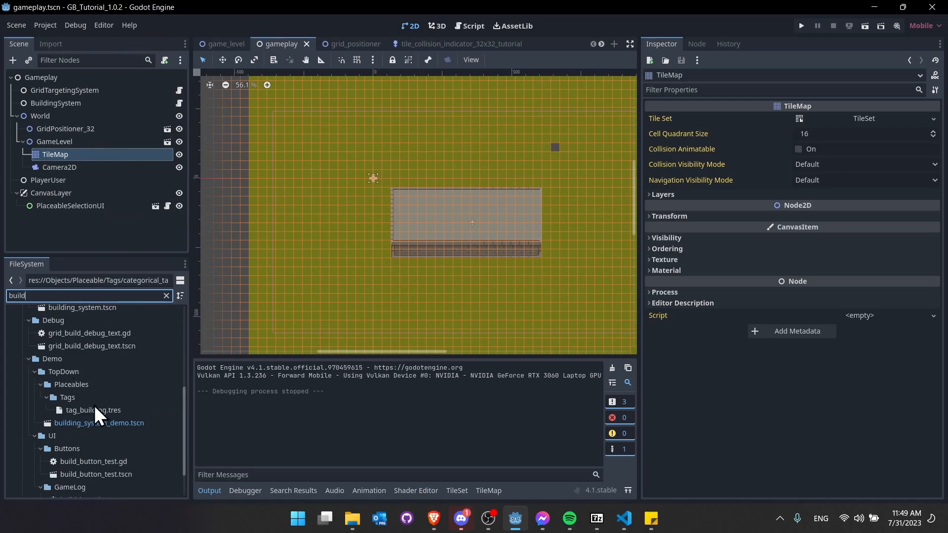
{"action": "scroll", "coordinate": [96, 416], "scroll_direction": "down", "scroll_amount": 1}
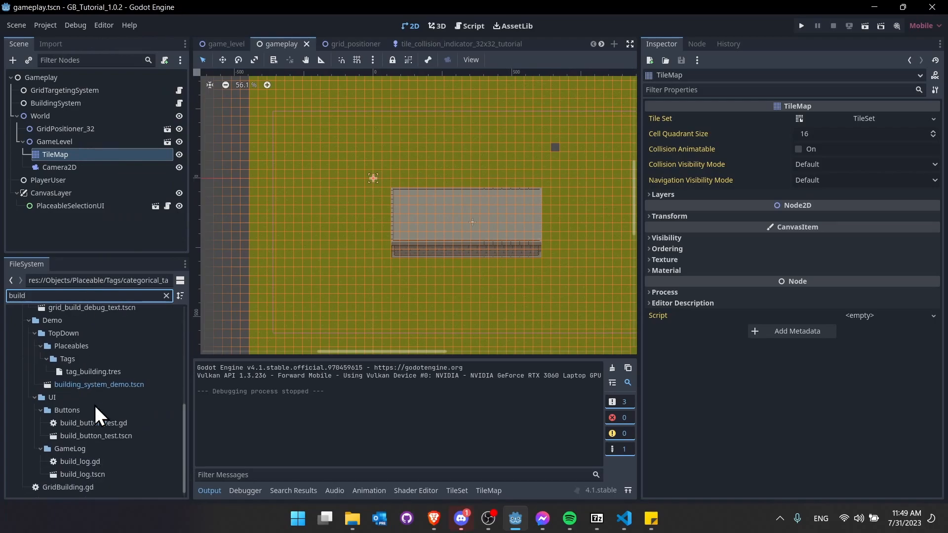
{"action": "left_click_drag", "start_coordinate": [94, 478], "coordinate": [79, 212]}
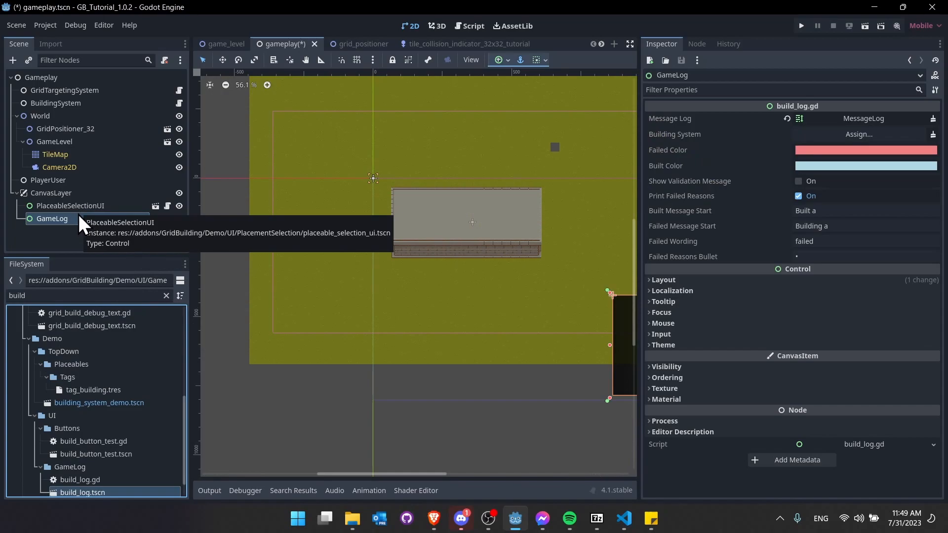
- Assign BuildingSystem to the GameLog's Building System, save, and run the scene
{"action": "left_click", "coordinate": [892, 141]}
{"action": "double_click", "coordinate": [455, 144]}
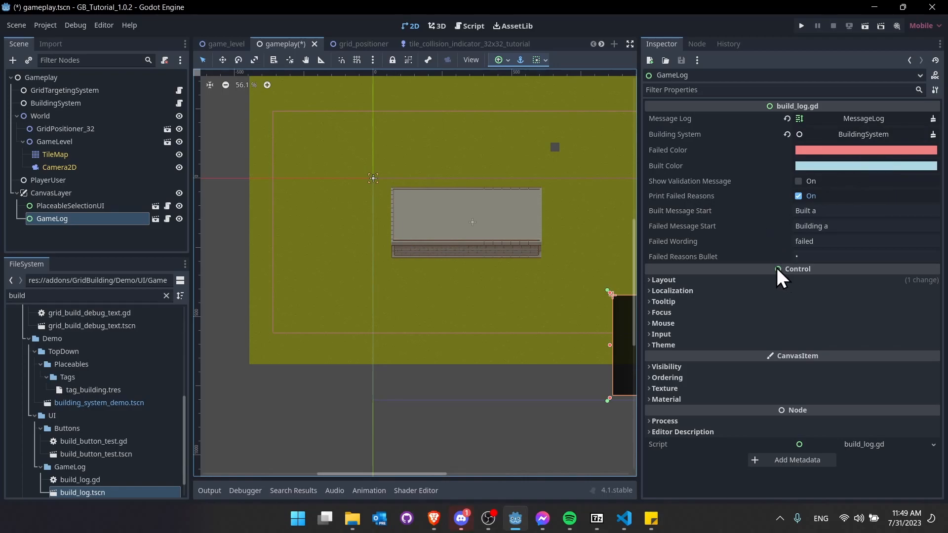
{"action": "key", "text": "ctrl+s"}
{"action": "left_click", "coordinate": [865, 26]}
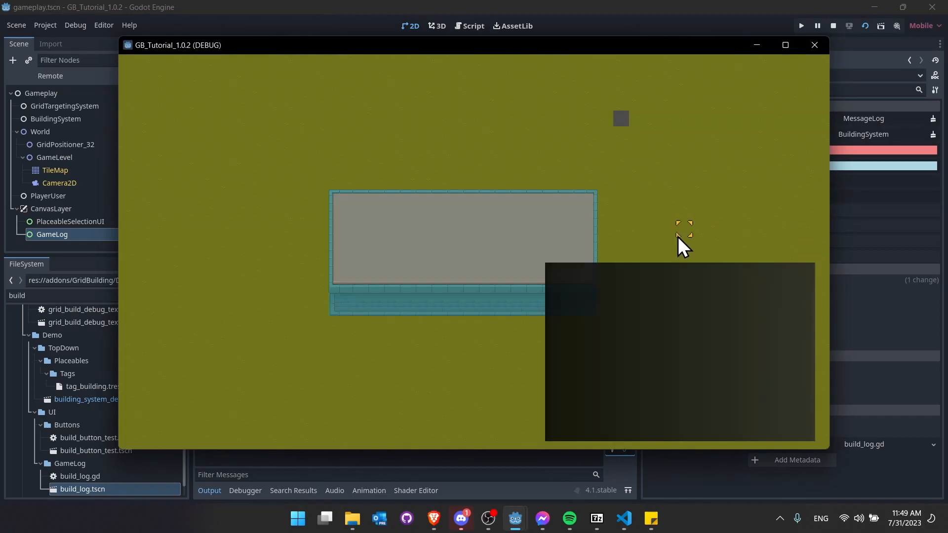
- Set the GameLog's Right anchor to 0.4 and Left anchor to 0.02
{"action": "left_click", "coordinate": [834, 25]}
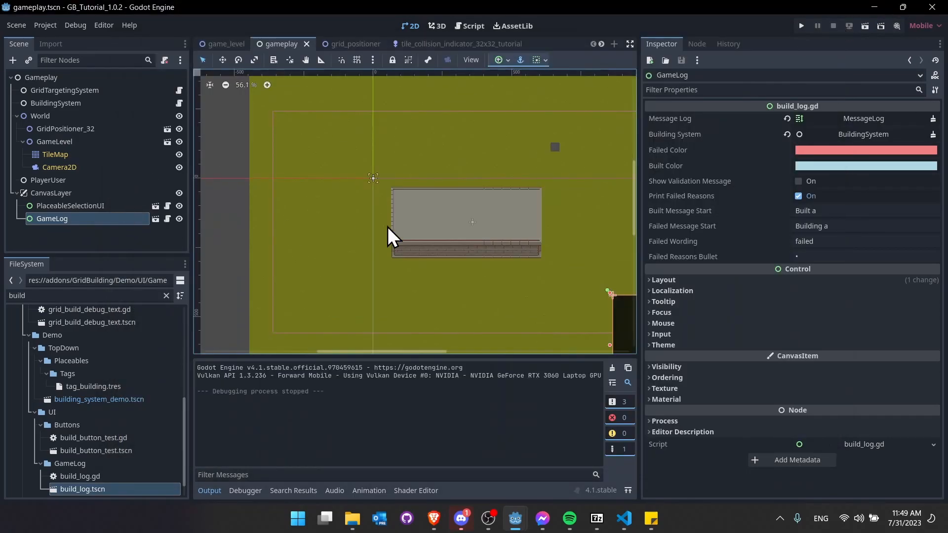
{"action": "scroll", "coordinate": [349, 234], "scroll_direction": "down", "scroll_amount": 5}
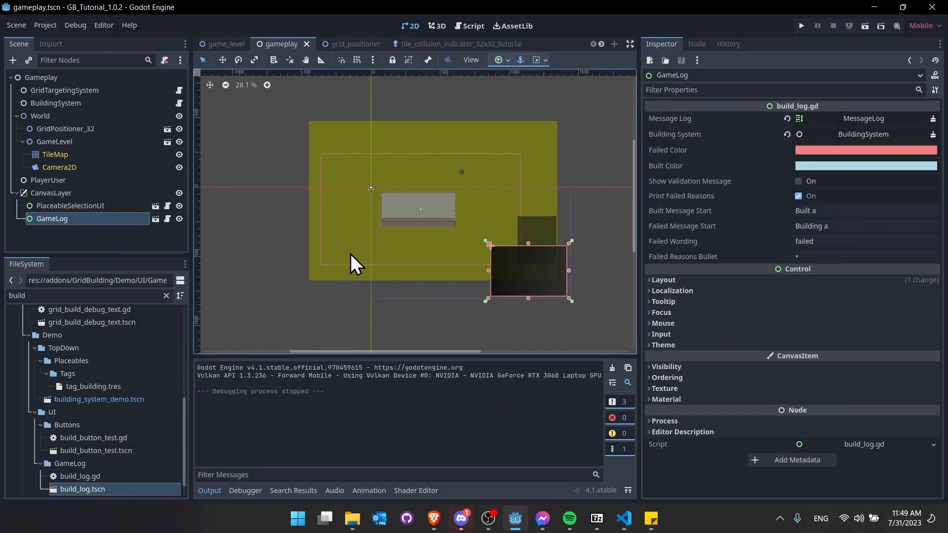
{"action": "left_click", "coordinate": [676, 280]}
{"action": "left_click", "coordinate": [725, 403]}
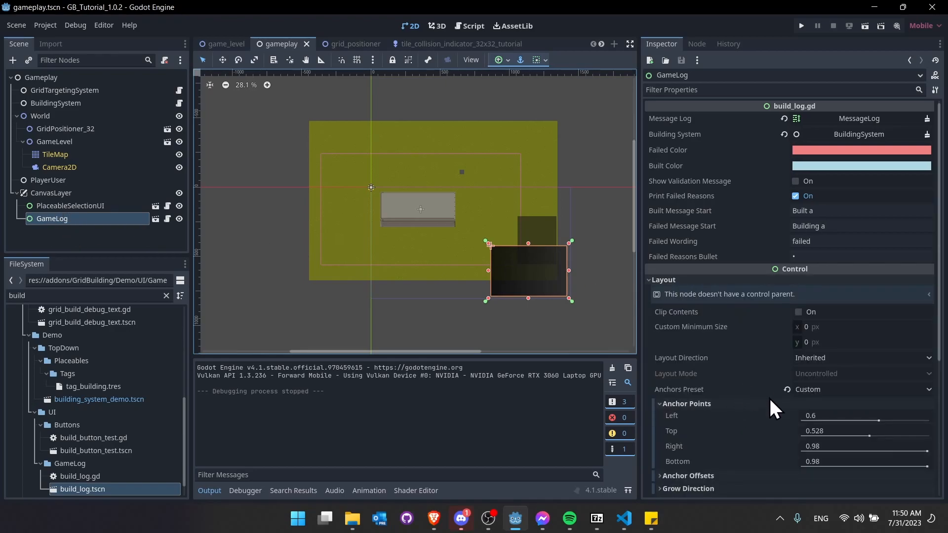
{"action": "left_click", "coordinate": [833, 448]}
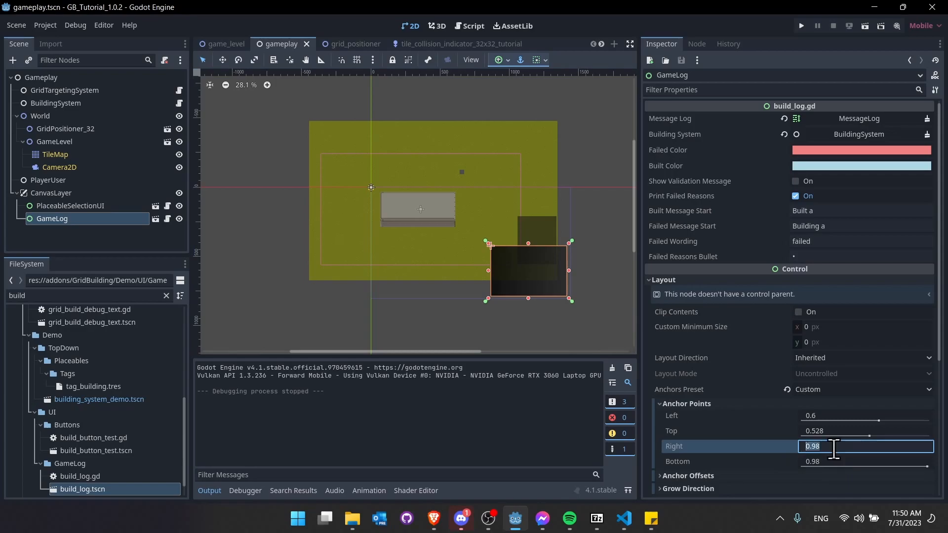
{"action": "type", "text": "0.4"}
{"action": "key", "text": "Return"}
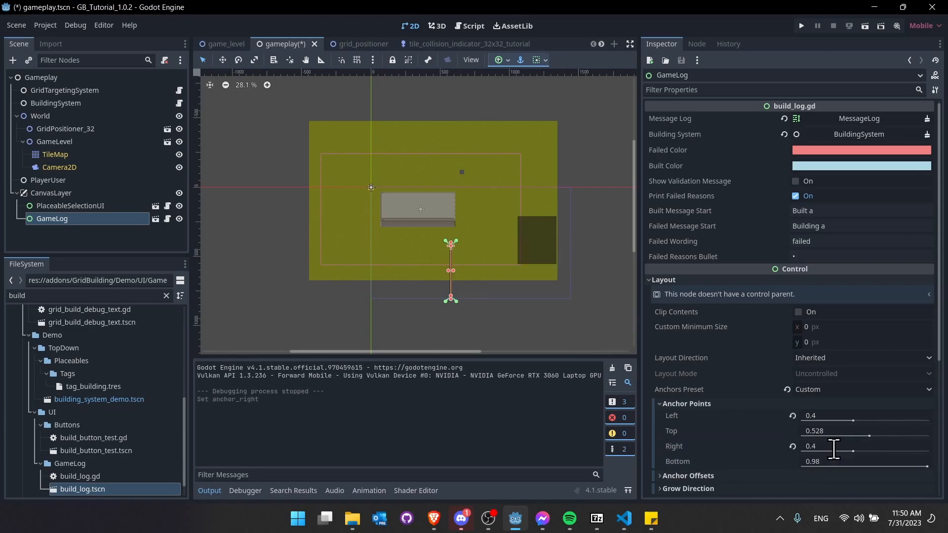
{"action": "left_click", "coordinate": [879, 416]}
{"action": "type", "text": "0.02"}
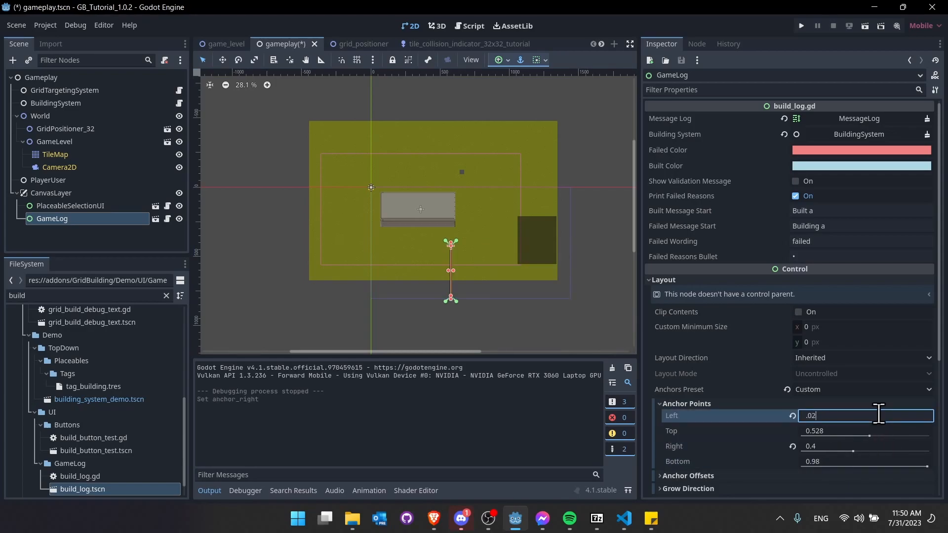
{"action": "key", "text": "Return"}
- Save the scene and run it to check the log panel's position
{"action": "left_click", "coordinate": [537, 345]}
{"action": "key", "text": "ctrl+s"}
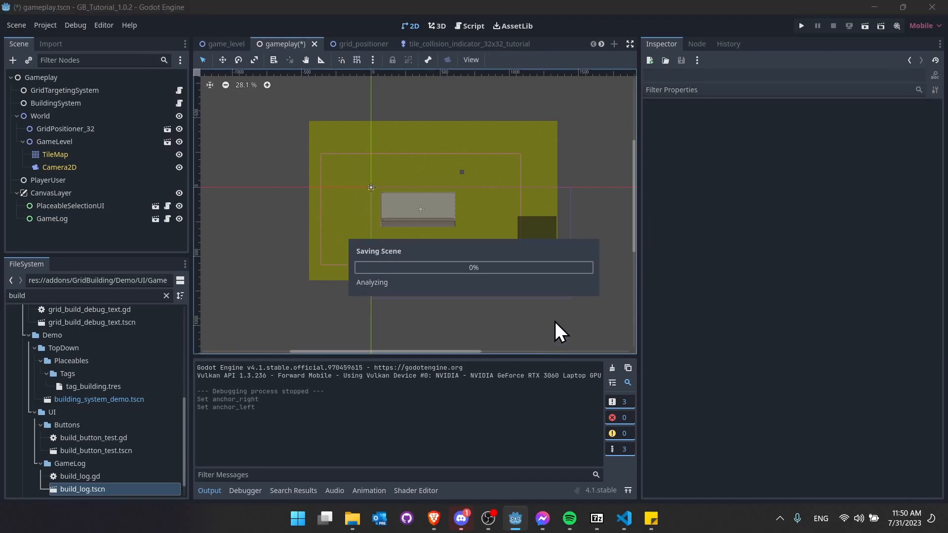
{"action": "scroll", "coordinate": [560, 319], "scroll_direction": "up", "scroll_amount": 3}
{"action": "middle_click_drag", "start_coordinate": [560, 318], "coordinate": [502, 318]}
{"action": "scroll", "coordinate": [502, 318], "scroll_direction": "down", "scroll_amount": 1}
{"action": "left_click", "coordinate": [865, 26]}
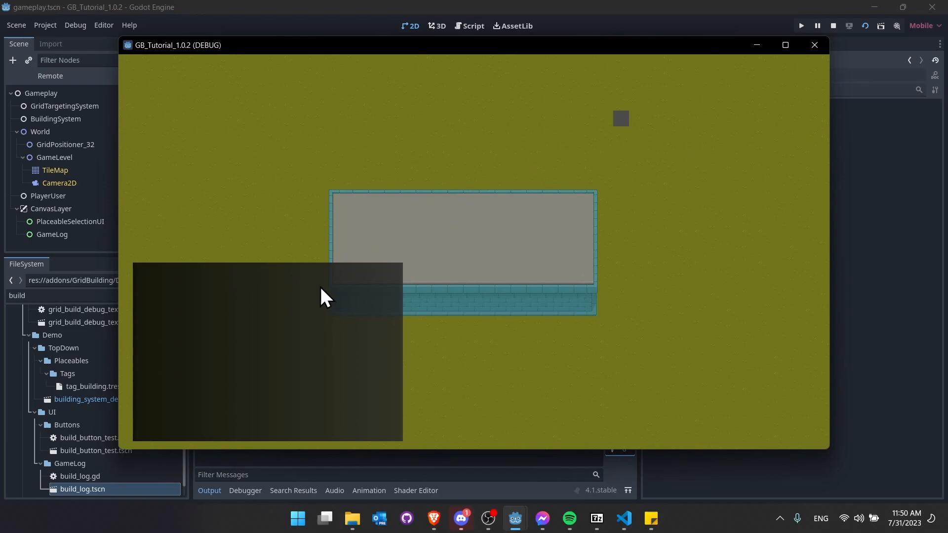
- Drag the GameLog's Top anchor to 0.643, save, and run the game again
{"action": "left_click", "coordinate": [833, 26]}
{"action": "left_click", "coordinate": [66, 218]}
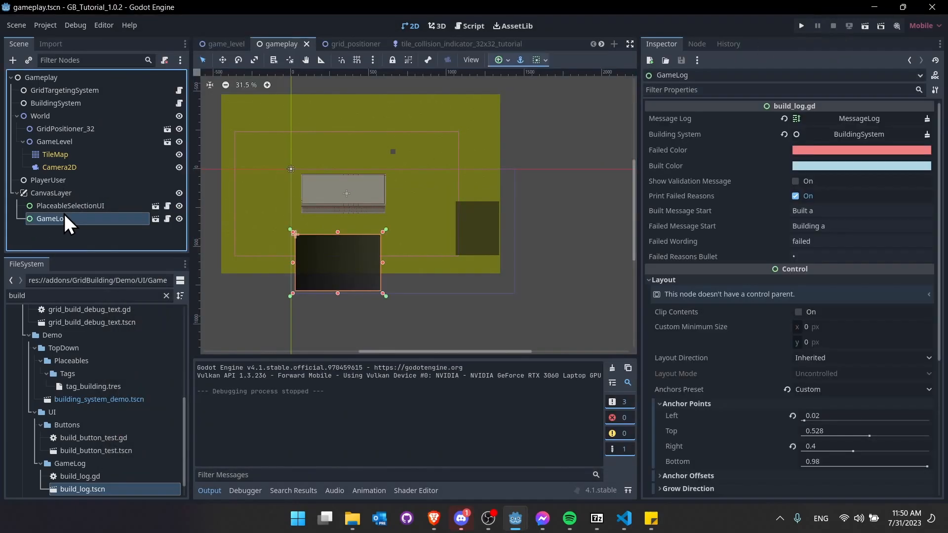
{"action": "left_click_drag", "start_coordinate": [869, 436], "coordinate": [884, 435]}
{"action": "key", "text": "ctrl+s"}
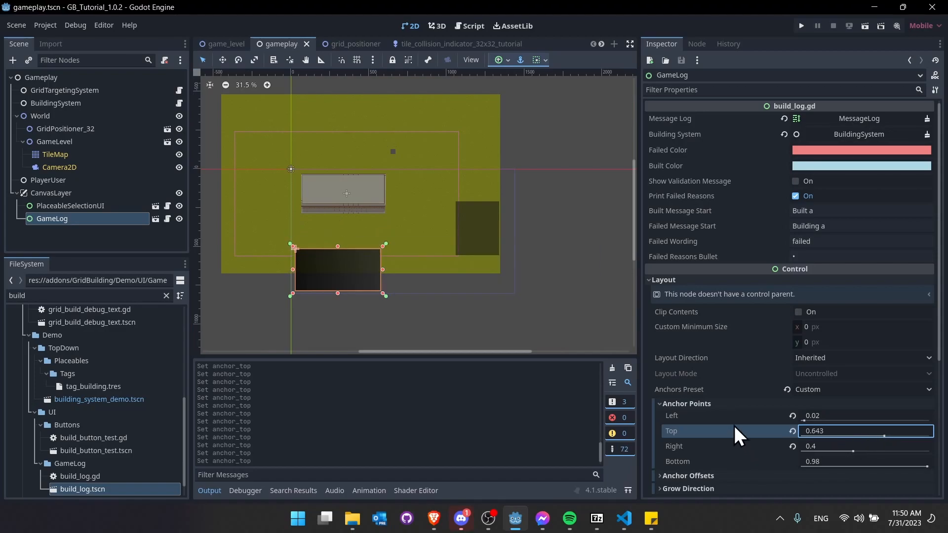
{"action": "left_click", "coordinate": [865, 26]}
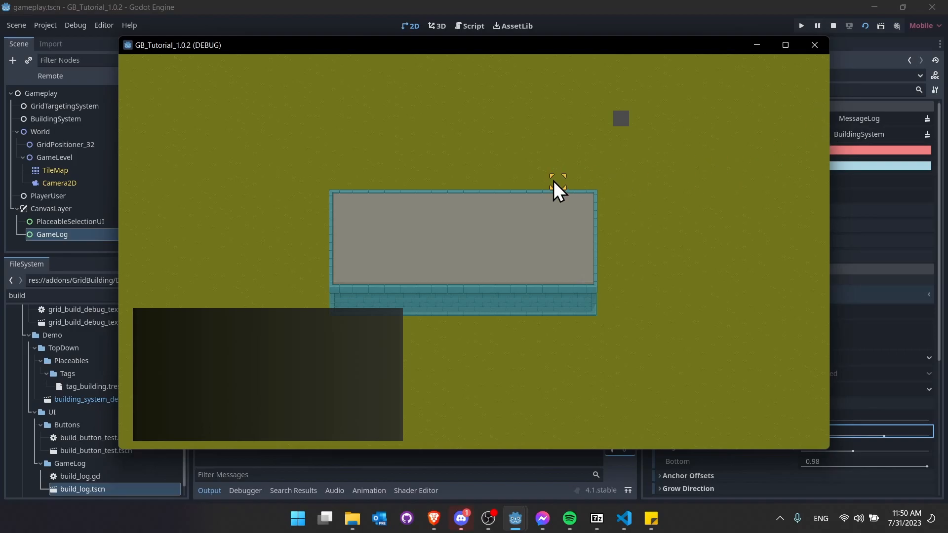
- Place a Big Rock on the grass, try the building and missing tile, then stop
{"action": "key", "text": "b"}
{"action": "left_click", "coordinate": [659, 193]}
{"action": "left_click", "coordinate": [448, 153]}
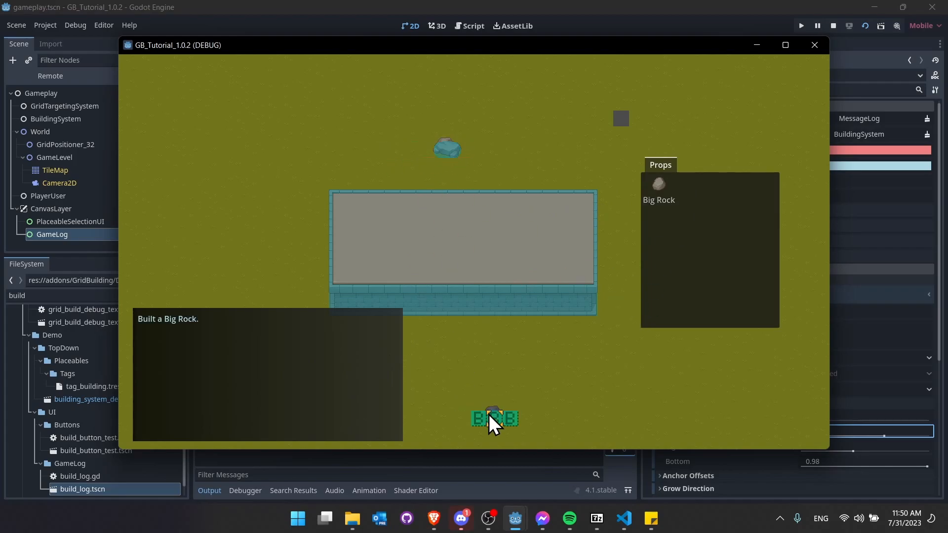
{"action": "left_click", "coordinate": [435, 205]}
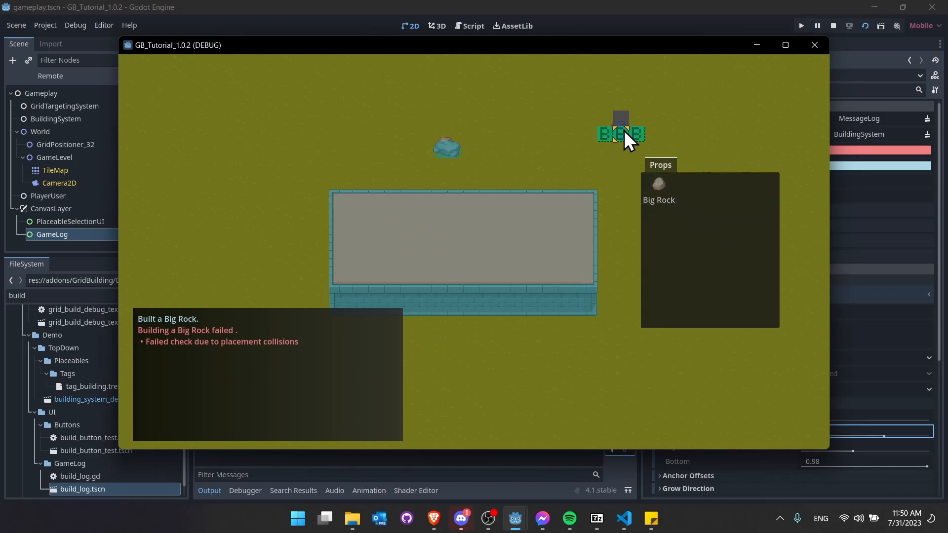
{"action": "left_click", "coordinate": [616, 120]}
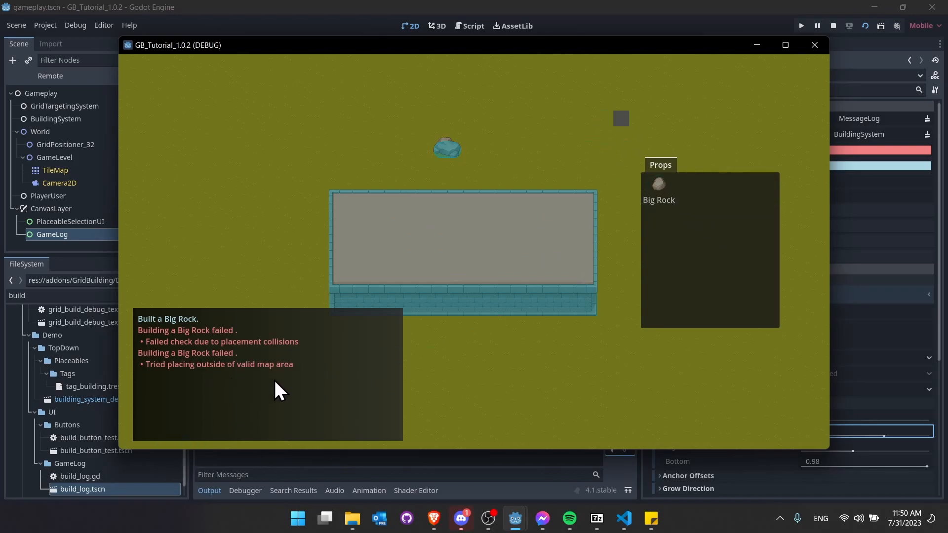
{"action": "left_click", "coordinate": [835, 26]}
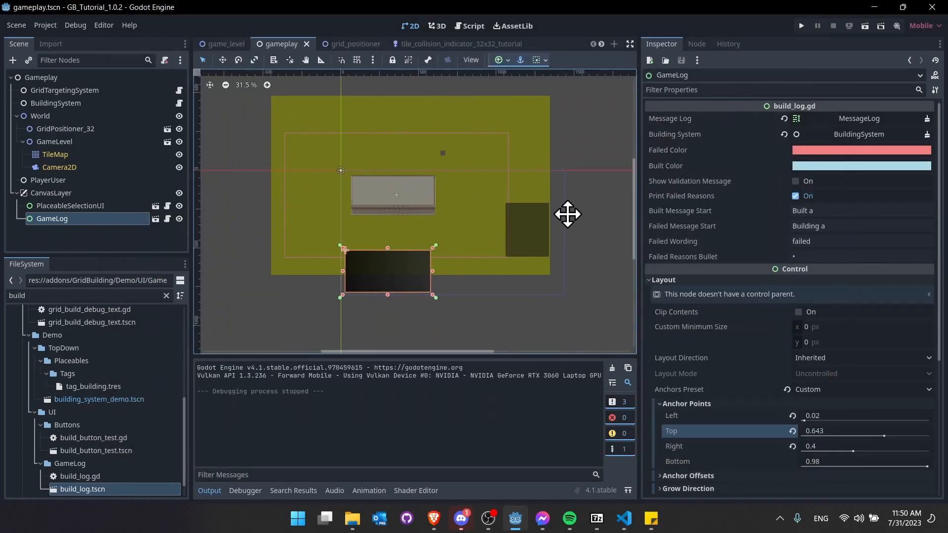
- Filter files for 'place', open placeable_big_rock.tres, and set Placement Rules size to 1
{"action": "middle_click_drag", "start_coordinate": [579, 218], "coordinate": [552, 235]}
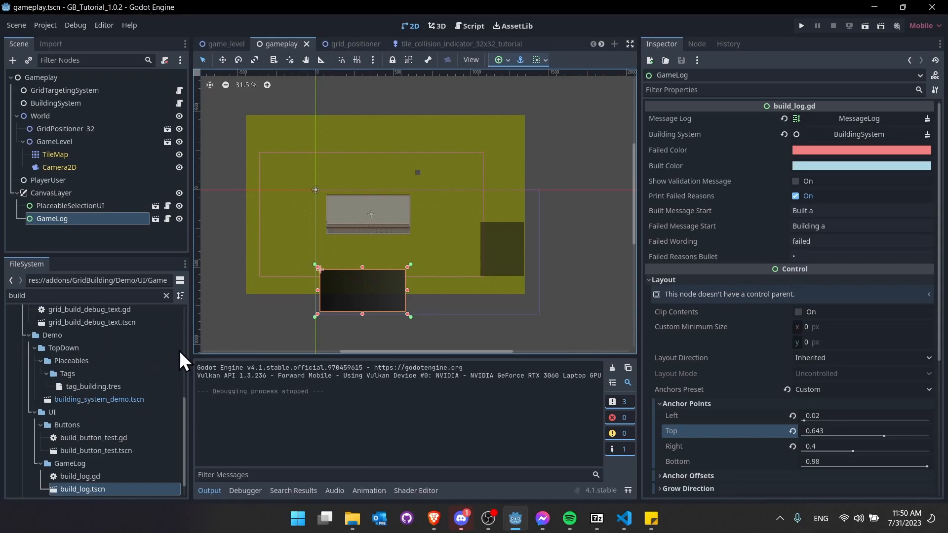
{"action": "left_click", "coordinate": [74, 411]}
{"action": "left_click", "coordinate": [132, 296]}
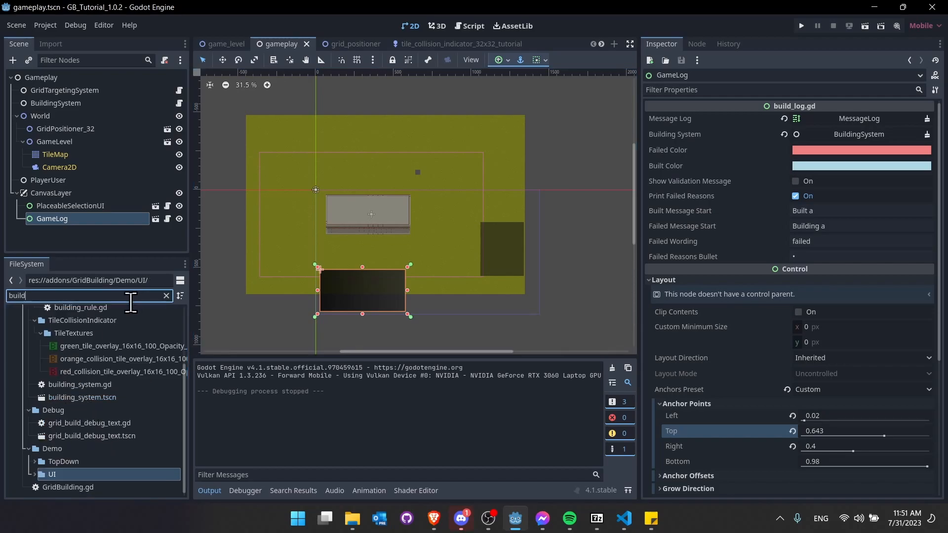
{"action": "key", "text": "BackSpace"}
{"action": "key", "text": "BackSpace"}
{"action": "key", "text": "BackSpace"}
{"action": "key", "text": "BackSpace"}
{"action": "key", "text": "BackSpace"}
{"action": "type", "text": "place"}
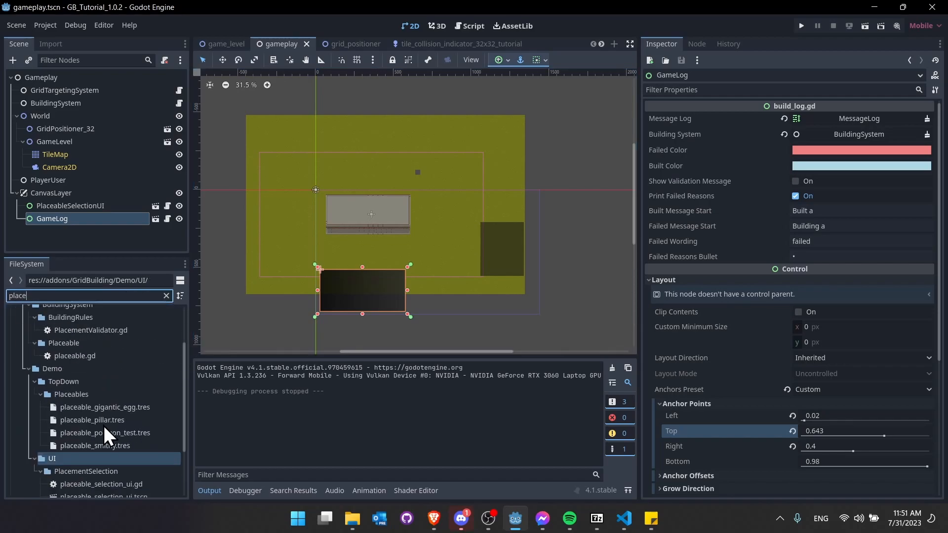
{"action": "scroll", "coordinate": [75, 363], "scroll_direction": "down", "scroll_amount": 3}
{"action": "left_click", "coordinate": [77, 474]}
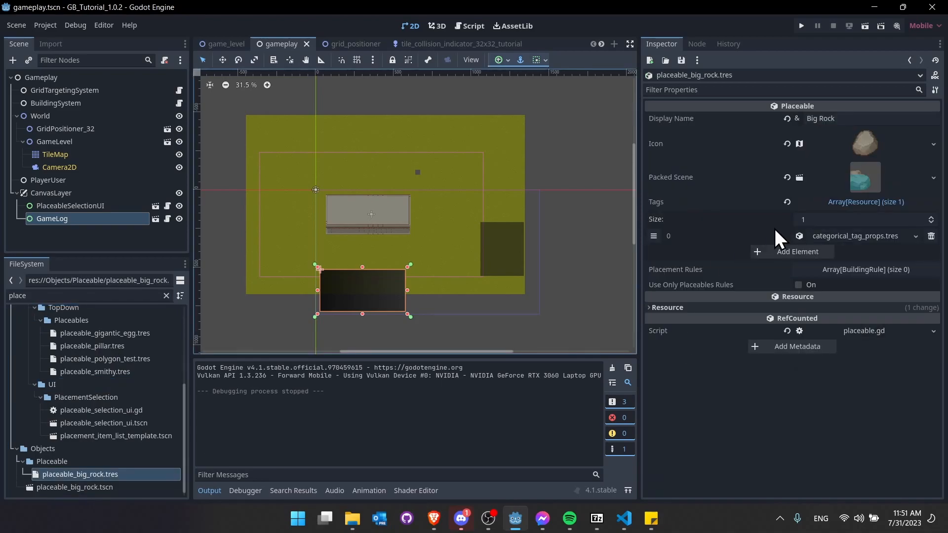
{"action": "left_click", "coordinate": [865, 270]}
{"action": "left_click", "coordinate": [928, 286]}
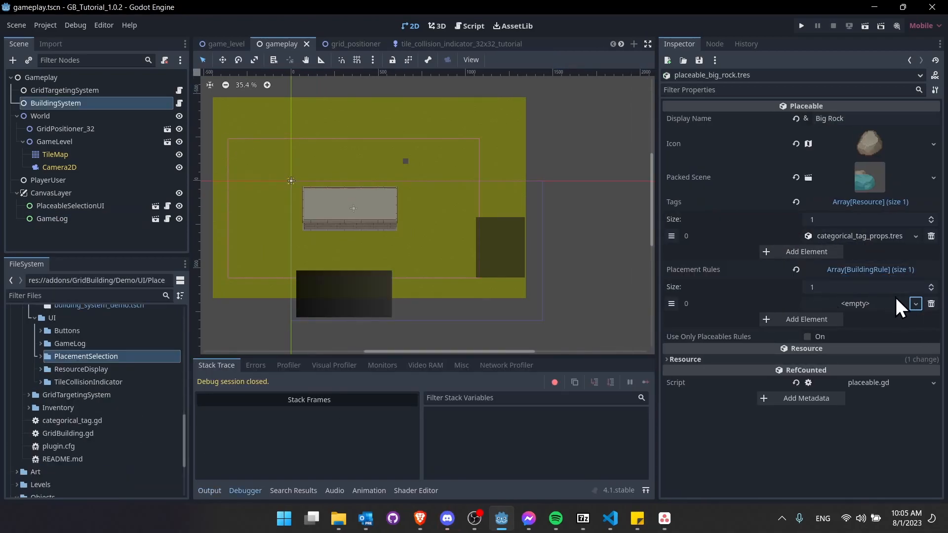
- Make the Big Rock's Placement Rules element 0 a new SpendMaterialsRule
{"action": "left_click", "coordinate": [915, 303]}
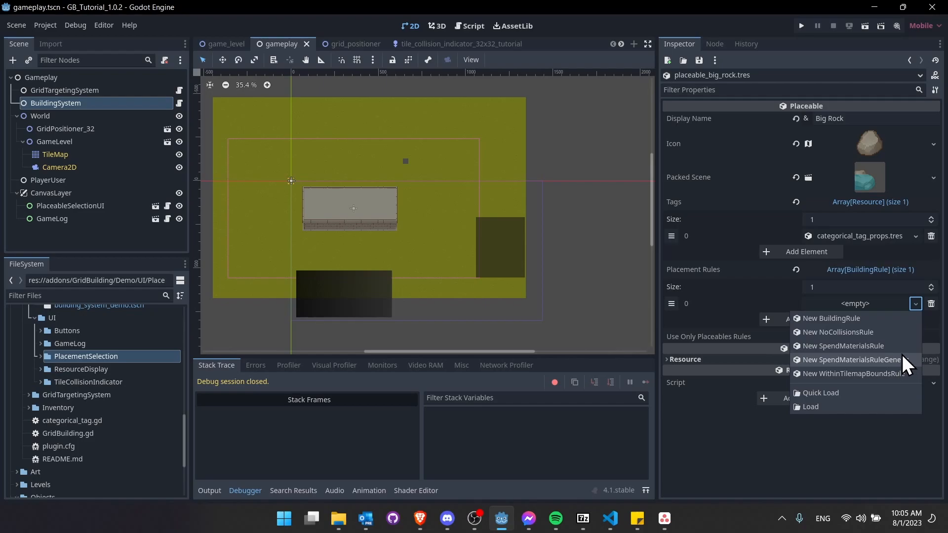
{"action": "left_click", "coordinate": [879, 346]}
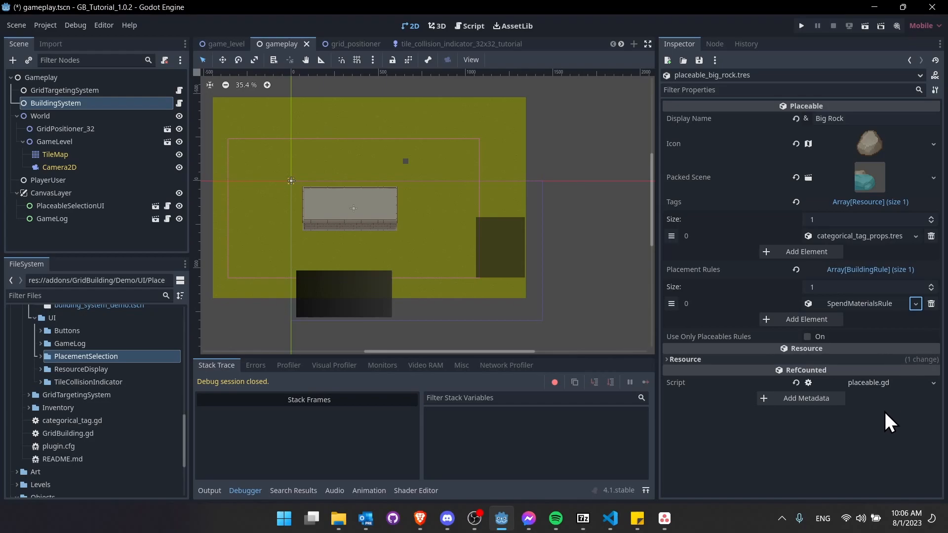
{"action": "left_click", "coordinate": [859, 304]}
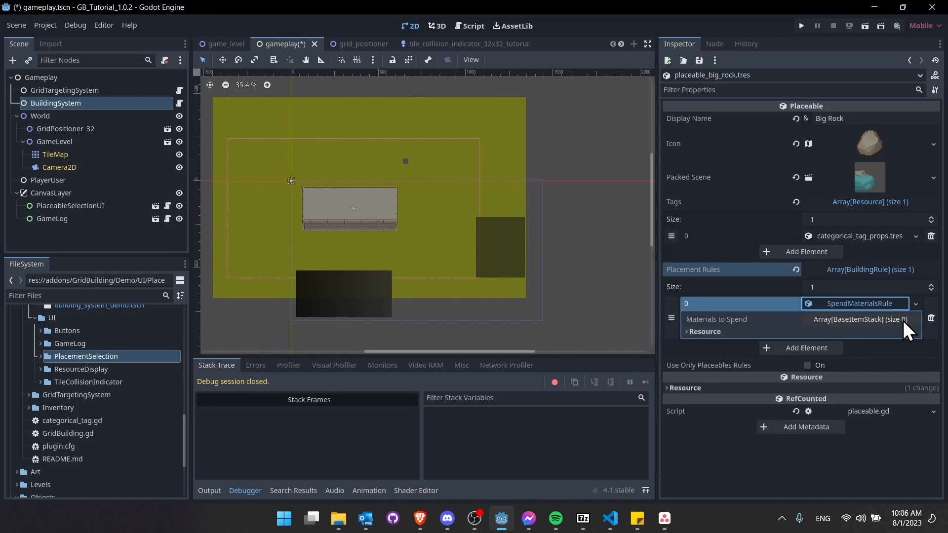
- Resize Materials to Spend to 1 and fill it with a new BaseItemStack, Type left empty
{"action": "left_click", "coordinate": [867, 321]}
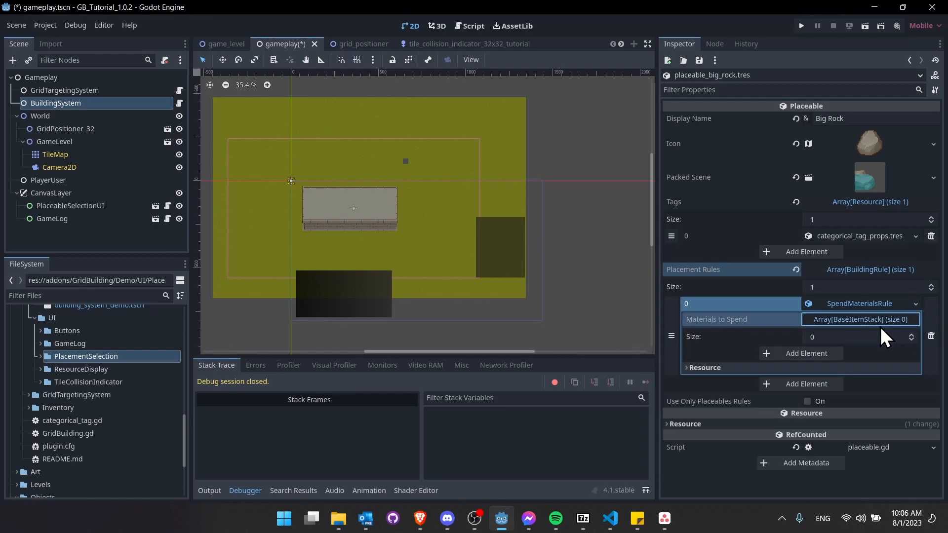
{"action": "left_click", "coordinate": [911, 334]}
{"action": "left_click", "coordinate": [894, 353]}
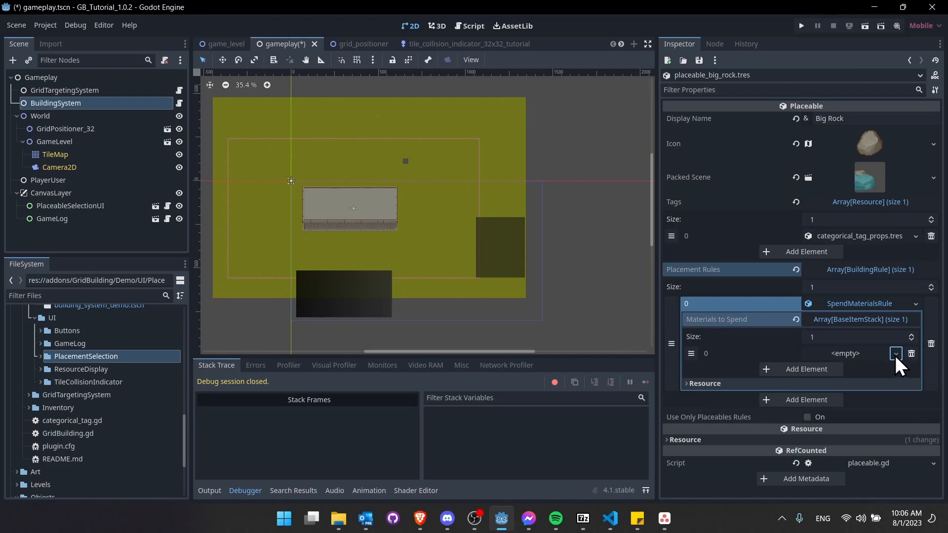
{"action": "left_click", "coordinate": [872, 368]}
{"action": "left_click", "coordinate": [869, 356]}
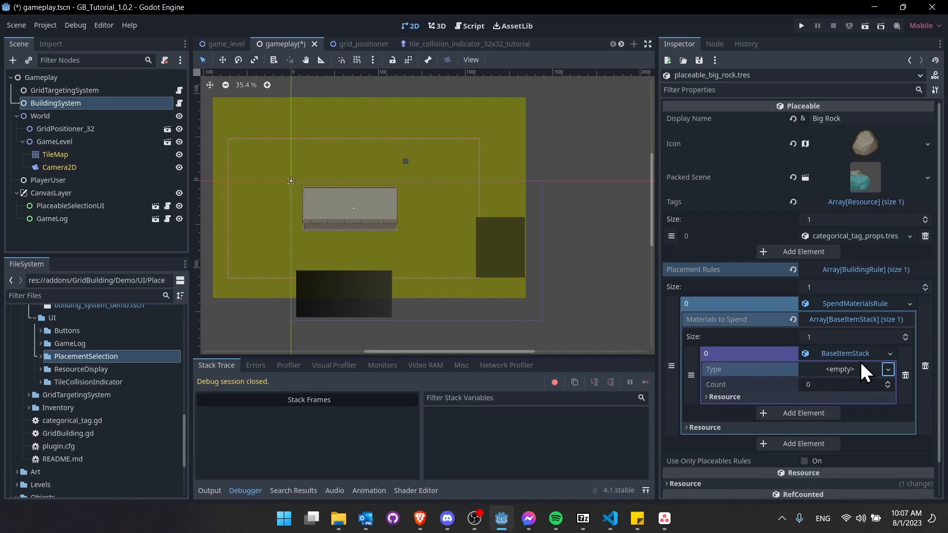
{"action": "left_click", "coordinate": [890, 370]}
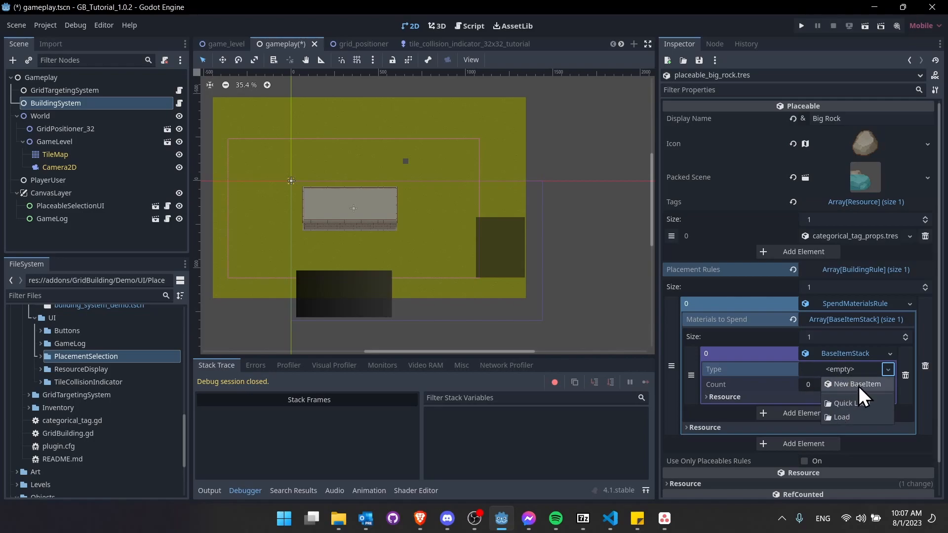
{"action": "left_click", "coordinate": [845, 371]}
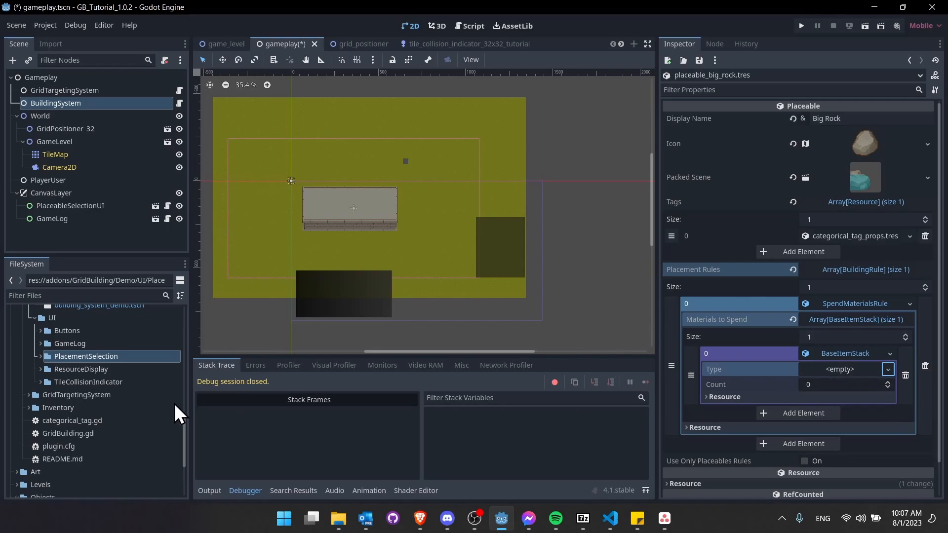
{"action": "scroll", "coordinate": [161, 418], "scroll_direction": "up", "scroll_amount": 10}
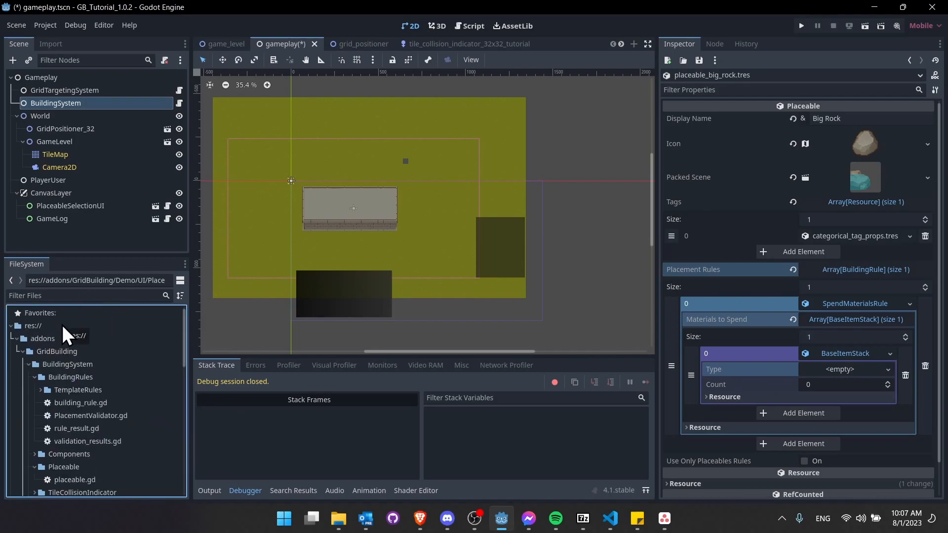
- Create an Items folder in the project root res://
{"action": "right_click", "coordinate": [61, 325]}
{"action": "mouse_move", "coordinate": [83, 333]}
{"action": "left_click", "coordinate": [217, 335]}
{"action": "type", "text": "Items"}
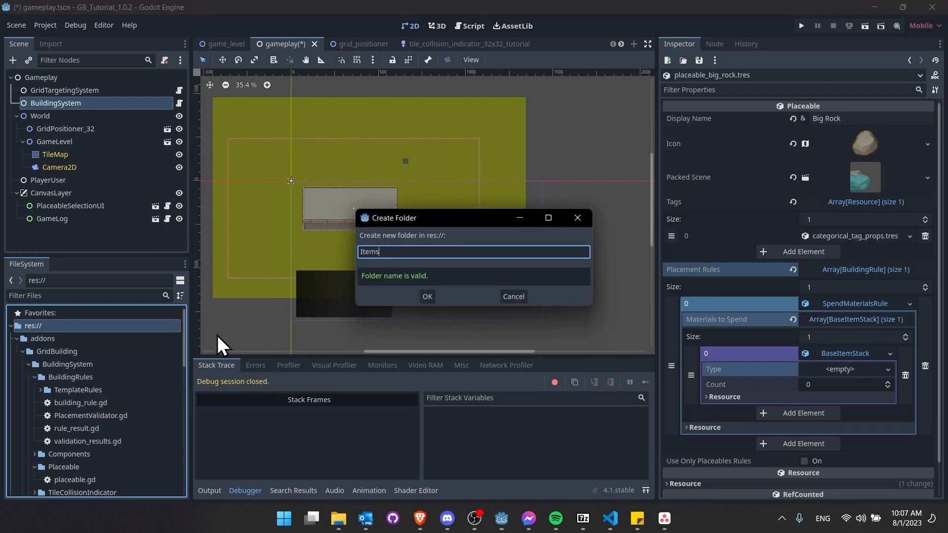
{"action": "key", "text": "Return"}
- Create a BaseItem resource in Items and save it as item_test.tres
{"action": "right_click", "coordinate": [52, 366]}
{"action": "mouse_move", "coordinate": [87, 338]}
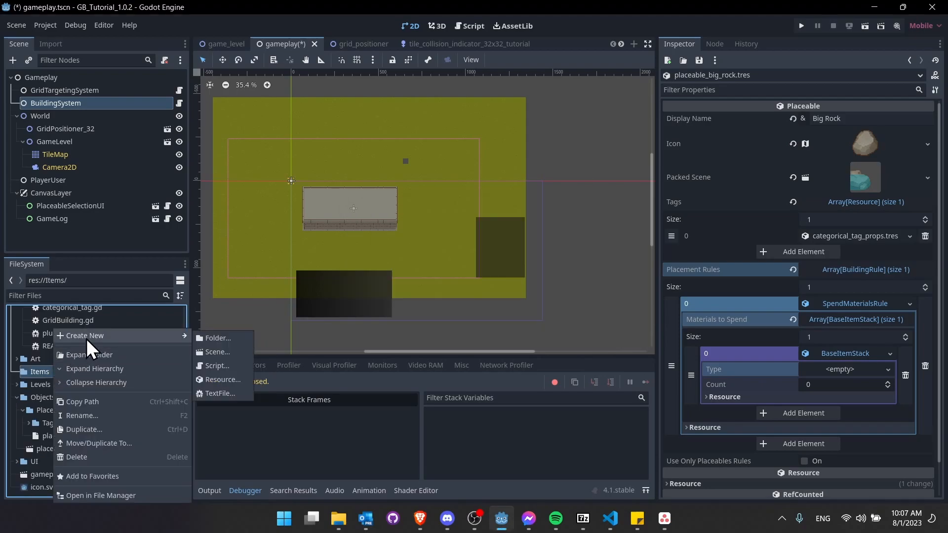
{"action": "left_click", "coordinate": [217, 379]}
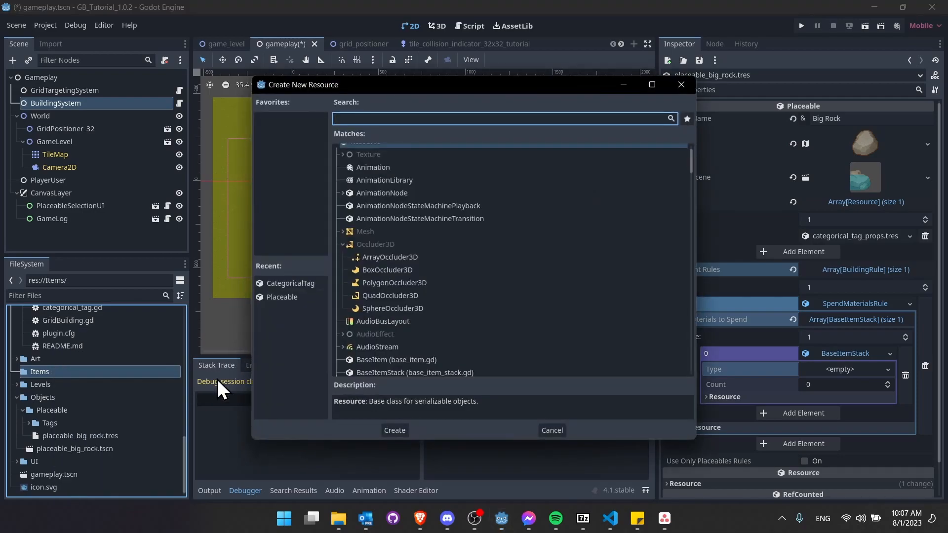
{"action": "type", "text": "baseitem"}
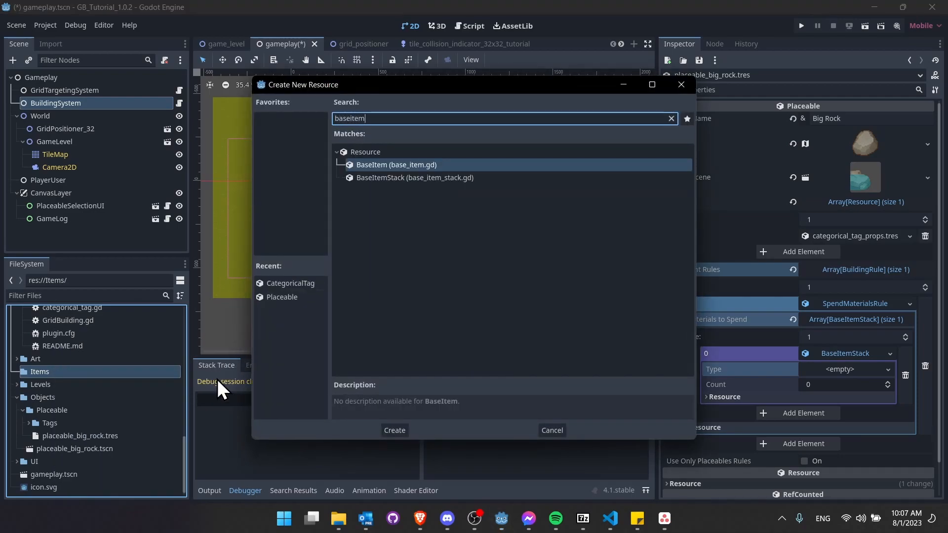
{"action": "key", "text": "Return"}
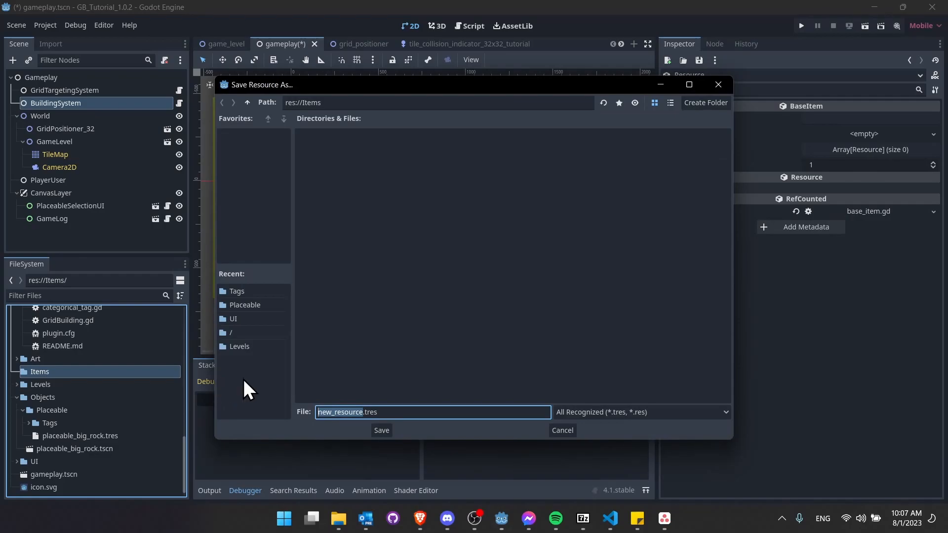
{"action": "key", "text": "BackSpace"}
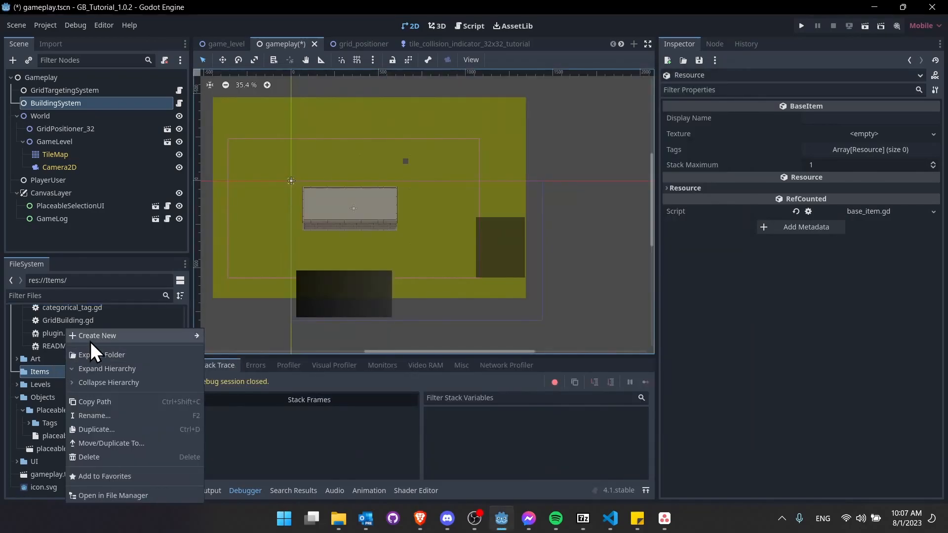
{"action": "mouse_move", "coordinate": [91, 342]}
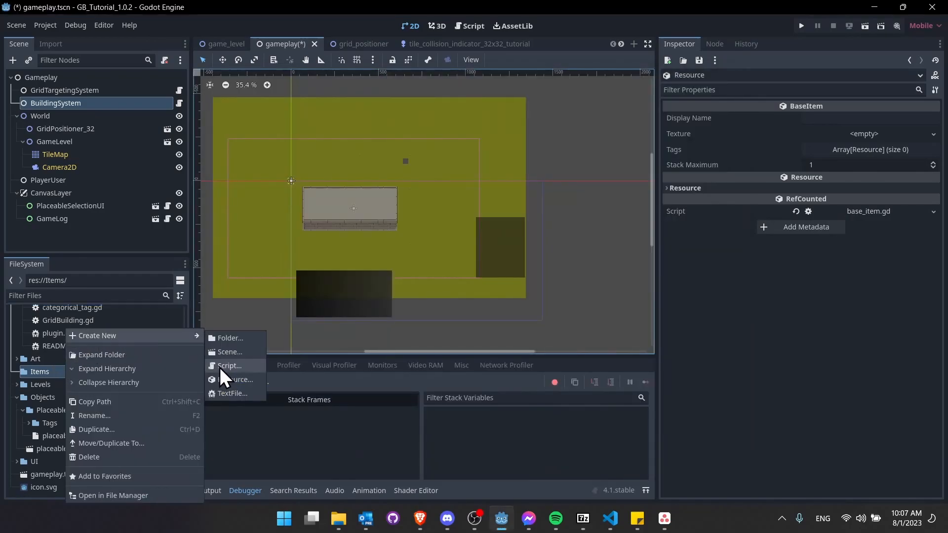
{"action": "left_click", "coordinate": [232, 379]}
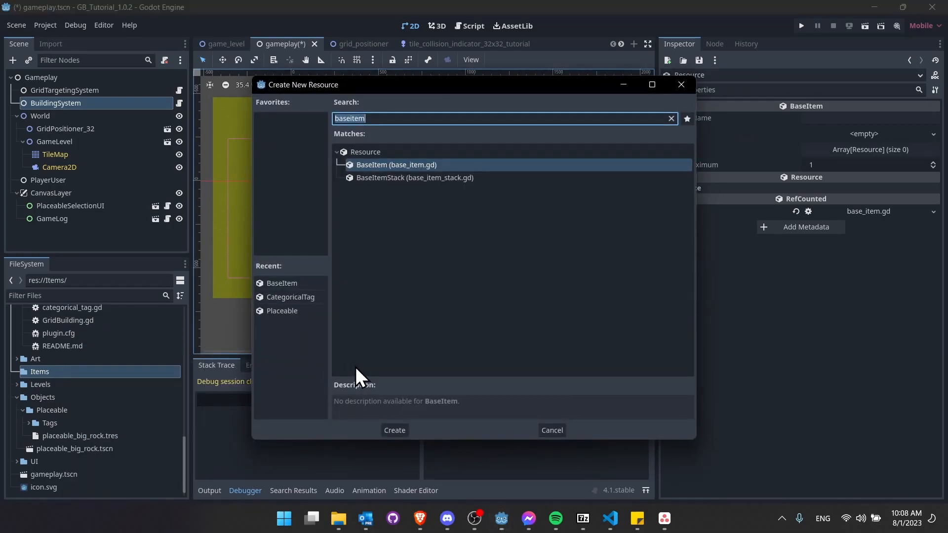
{"action": "double_click", "coordinate": [424, 165]}
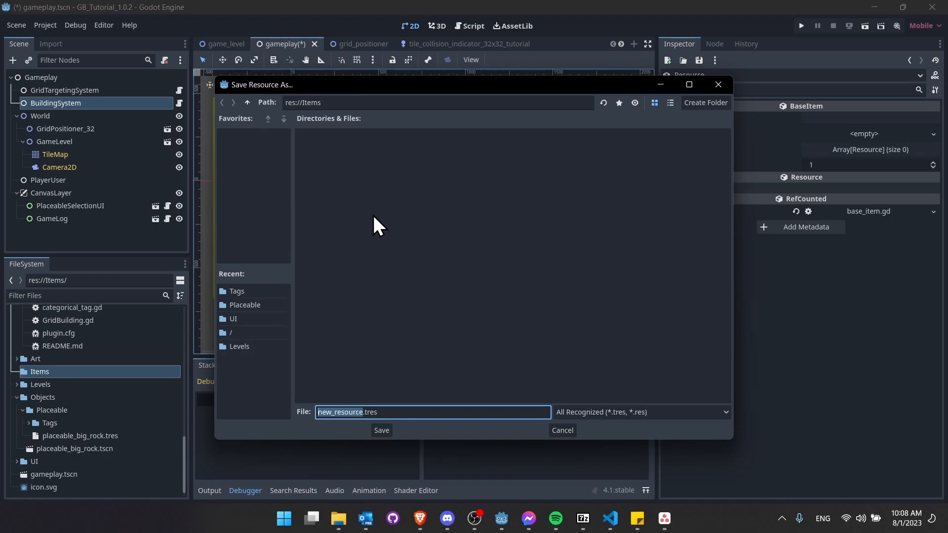
{"action": "type", "text": "item_"}
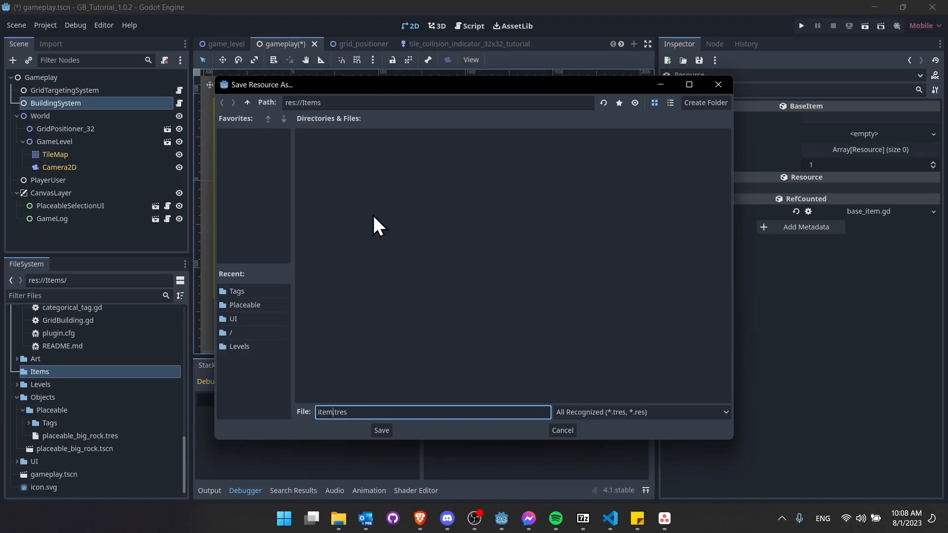
{"action": "type", "text": "test"}
{"action": "left_click", "coordinate": [381, 430]}
{"action": "left_click", "coordinate": [61, 385]}
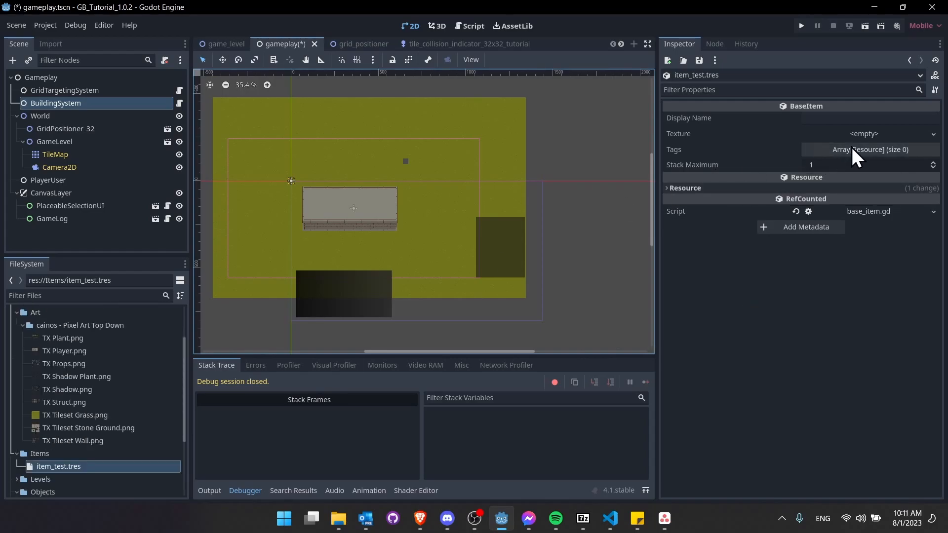
- Give the item a new AtlasTexture using TX Props.png as its atlas
{"action": "left_click", "coordinate": [933, 135]}
{"action": "left_click", "coordinate": [933, 134]}
{"action": "left_click", "coordinate": [934, 135]}
{"action": "left_click", "coordinate": [881, 216]}
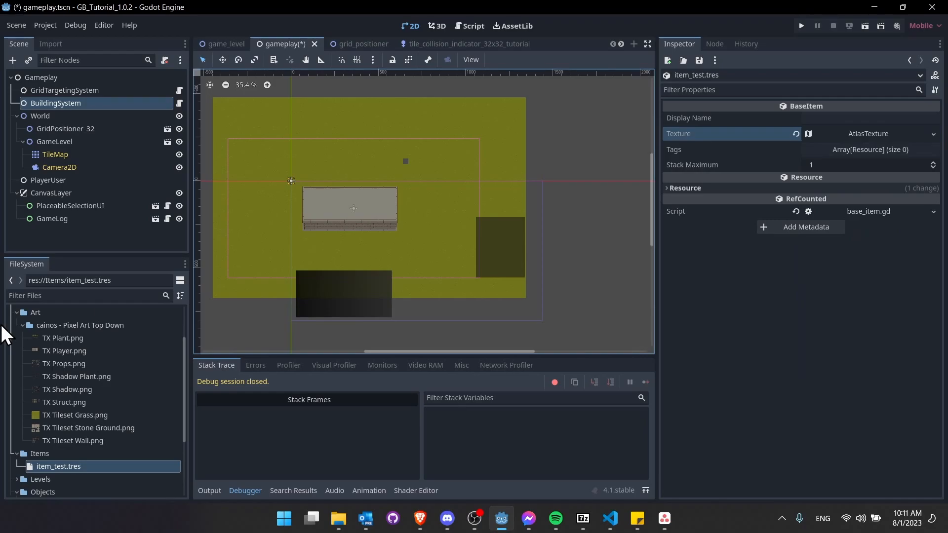
{"action": "left_click", "coordinate": [857, 136]}
{"action": "scroll", "coordinate": [916, 345], "scroll_direction": "down", "scroll_amount": 1}
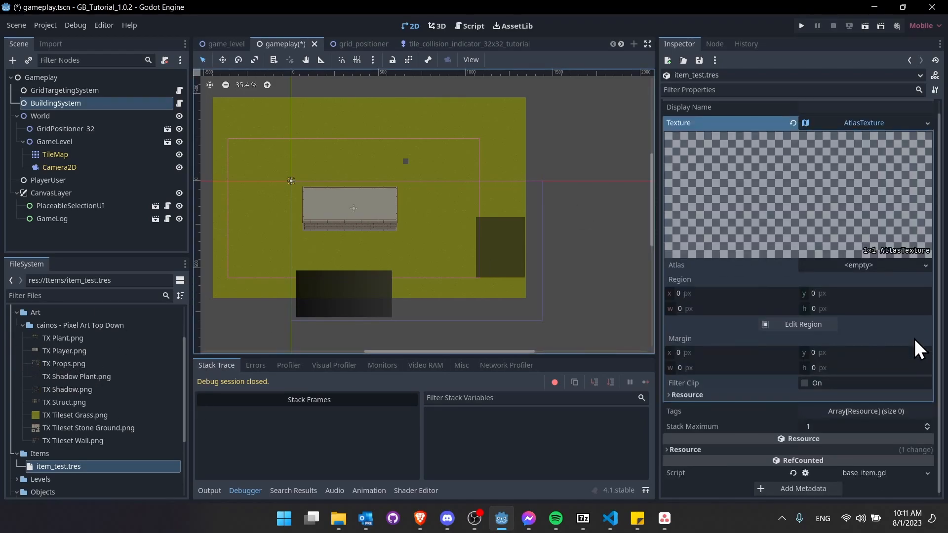
{"action": "left_click_drag", "start_coordinate": [51, 364], "coordinate": [821, 267]}
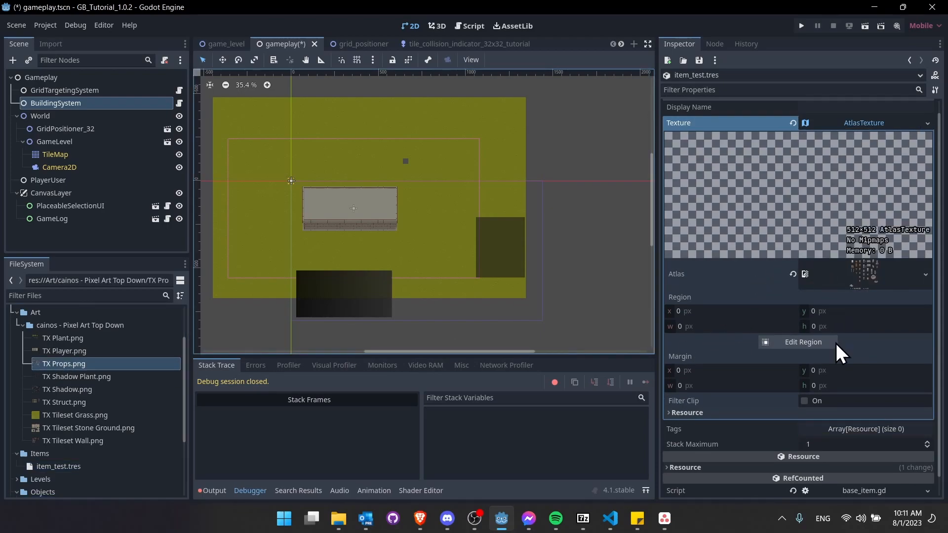
- Crop the atlas to a 32x32 region around the fourth rock (96, 480) and save
{"action": "left_click", "coordinate": [788, 342]}
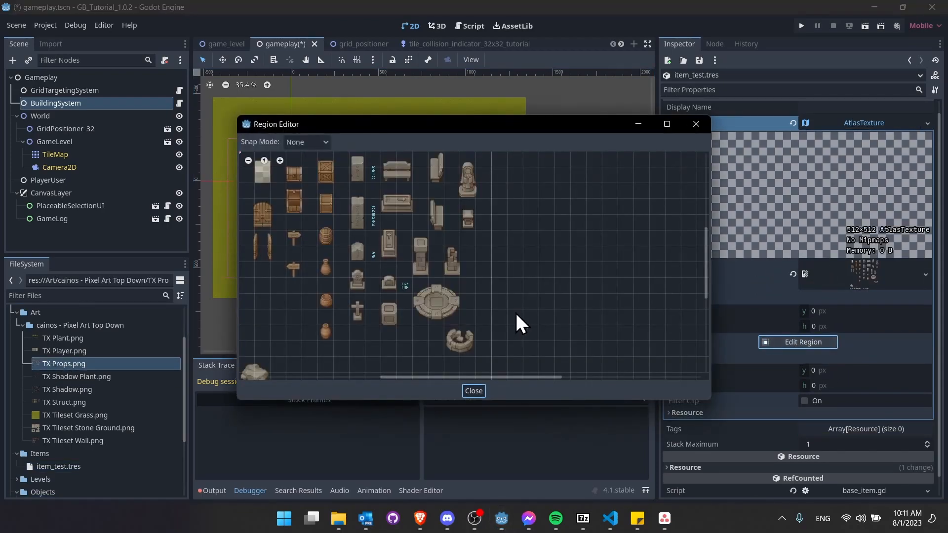
{"action": "middle_click_drag", "start_coordinate": [367, 273], "coordinate": [439, 309]}
{"action": "middle_click_drag", "start_coordinate": [432, 274], "coordinate": [420, 231]}
{"action": "middle_click_drag", "start_coordinate": [421, 313], "coordinate": [408, 232]}
{"action": "scroll", "coordinate": [378, 321], "scroll_direction": "up", "scroll_amount": 4}
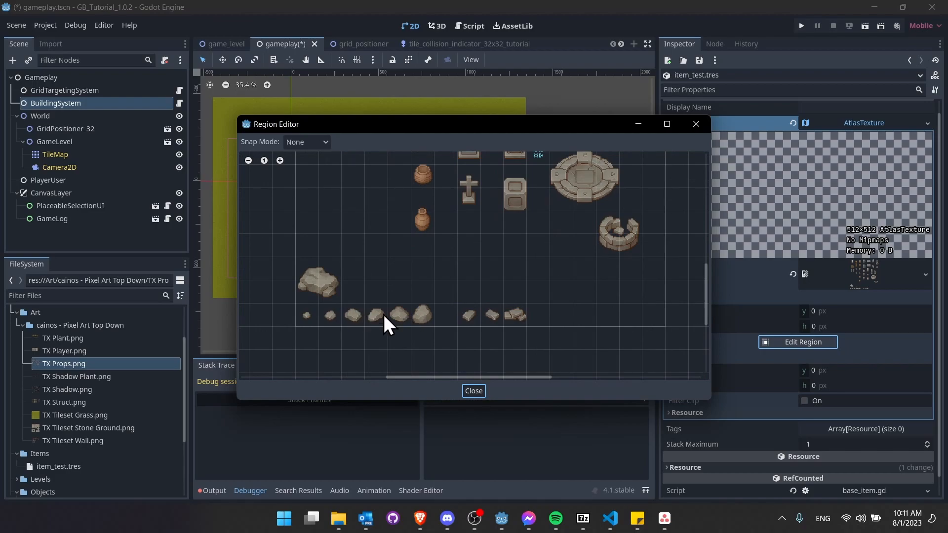
{"action": "scroll", "coordinate": [375, 319], "scroll_direction": "down", "scroll_amount": 4}
{"action": "scroll", "coordinate": [456, 292], "scroll_direction": "up", "scroll_amount": 4}
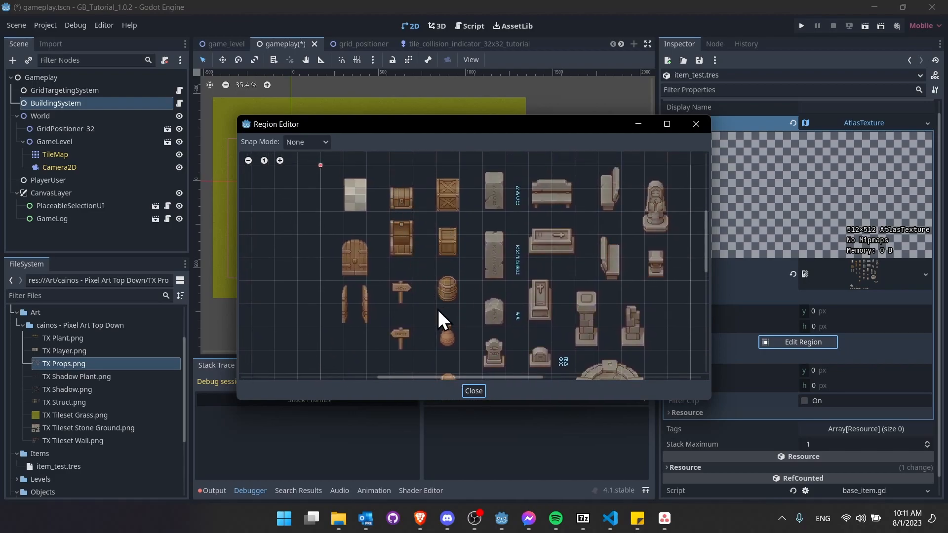
{"action": "middle_click_drag", "start_coordinate": [440, 312], "coordinate": [399, 245]}
{"action": "scroll", "coordinate": [399, 245], "scroll_direction": "up", "scroll_amount": 4}
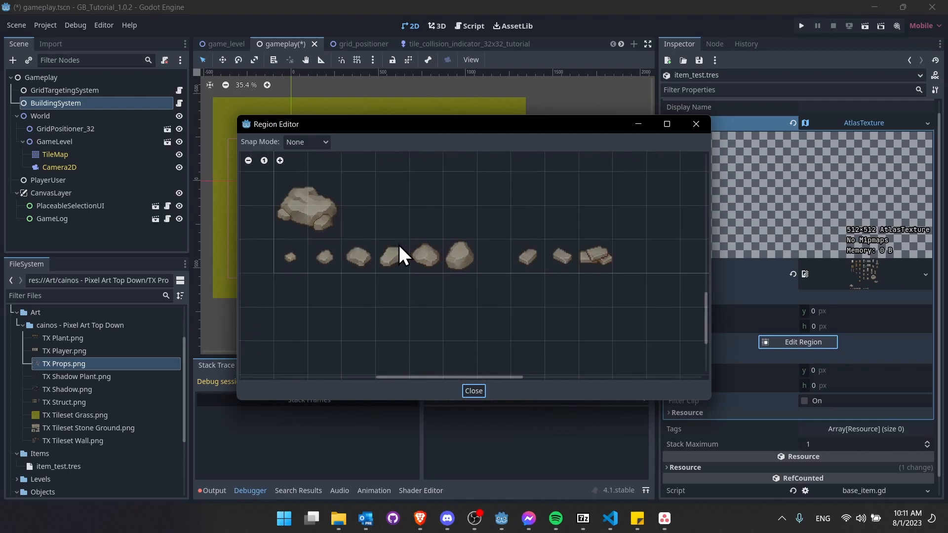
{"action": "left_click_drag", "start_coordinate": [390, 247], "coordinate": [402, 266]}
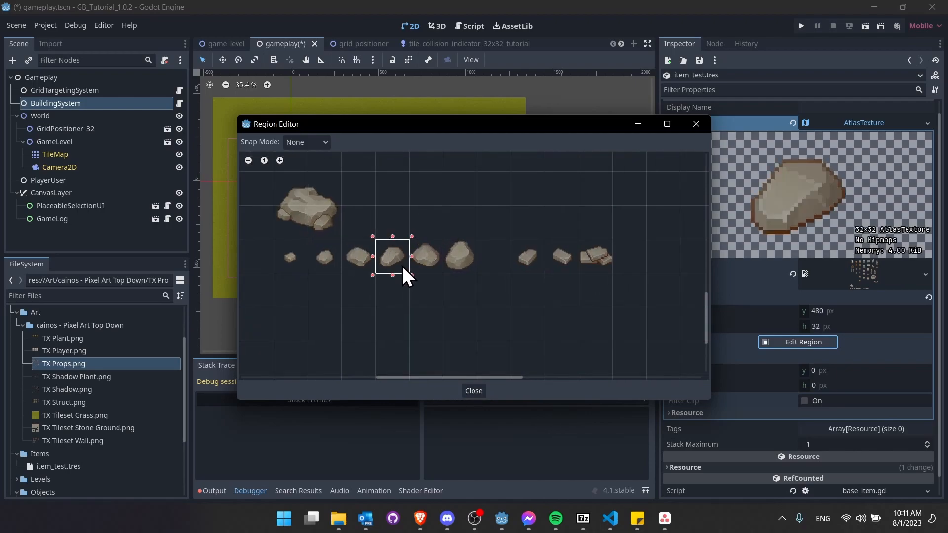
{"action": "left_click", "coordinate": [474, 391]}
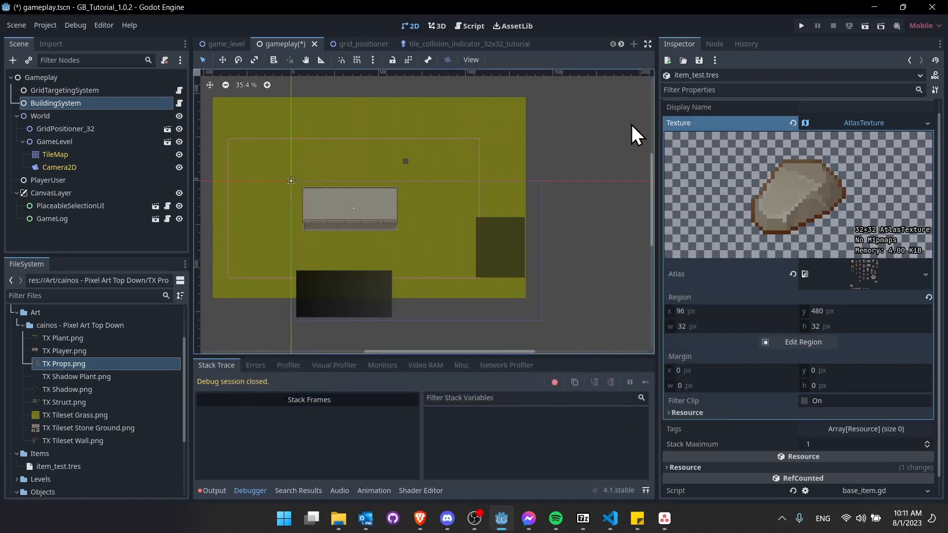
{"action": "key", "text": "ctrl+s"}
{"action": "left_click", "coordinate": [847, 146]}
- Set the item's Display Name to Stone
{"action": "left_click", "coordinate": [845, 118]}
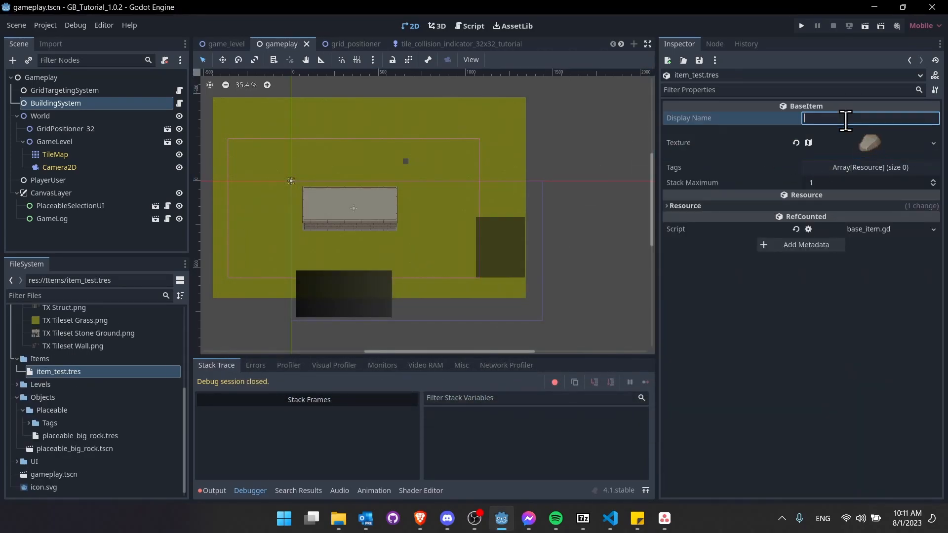
{"action": "type", "text": "Stone"}
{"action": "key", "text": "Return"}
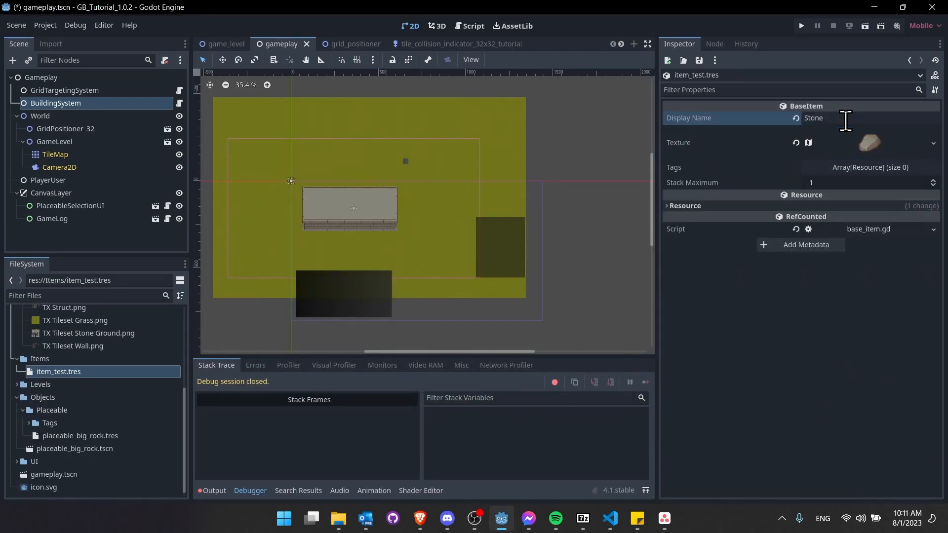
{"action": "left_click", "coordinate": [799, 168]}
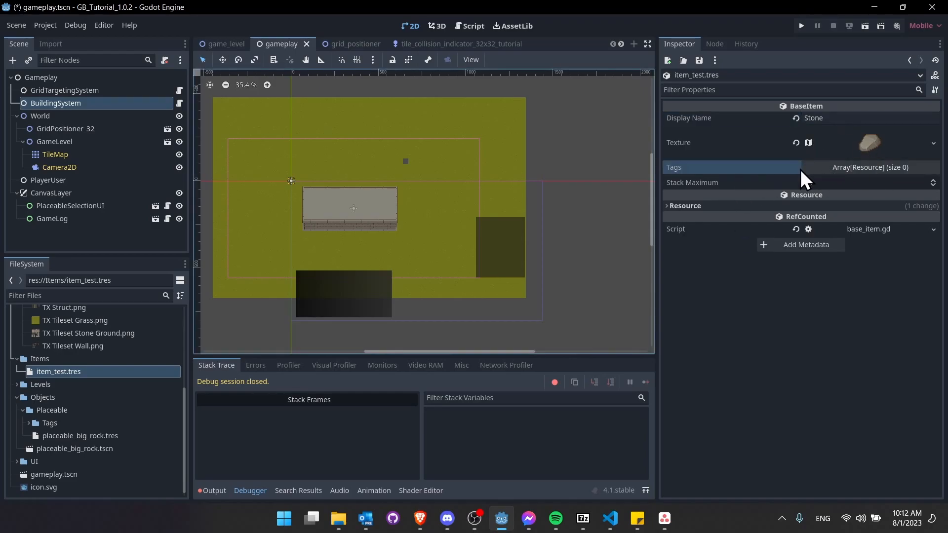
- Create a Tags folder inside the Items folder
{"action": "right_click", "coordinate": [49, 359]}
{"action": "mouse_move", "coordinate": [168, 336]}
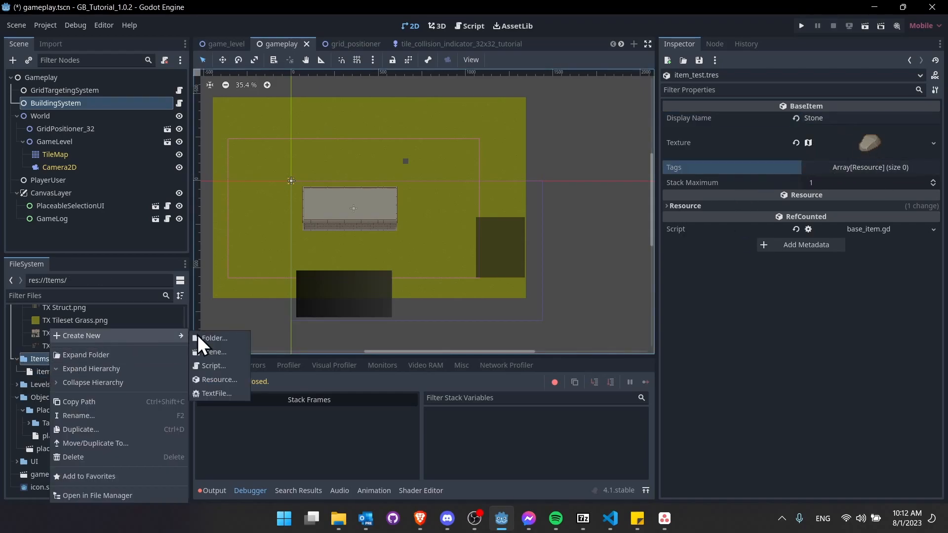
{"action": "left_click", "coordinate": [236, 342]}
{"action": "type", "text": "Tags"}
{"action": "key", "text": "Return"}
- Create a CategoricalTag saved as Tags/tag_material.tres with display name Material, and save
{"action": "right_click", "coordinate": [107, 372]}
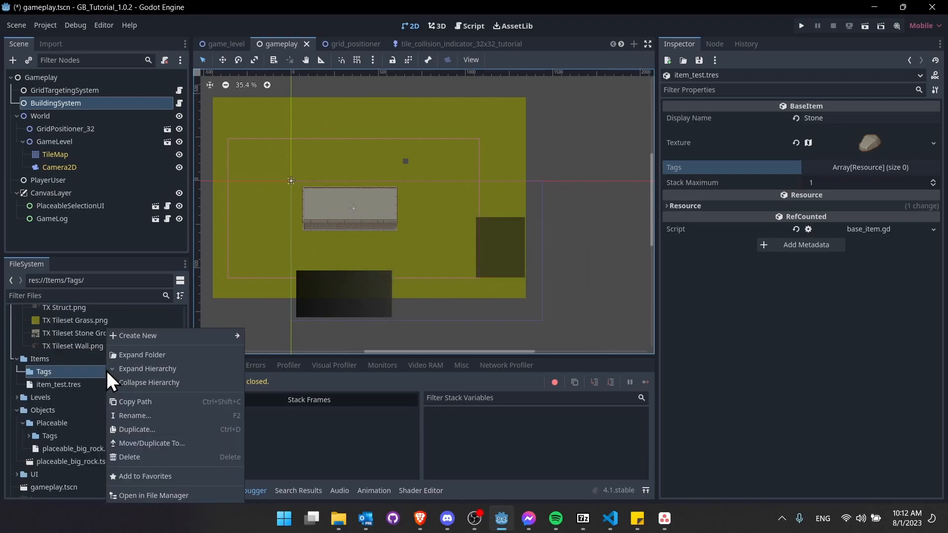
{"action": "mouse_move", "coordinate": [155, 340]}
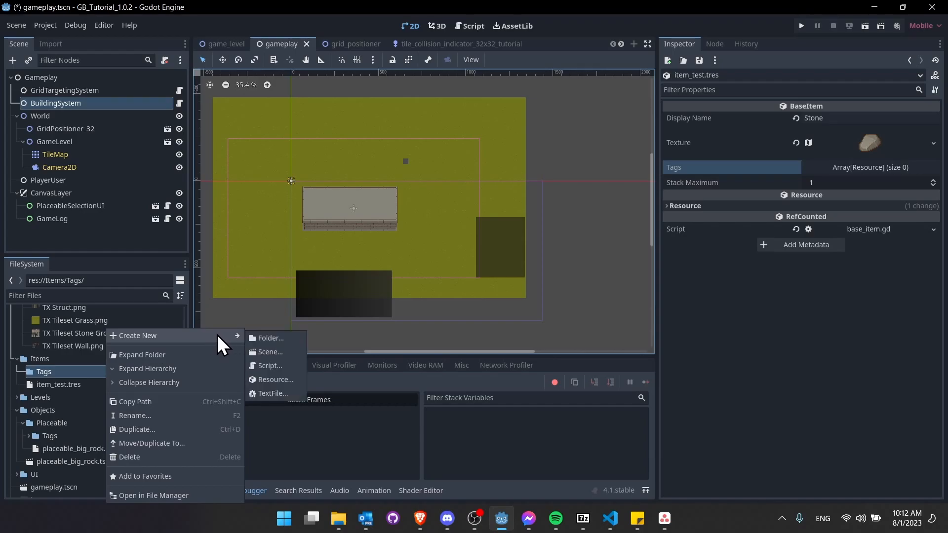
{"action": "left_click", "coordinate": [274, 379]}
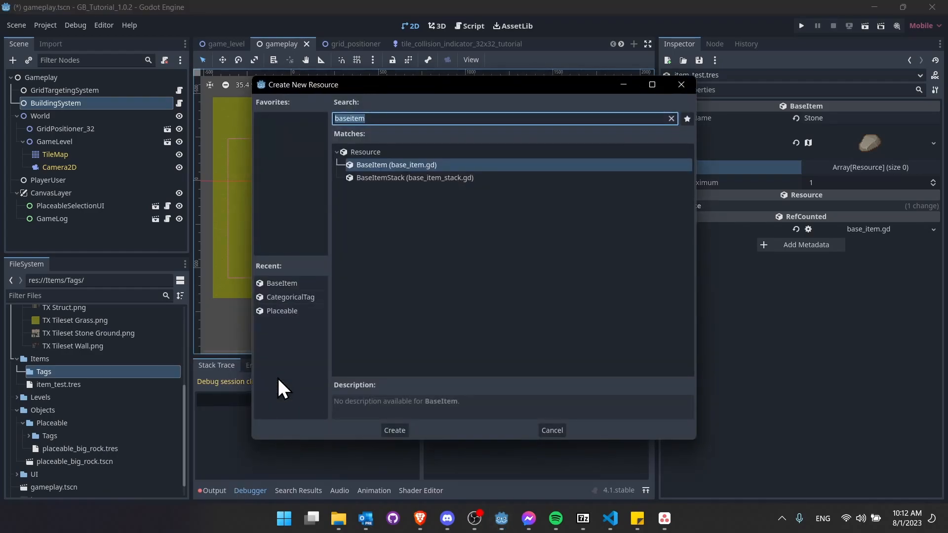
{"action": "type", "text": "categorical"}
{"action": "key", "text": "Return"}
{"action": "type", "text": "tag_material.tres"}
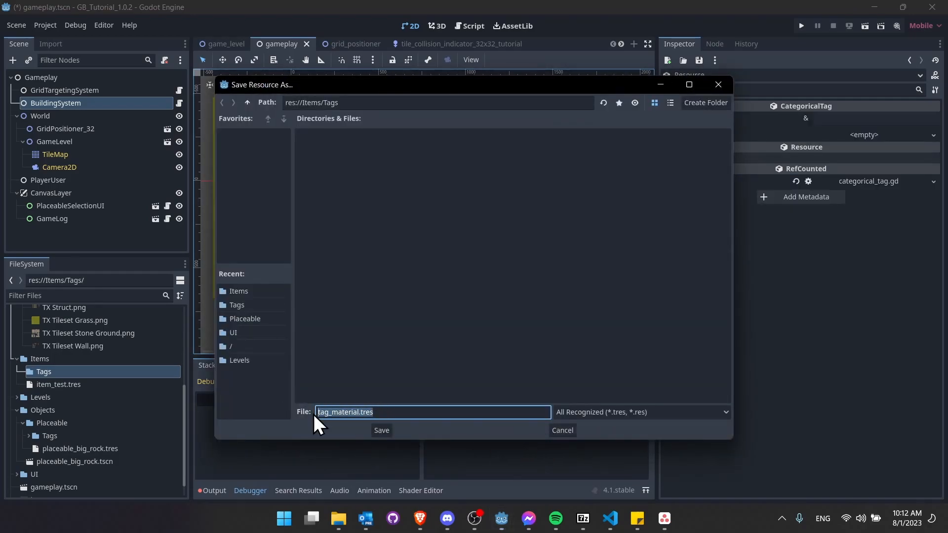
{"action": "left_click", "coordinate": [377, 430]}
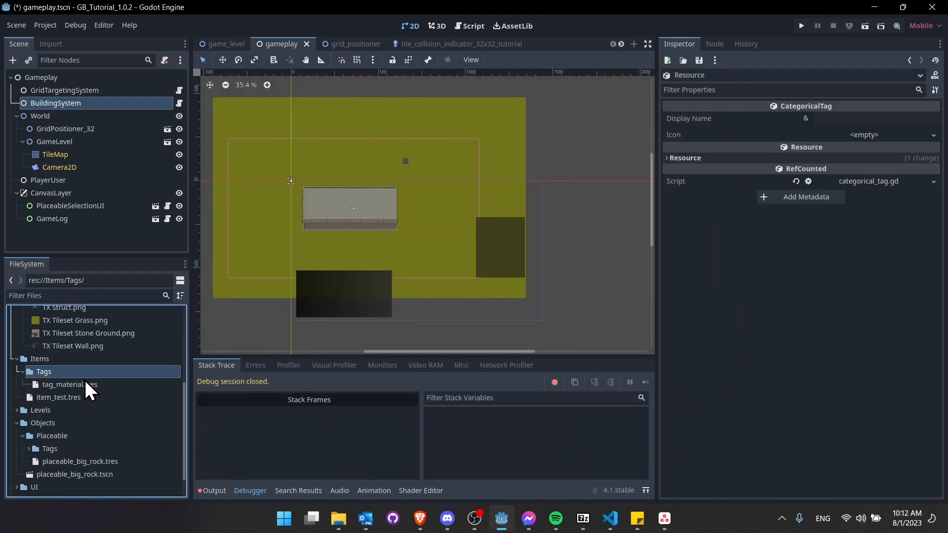
{"action": "left_click", "coordinate": [858, 119]}
{"action": "type", "text": "Material"}
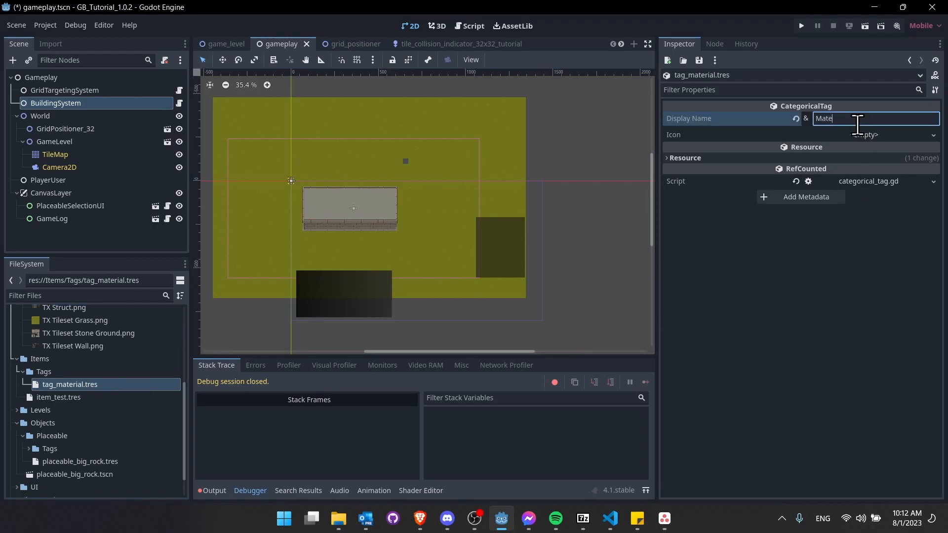
{"action": "key", "text": "ctrl+s"}
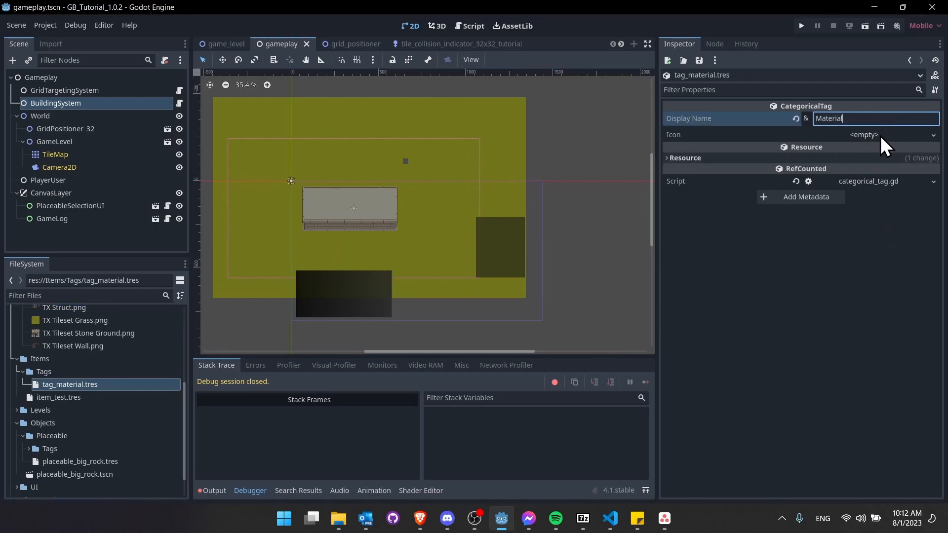
{"action": "left_click", "coordinate": [51, 397]}
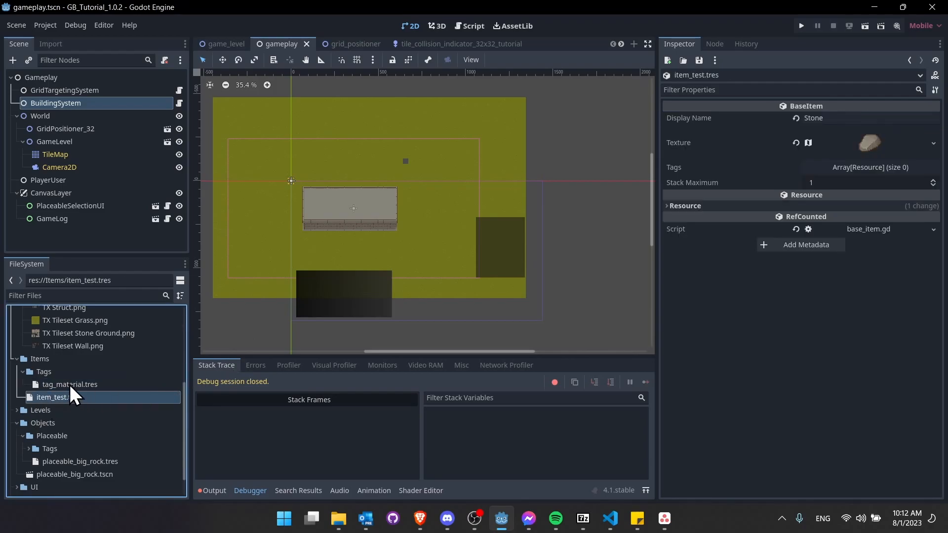
- Add tag_material.tres to item_test.tres's Tags, set Stack Maximum to 10000, and save
{"action": "left_click_drag", "start_coordinate": [41, 385], "coordinate": [858, 170]}
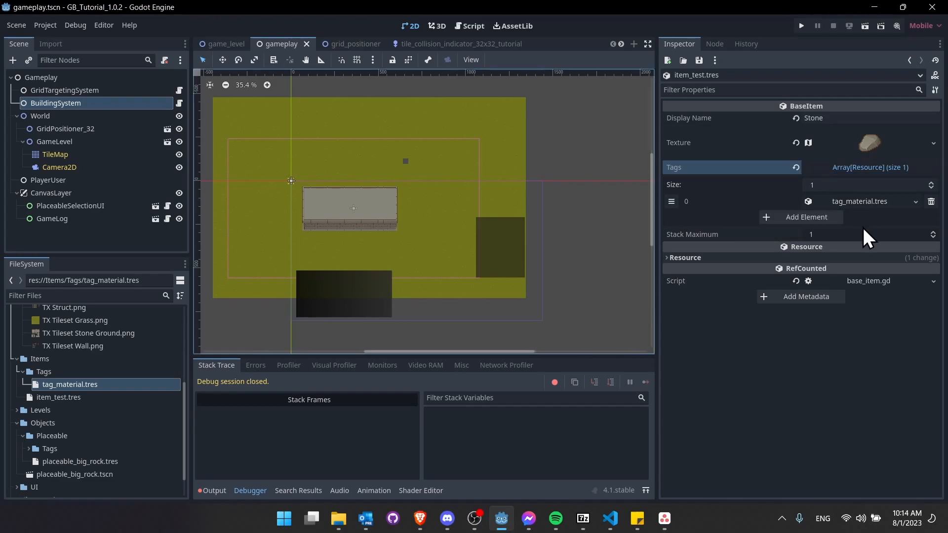
{"action": "left_click", "coordinate": [860, 232]}
{"action": "type", "text": "1000"}
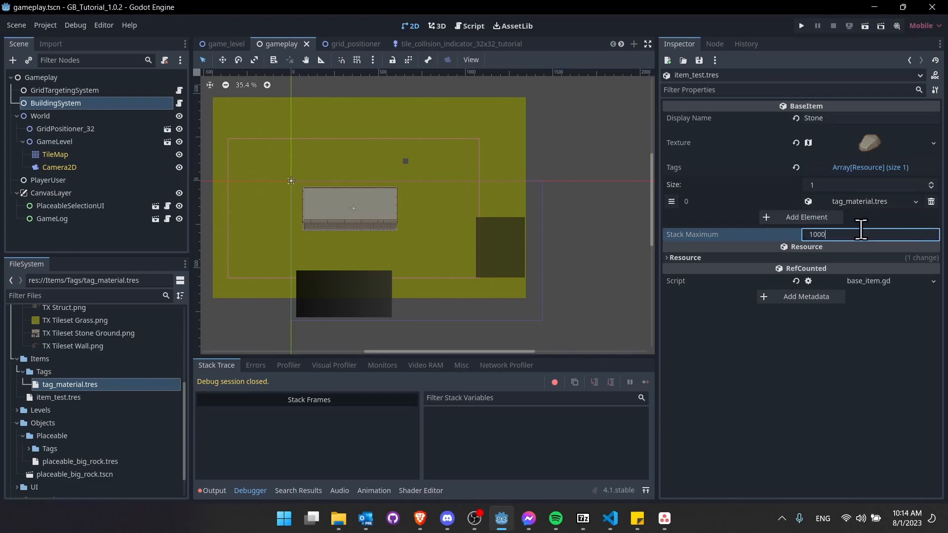
{"action": "type", "text": "0"}
{"action": "key", "text": "Return"}
{"action": "type", "text": "10000"}
{"action": "key", "text": "Return"}
{"action": "key", "text": "ctrl+s"}
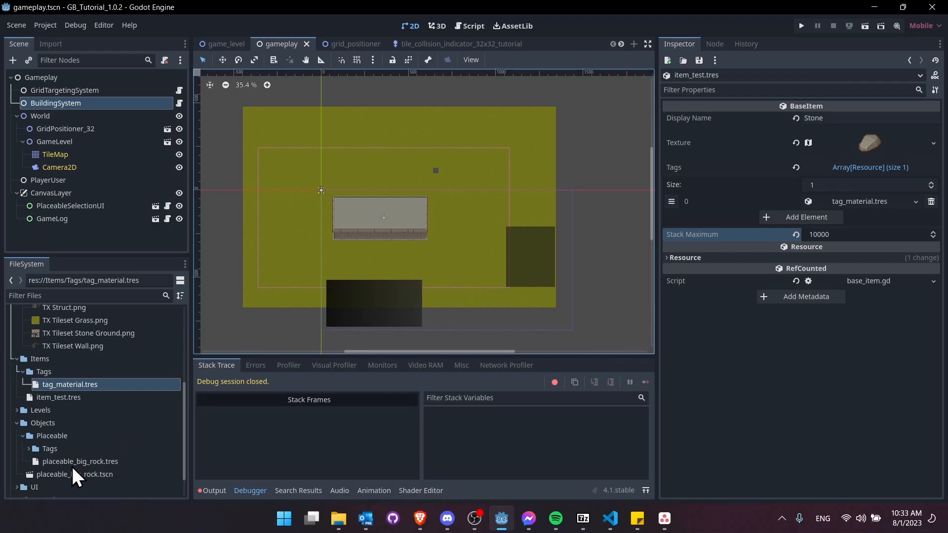
- In placeable_big_rock.tres, set the first material stack's Type to item_test.tres and Count to 10
{"action": "left_click", "coordinate": [86, 463]}
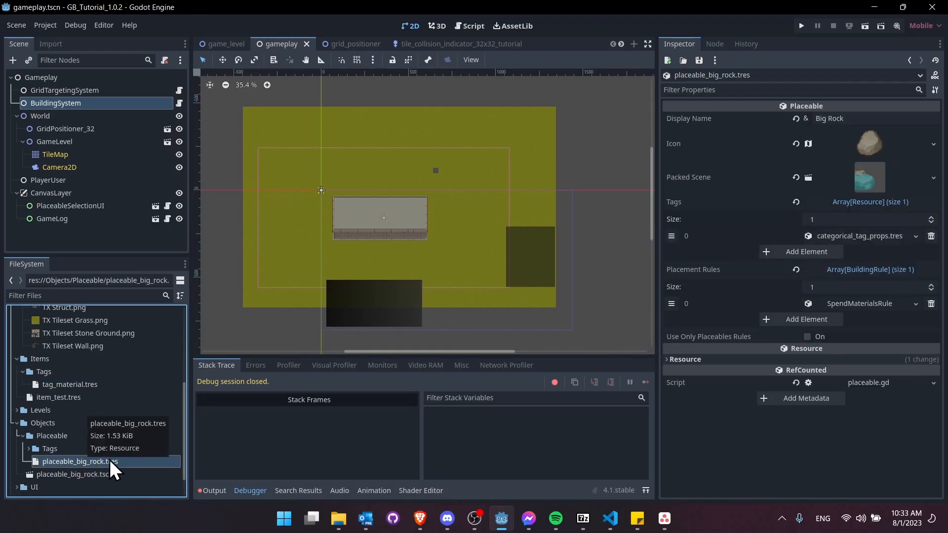
{"action": "left_click", "coordinate": [885, 305]}
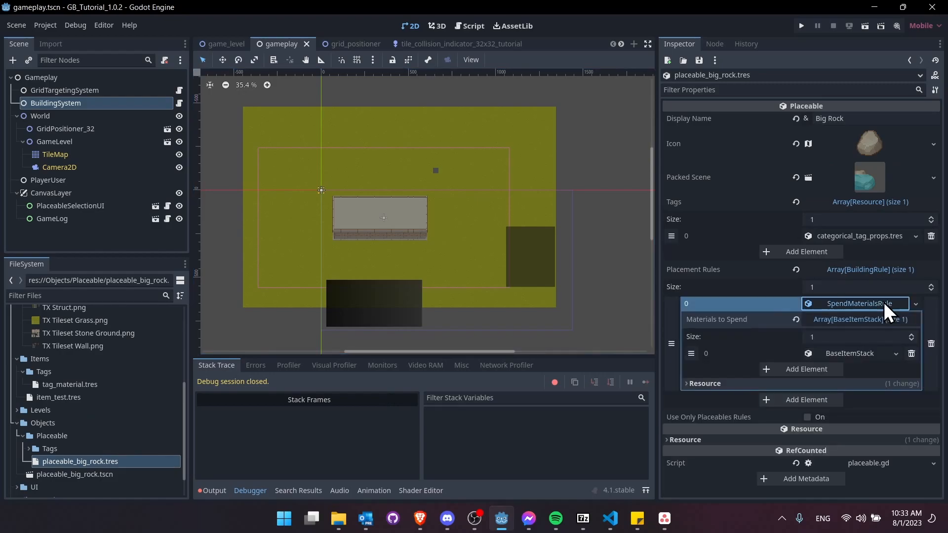
{"action": "left_click", "coordinate": [865, 353]}
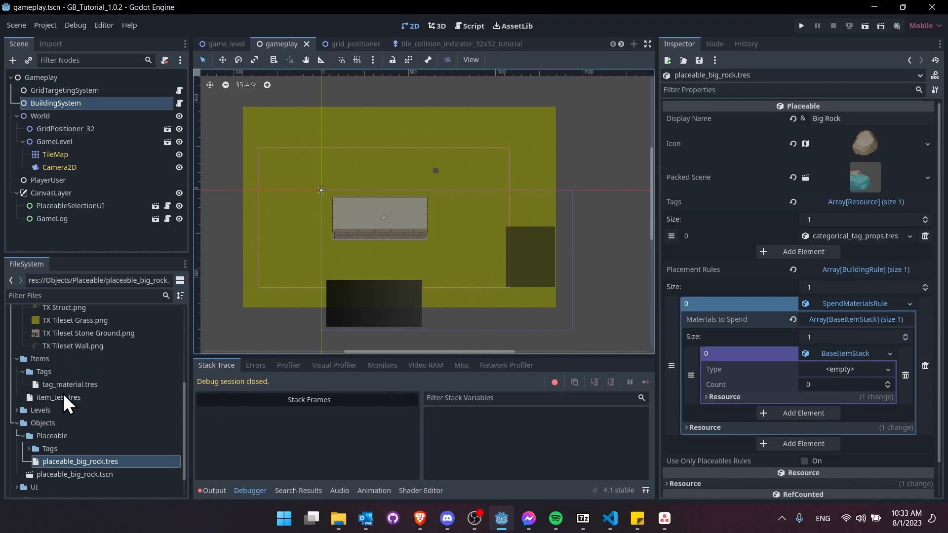
{"action": "left_click_drag", "start_coordinate": [49, 400], "coordinate": [838, 380]}
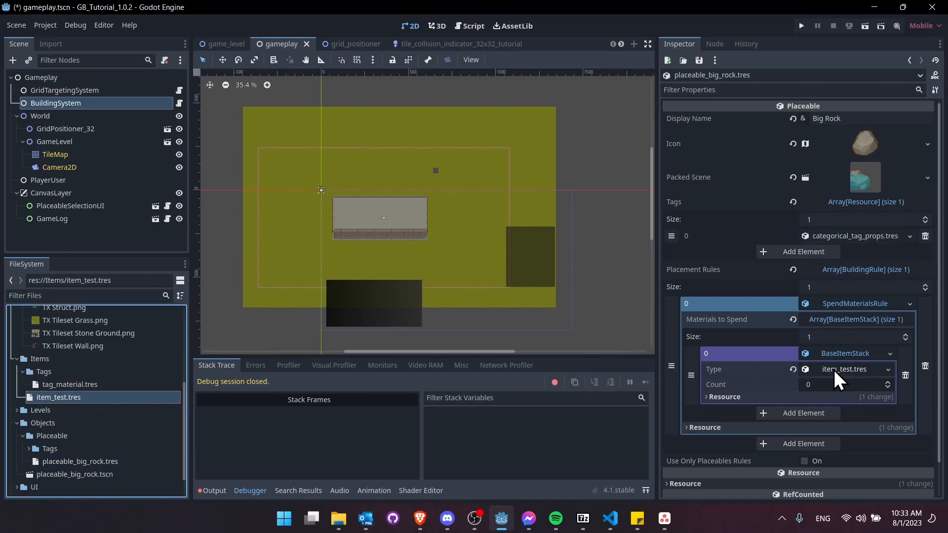
{"action": "left_click", "coordinate": [863, 369]}
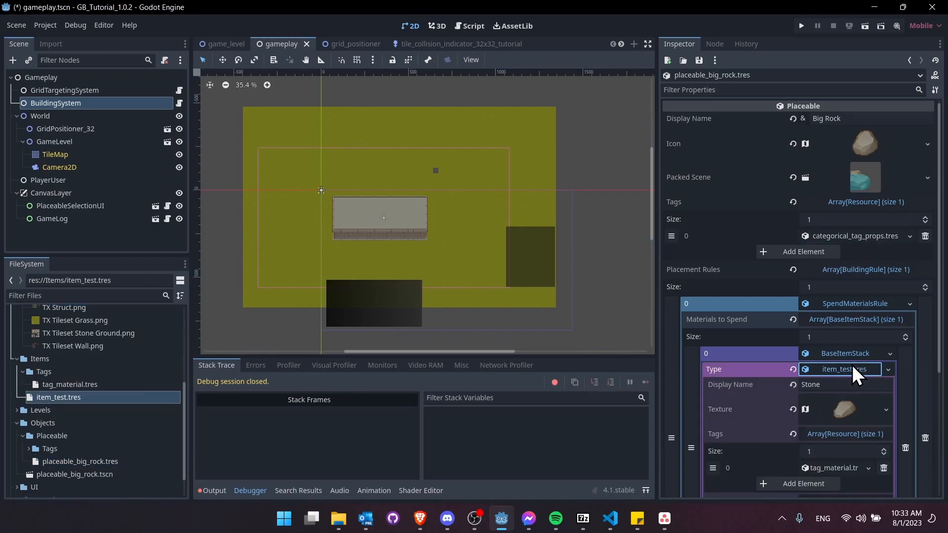
{"action": "scroll", "coordinate": [854, 378], "scroll_direction": "down", "scroll_amount": 3}
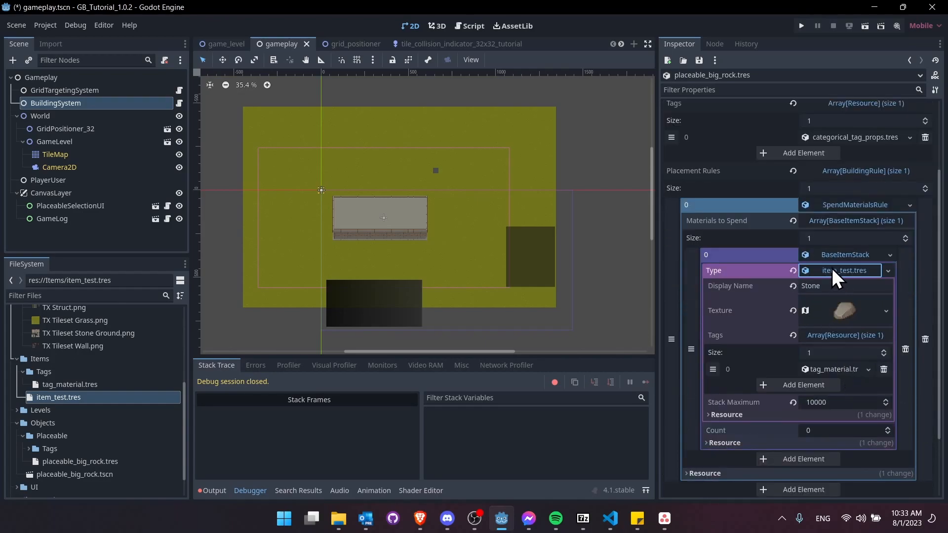
{"action": "left_click", "coordinate": [838, 273]}
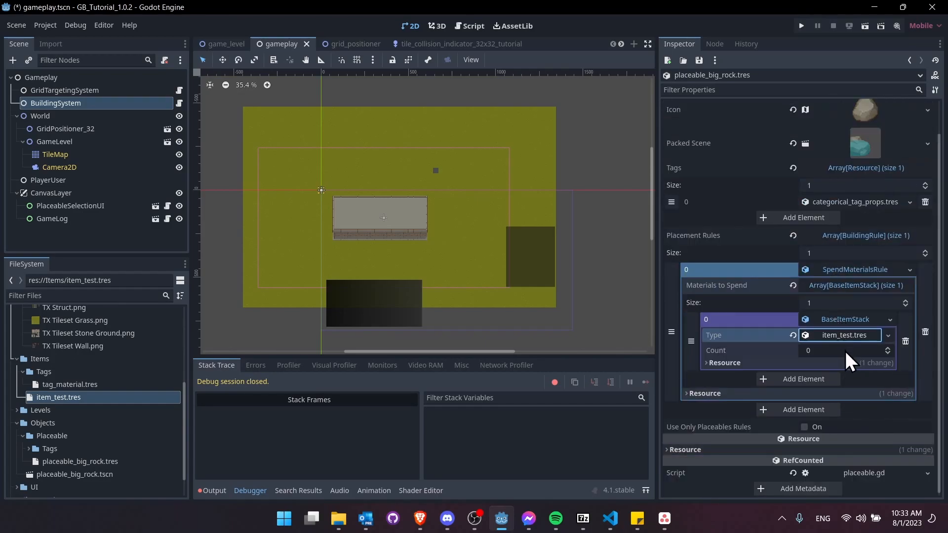
{"action": "left_click", "coordinate": [826, 351]}
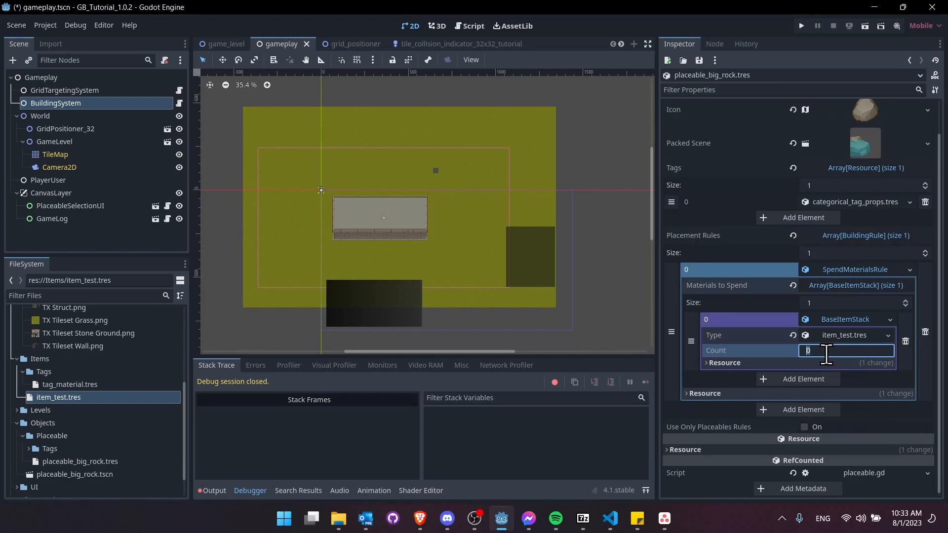
{"action": "type", "text": "10"}
{"action": "key", "text": "Return"}
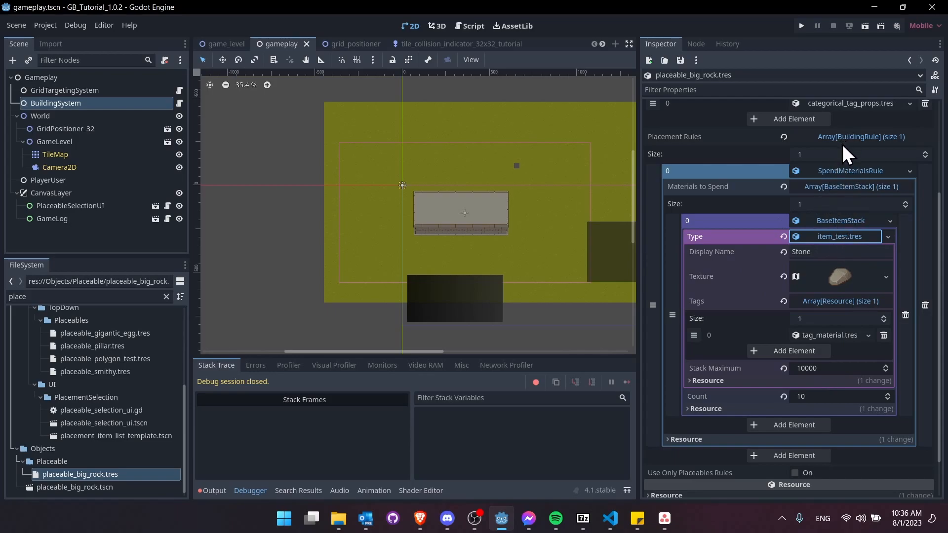
- Filter the FileSystem by 'item' and rename item_test.tres to material_stone.tres
{"action": "left_click", "coordinate": [81, 298]}
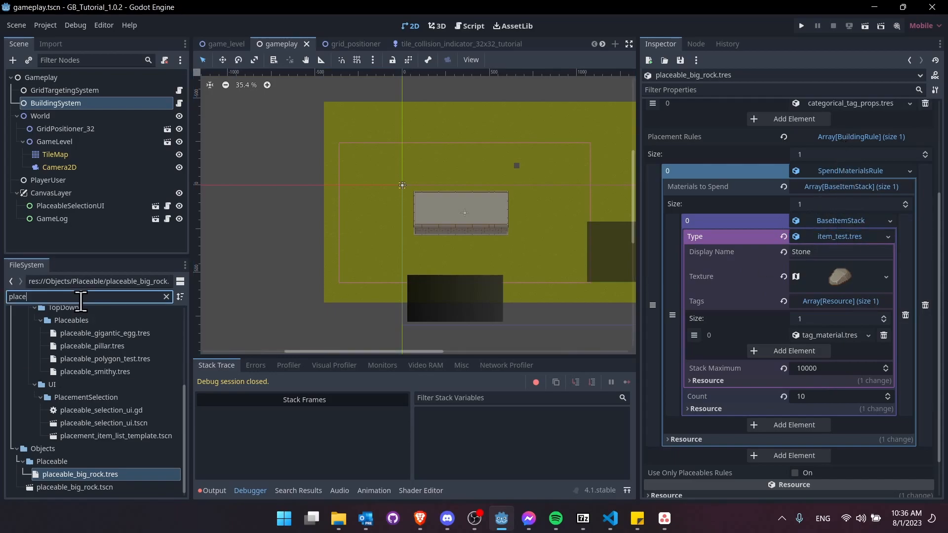
{"action": "key", "text": "ctrl+a"}
{"action": "type", "text": "item"}
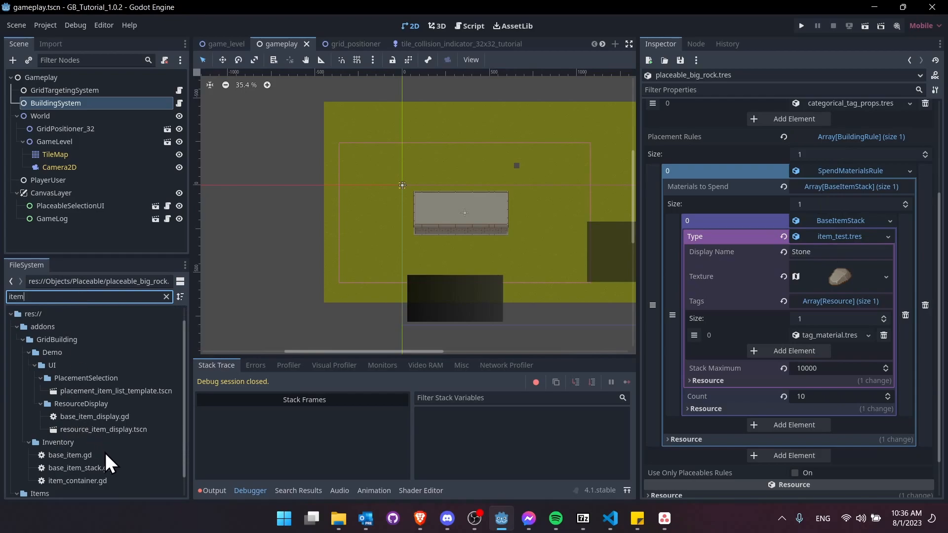
{"action": "scroll", "coordinate": [105, 453], "scroll_direction": "down", "scroll_amount": 1}
{"action": "left_click", "coordinate": [89, 487]}
{"action": "key", "text": "F2"}
{"action": "type", "text": "item_stone"}
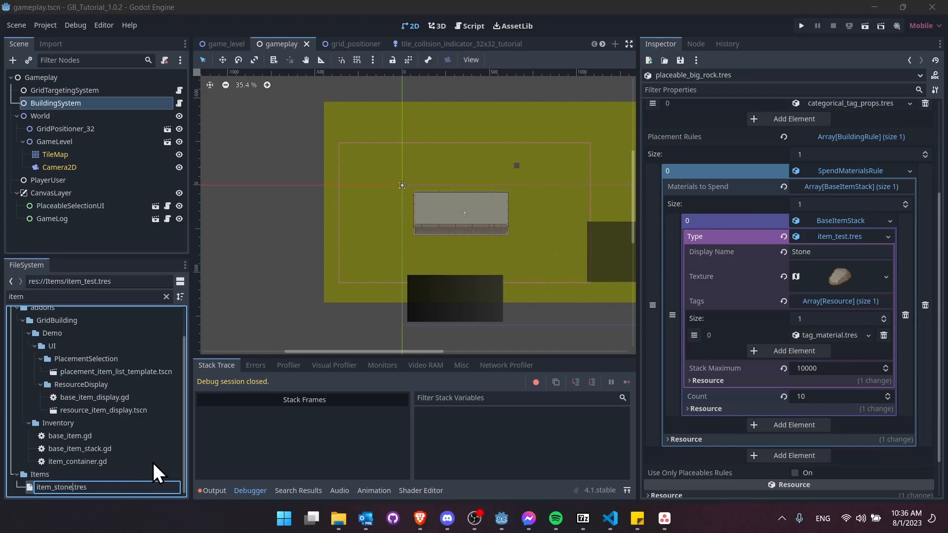
{"action": "key", "text": "BackSpace"}
{"action": "key", "text": "BackSpace"}
{"action": "key", "text": "BackSpace"}
{"action": "key", "text": "BackSpace"}
{"action": "key", "text": "BackSpace"}
{"action": "key", "text": "BackSpace"}
{"action": "key", "text": "BackSpace"}
{"action": "key", "text": "BackSpace"}
{"action": "key", "text": "BackSpace"}
{"action": "key", "text": "BackSpace"}
{"action": "type", "text": "material_stione"}
{"action": "key", "text": "Return"}
{"action": "left_click", "coordinate": [95, 180]}
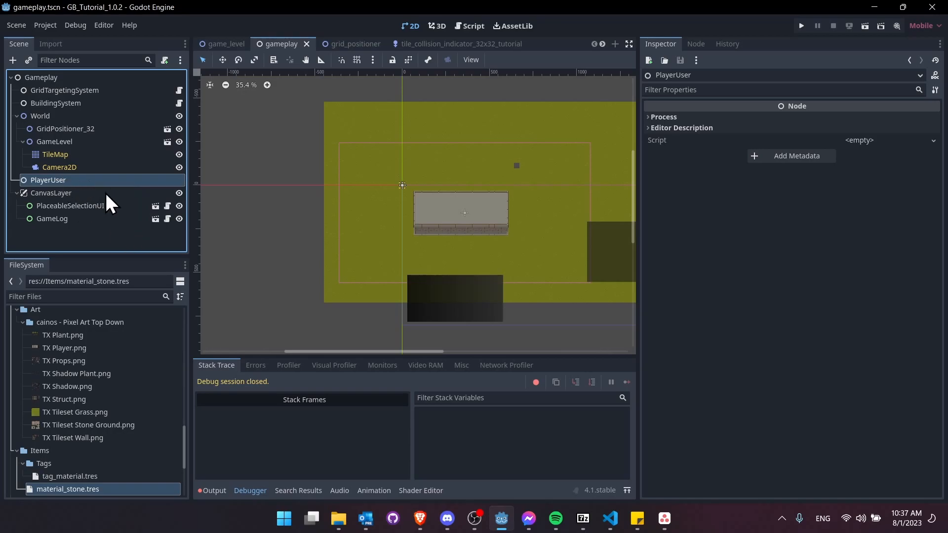
- Add an ItemContainer child under PlayerUser by searching 'itemcontainer' in Add Child Node
{"action": "right_click", "coordinate": [88, 181]}
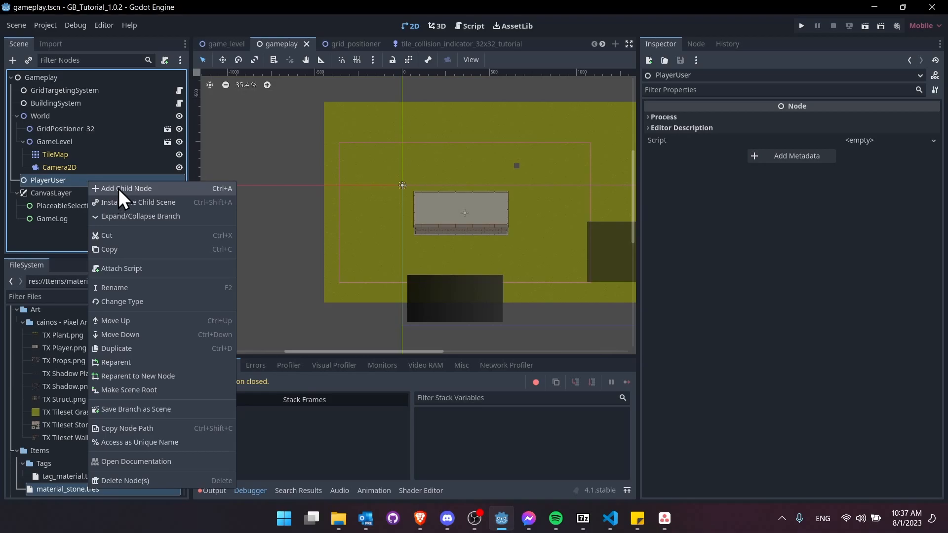
{"action": "left_click", "coordinate": [119, 188]}
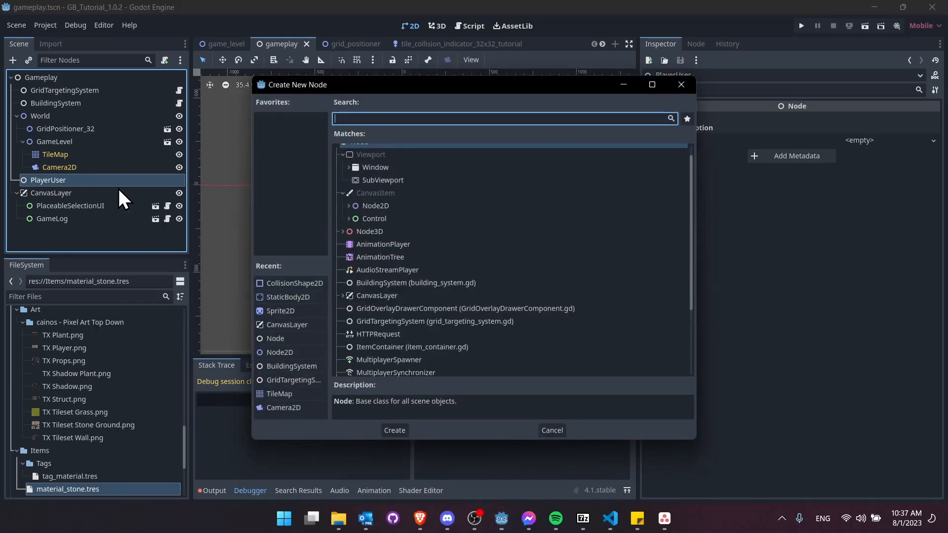
{"action": "type", "text": "itemcontainer"}
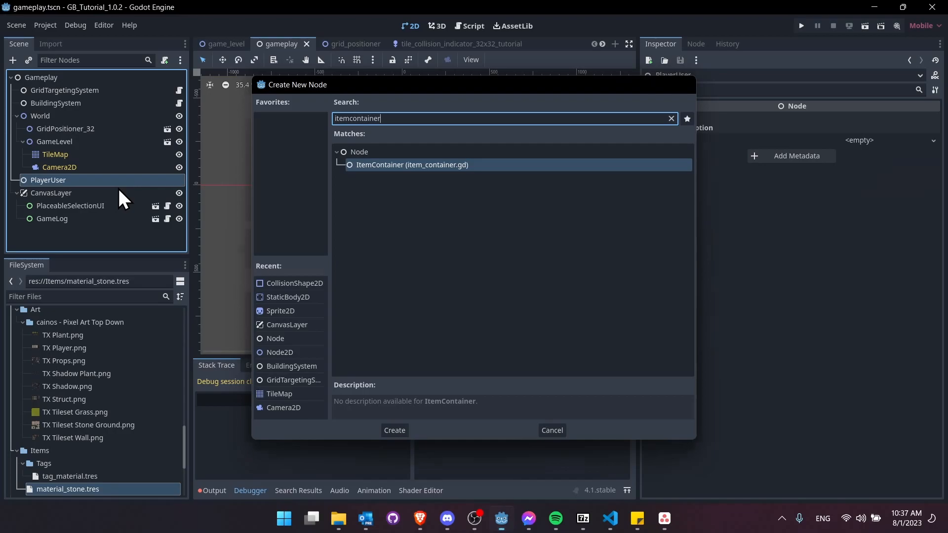
{"action": "key", "text": "Return"}
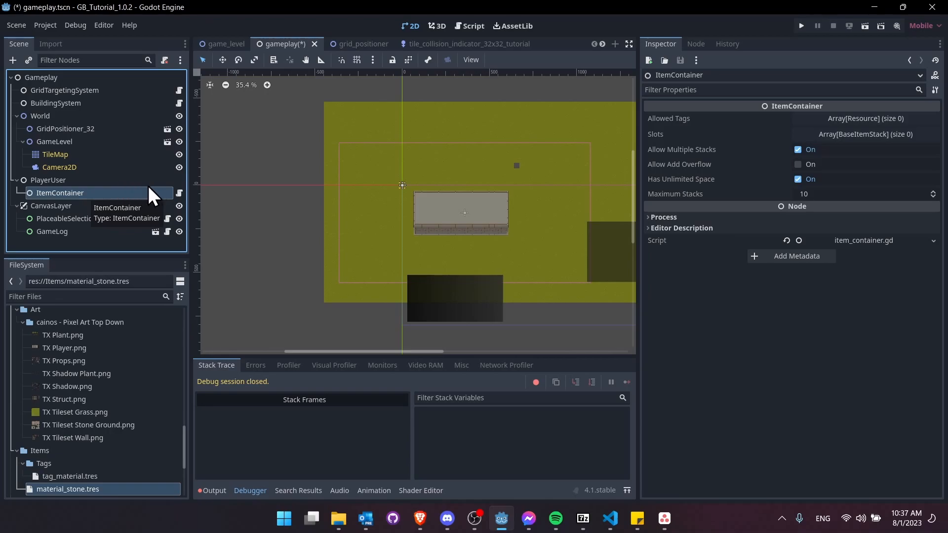
{"action": "left_click_drag", "start_coordinate": [191, 186], "coordinate": [226, 188]}
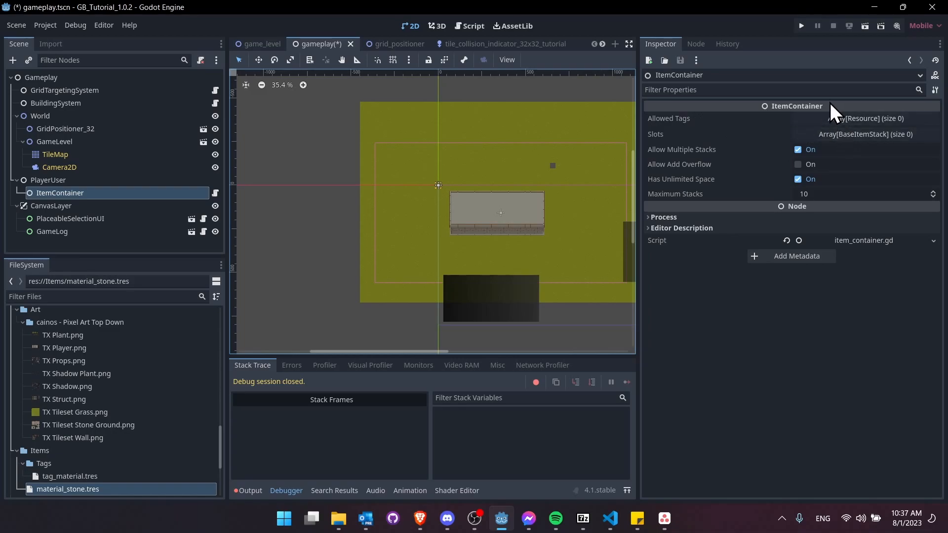
{"action": "left_click", "coordinate": [840, 133]}
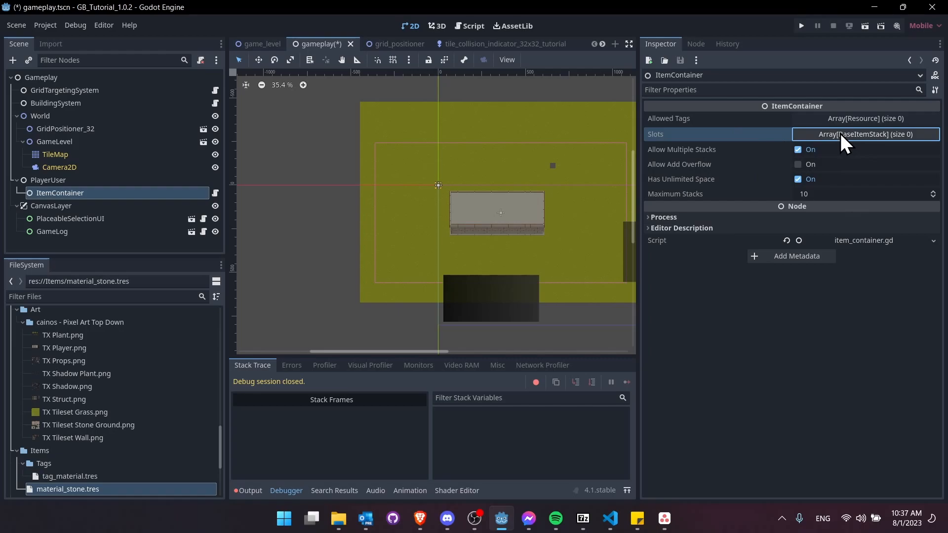
- Add one Slots element: a BaseItemStack of material_stone.tres with Count 100, then save and run
{"action": "left_click", "coordinate": [845, 133]}
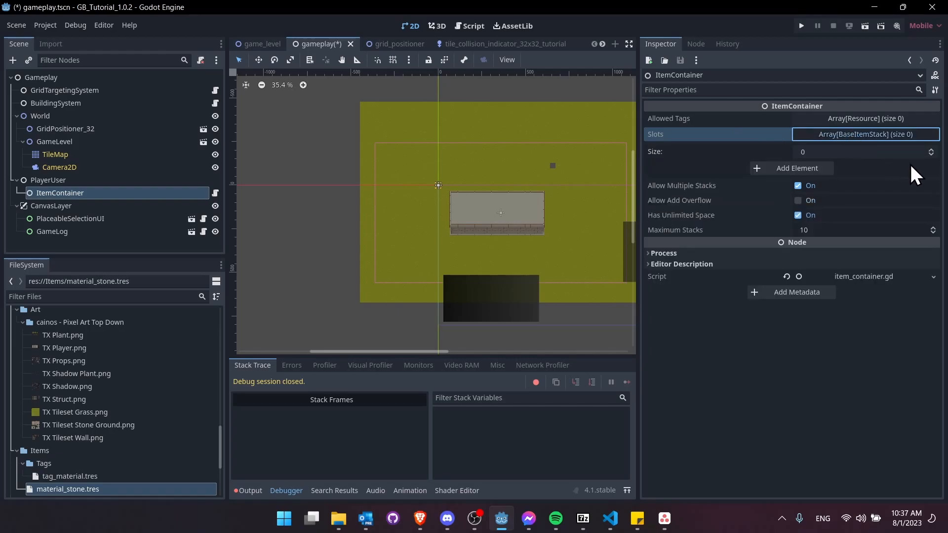
{"action": "left_click", "coordinate": [931, 149]}
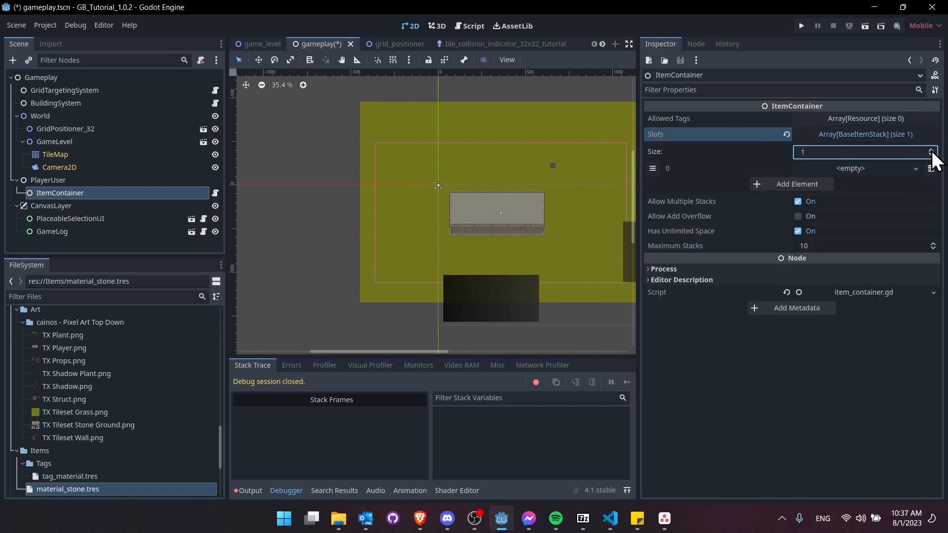
{"action": "left_click", "coordinate": [916, 168]}
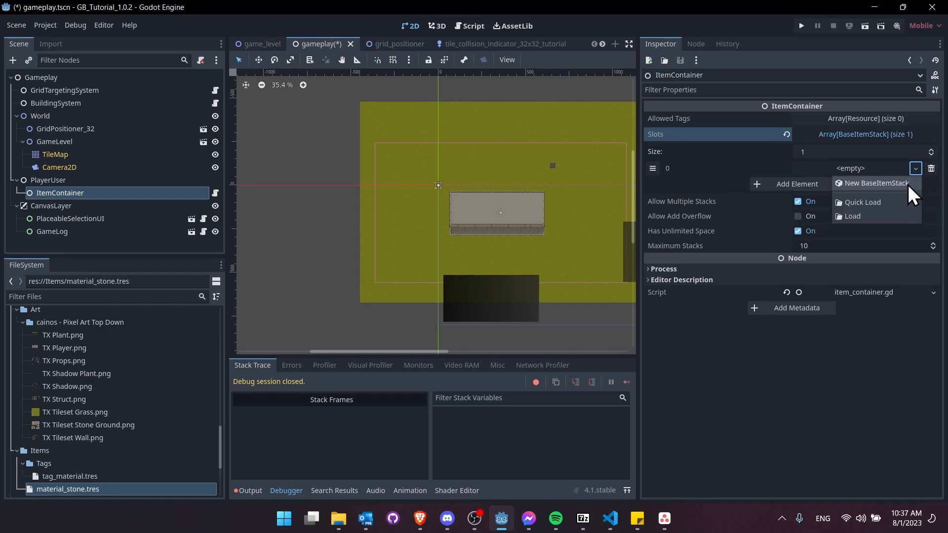
{"action": "left_click", "coordinate": [907, 184]}
{"action": "left_click", "coordinate": [885, 168]}
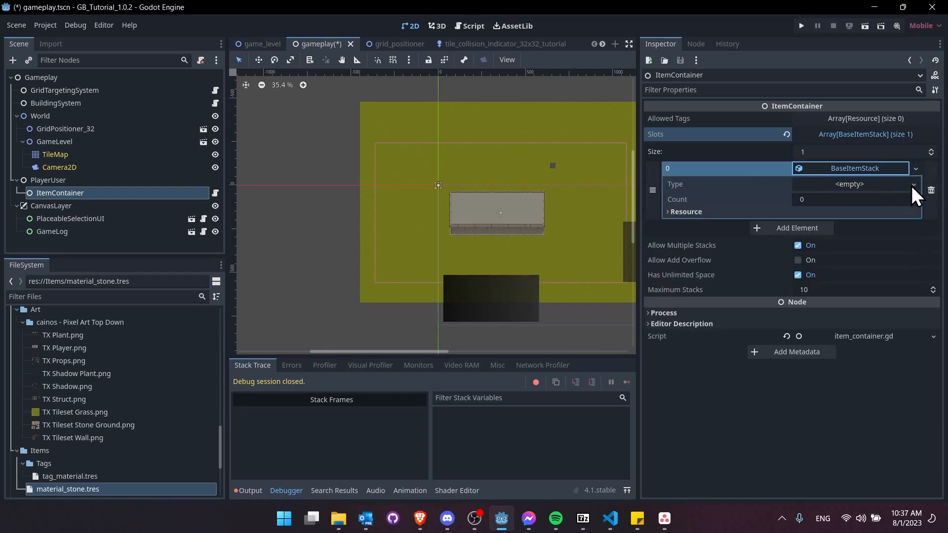
{"action": "left_click", "coordinate": [913, 185]}
{"action": "left_click", "coordinate": [898, 222]}
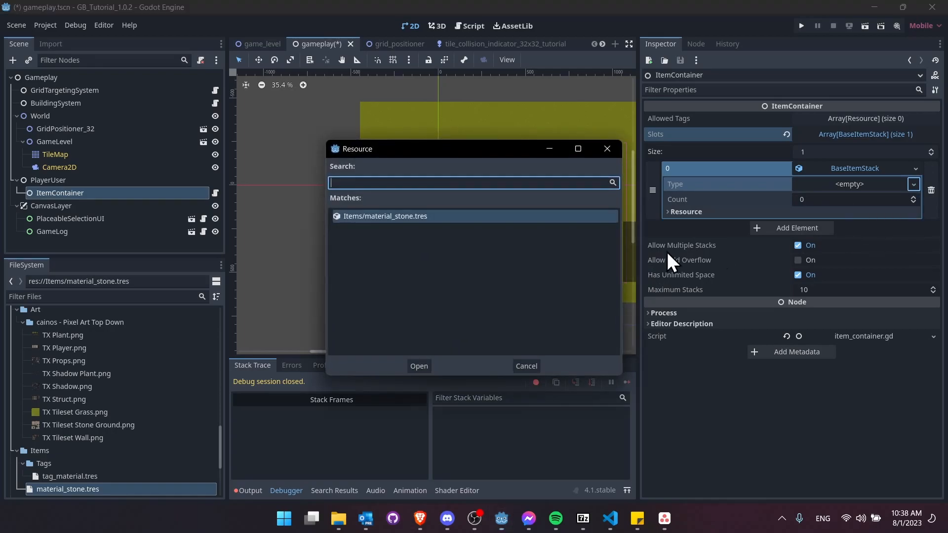
{"action": "double_click", "coordinate": [383, 217]}
{"action": "left_click", "coordinate": [840, 200]}
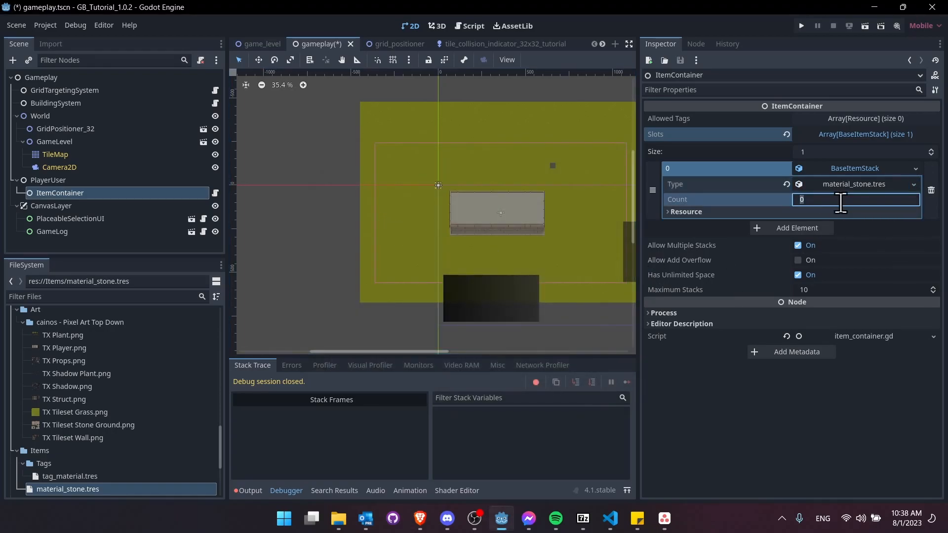
{"action": "type", "text": "100"}
{"action": "key", "text": "Return"}
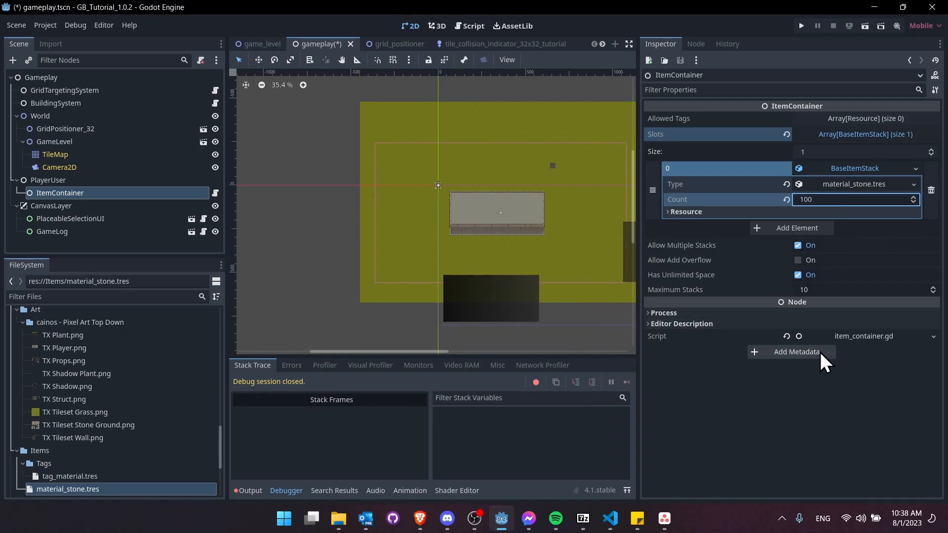
{"action": "left_click", "coordinate": [865, 26]}
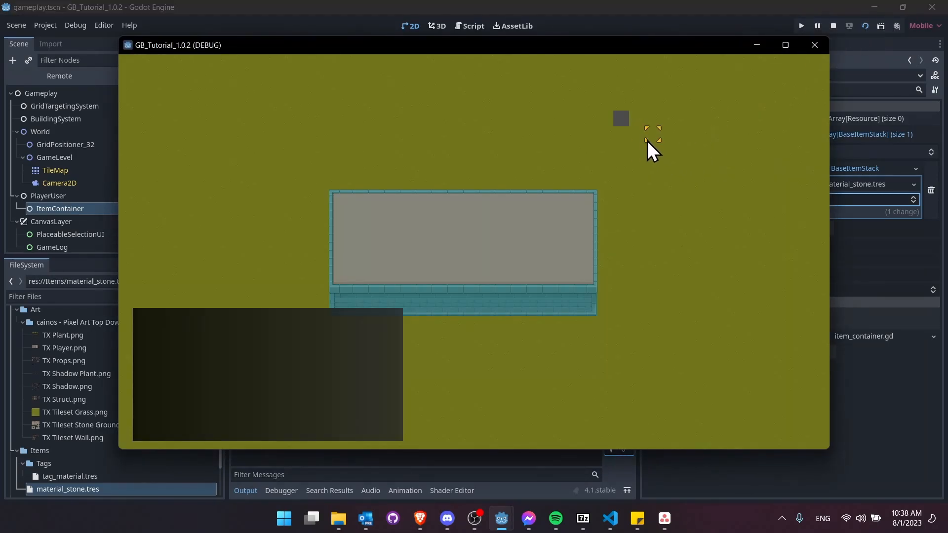
- Select Big Rock, place ten rocks until the next fails with Not Enough Materials, then stop the game
{"action": "left_click", "coordinate": [660, 195]}
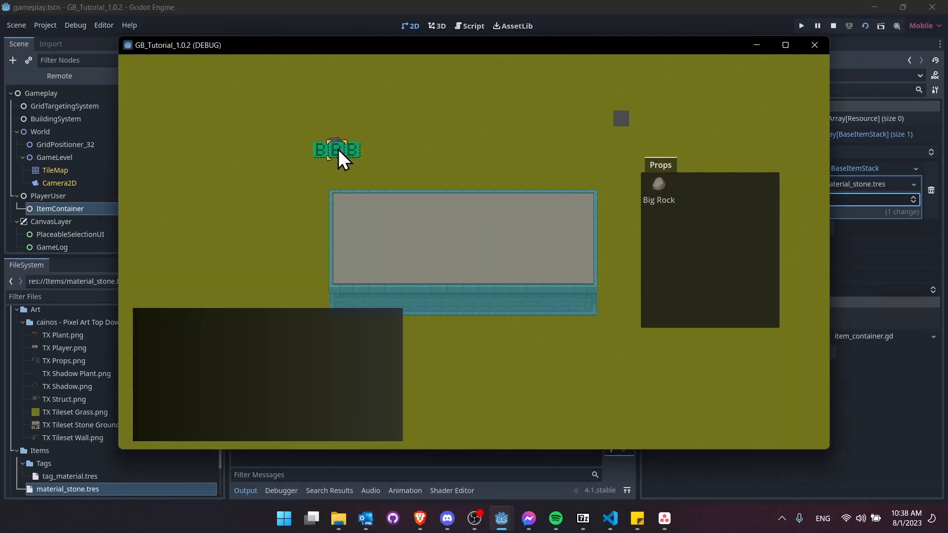
{"action": "left_click", "coordinate": [332, 156]}
{"action": "left_click", "coordinate": [363, 140]}
{"action": "left_click", "coordinate": [410, 156]}
{"action": "left_click", "coordinate": [475, 123]}
{"action": "left_click", "coordinate": [522, 171]}
{"action": "left_click", "coordinate": [569, 124]}
{"action": "left_click", "coordinate": [585, 170]}
{"action": "left_click", "coordinate": [412, 108]}
{"action": "left_click", "coordinate": [226, 104]}
{"action": "left_click", "coordinate": [227, 199]}
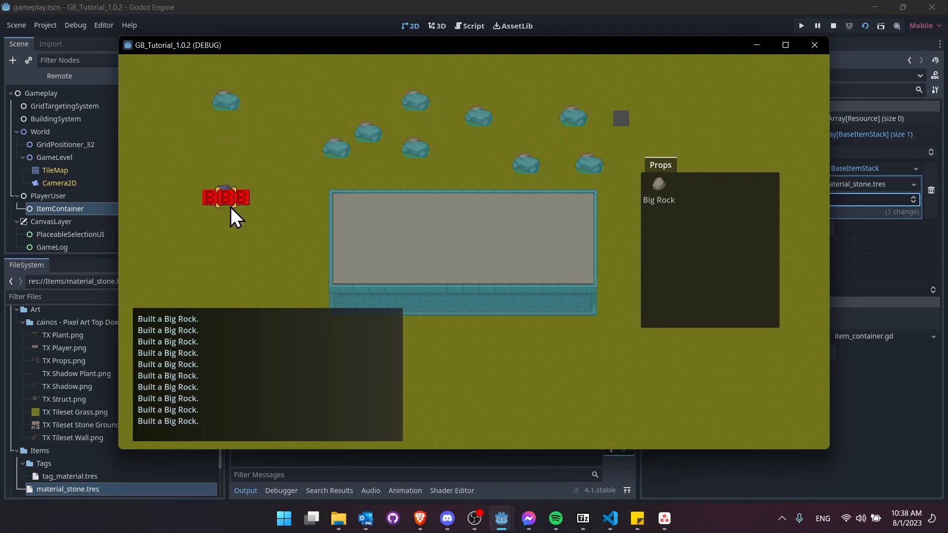
{"action": "left_click", "coordinate": [264, 270]}
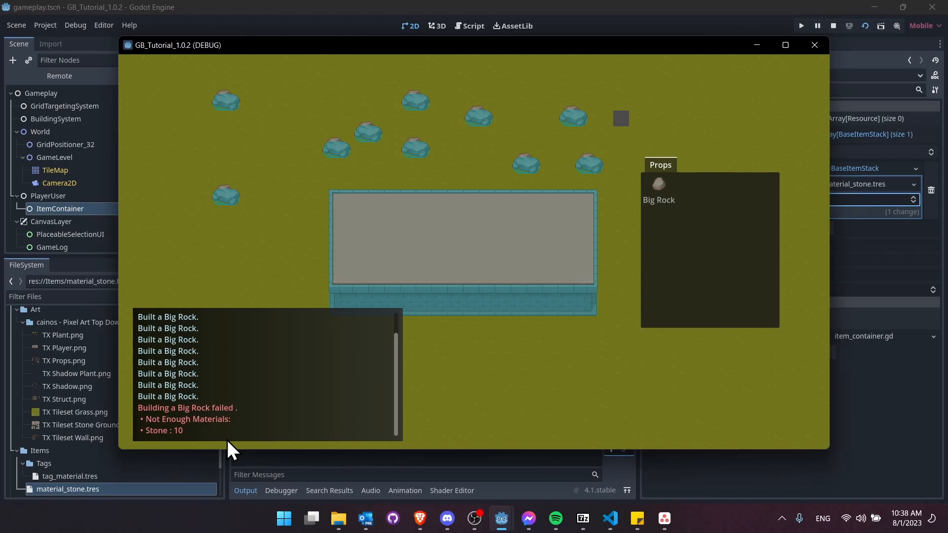
{"action": "left_click", "coordinate": [834, 25]}
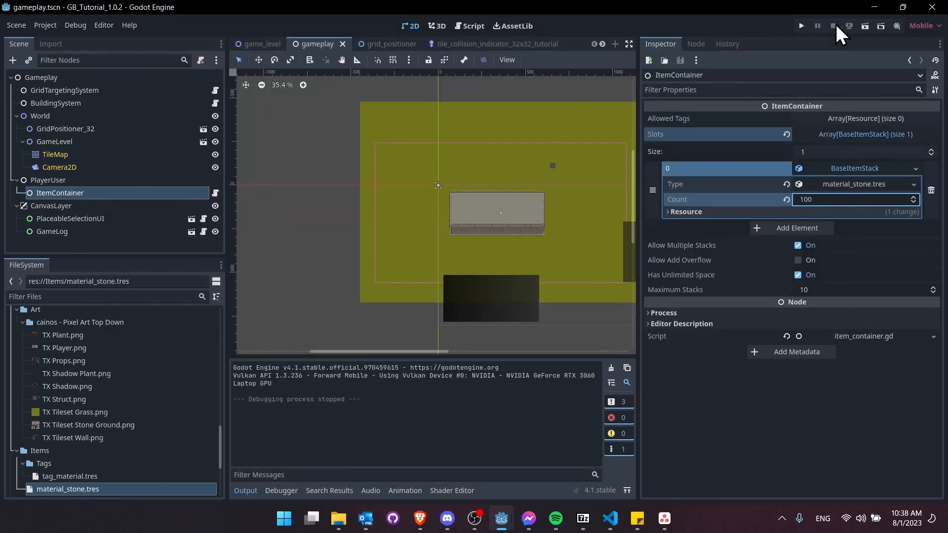
- Search the files for 'resource' and add resource_display.tscn under CanvasLayer, undoing an accidental move
{"action": "left_click", "coordinate": [128, 296]}
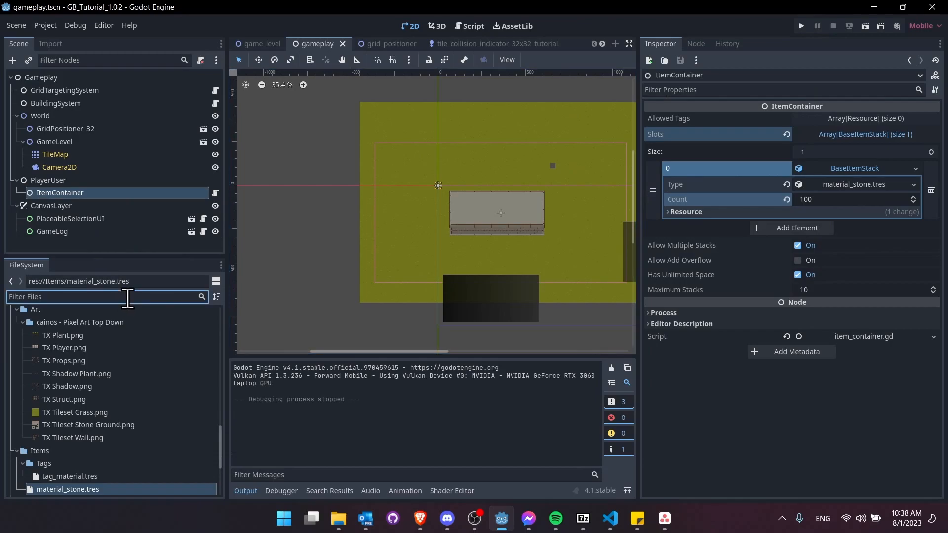
{"action": "type", "text": "resource"}
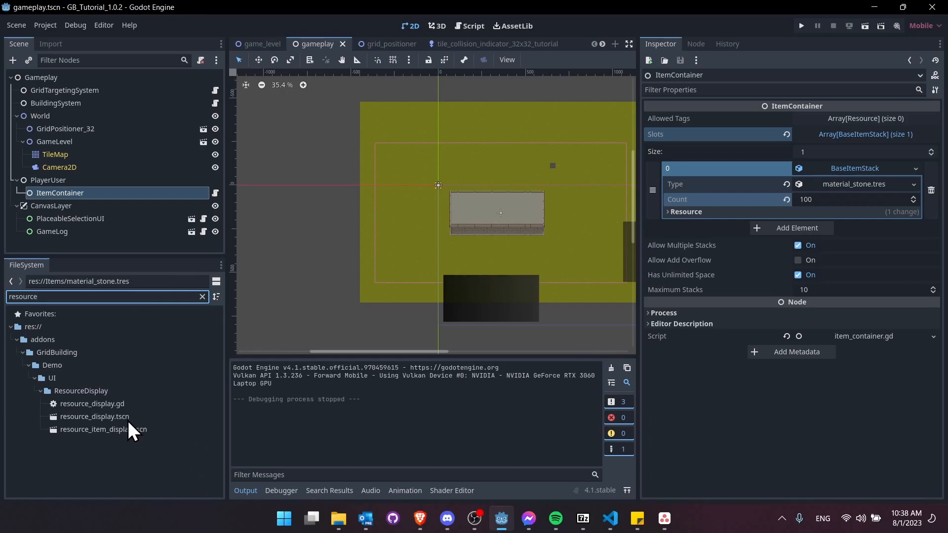
{"action": "left_click_drag", "start_coordinate": [108, 417], "coordinate": [77, 216]}
{"action": "scroll", "coordinate": [442, 205], "scroll_direction": "right", "scroll_amount": 5}
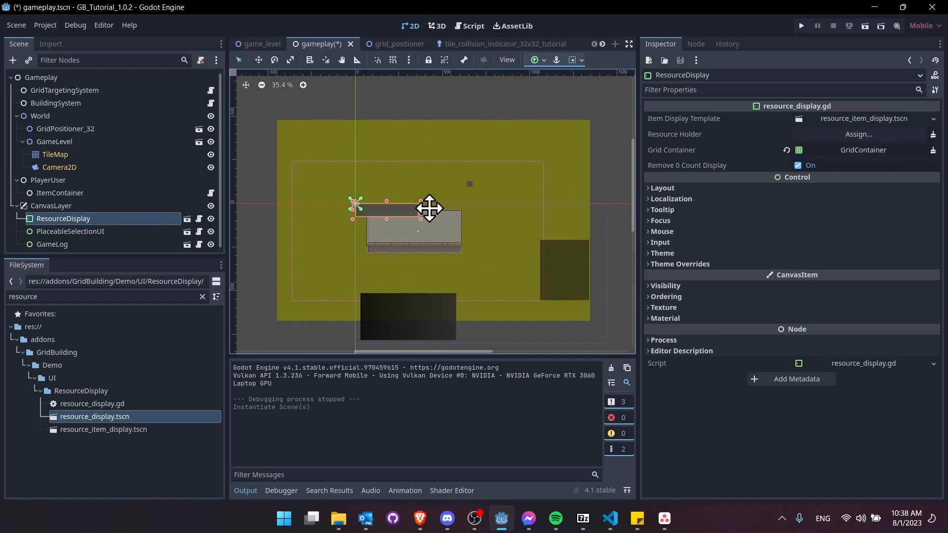
{"action": "left_click_drag", "start_coordinate": [394, 188], "coordinate": [370, 153]}
{"action": "key", "text": "ctrl+z"}
- Point ResourceDisplay's Resource Holder at ItemContainer and save the scene
{"action": "left_click", "coordinate": [859, 134]}
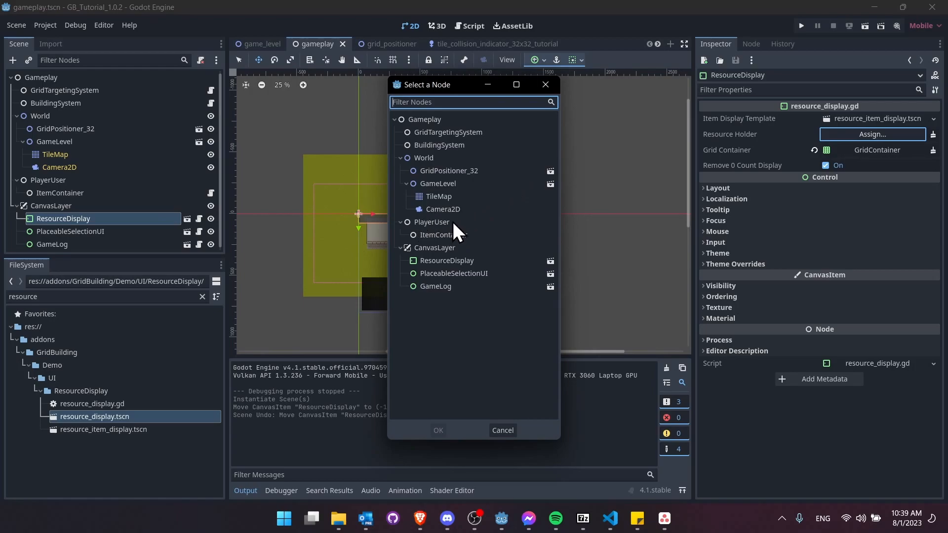
{"action": "double_click", "coordinate": [472, 236]}
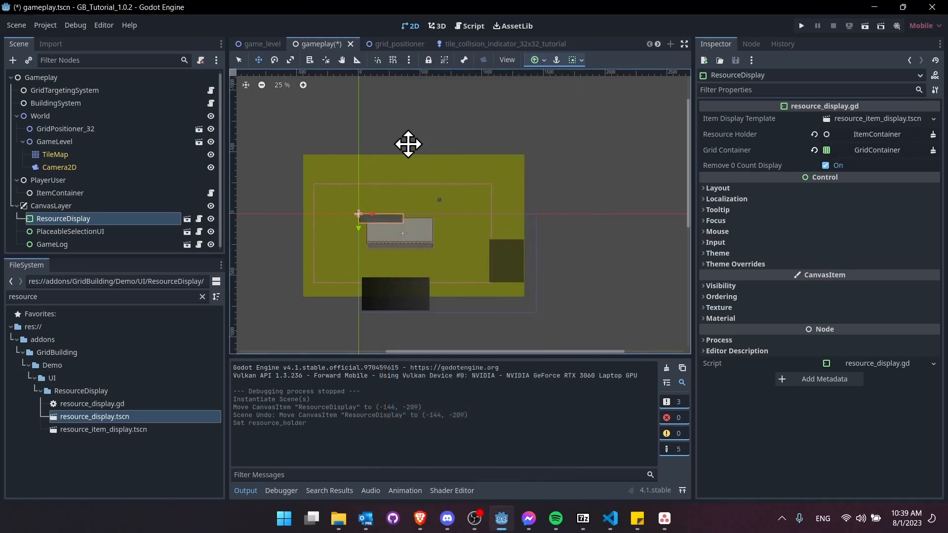
{"action": "key", "text": "ctrl+s"}
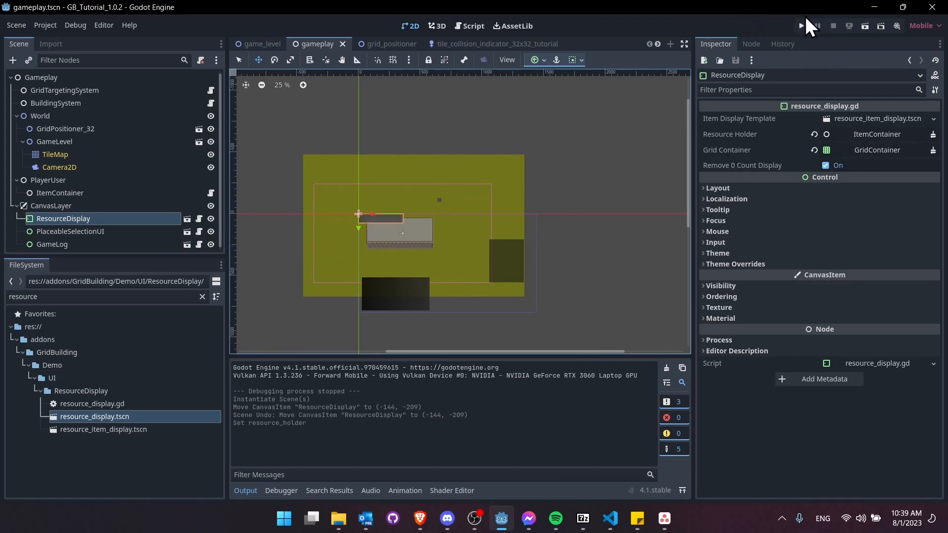
- After a test run, reassign Resource Holder to PlayerUser and save the gameplay scene
{"action": "left_click", "coordinate": [862, 28]}
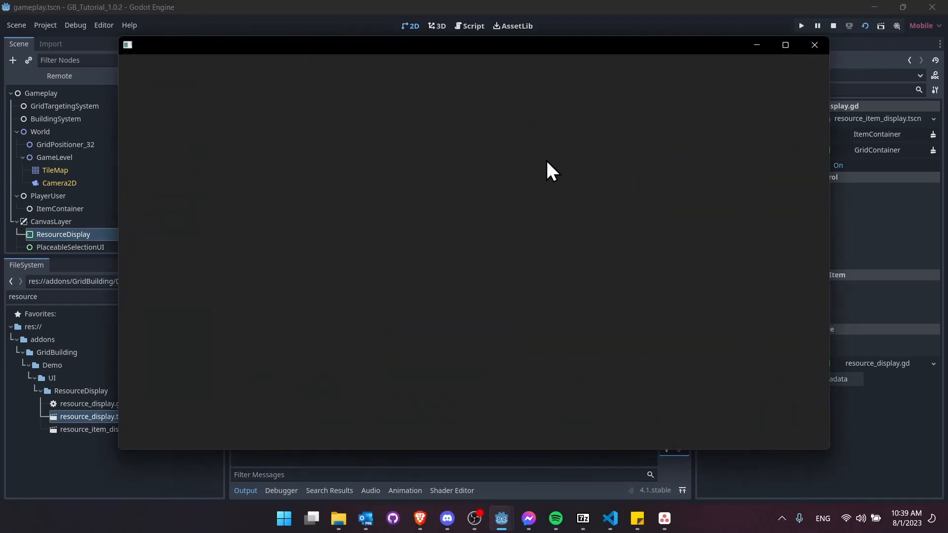
{"action": "scroll", "coordinate": [429, 243], "scroll_direction": "up", "scroll_amount": 3}
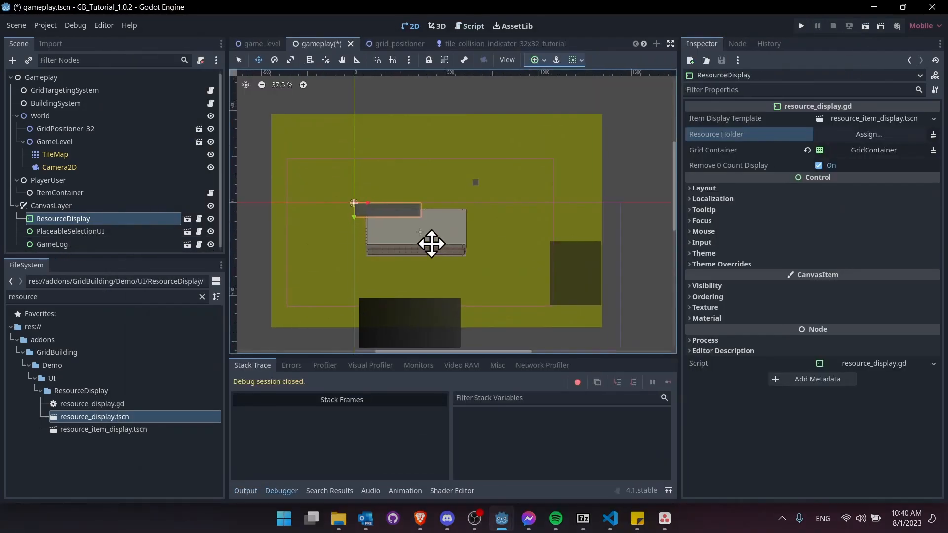
{"action": "left_click", "coordinate": [854, 134]}
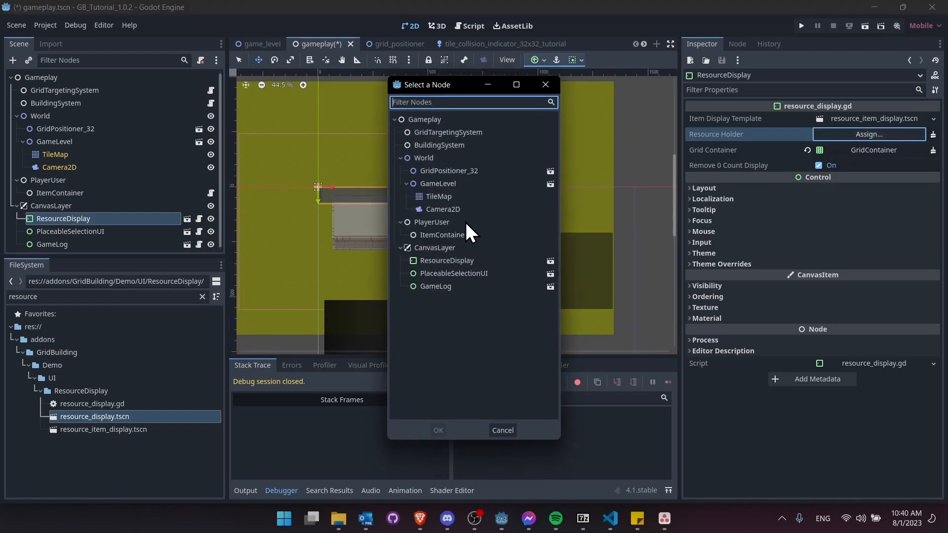
{"action": "left_click", "coordinate": [461, 223]}
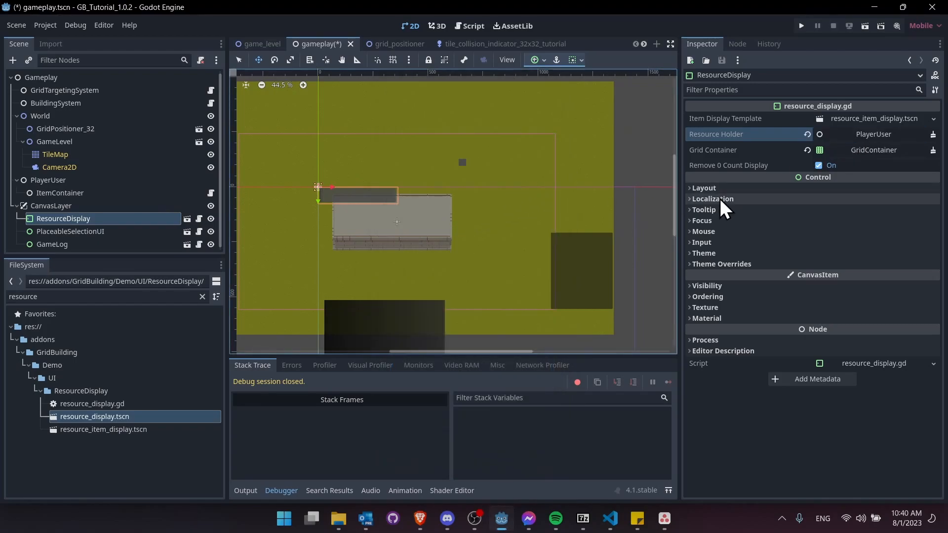
{"action": "key", "text": "ctrl+s"}
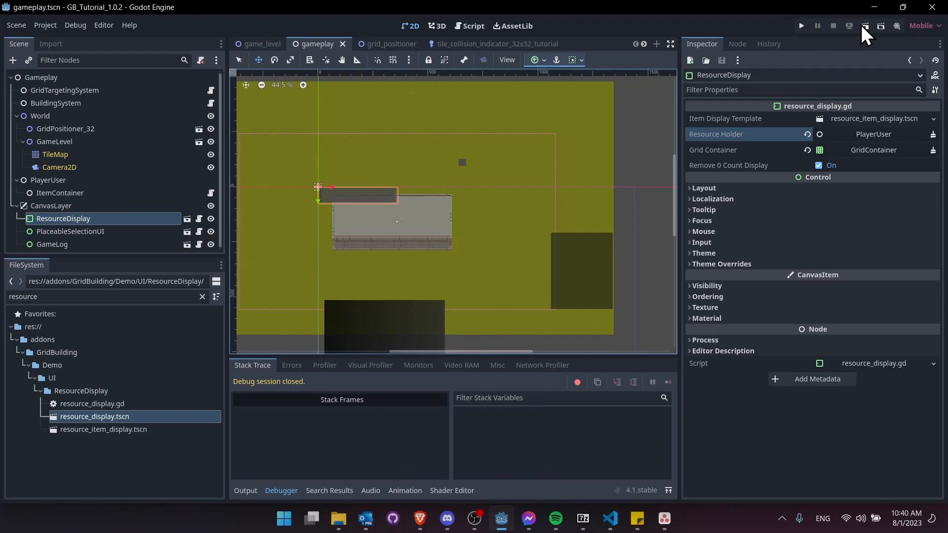
- Test-run the scene, then enable Editable Children on ResourceDisplay
{"action": "left_click", "coordinate": [861, 24]}
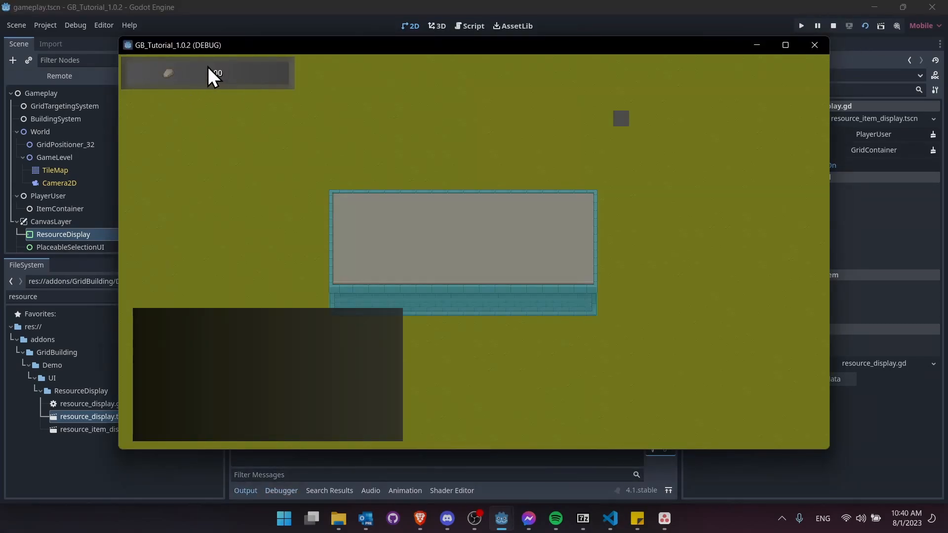
{"action": "left_click", "coordinate": [833, 26]}
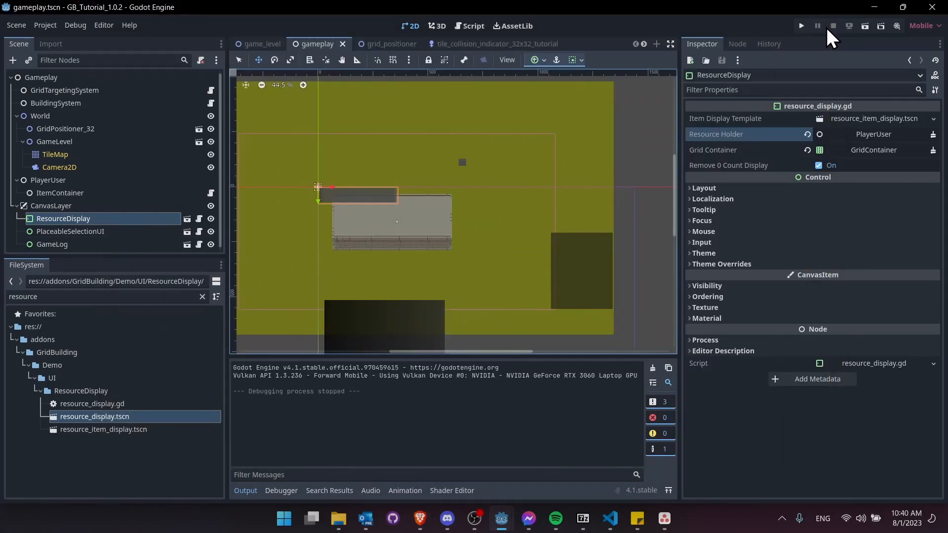
{"action": "right_click", "coordinate": [82, 218]}
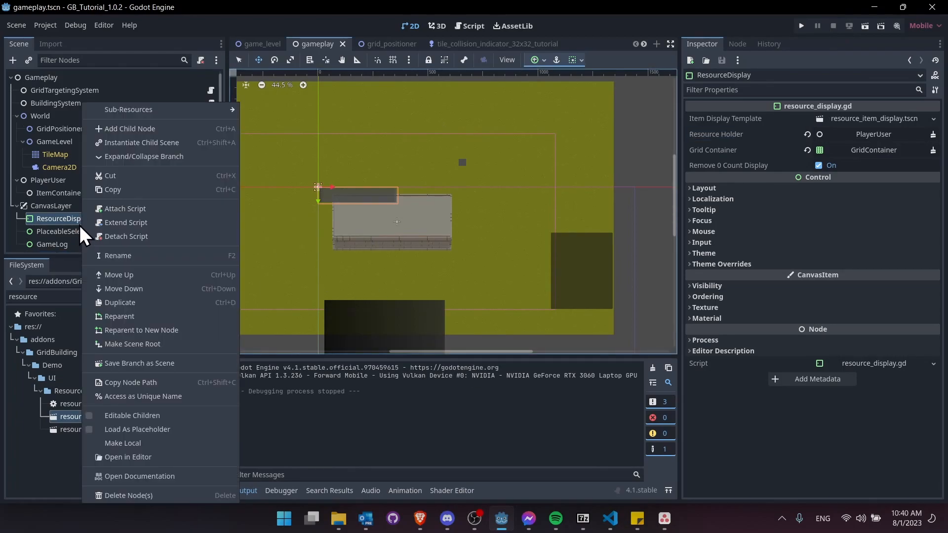
{"action": "left_click", "coordinate": [130, 415]}
{"action": "left_click", "coordinate": [103, 230]}
- Set the GridContainer inside ResourceDisplay to 3 columns and relaunch the scene
{"action": "scroll", "coordinate": [102, 232], "scroll_direction": "down", "scroll_amount": 3}
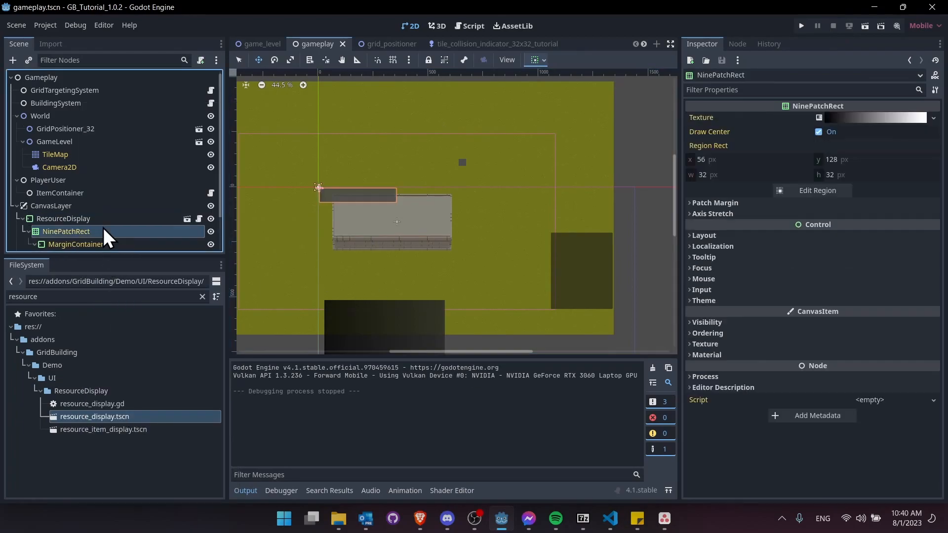
{"action": "left_click", "coordinate": [105, 218]}
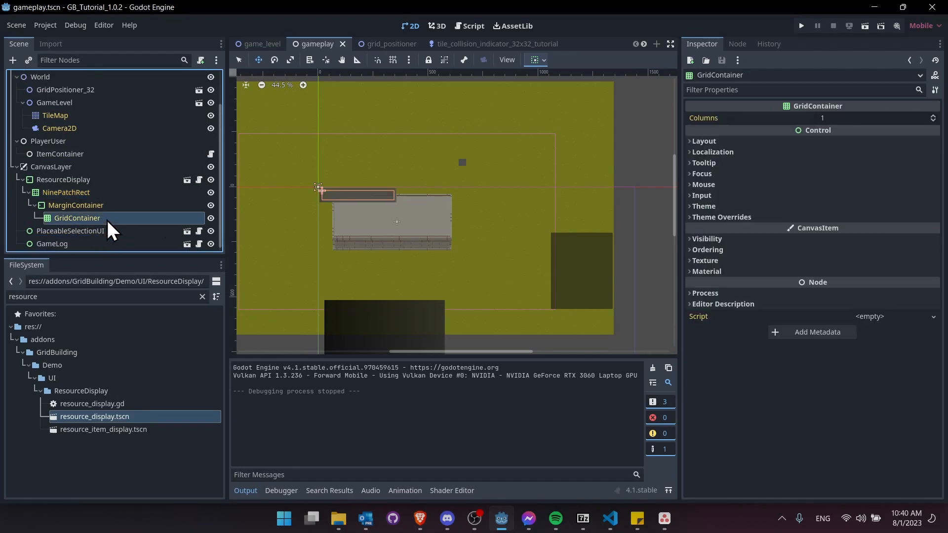
{"action": "left_click", "coordinate": [840, 118]}
{"action": "key", "text": "Return"}
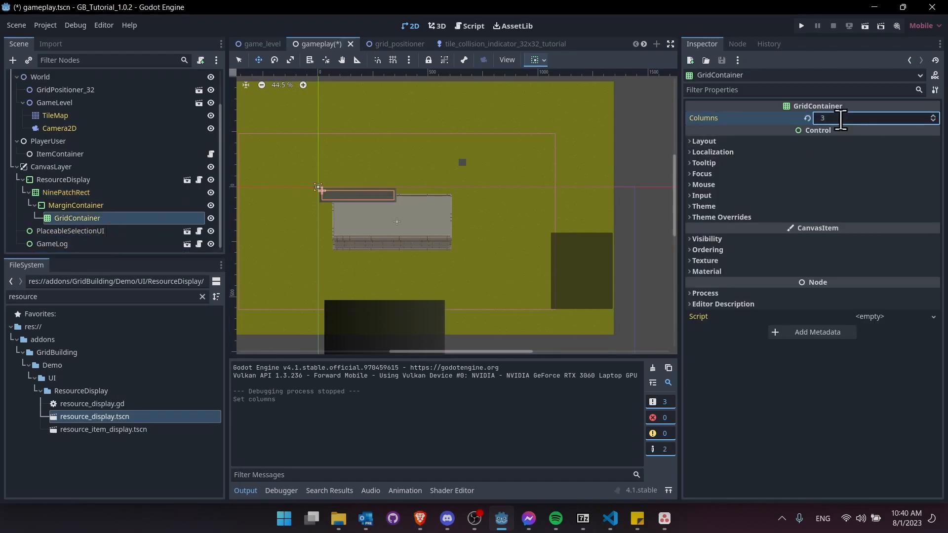
{"action": "left_click", "coordinate": [865, 26]}
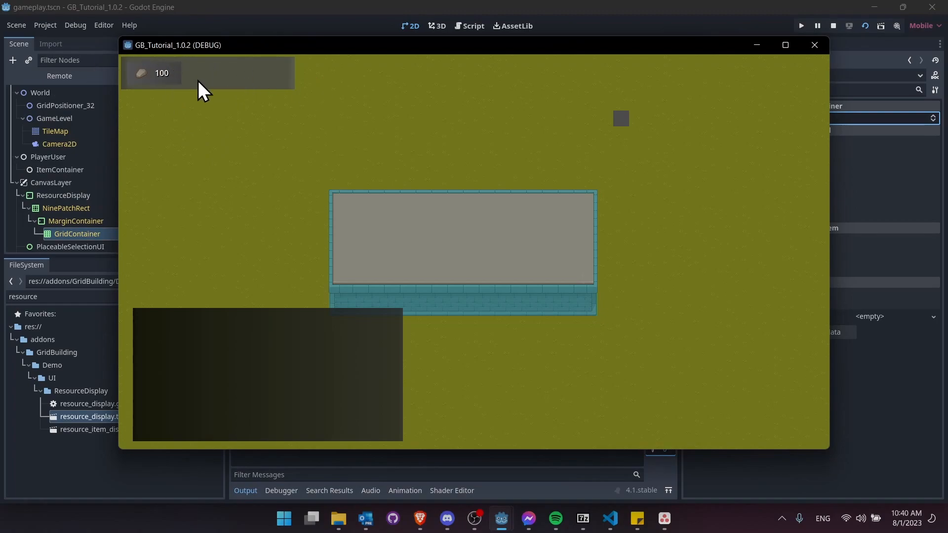
- Build ten Big Rocks from the Props panel, draining Stone from 100 to empty, then stop
{"action": "key", "text": "b"}
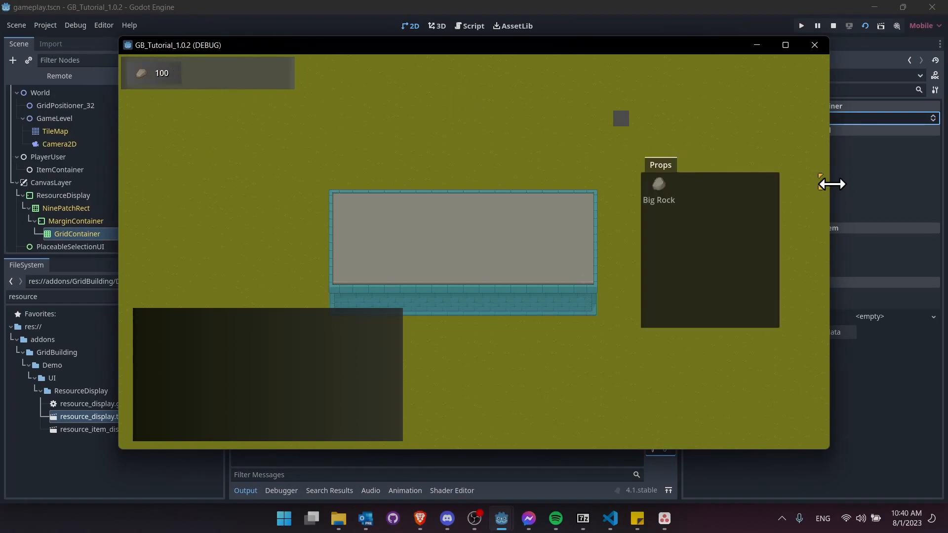
{"action": "left_click", "coordinate": [686, 199]}
{"action": "left_click", "coordinate": [375, 169]}
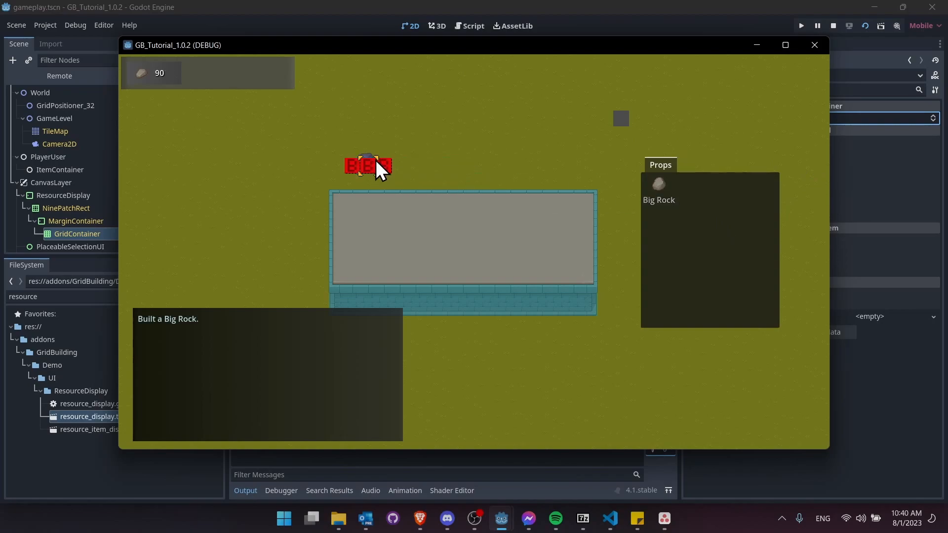
{"action": "left_click", "coordinate": [497, 122]}
{"action": "left_click", "coordinate": [454, 151]}
{"action": "left_click", "coordinate": [413, 116]}
{"action": "left_click", "coordinate": [271, 179]}
{"action": "left_click", "coordinate": [256, 259]}
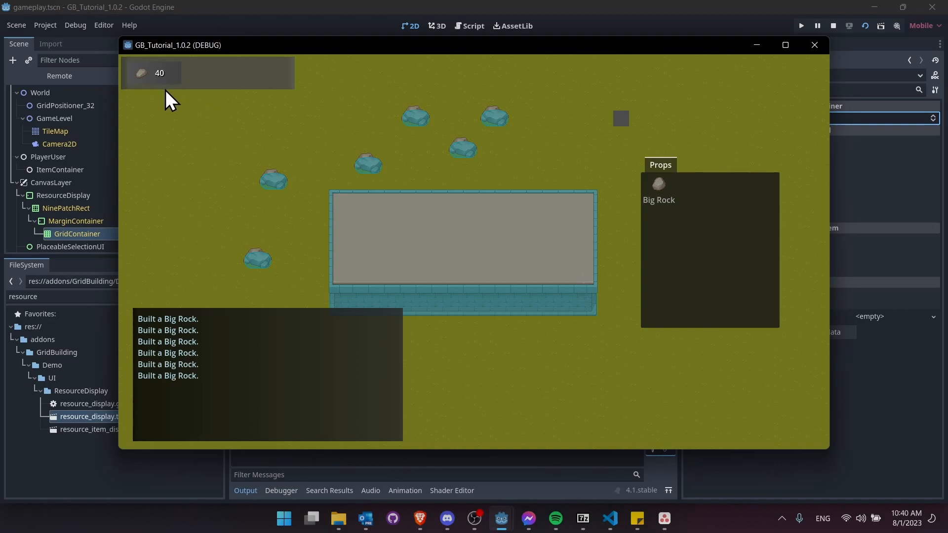
{"action": "left_click", "coordinate": [179, 197]}
{"action": "left_click", "coordinate": [271, 124]}
{"action": "left_click", "coordinate": [286, 217]}
{"action": "left_click", "coordinate": [334, 138]}
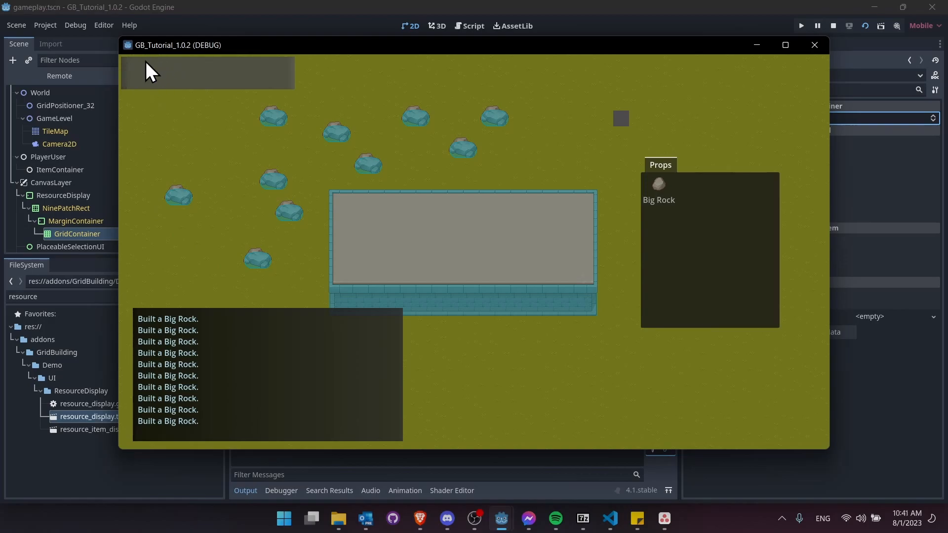
{"action": "left_click", "coordinate": [833, 26]}
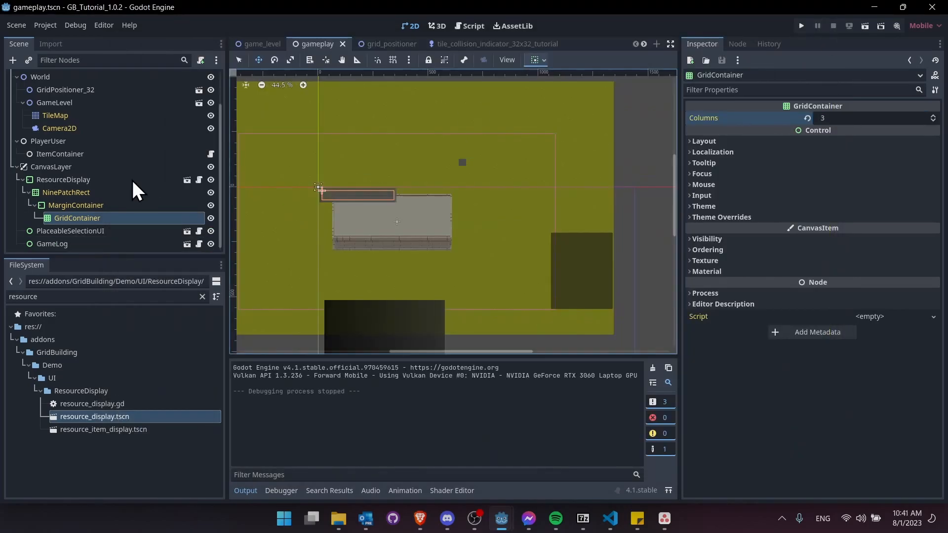
- Turn off Remove 0 Count Display on ResourceDisplay and rerun the scene
{"action": "left_click", "coordinate": [94, 181]}
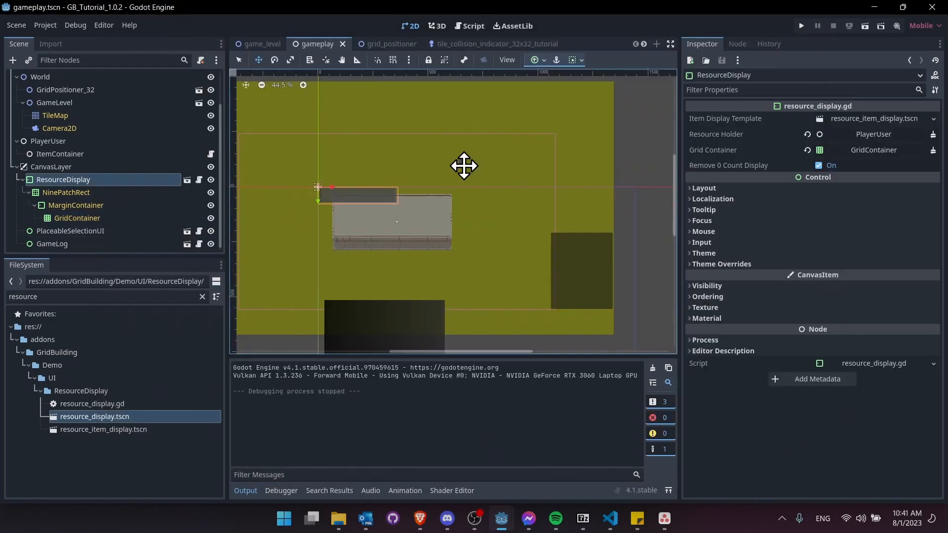
{"action": "left_click", "coordinate": [819, 165]}
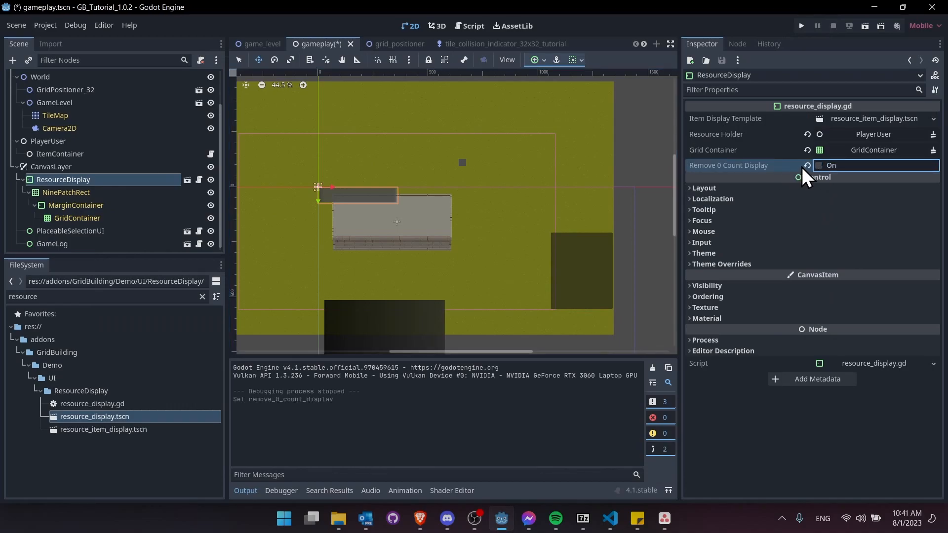
{"action": "left_click", "coordinate": [865, 26]}
- Place ten Big Rocks until Stone reads 0, confirm an eleventh fails, then stop
{"action": "left_click", "coordinate": [667, 194]}
{"action": "left_click", "coordinate": [418, 170]}
{"action": "left_click", "coordinate": [239, 191]}
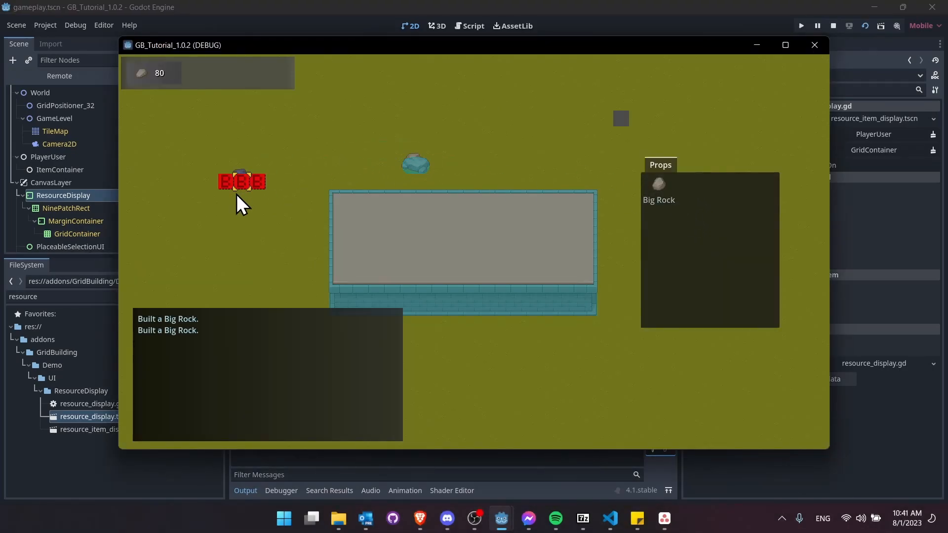
{"action": "left_click", "coordinate": [223, 238]}
{"action": "left_click", "coordinate": [302, 238]}
{"action": "left_click", "coordinate": [318, 159]}
{"action": "left_click", "coordinate": [429, 112]}
{"action": "left_click", "coordinate": [476, 111]}
{"action": "left_click", "coordinate": [492, 128]}
{"action": "left_click", "coordinate": [555, 159]}
{"action": "left_click", "coordinate": [602, 110]}
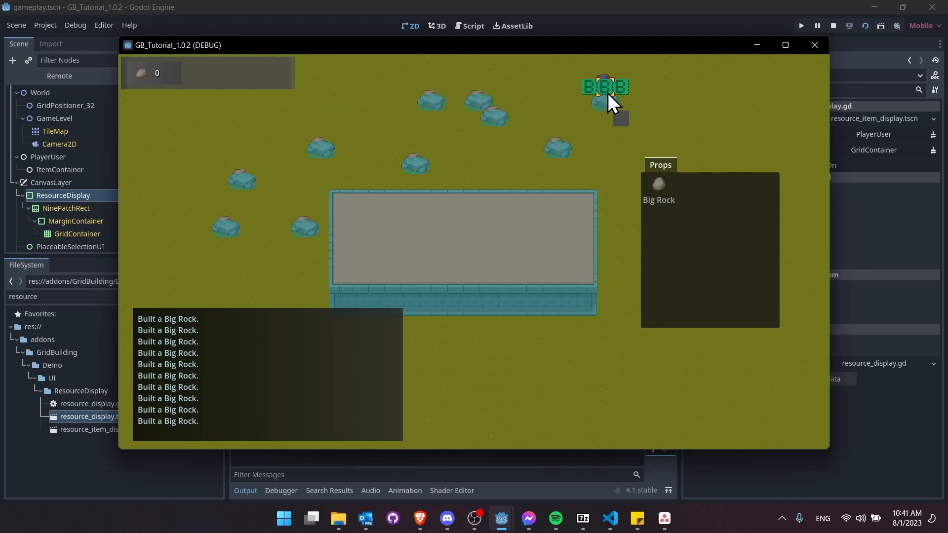
{"action": "left_click", "coordinate": [242, 116]}
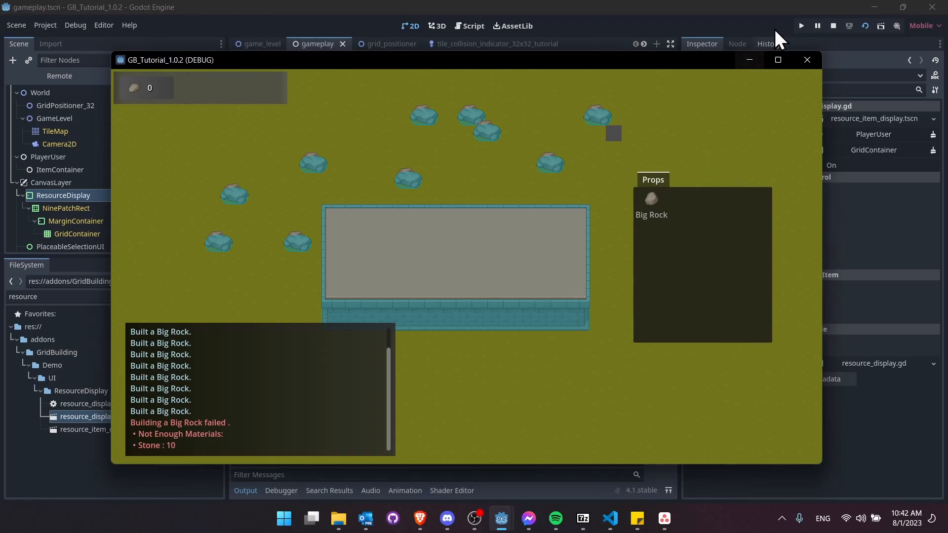
{"action": "left_click", "coordinate": [833, 25]}
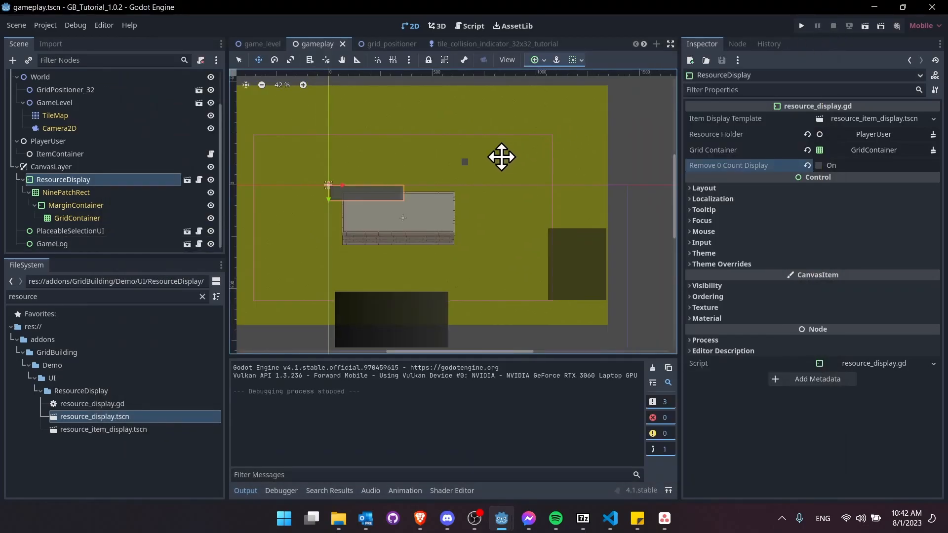
{"action": "scroll", "coordinate": [493, 164], "scroll_direction": "down", "scroll_amount": 2}
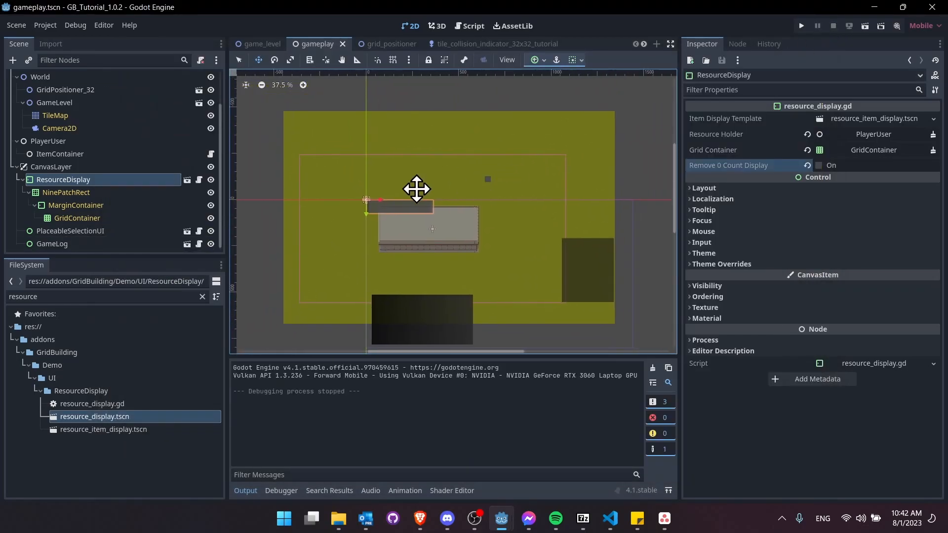